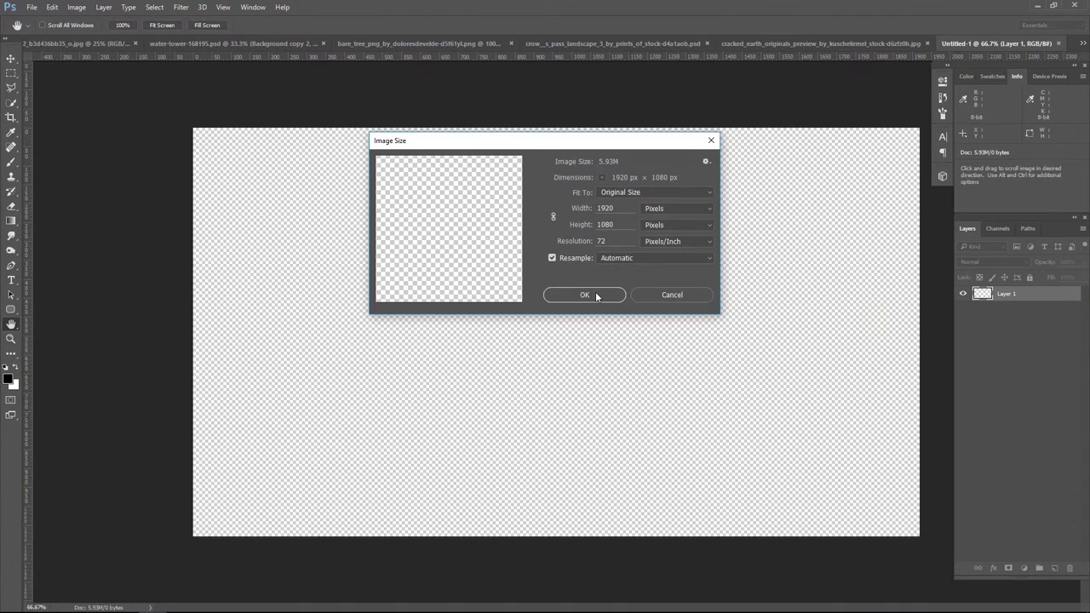
- Accept the canvas size and add a Gradient Fill layer with a black-to-grey gradient
{"action": "left_click", "coordinate": [597, 294]}
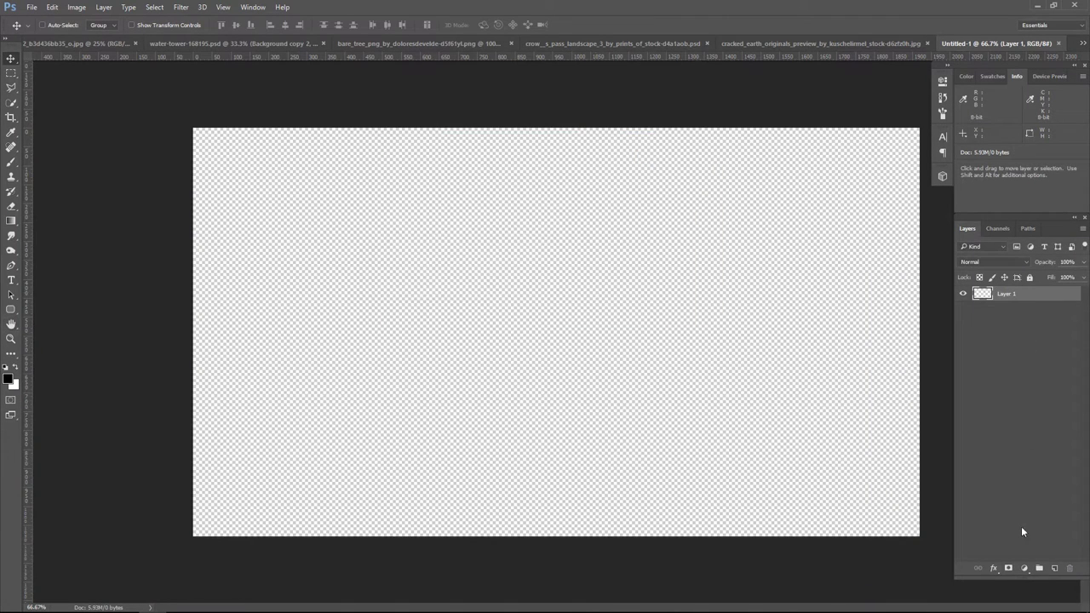
{"action": "left_click", "coordinate": [1023, 568]}
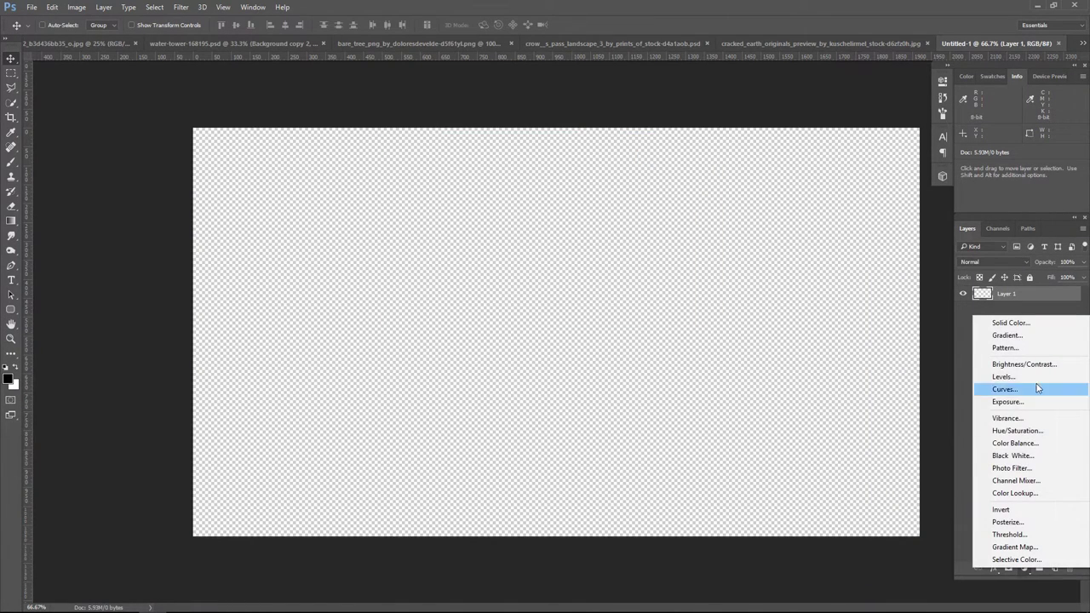
{"action": "left_click", "coordinate": [1025, 337]}
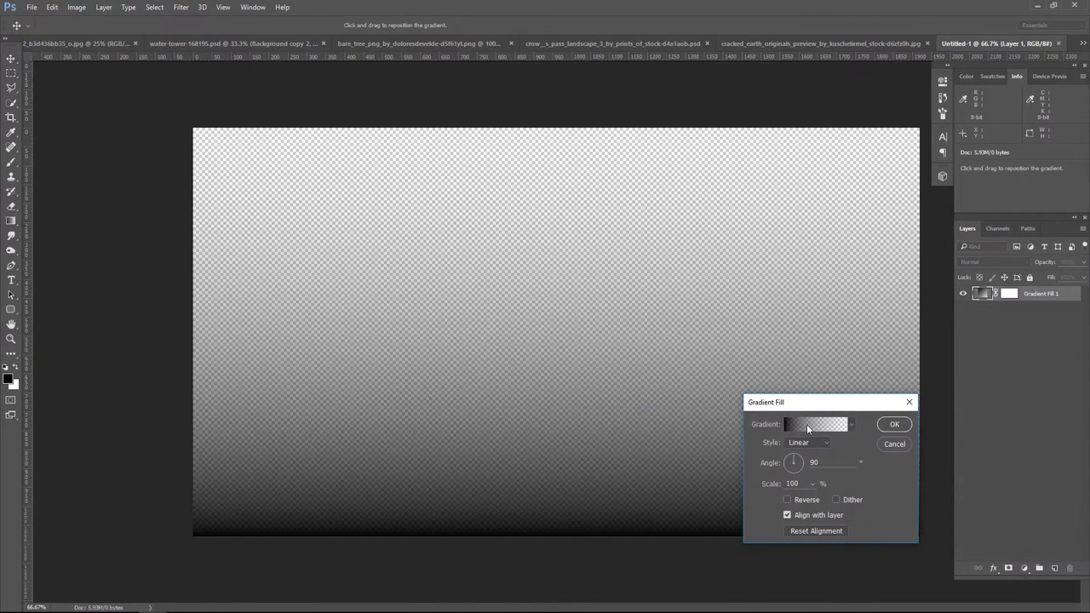
{"action": "left_click", "coordinate": [796, 426]}
{"action": "left_click", "coordinate": [359, 282]}
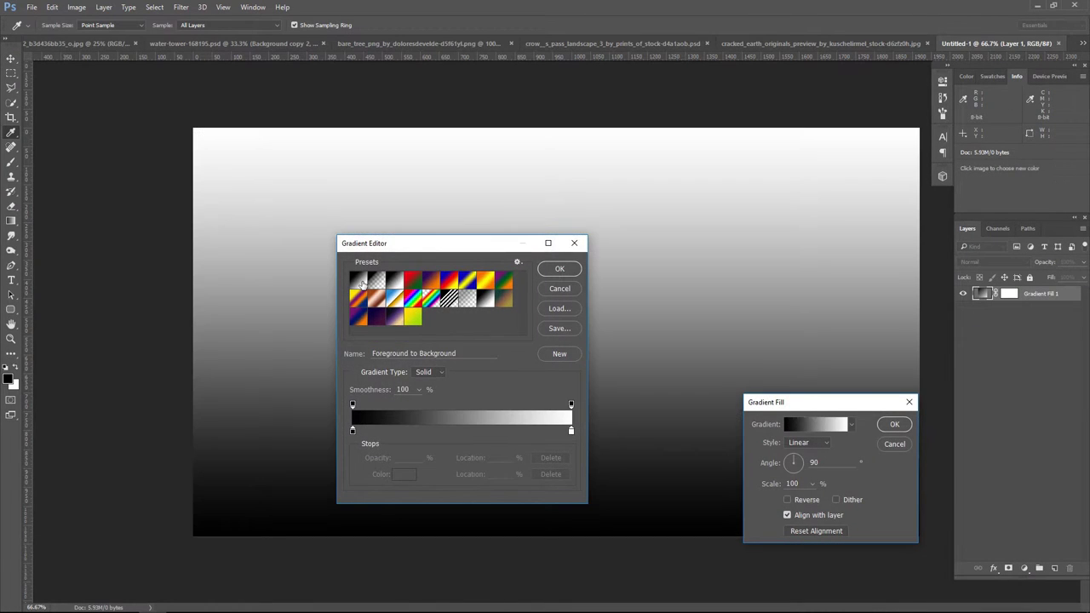
{"action": "left_click", "coordinate": [571, 431]}
{"action": "left_click", "coordinate": [403, 474]}
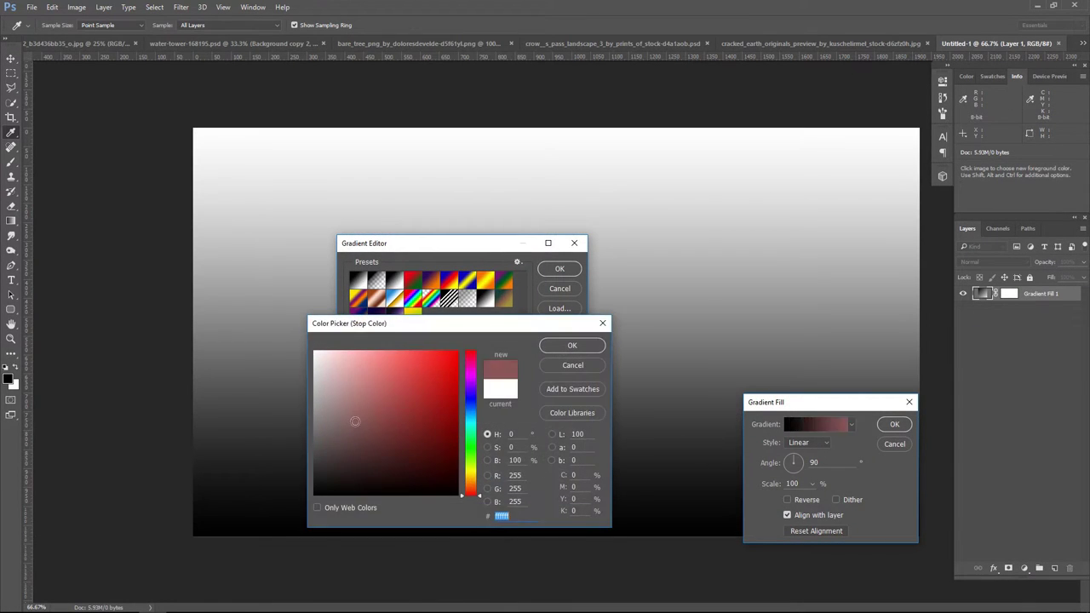
{"action": "left_click", "coordinate": [297, 437]}
{"action": "left_click", "coordinate": [586, 346]}
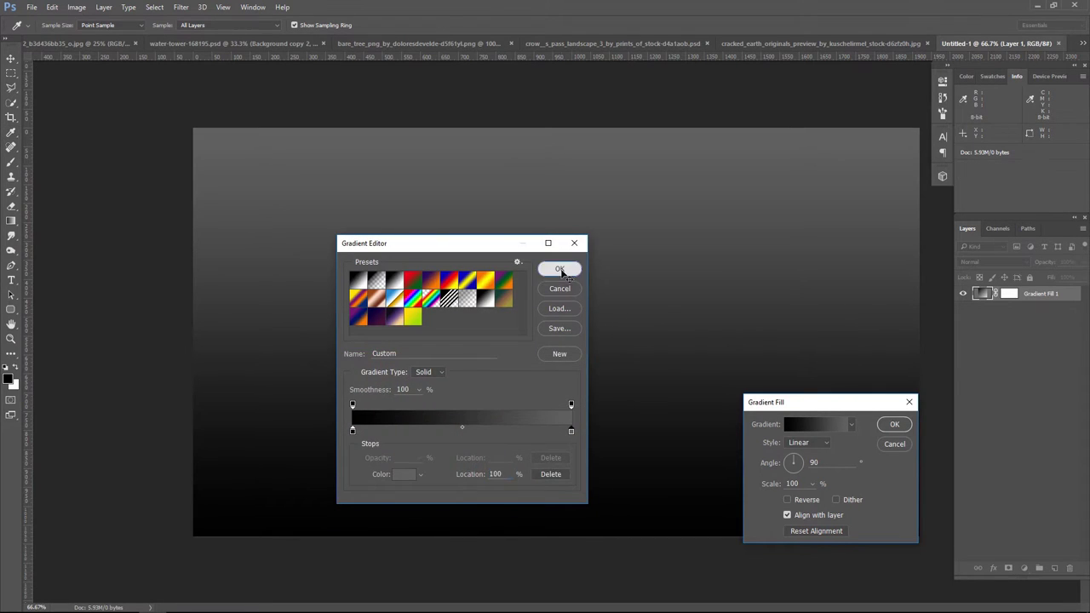
{"action": "left_click", "coordinate": [562, 271]}
- Make the gradient Radial and Reversed at about 253% scale, then apply it
{"action": "left_click", "coordinate": [805, 442]}
{"action": "left_click", "coordinate": [801, 452]}
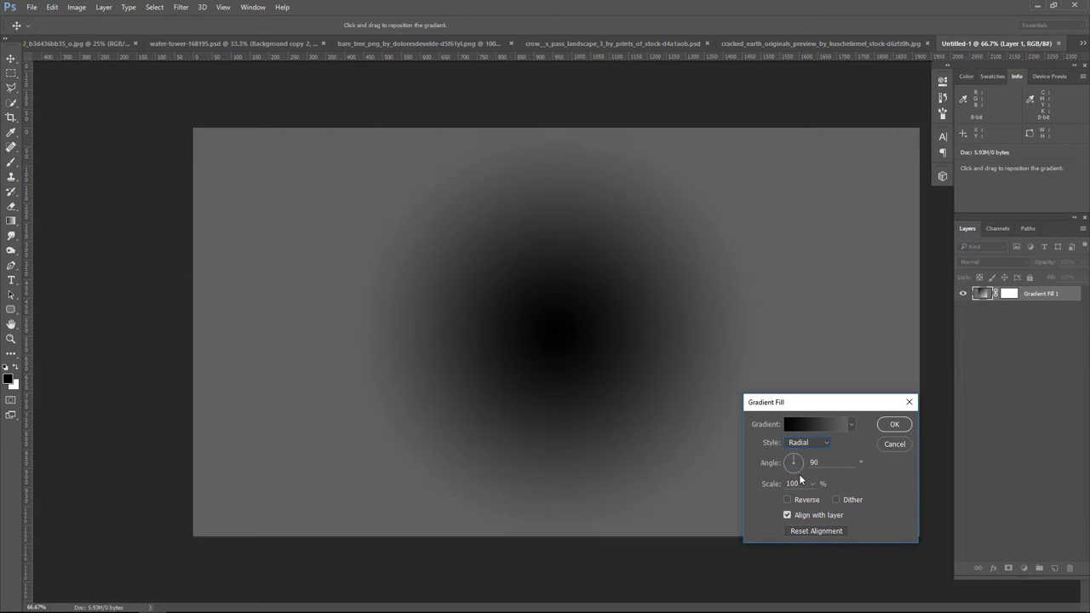
{"action": "left_click", "coordinate": [788, 500]}
{"action": "left_click", "coordinate": [812, 484]}
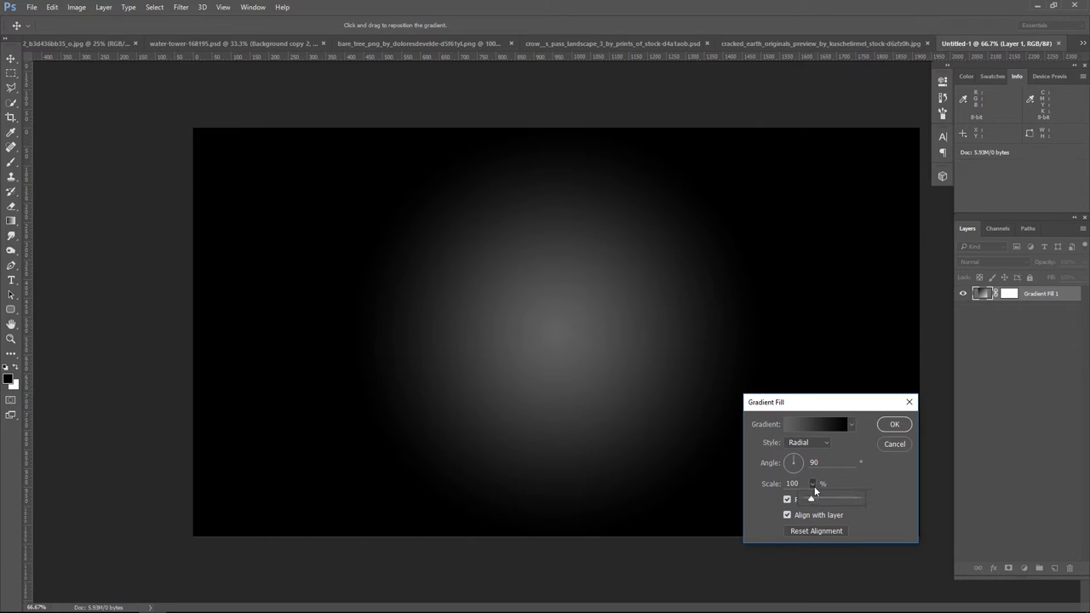
{"action": "left_click_drag", "start_coordinate": [810, 501], "coordinate": [819, 500]}
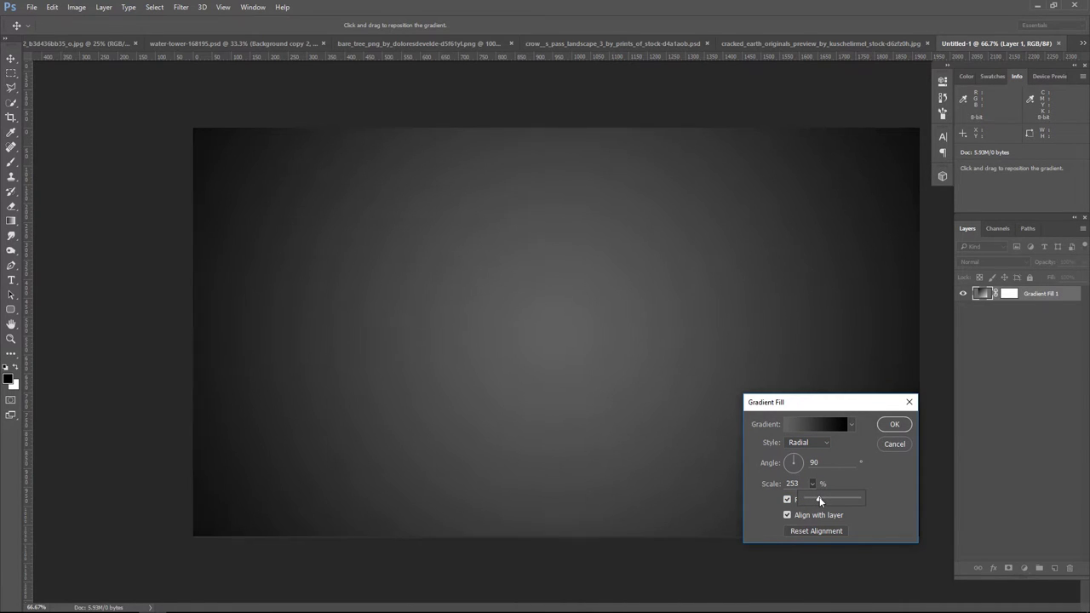
{"action": "left_click", "coordinate": [894, 425]}
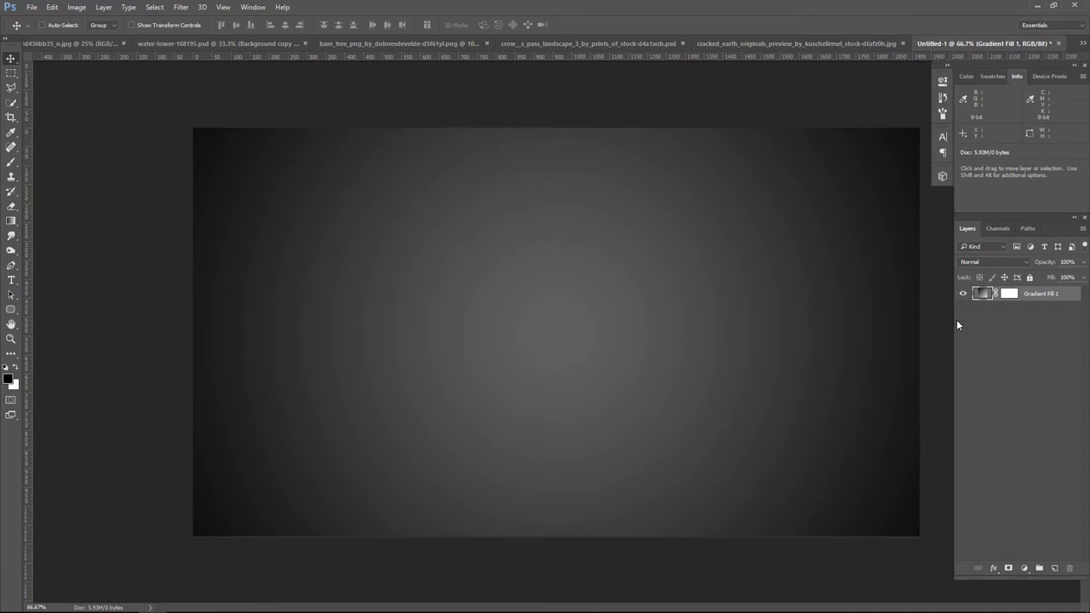
- Place the cracked_earth photo in Untitled-1 at about 46% in the lower canvas, with a layer mask
{"action": "left_click", "coordinate": [819, 43]}
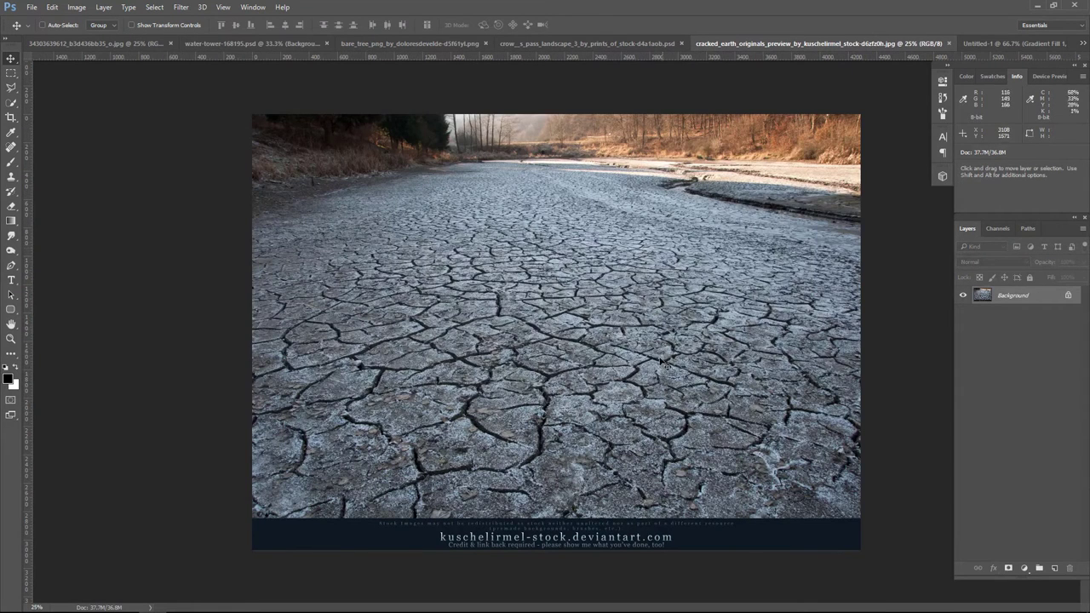
{"action": "mouse_move", "coordinate": [741, 255]}
{"action": "left_mouse_down"}
{"action": "mouse_move", "coordinate": [997, 44]}
{"action": "mouse_move", "coordinate": [669, 286]}
{"action": "mouse_move", "coordinate": [540, 282]}
{"action": "mouse_move", "coordinate": [540, 196]}
{"action": "left_mouse_up"}
{"action": "key", "text": "ctrl+t"}
{"action": "mouse_move", "coordinate": [158, 499]}
{"action": "left_mouse_down"}
{"action": "mouse_move", "coordinate": [141, 533]}
{"action": "mouse_move", "coordinate": [217, 546]}
{"action": "left_mouse_up"}
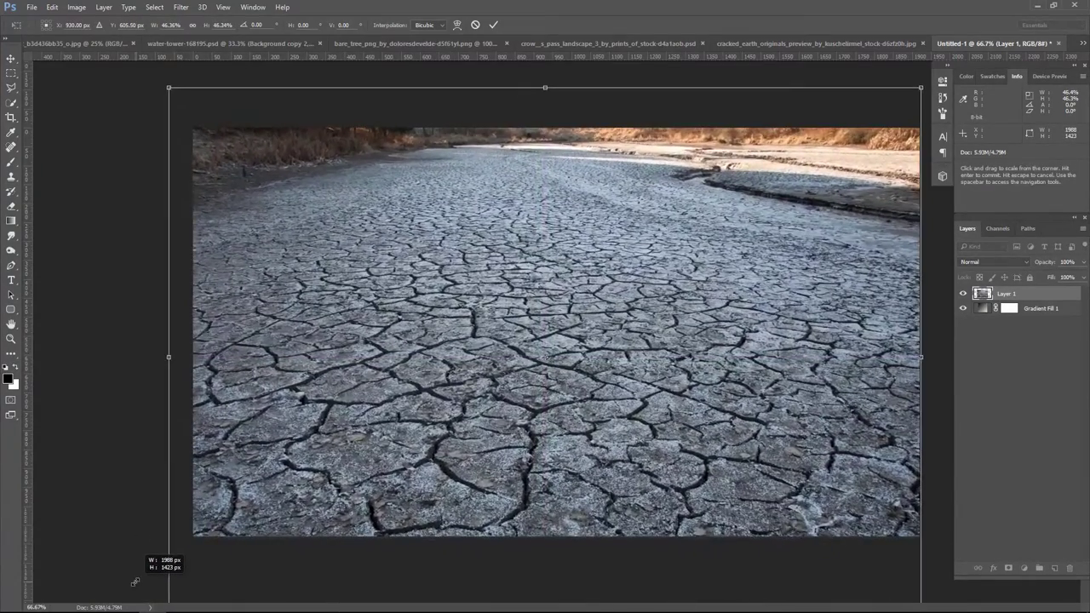
{"action": "left_click_drag", "start_coordinate": [217, 546], "coordinate": [136, 577]}
{"action": "left_click_drag", "start_coordinate": [420, 472], "coordinate": [560, 429]}
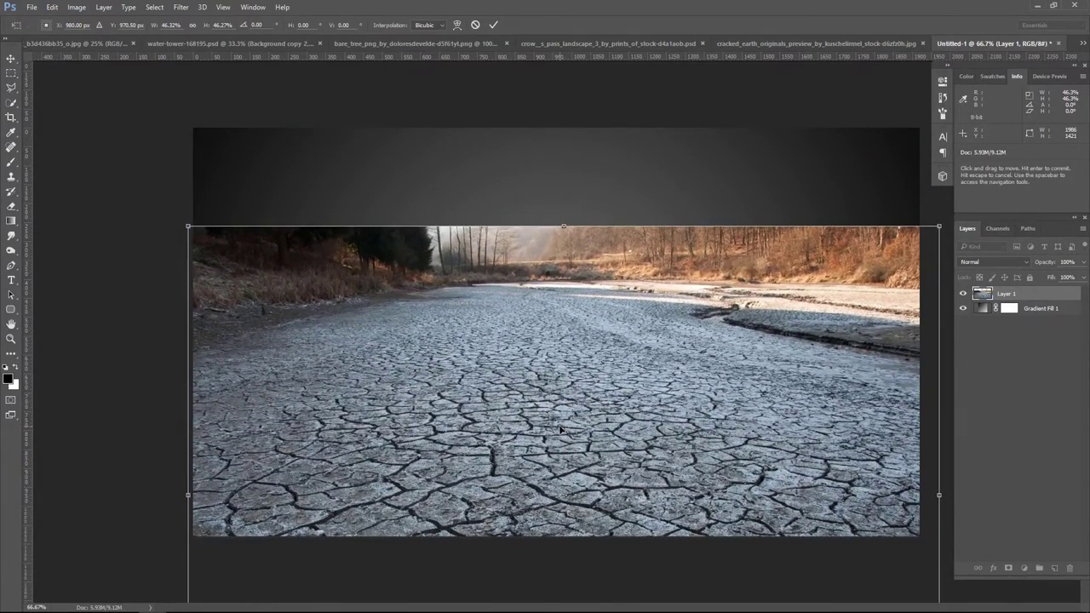
{"action": "key", "text": "Return"}
{"action": "left_click", "coordinate": [1008, 568]}
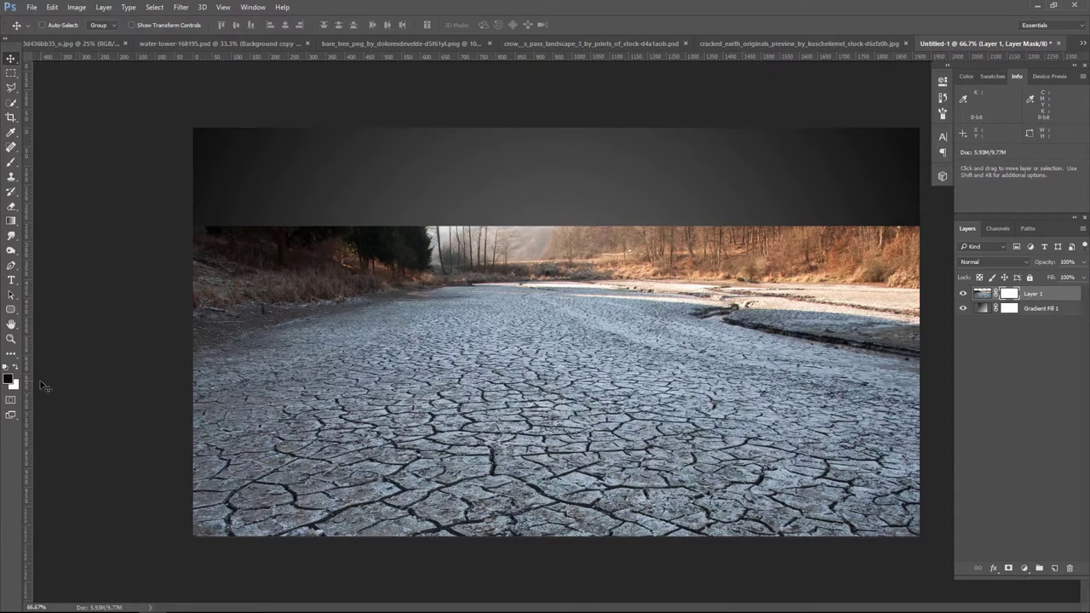
- Drag several short vertical gradients on Layer 1's mask to fade the tree line and horizon into fog
{"action": "left_click", "coordinate": [11, 221]}
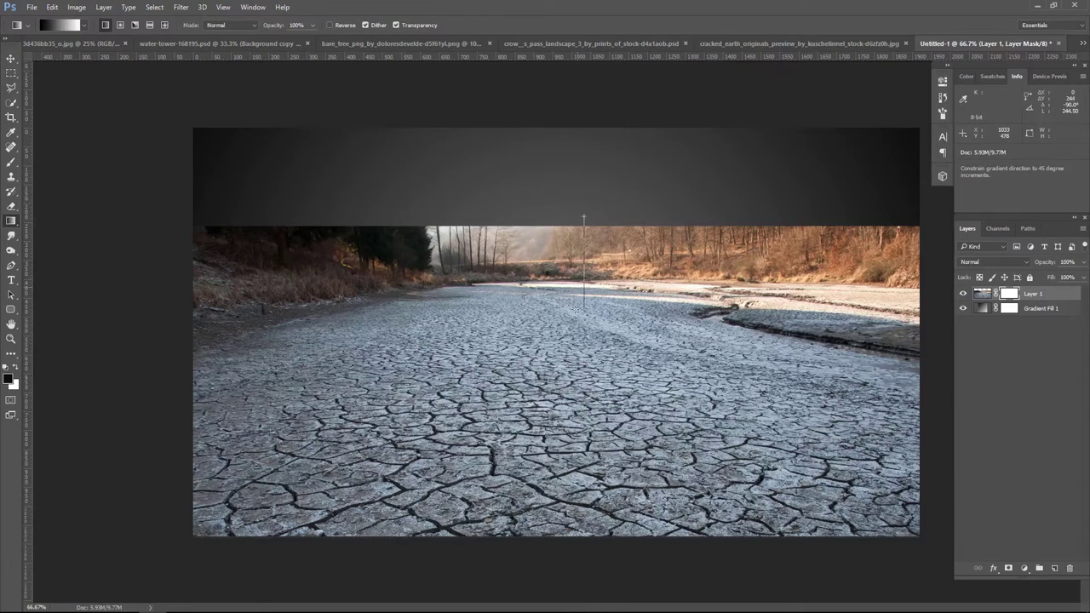
{"action": "left_click_drag", "start_coordinate": [584, 221], "coordinate": [581, 308]}
{"action": "left_click_drag", "start_coordinate": [610, 230], "coordinate": [610, 327]}
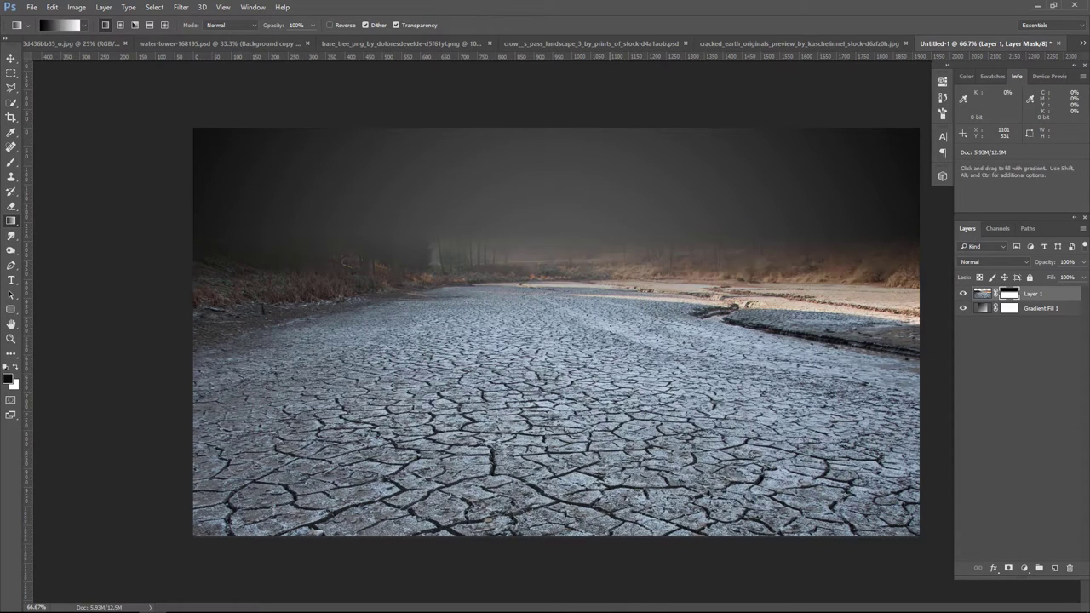
{"action": "left_click_drag", "start_coordinate": [625, 263], "coordinate": [625, 352]}
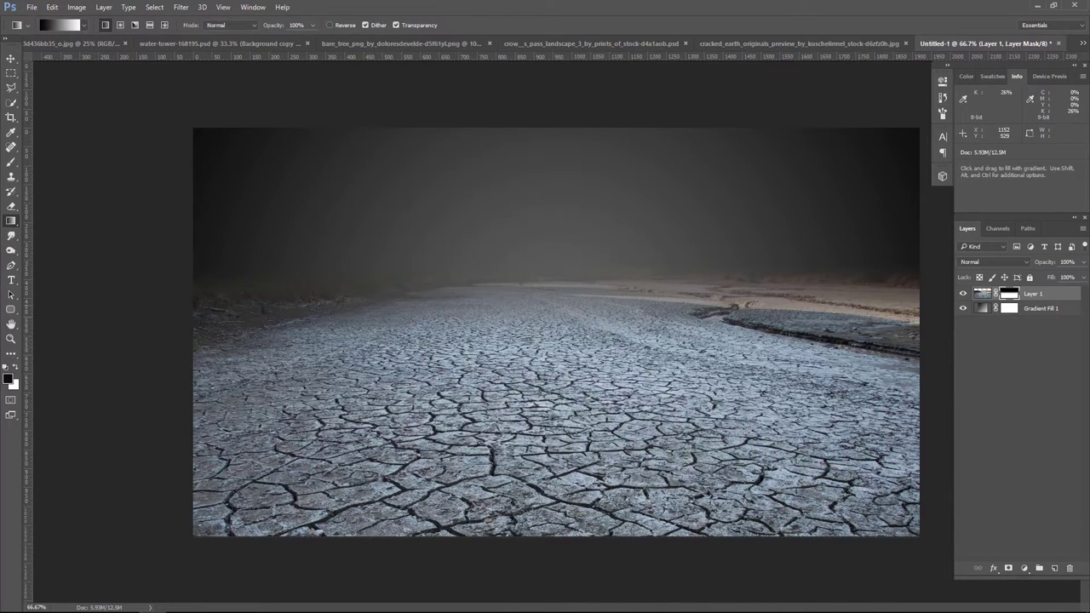
{"action": "left_click_drag", "start_coordinate": [641, 281], "coordinate": [635, 349]}
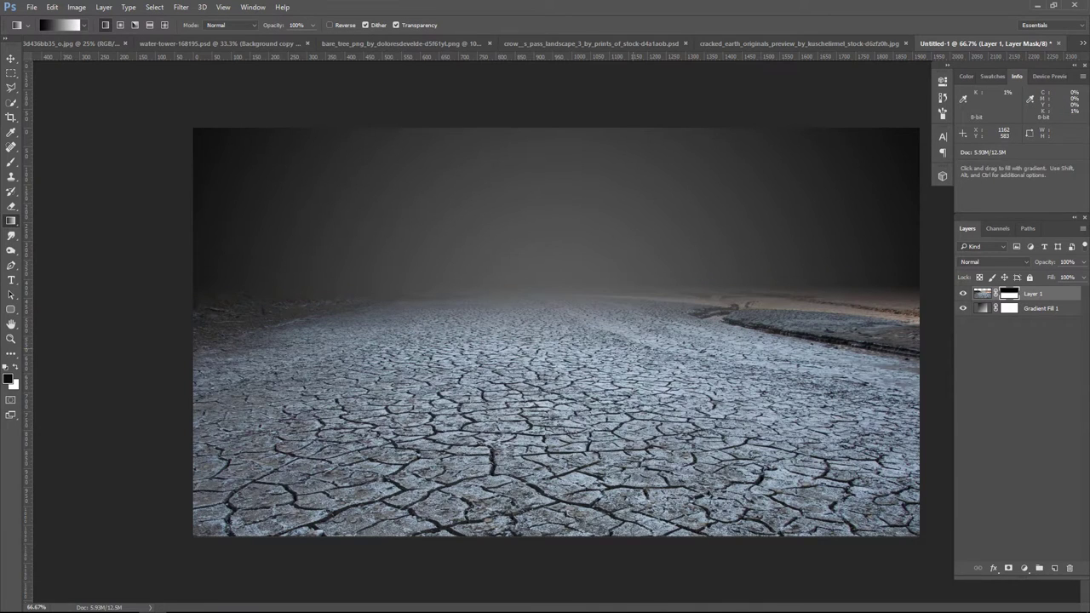
{"action": "left_click_drag", "start_coordinate": [651, 286], "coordinate": [646, 349]}
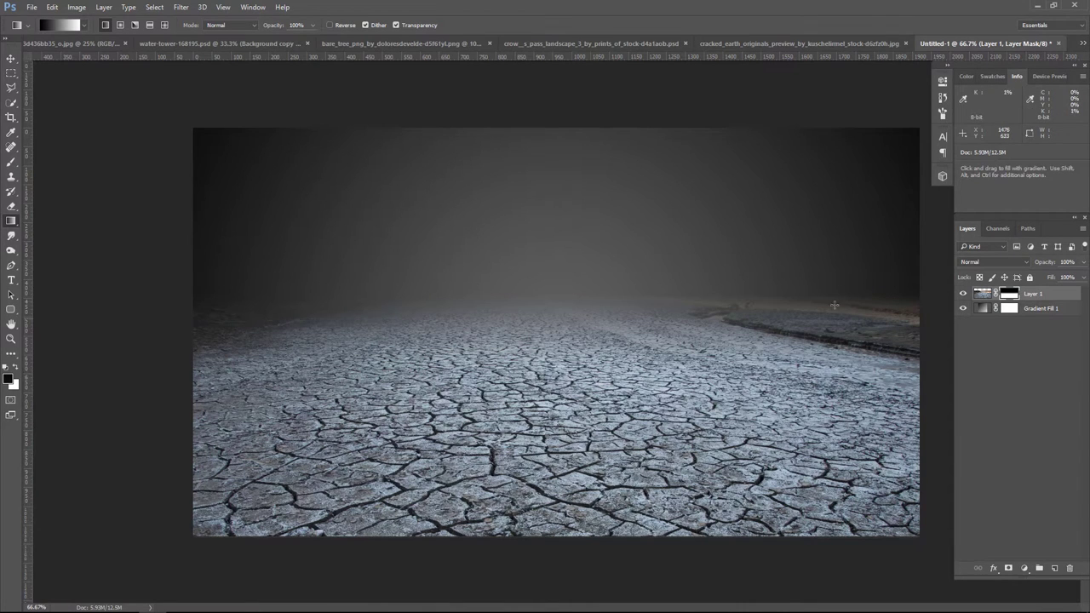
{"action": "left_click_drag", "start_coordinate": [619, 299], "coordinate": [619, 328]}
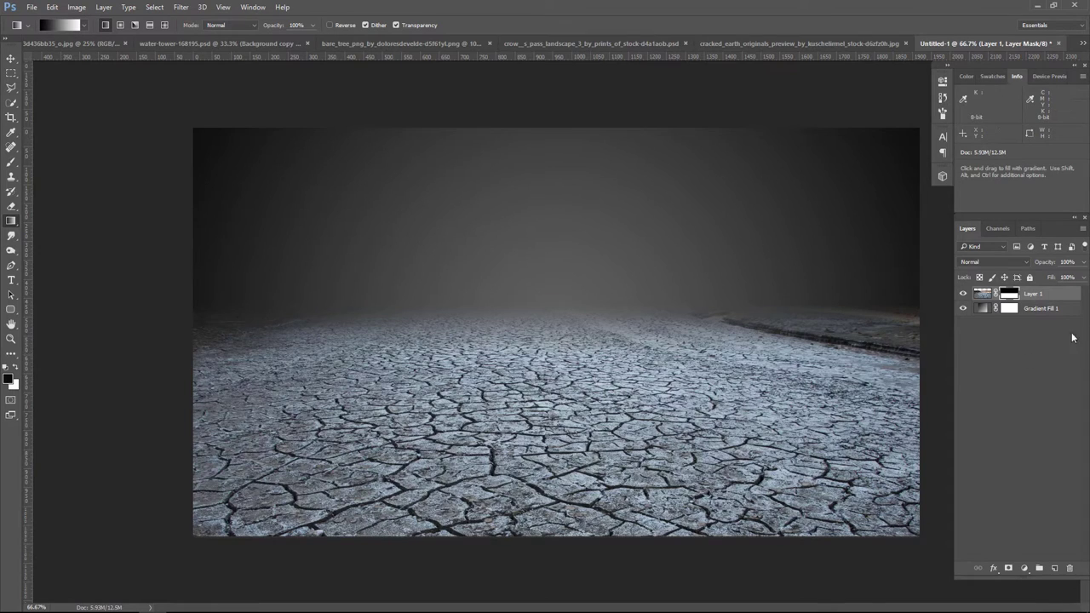
- Add a Color Balance layer clipped to the cracked earth, shifting midtones +4 toward Blue
{"action": "left_click", "coordinate": [1024, 568]}
{"action": "left_click", "coordinate": [1015, 445]}
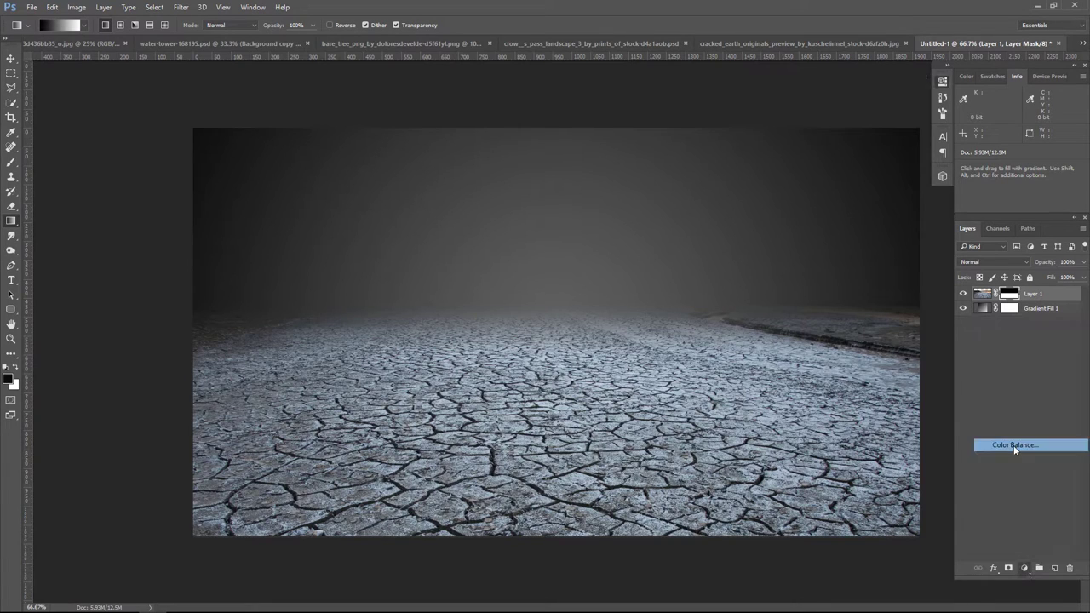
{"action": "left_click", "coordinate": [843, 352]}
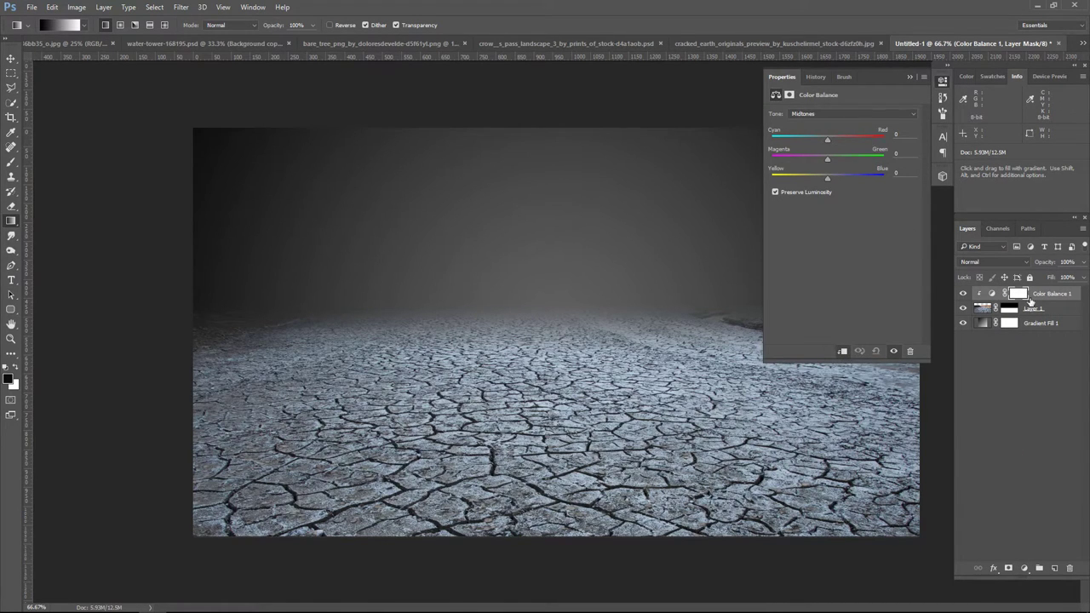
{"action": "left_click_drag", "start_coordinate": [826, 180], "coordinate": [832, 180]}
{"action": "left_click", "coordinate": [908, 77]}
- Add a clipped Hue/Saturation layer with saturation -39 and lightness -56
{"action": "left_click", "coordinate": [1023, 568]}
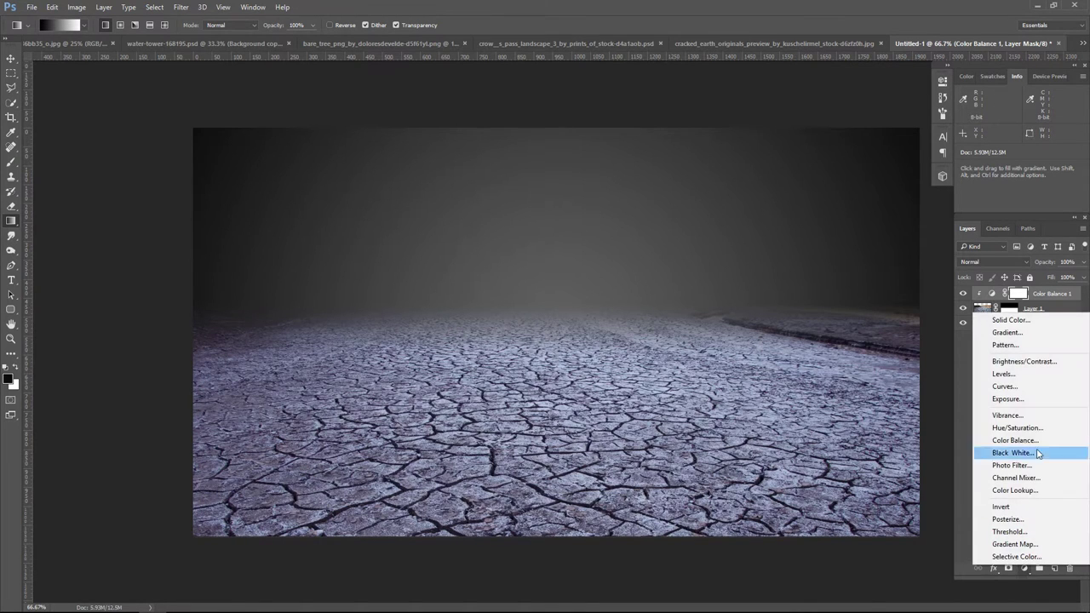
{"action": "left_click", "coordinate": [1018, 428]}
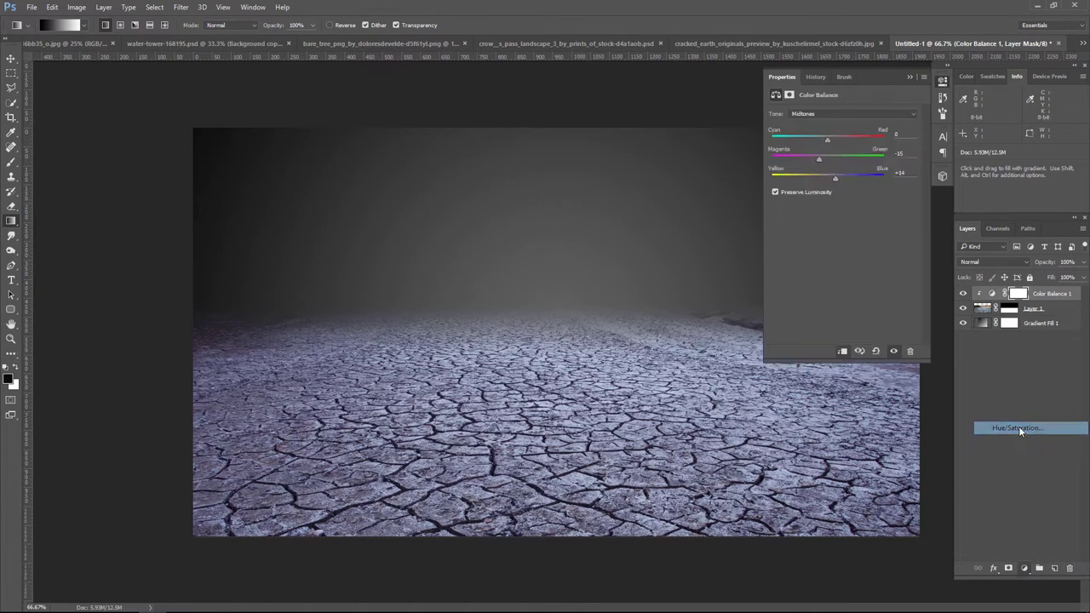
{"action": "left_click", "coordinate": [844, 351]}
{"action": "left_click_drag", "start_coordinate": [842, 195], "coordinate": [809, 195]}
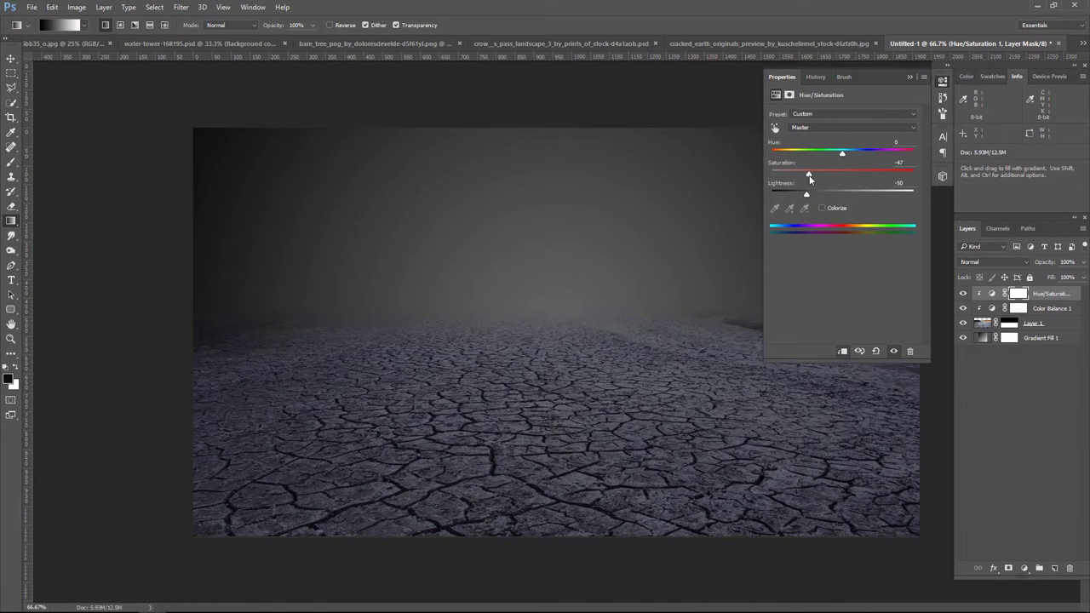
{"action": "left_click_drag", "start_coordinate": [805, 195], "coordinate": [800, 196]}
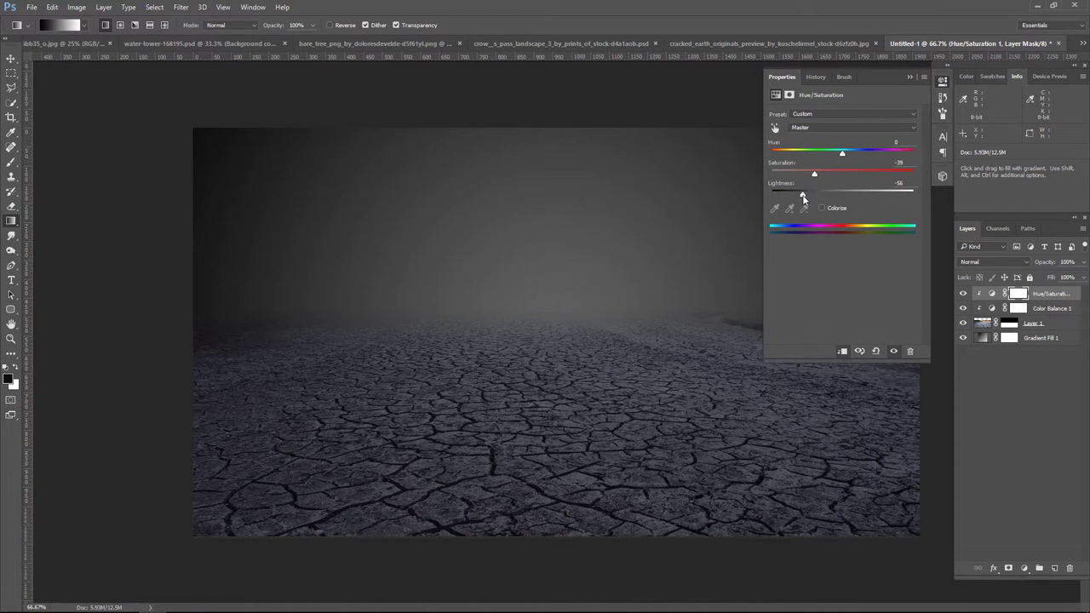
{"action": "left_click", "coordinate": [910, 77]}
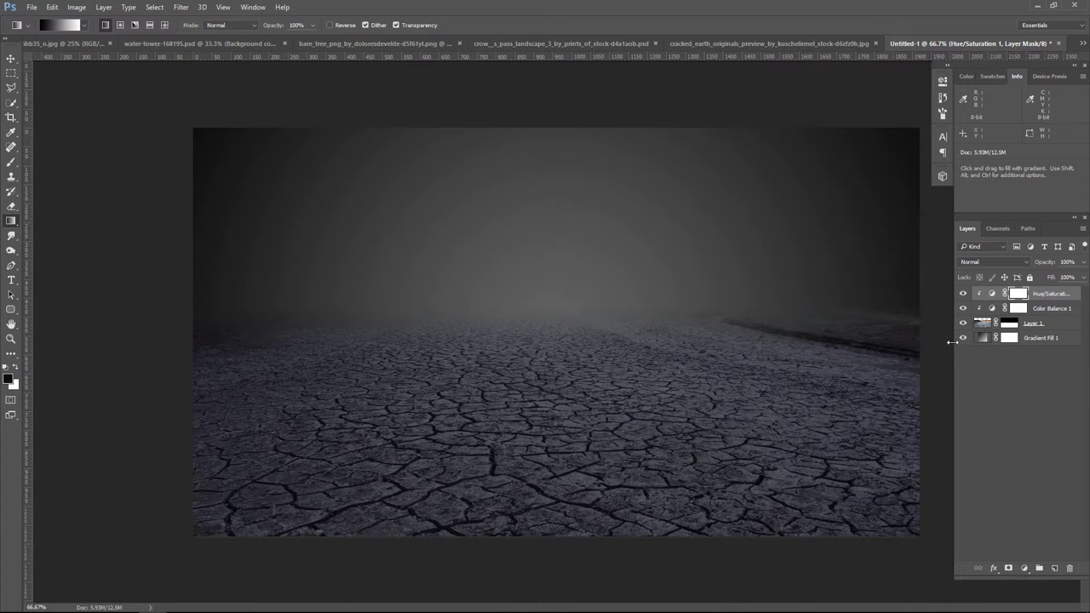
{"action": "left_click", "coordinate": [963, 293]}
{"action": "left_click", "coordinate": [1023, 569]}
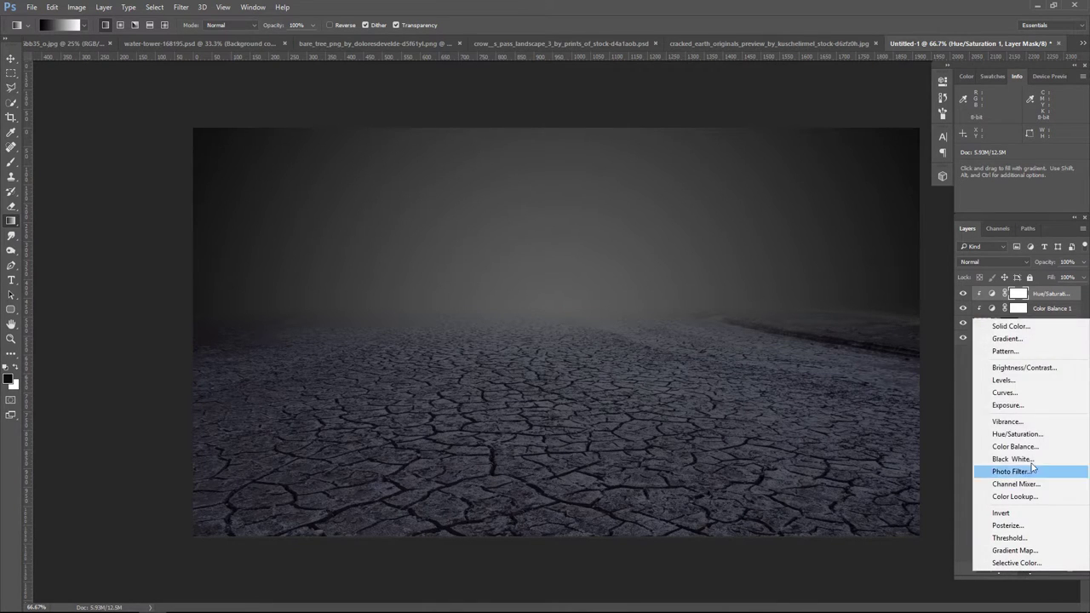
- Add a second Gradient Fill layer, radial and reversed for a bright centre
{"action": "left_click", "coordinate": [1046, 340]}
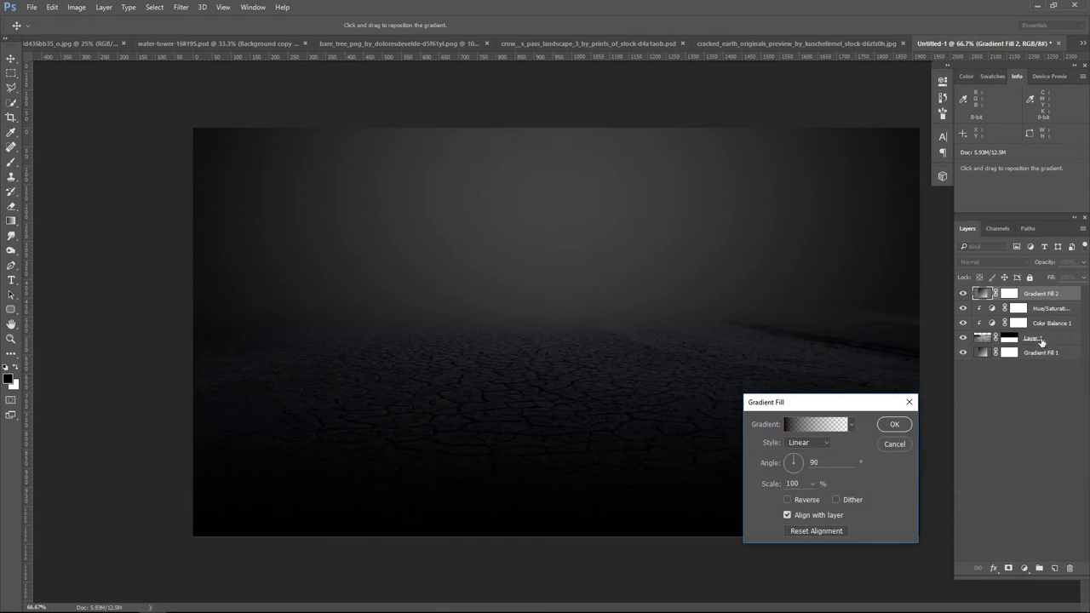
{"action": "left_click", "coordinate": [816, 442]}
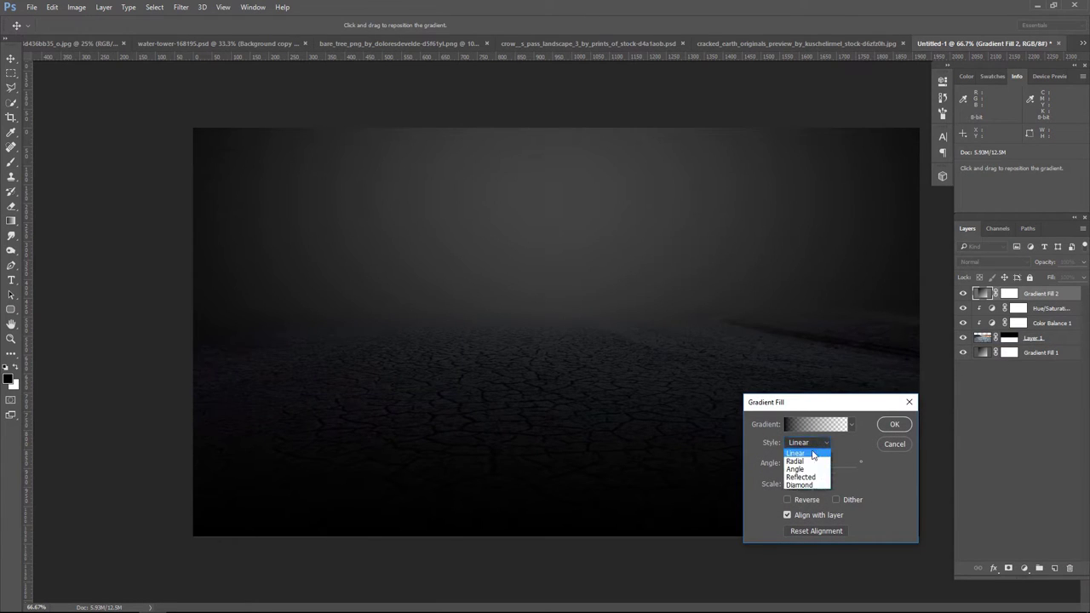
{"action": "left_click", "coordinate": [786, 500]}
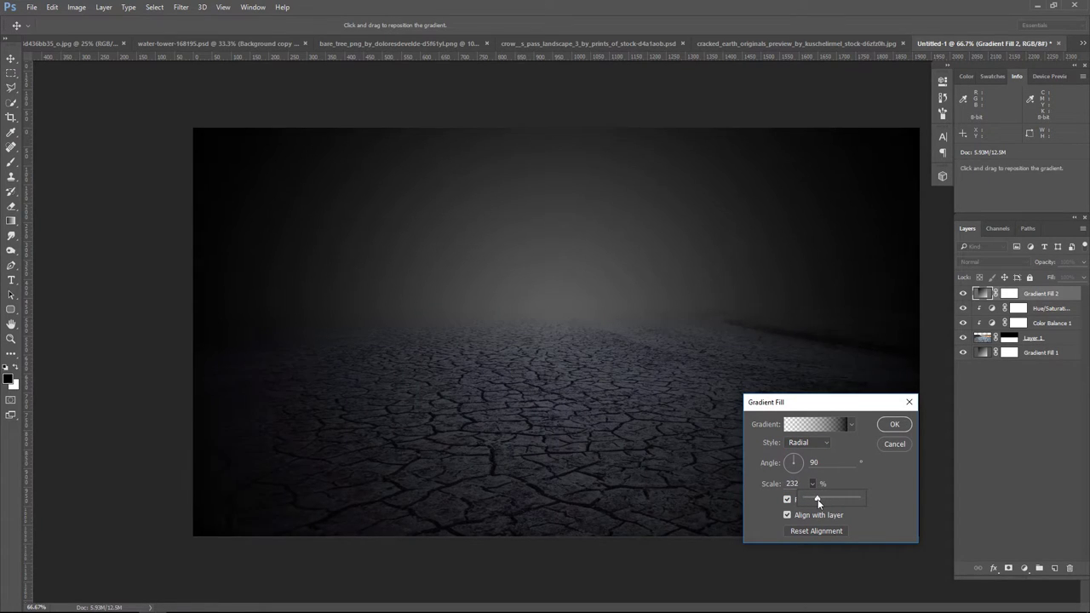
{"action": "left_click", "coordinate": [904, 429]}
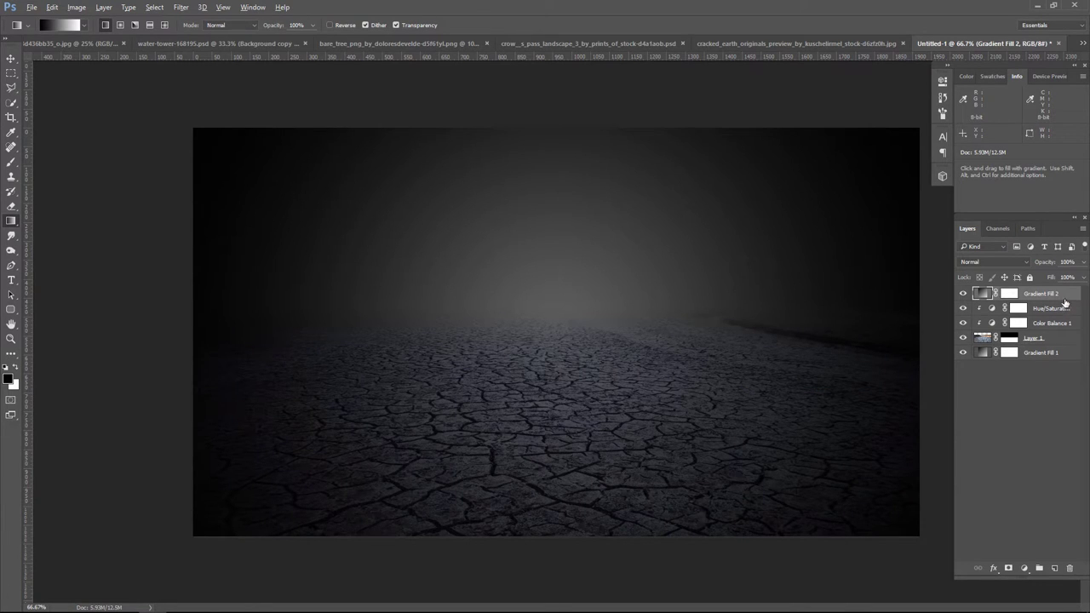
- Clip Gradient Fill 2 to the layer below and set it to Soft Light
{"action": "left_click", "coordinate": [1077, 301], "text": "alt"}
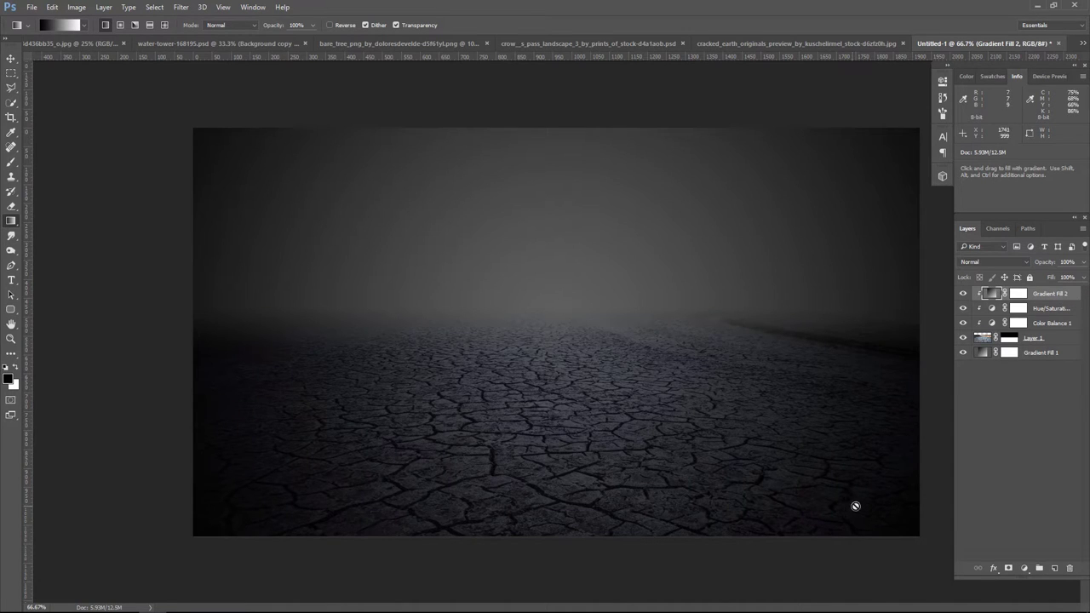
{"action": "left_click", "coordinate": [1002, 263]}
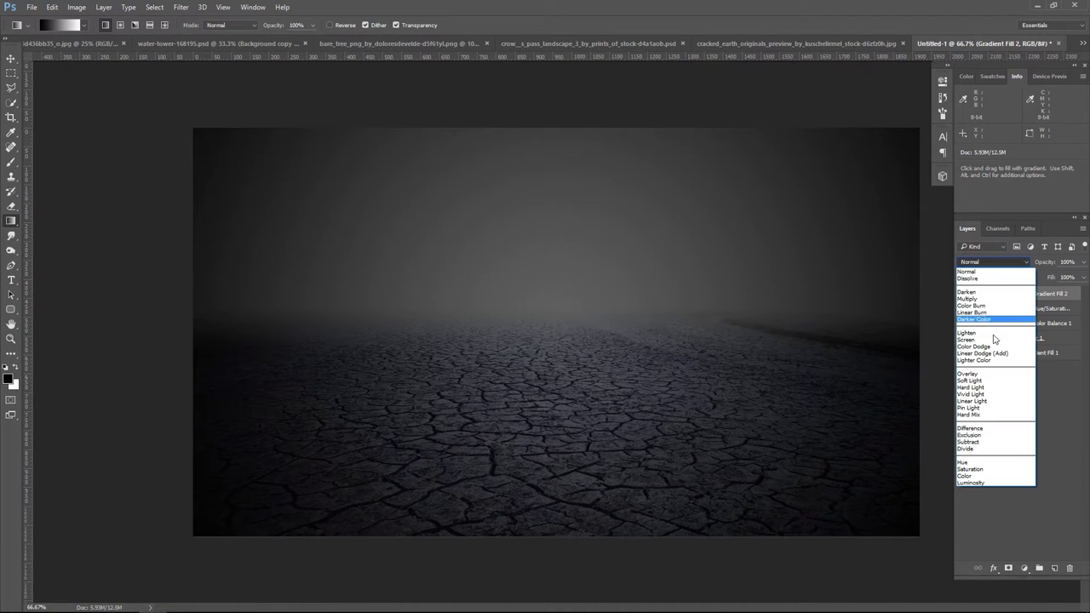
{"action": "left_click", "coordinate": [987, 380]}
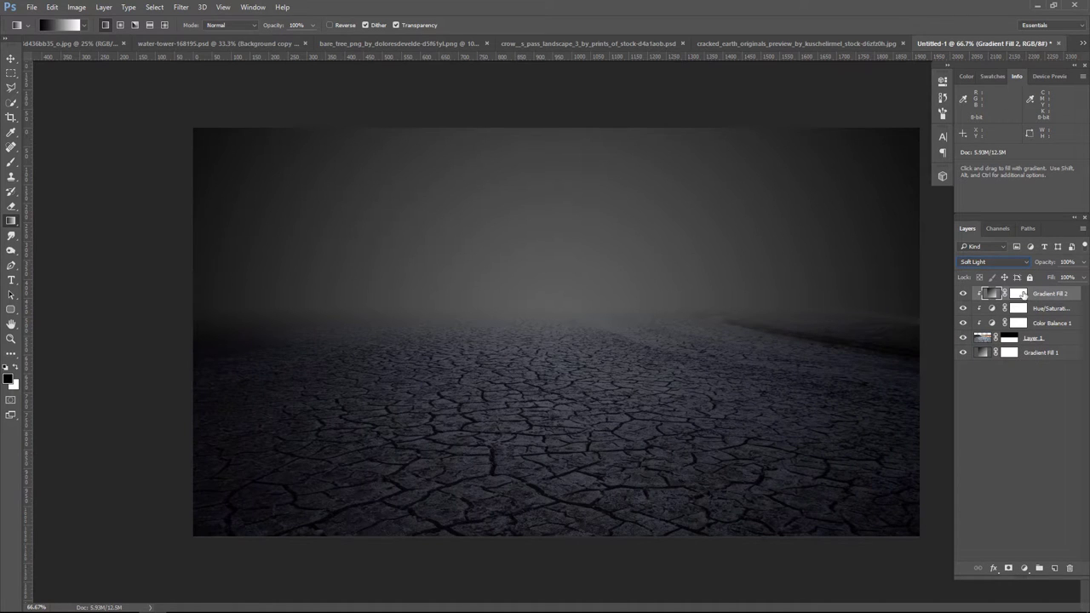
{"action": "left_click", "coordinate": [963, 294]}
{"action": "left_click", "coordinate": [963, 294]}
{"action": "left_click", "coordinate": [964, 294]}
{"action": "left_click", "coordinate": [846, 43]}
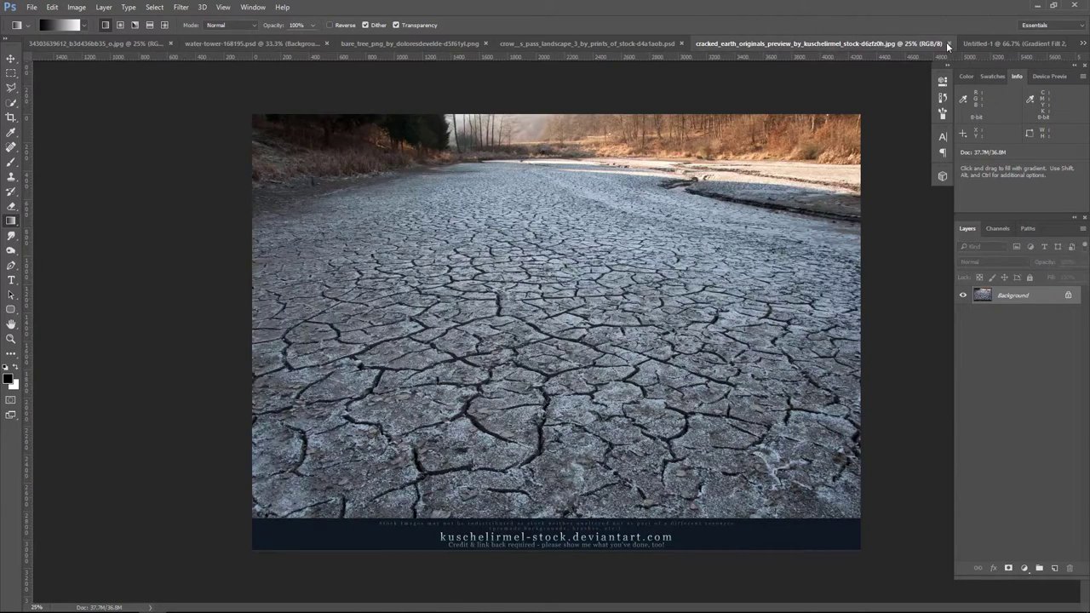
- Close cracked_earth and drag the crow's pass mountain layer into Untitled-1
{"action": "left_click", "coordinate": [948, 43]}
{"action": "left_click", "coordinate": [813, 40]}
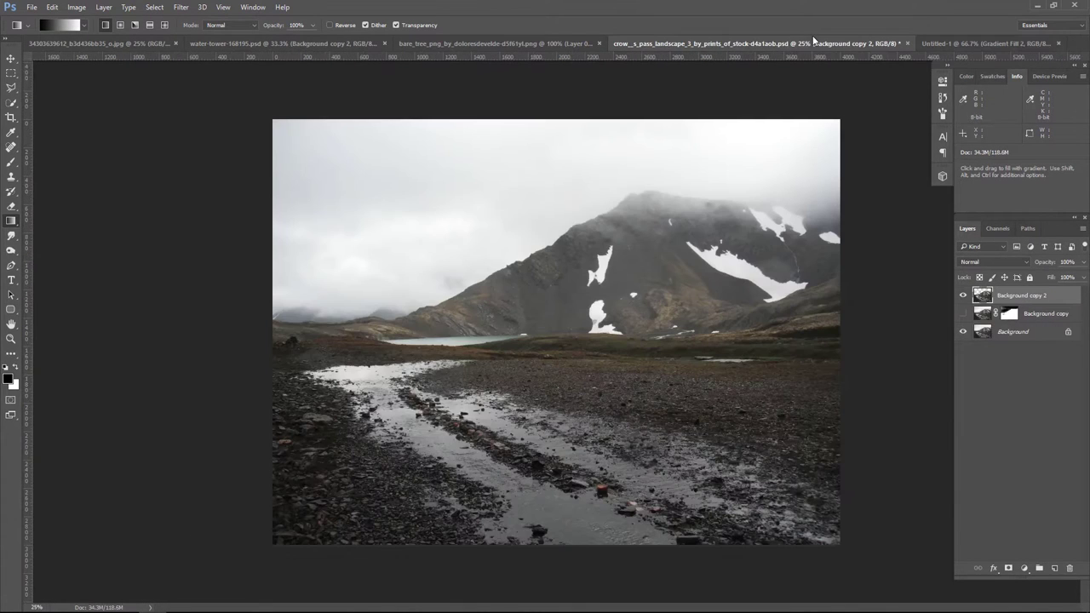
{"action": "left_click", "coordinate": [11, 59]}
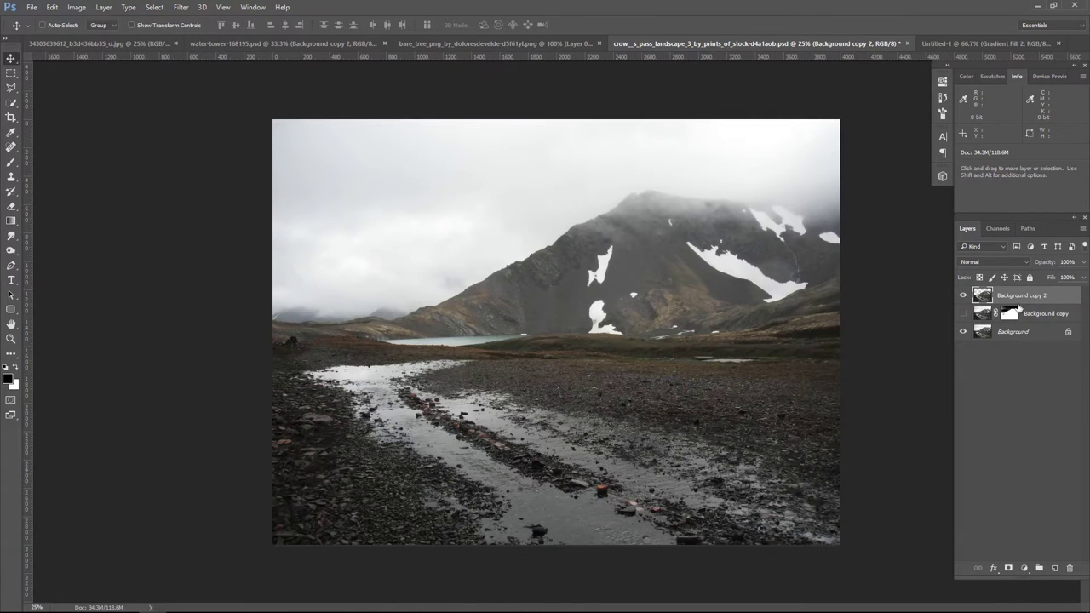
{"action": "left_click_drag", "start_coordinate": [635, 305], "coordinate": [961, 55]}
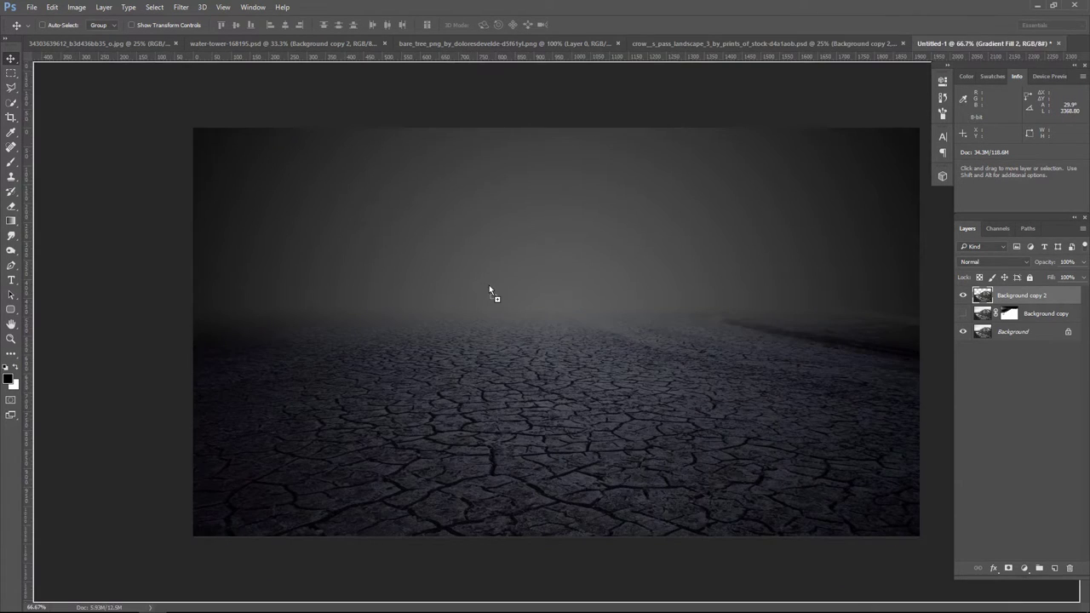
{"action": "left_click_drag", "start_coordinate": [960, 54], "coordinate": [490, 293]}
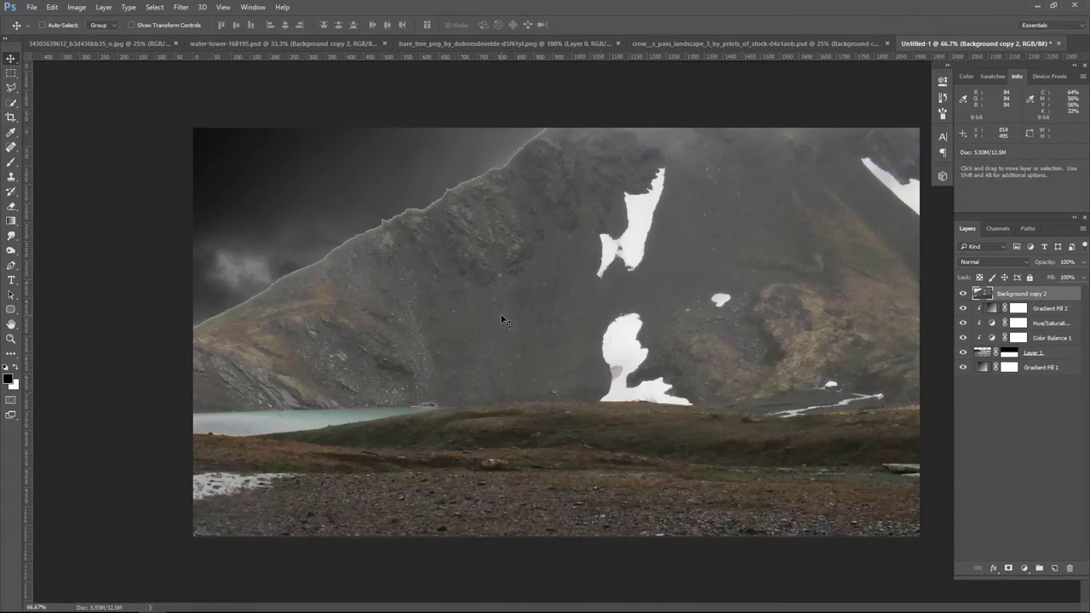
{"action": "left_click_drag", "start_coordinate": [370, 313], "coordinate": [519, 368]}
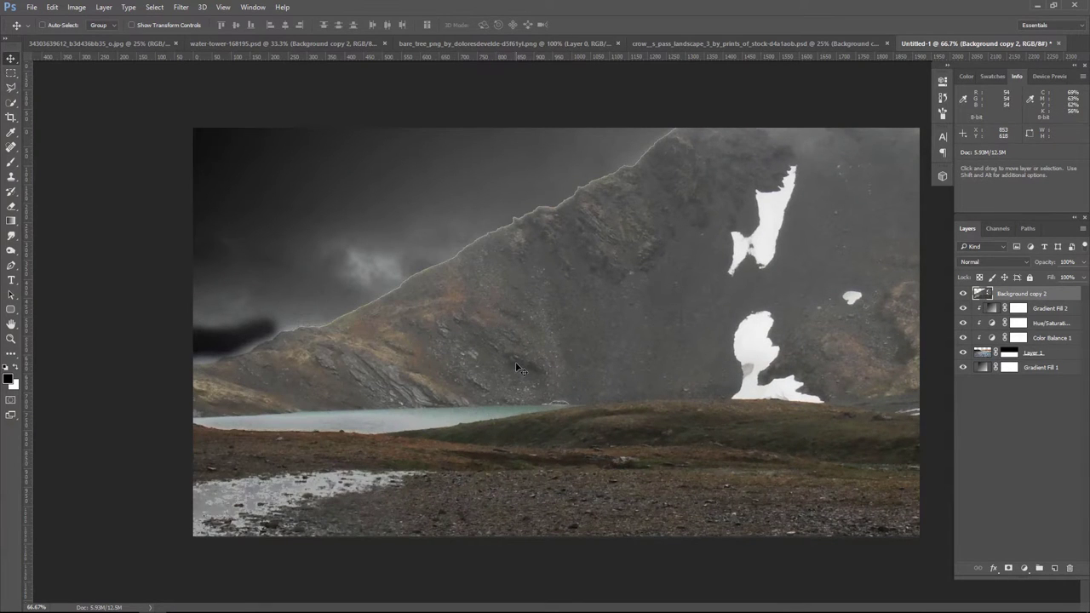
- Shrink the landscape, flip it horizontally and place it on the left side
{"action": "key", "text": "ctrl+t"}
{"action": "left_click_drag", "start_coordinate": [261, 254], "coordinate": [553, 349]}
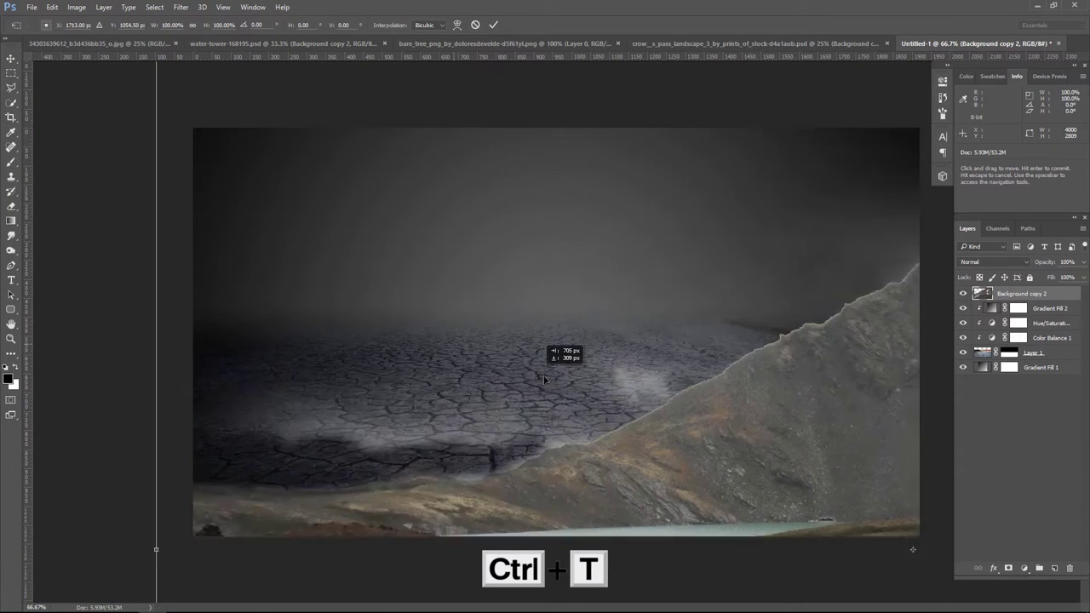
{"action": "left_click_drag", "start_coordinate": [224, 221], "coordinate": [483, 417]}
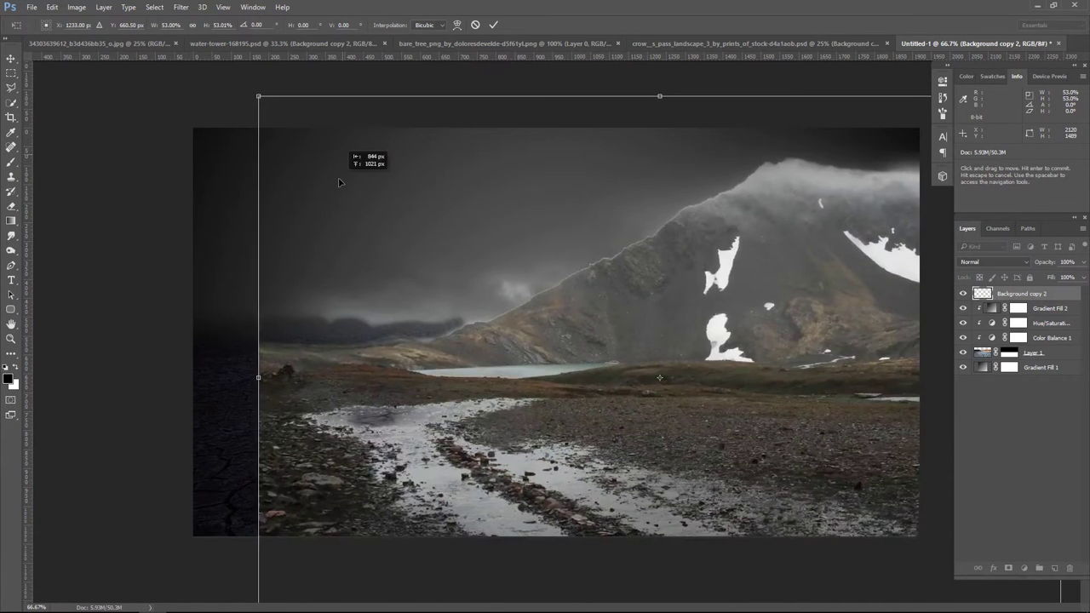
{"action": "left_click_drag", "start_coordinate": [484, 417], "coordinate": [409, 256]}
{"action": "left_click", "coordinate": [51, 7]}
{"action": "mouse_move", "coordinate": [69, 239]}
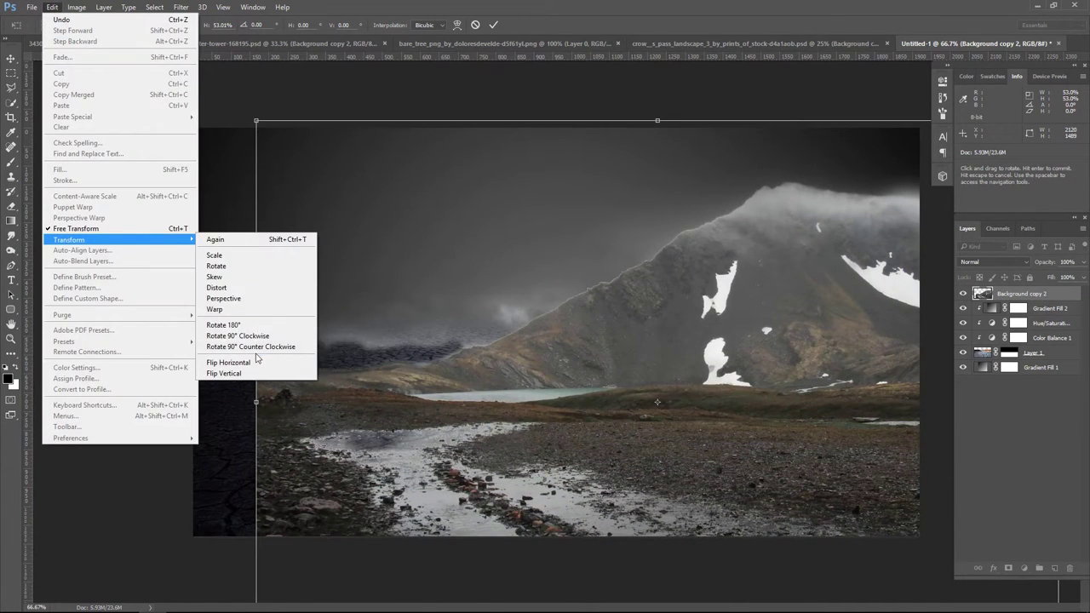
{"action": "left_click", "coordinate": [250, 362]}
{"action": "mouse_move", "coordinate": [592, 361]}
{"action": "left_mouse_down"}
{"action": "mouse_move", "coordinate": [183, 290]}
{"action": "mouse_move", "coordinate": [182, 278]}
{"action": "left_mouse_up"}
{"action": "left_click_drag", "start_coordinate": [343, 310], "coordinate": [334, 308]}
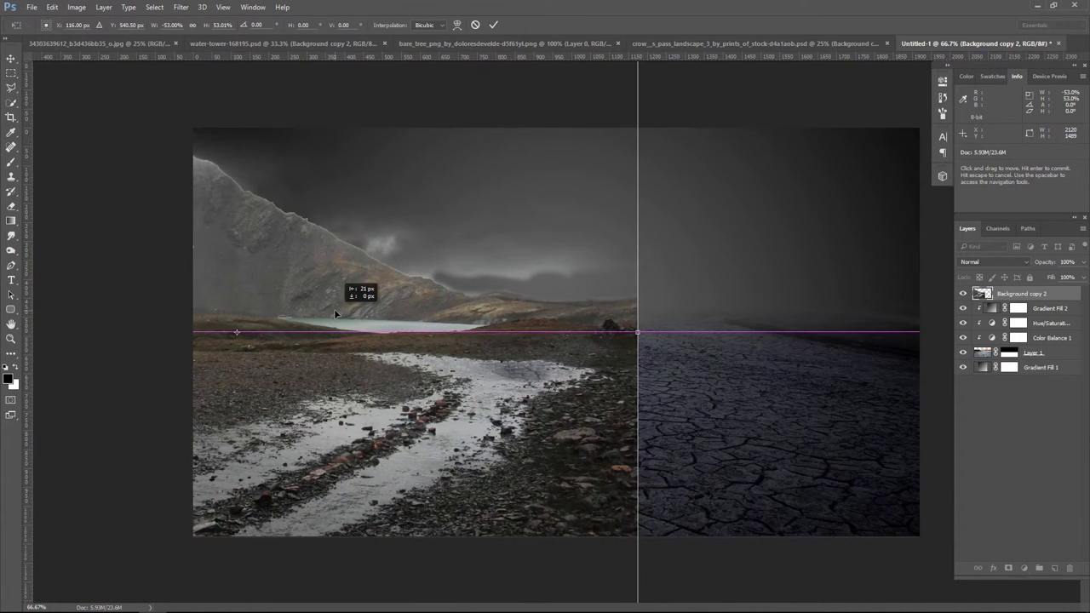
{"action": "key", "text": "Return"}
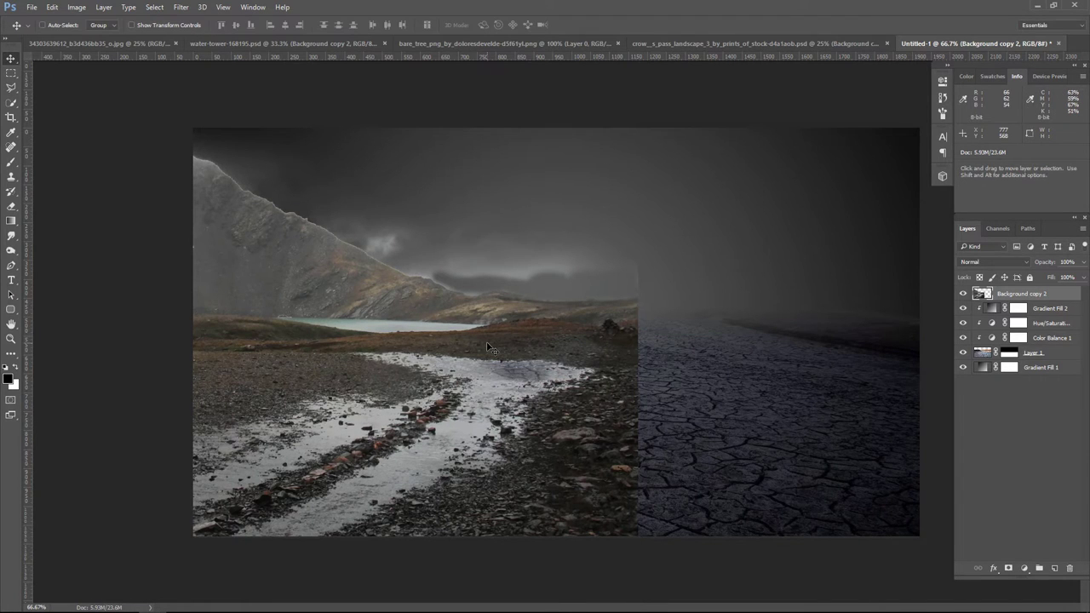
- Rescale the landscape to about 82% and reposition it lower on the left half
{"action": "key", "text": "ctrl+t"}
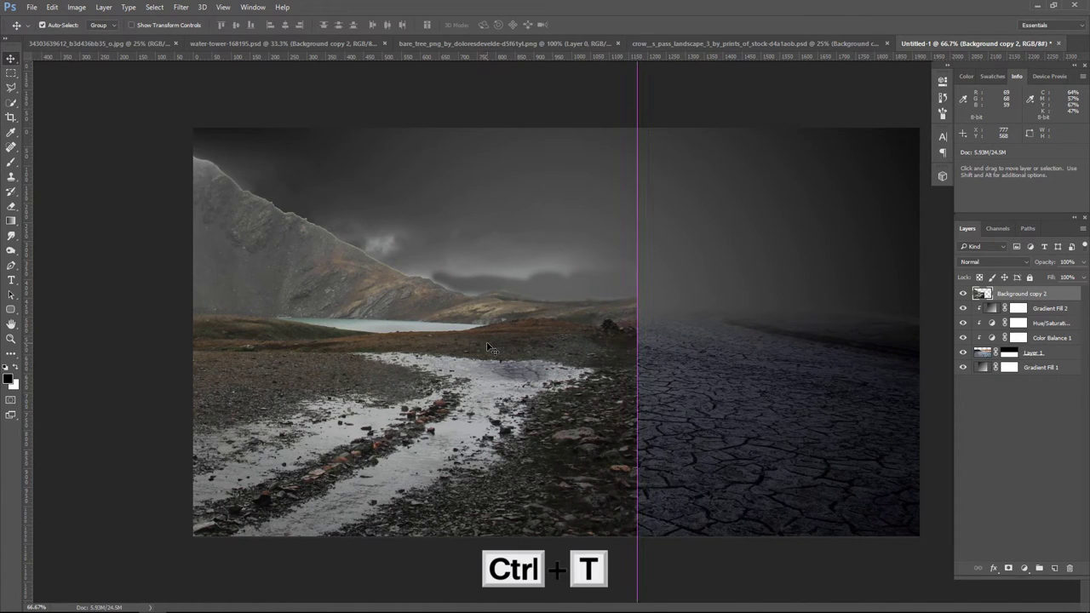
{"action": "left_click_drag", "start_coordinate": [567, 259], "coordinate": [550, 373]}
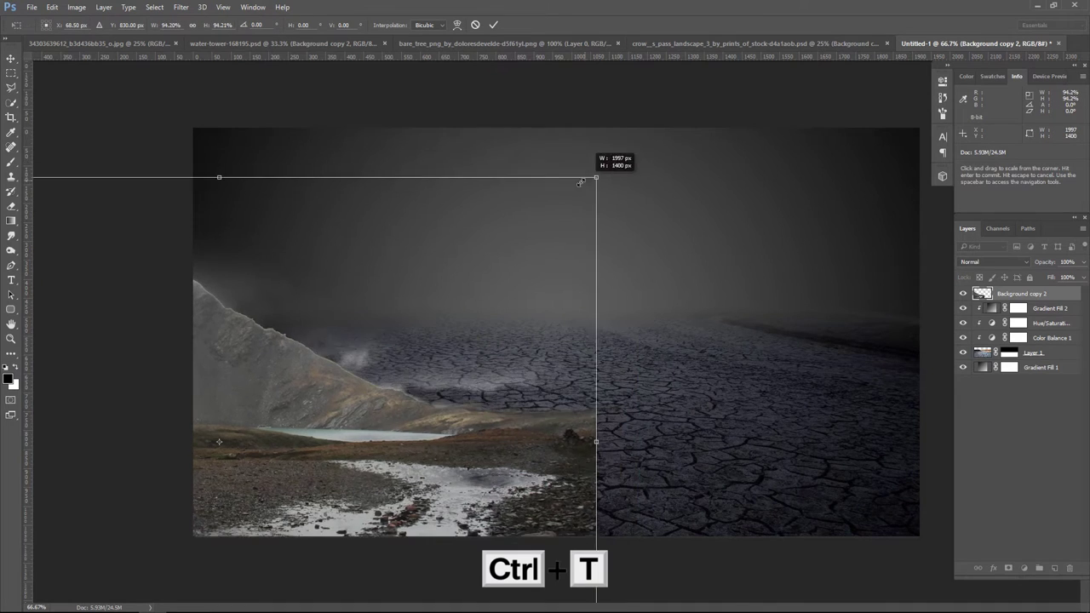
{"action": "left_click_drag", "start_coordinate": [626, 167], "coordinate": [549, 215]}
{"action": "mouse_move", "coordinate": [383, 379]}
{"action": "left_mouse_down"}
{"action": "mouse_move", "coordinate": [404, 248]}
{"action": "mouse_move", "coordinate": [394, 263]}
{"action": "left_mouse_up"}
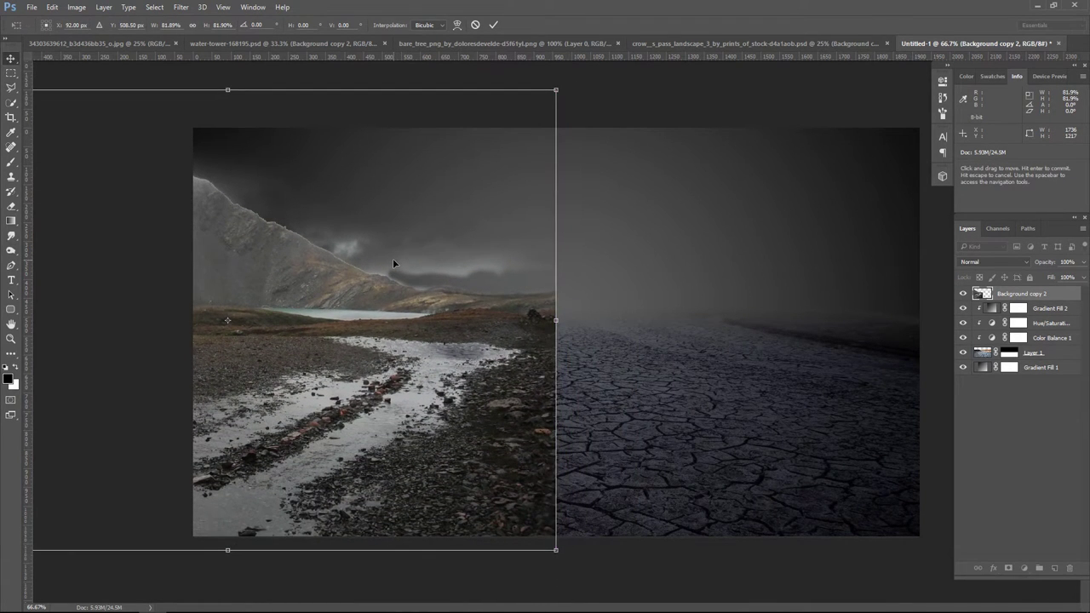
{"action": "key", "text": "Return"}
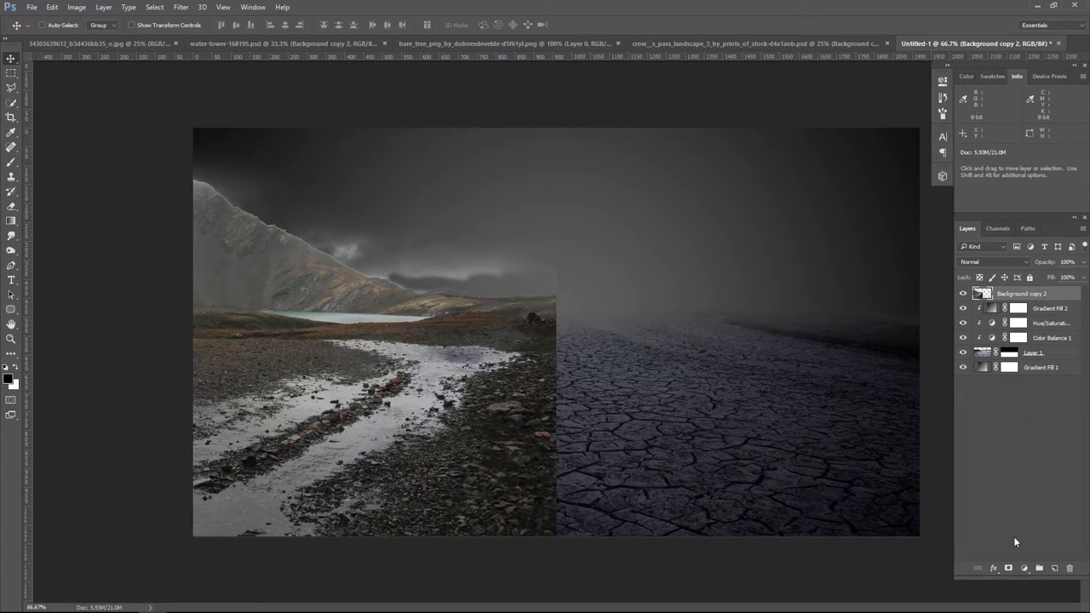
- Add a layer mask to Background copy 2 and choose a soft round brush
{"action": "left_click", "coordinate": [1008, 569]}
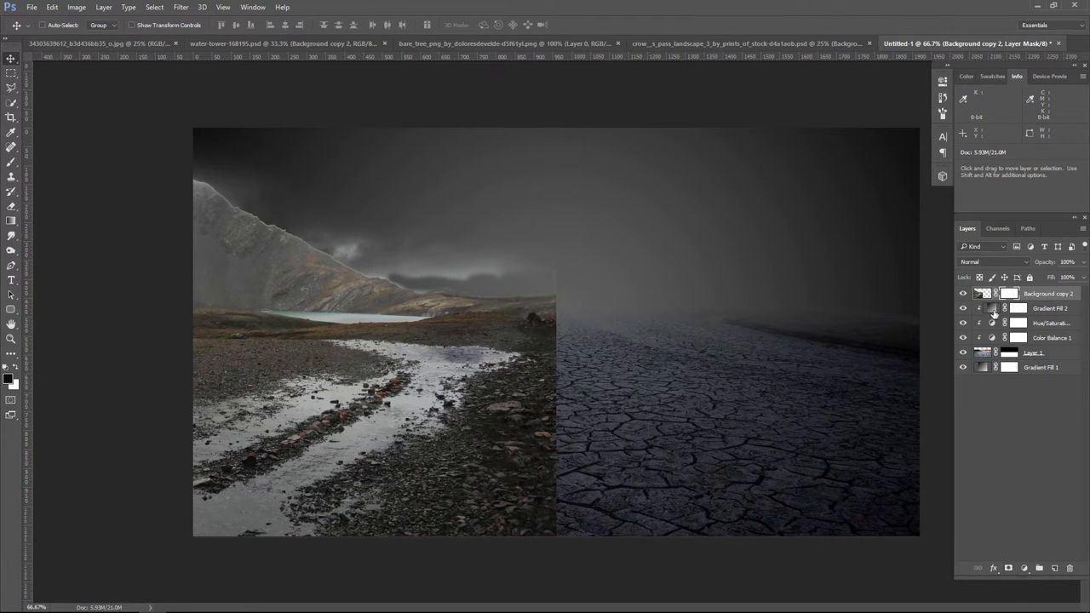
{"action": "left_click", "coordinate": [11, 161]}
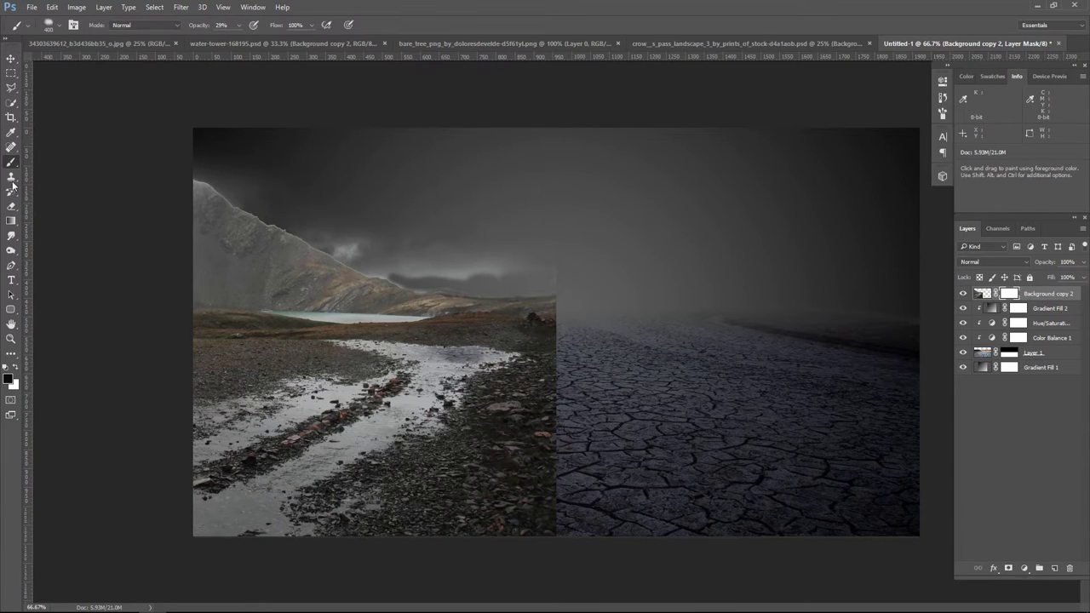
{"action": "left_click", "coordinate": [59, 25]}
{"action": "left_click", "coordinate": [28, 110]}
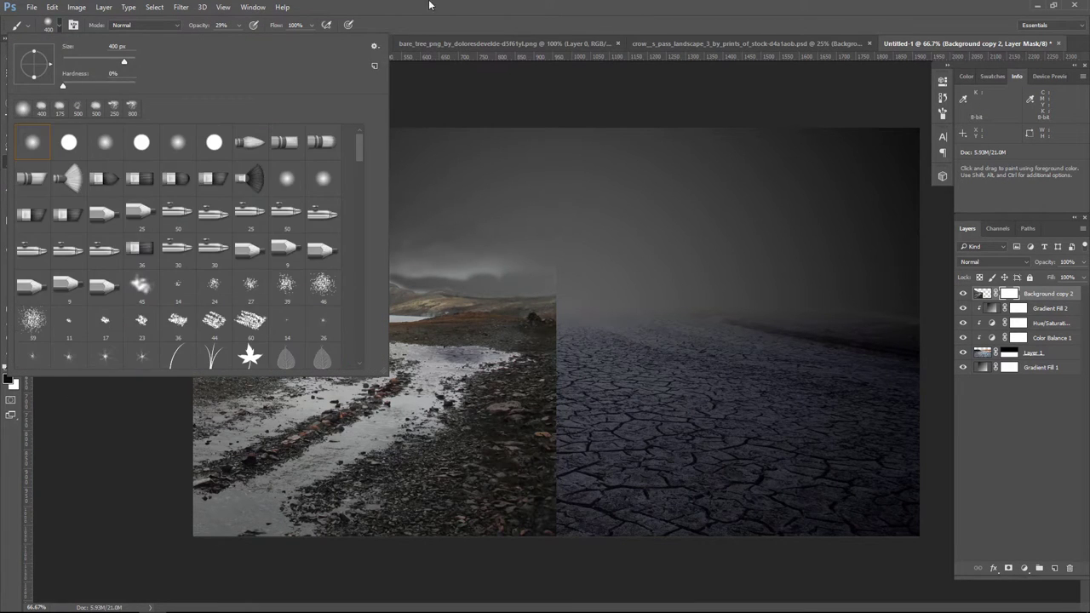
{"action": "left_click", "coordinate": [372, 223]}
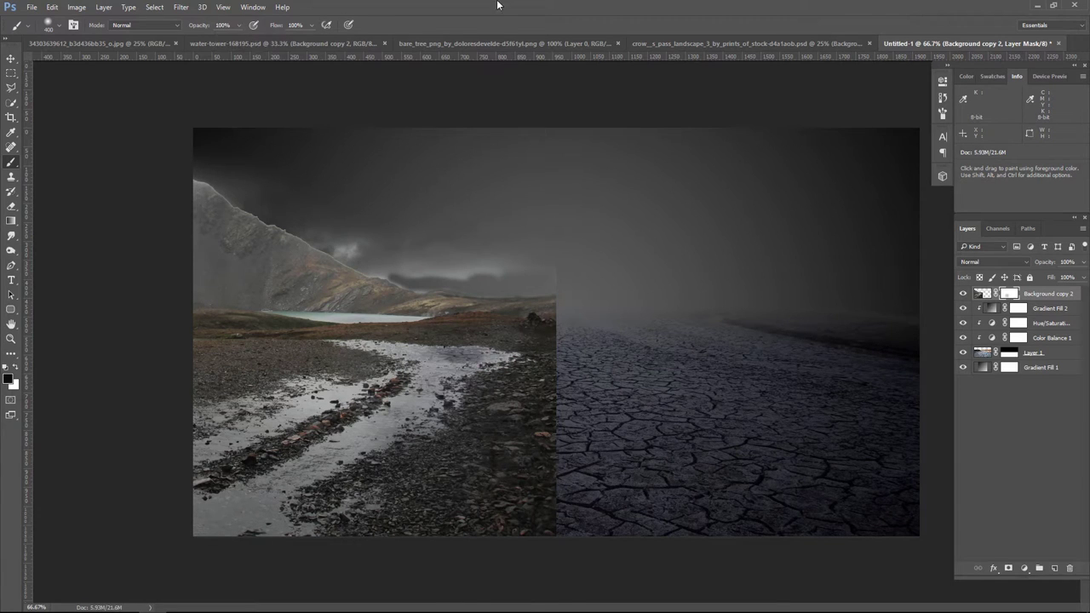
- Paint black on the mask over the river foreground and dark clouds to fade them
{"action": "mouse_move", "coordinate": [519, 475]}
{"action": "left_mouse_down"}
{"action": "mouse_move", "coordinate": [426, 499]}
{"action": "mouse_move", "coordinate": [227, 501]}
{"action": "mouse_move", "coordinate": [545, 414]}
{"action": "mouse_move", "coordinate": [285, 418]}
{"action": "mouse_move", "coordinate": [229, 437]}
{"action": "mouse_move", "coordinate": [488, 414]}
{"action": "mouse_move", "coordinate": [608, 329]}
{"action": "left_mouse_up"}
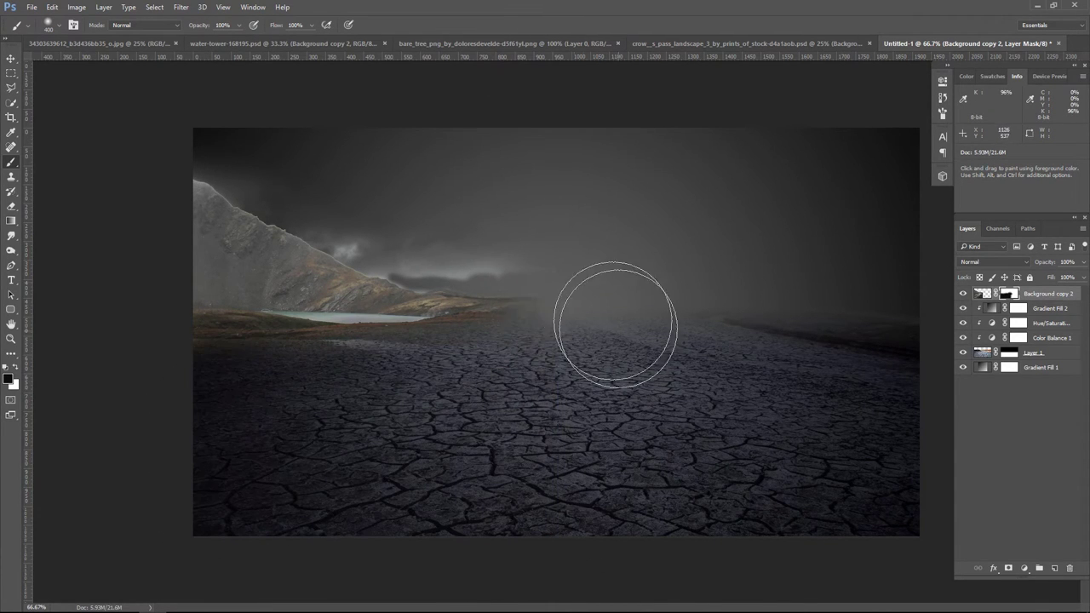
{"action": "key", "text": "bracketleft"}
{"action": "key", "text": "bracketleft"}
{"action": "key", "text": "bracketleft"}
{"action": "key", "text": "bracketleft"}
{"action": "key", "text": "bracketleft"}
{"action": "mouse_move", "coordinate": [487, 255]}
{"action": "left_mouse_down"}
{"action": "mouse_move", "coordinate": [438, 251]}
{"action": "mouse_move", "coordinate": [497, 261]}
{"action": "mouse_move", "coordinate": [418, 246]}
{"action": "mouse_move", "coordinate": [465, 268]}
{"action": "mouse_move", "coordinate": [325, 348]}
{"action": "mouse_move", "coordinate": [205, 382]}
{"action": "mouse_move", "coordinate": [316, 348]}
{"action": "mouse_move", "coordinate": [460, 340]}
{"action": "mouse_move", "coordinate": [306, 336]}
{"action": "left_mouse_up"}
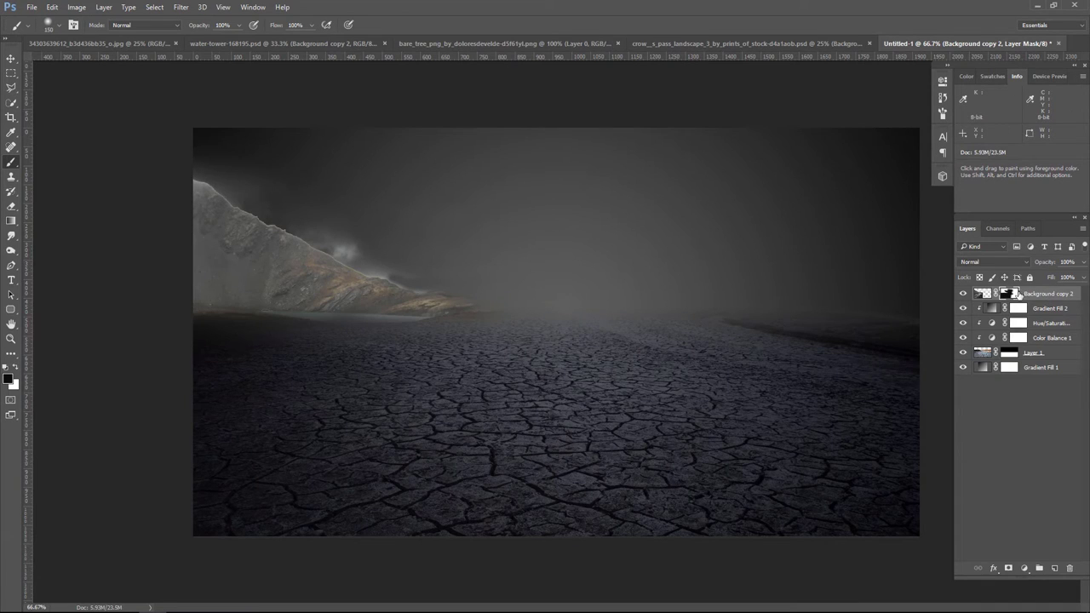
{"action": "left_click", "coordinate": [1025, 568]}
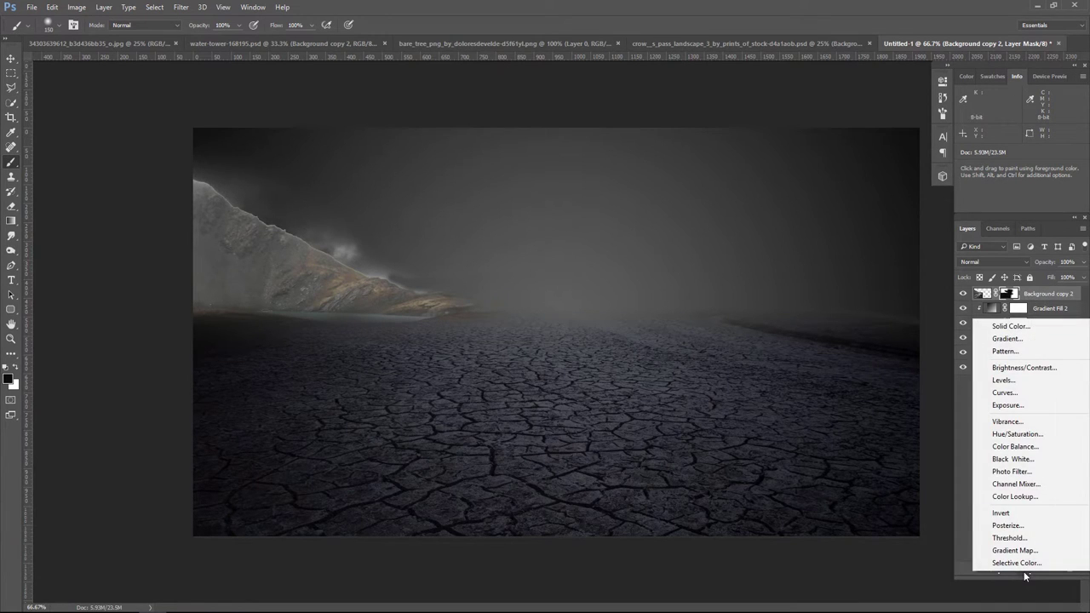
- Clip a Hue/Saturation layer to the mountain with saturation -47 and lightness -38
{"action": "left_click", "coordinate": [1015, 434]}
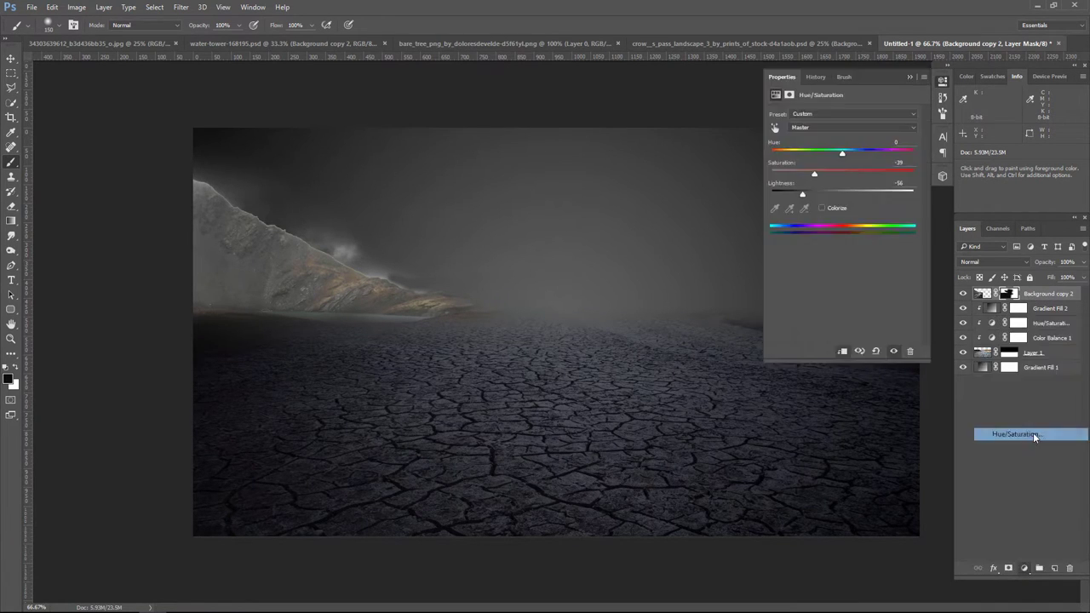
{"action": "left_click", "coordinate": [843, 353]}
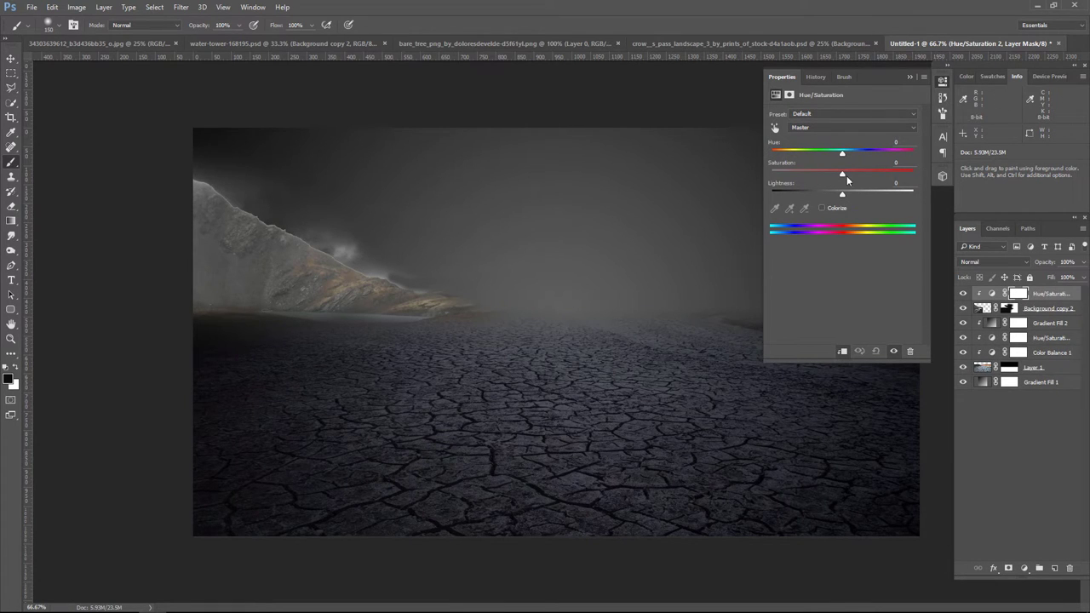
{"action": "left_click_drag", "start_coordinate": [815, 173], "coordinate": [812, 195]}
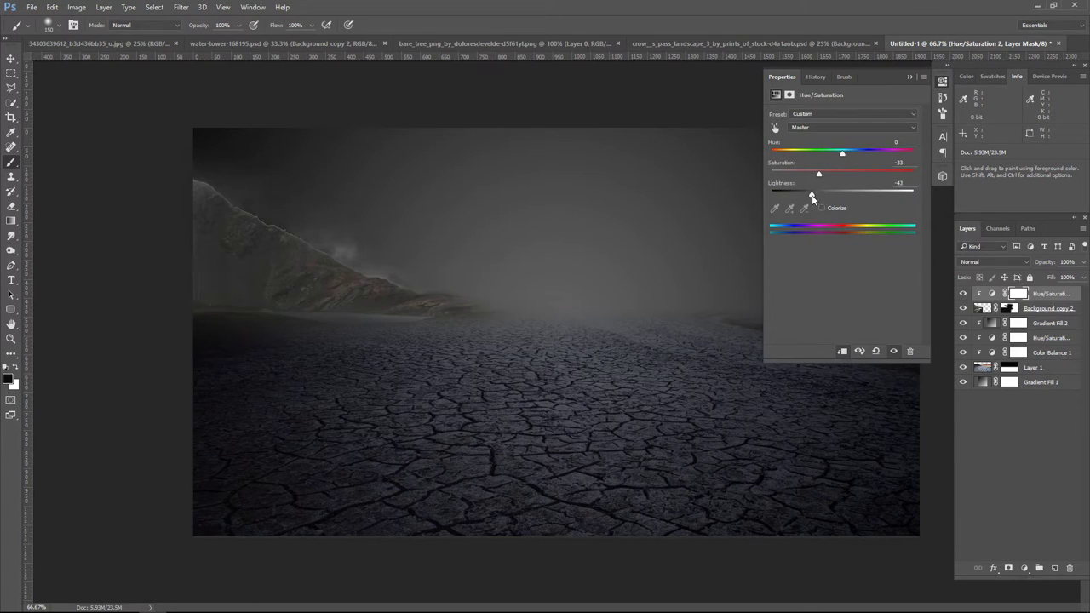
{"action": "left_click", "coordinate": [908, 78]}
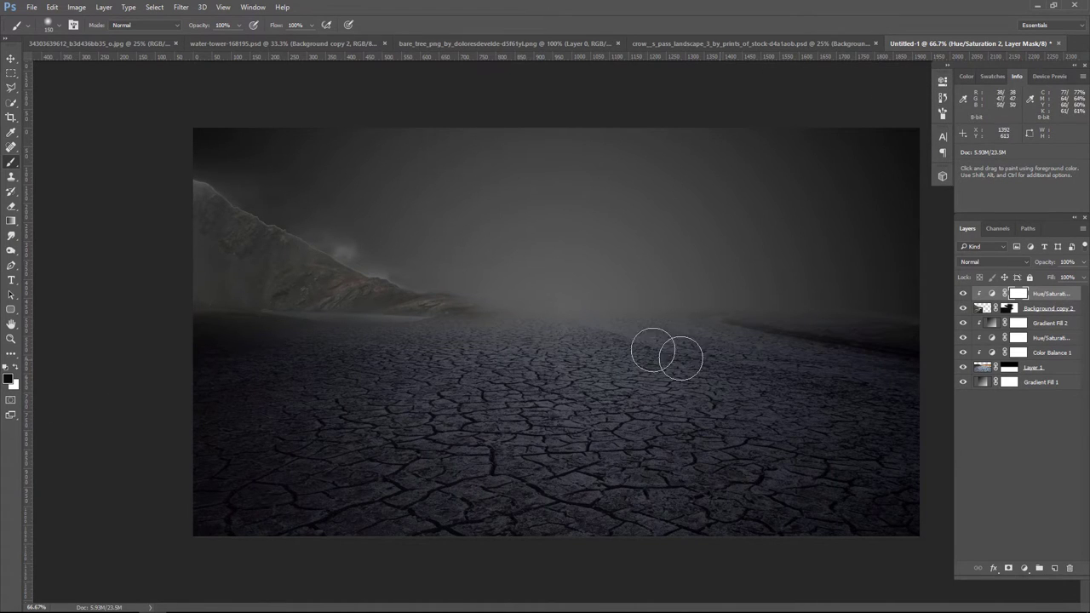
{"action": "left_click", "coordinate": [11, 58]}
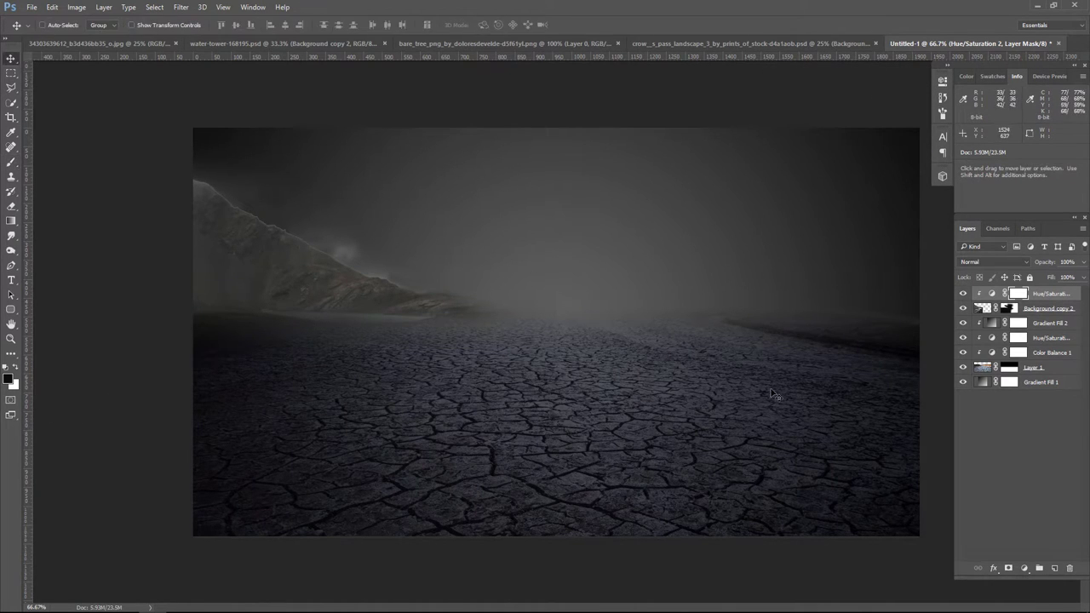
- Duplicate the mountain with its Hue/Saturation layer, move it right and flip it horizontally
{"action": "left_click", "coordinate": [1055, 313], "text": "shift"}
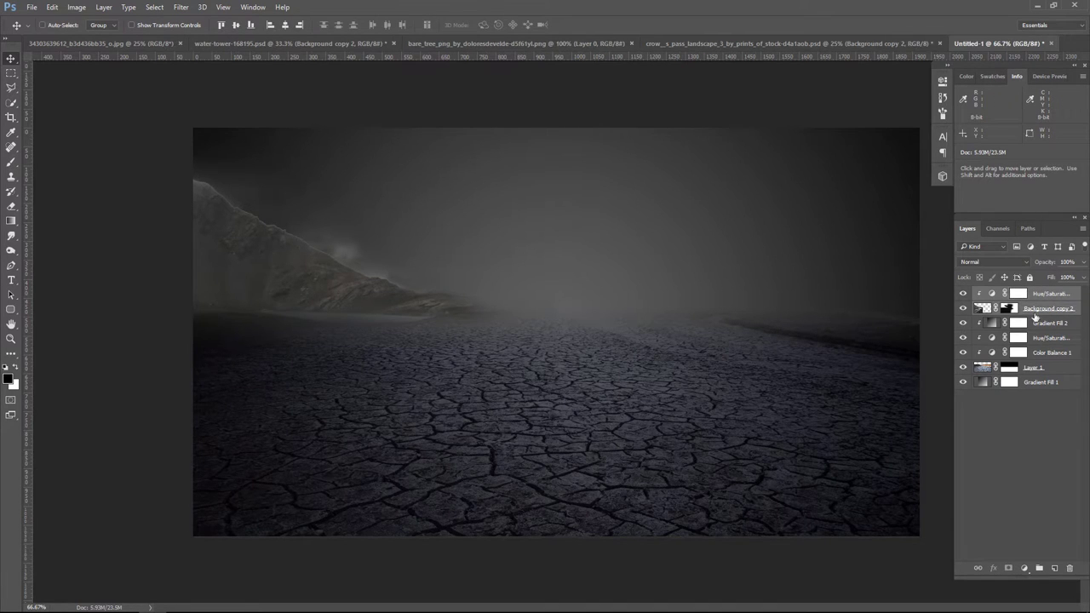
{"action": "left_click_drag", "start_coordinate": [1052, 312], "coordinate": [1054, 568]}
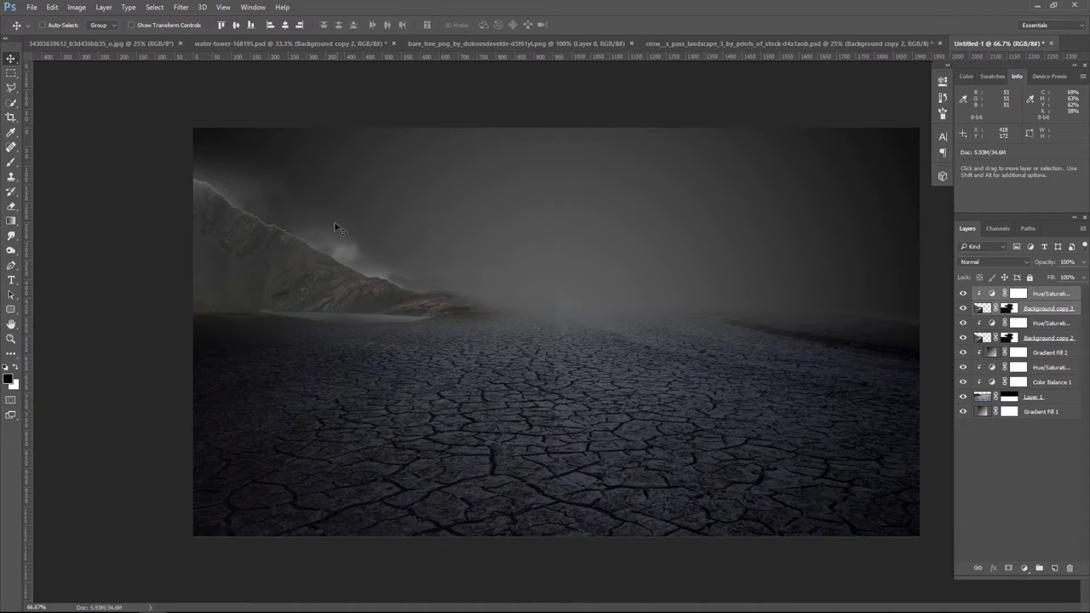
{"action": "left_click_drag", "start_coordinate": [406, 286], "coordinate": [698, 302]}
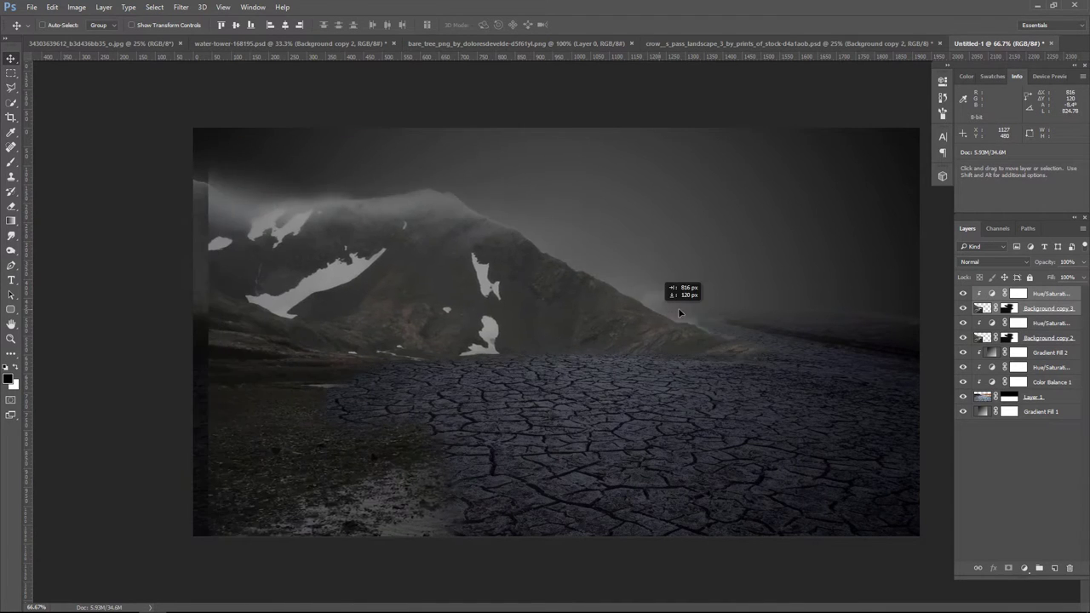
{"action": "left_click", "coordinate": [53, 8]}
{"action": "mouse_move", "coordinate": [70, 240]}
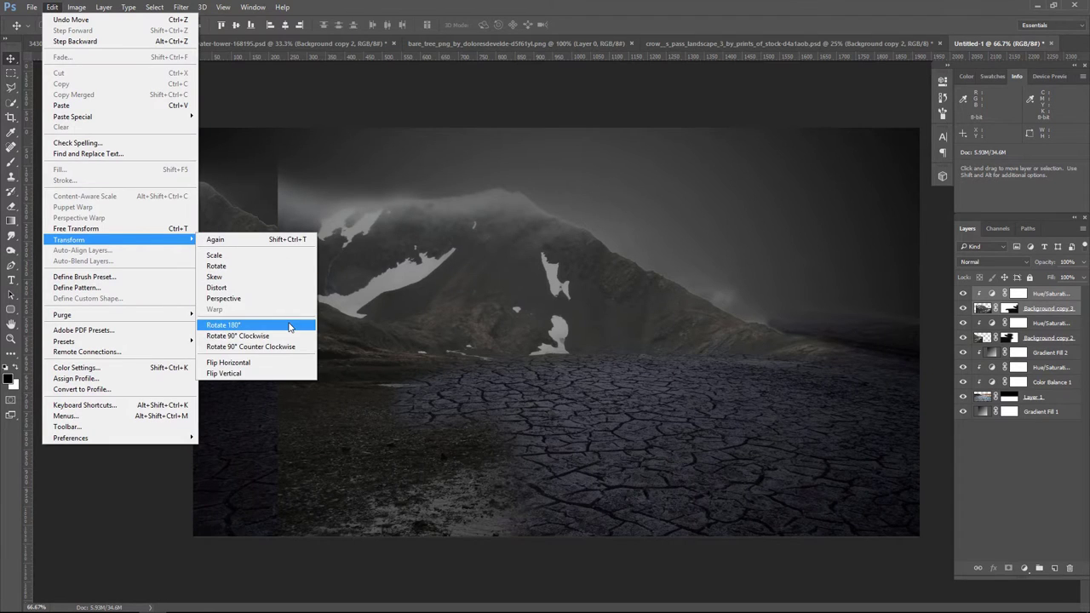
{"action": "left_click", "coordinate": [285, 363]}
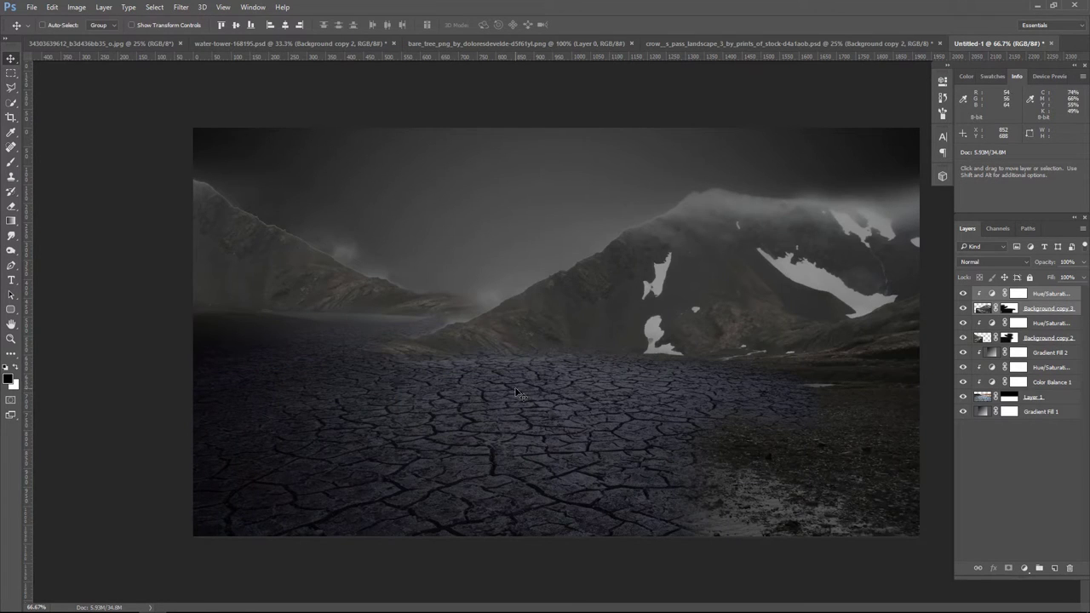
- Shrink the mountain copy and place it at the right edge of the plain
{"action": "key", "text": "ctrl+t"}
{"action": "left_click_drag", "start_coordinate": [280, 139], "coordinate": [386, 195]}
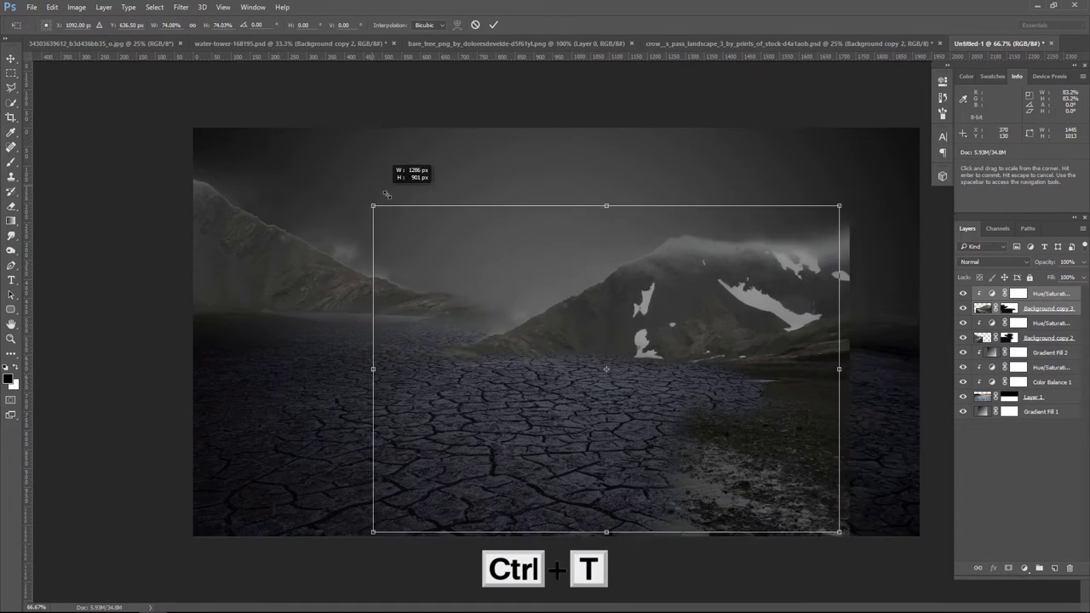
{"action": "mouse_move", "coordinate": [590, 297]}
{"action": "left_mouse_down"}
{"action": "mouse_move", "coordinate": [844, 308]}
{"action": "mouse_move", "coordinate": [698, 260]}
{"action": "left_mouse_up"}
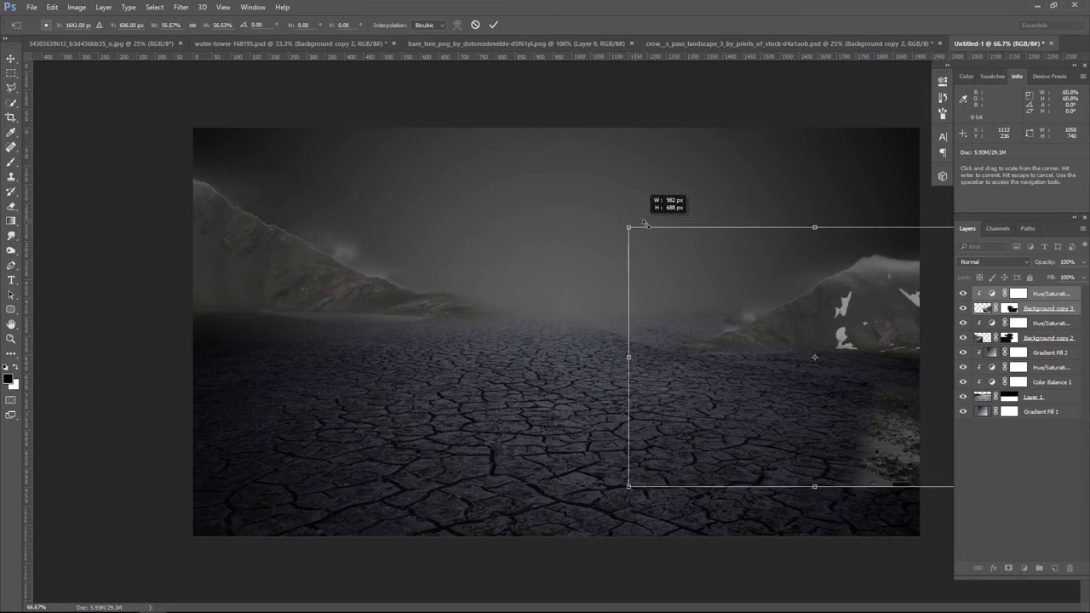
{"action": "left_click_drag", "start_coordinate": [586, 198], "coordinate": [664, 250]}
{"action": "mouse_move", "coordinate": [755, 285]}
{"action": "left_mouse_down"}
{"action": "mouse_move", "coordinate": [769, 245]}
{"action": "mouse_move", "coordinate": [784, 258]}
{"action": "left_mouse_up"}
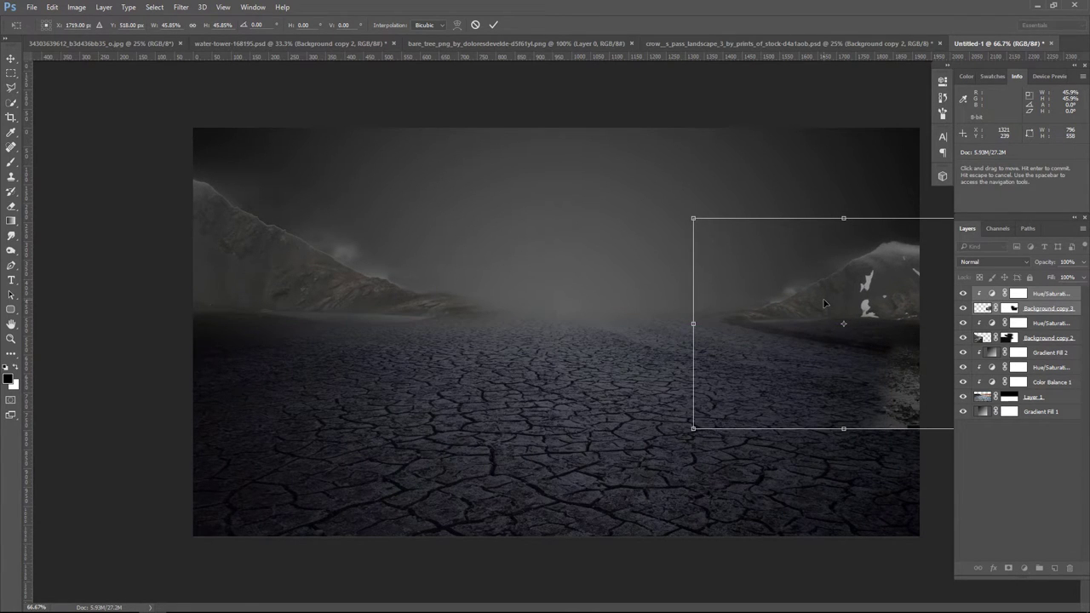
{"action": "key", "text": "Return"}
- Nudge the right mountain left and up with the arrow keys
{"action": "key", "text": "Left"}
{"action": "key", "text": "Left"}
{"action": "key", "text": "Left"}
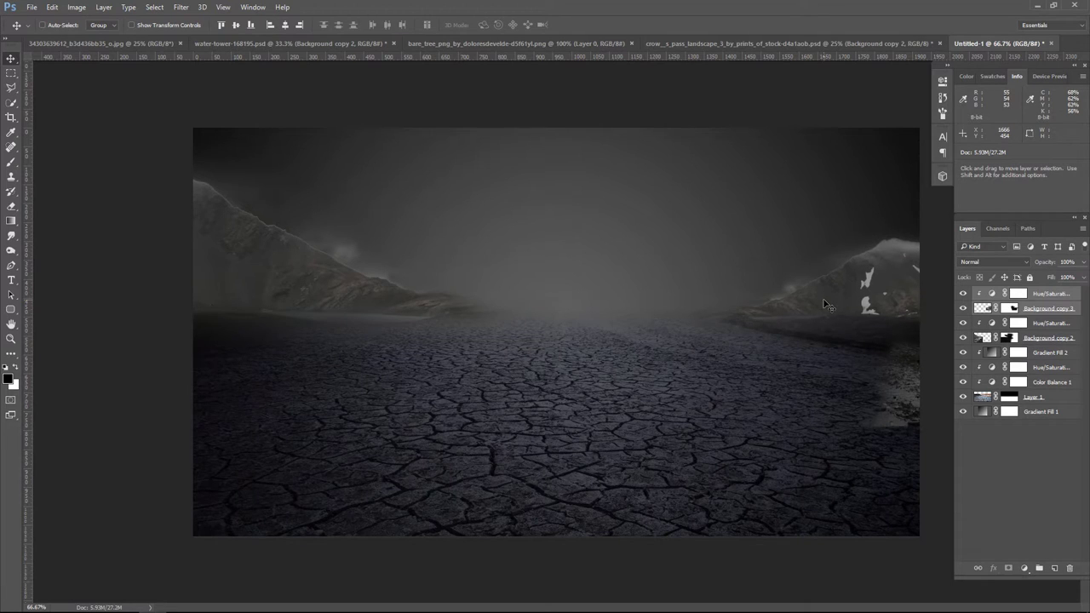
{"action": "key", "text": "Left"}
{"action": "key", "text": "Left"}
{"action": "key", "text": "Left"}
{"action": "key", "text": "Left"}
{"action": "key", "text": "Left"}
{"action": "key", "text": "Left"}
{"action": "key", "text": "Left"}
{"action": "key", "text": "Left"}
{"action": "key", "text": "Left"}
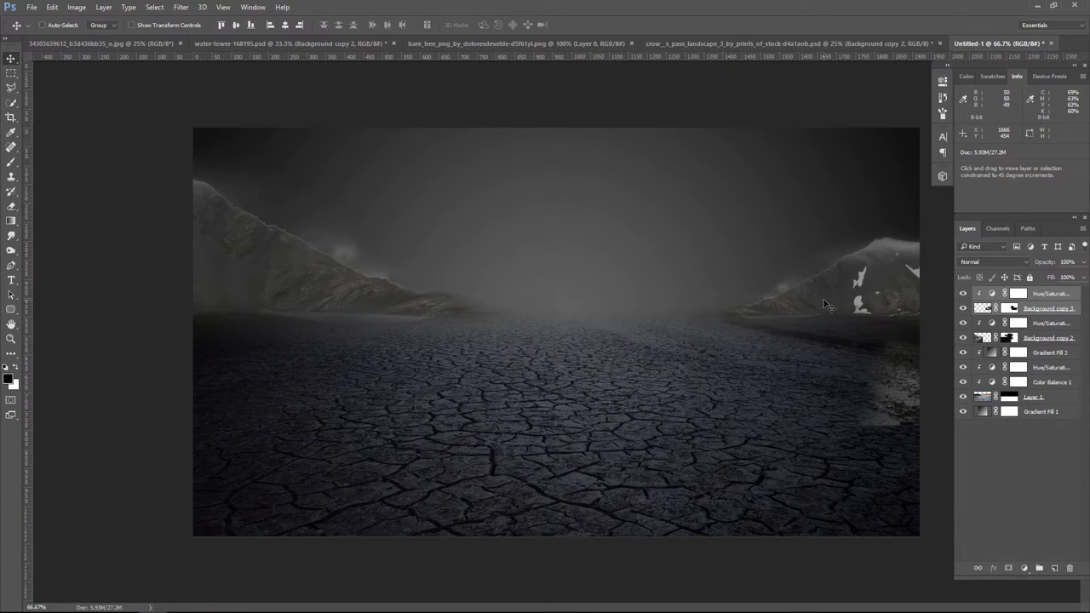
{"action": "key", "text": "Up"}
{"action": "key", "text": "Up"}
{"action": "key", "text": "Up"}
{"action": "key", "text": "Left"}
{"action": "key", "text": "Left"}
{"action": "key", "text": "Left"}
{"action": "key", "text": "Left"}
{"action": "key", "text": "Left"}
{"action": "key", "text": "Left"}
{"action": "key", "text": "Up"}
{"action": "key", "text": "Up"}
{"action": "key", "text": "Up"}
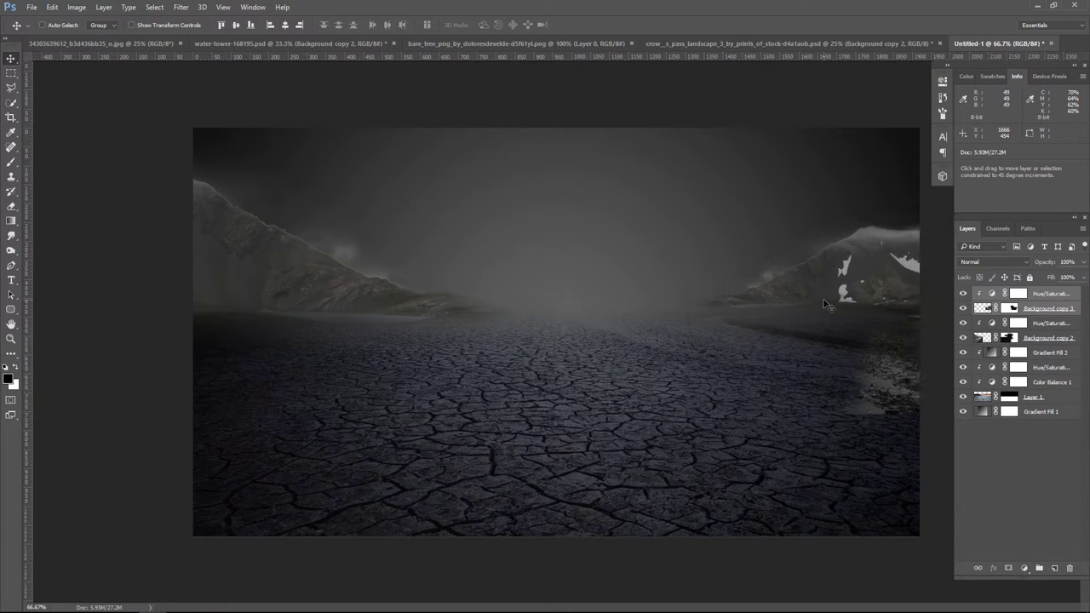
{"action": "key", "text": "shift+Left"}
{"action": "key", "text": "shift+Left"}
{"action": "key", "text": "shift+Up"}
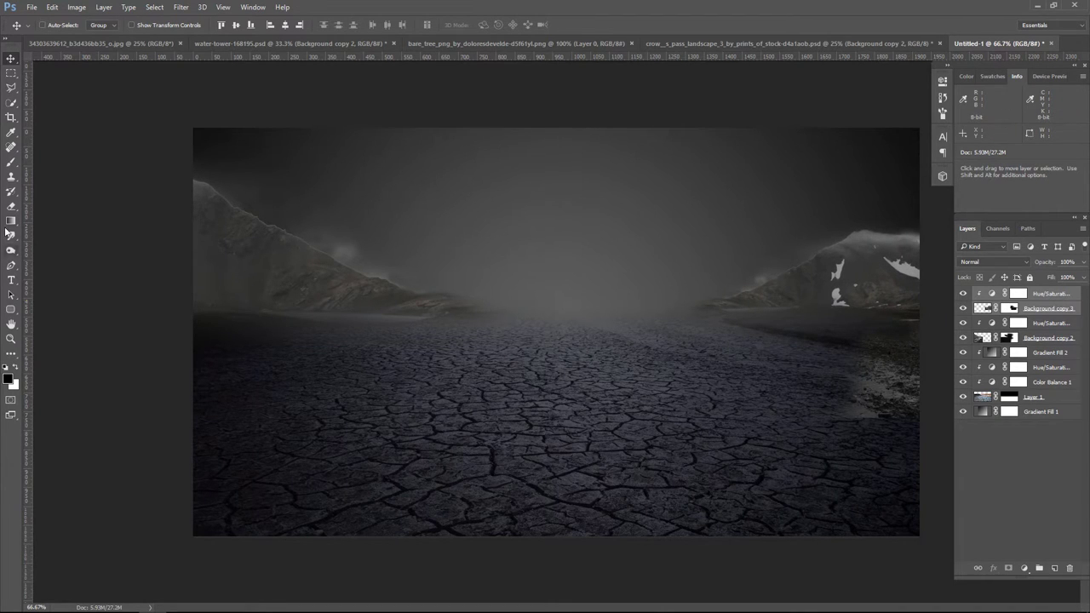
- Paint black on Background copy 3's mask to hide the light ground at the right edge
{"action": "left_click", "coordinate": [18, 163]}
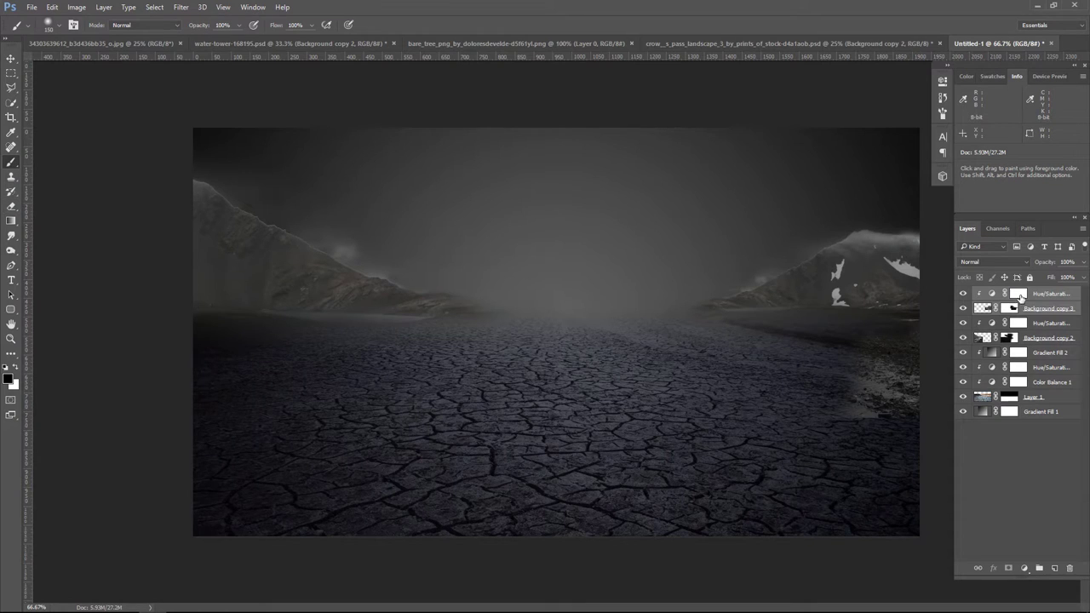
{"action": "left_click", "coordinate": [1019, 294]}
{"action": "left_click", "coordinate": [1012, 310]}
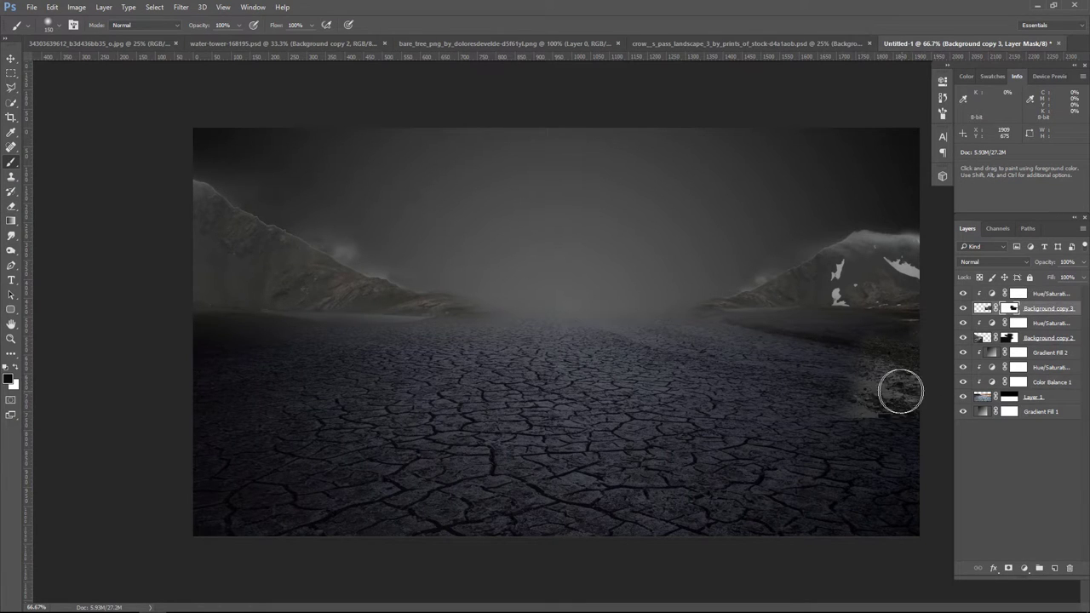
{"action": "mouse_move", "coordinate": [900, 389]}
{"action": "left_mouse_down"}
{"action": "mouse_move", "coordinate": [876, 397]}
{"action": "mouse_move", "coordinate": [891, 361]}
{"action": "left_mouse_up"}
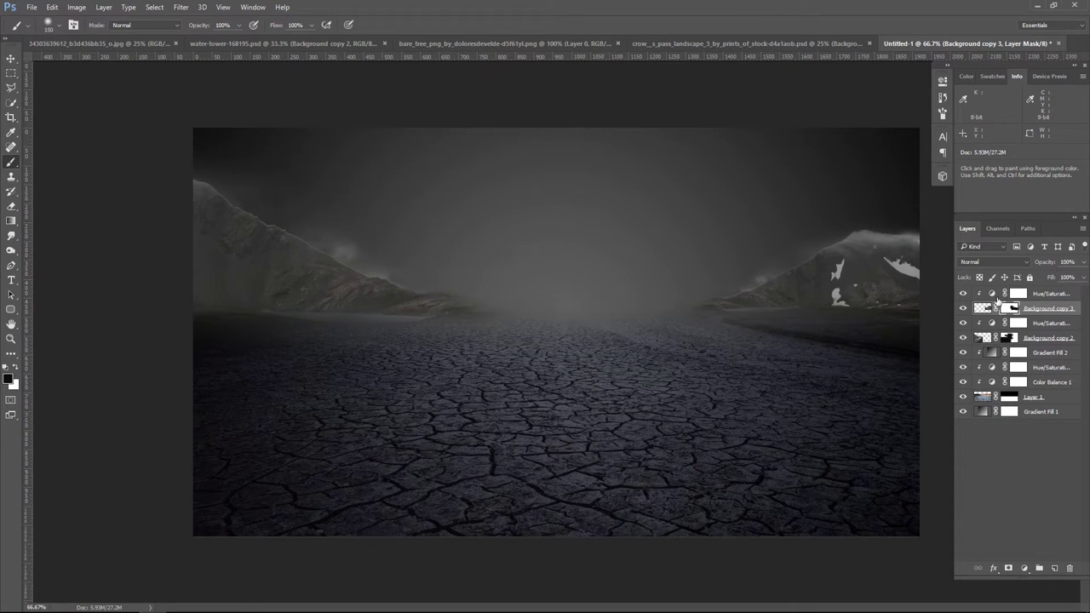
- Mask out the clouds above the right peak and compare with the darkening toggled
{"action": "double_click", "coordinate": [992, 293]}
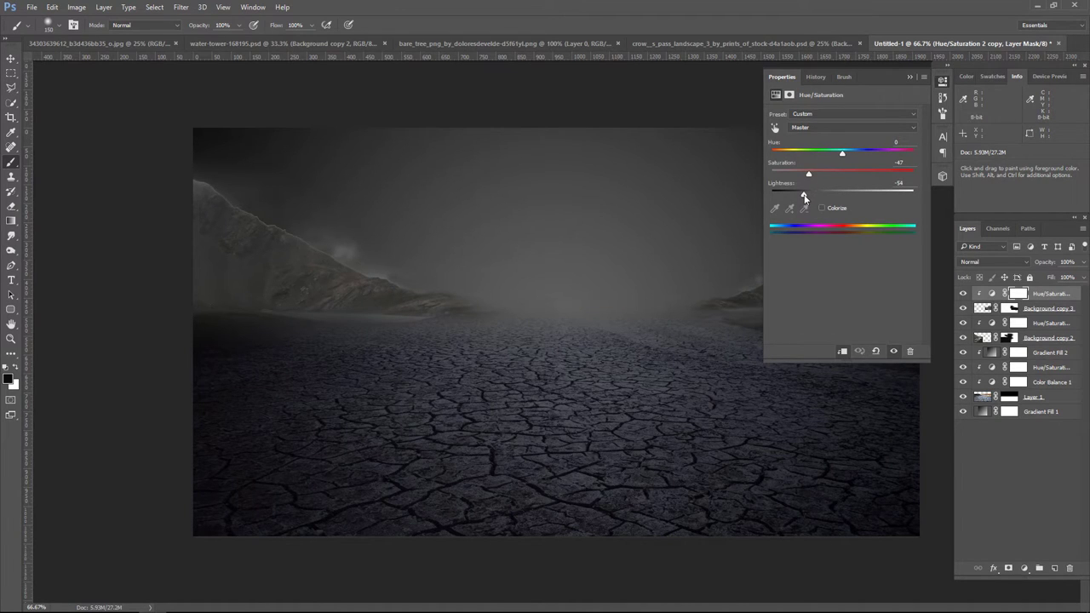
{"action": "left_click", "coordinate": [909, 77]}
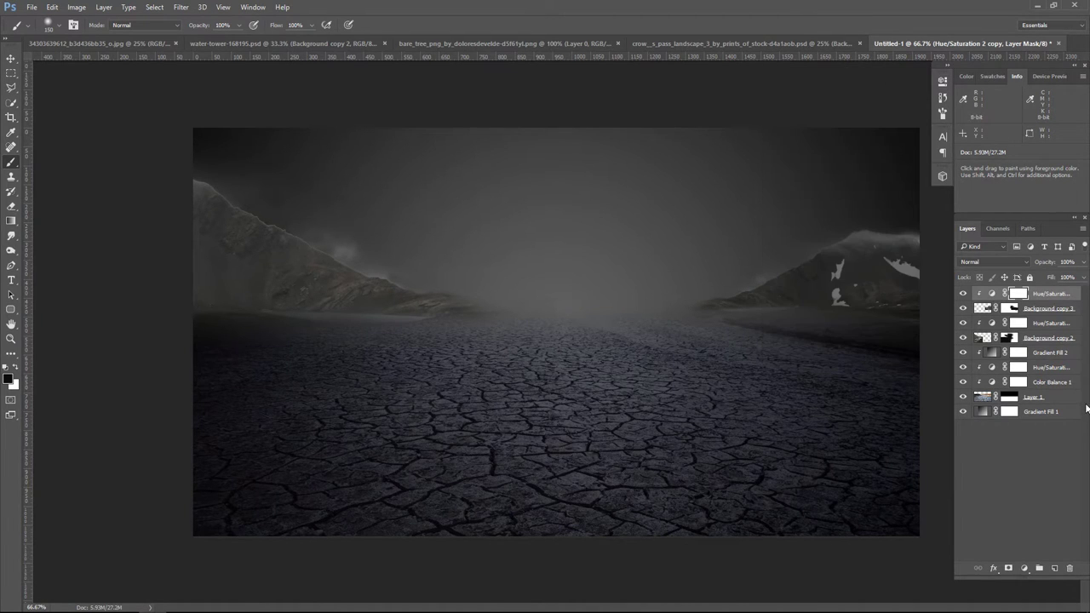
{"action": "left_click", "coordinate": [1013, 312]}
{"action": "left_click_drag", "start_coordinate": [881, 246], "coordinate": [857, 224]}
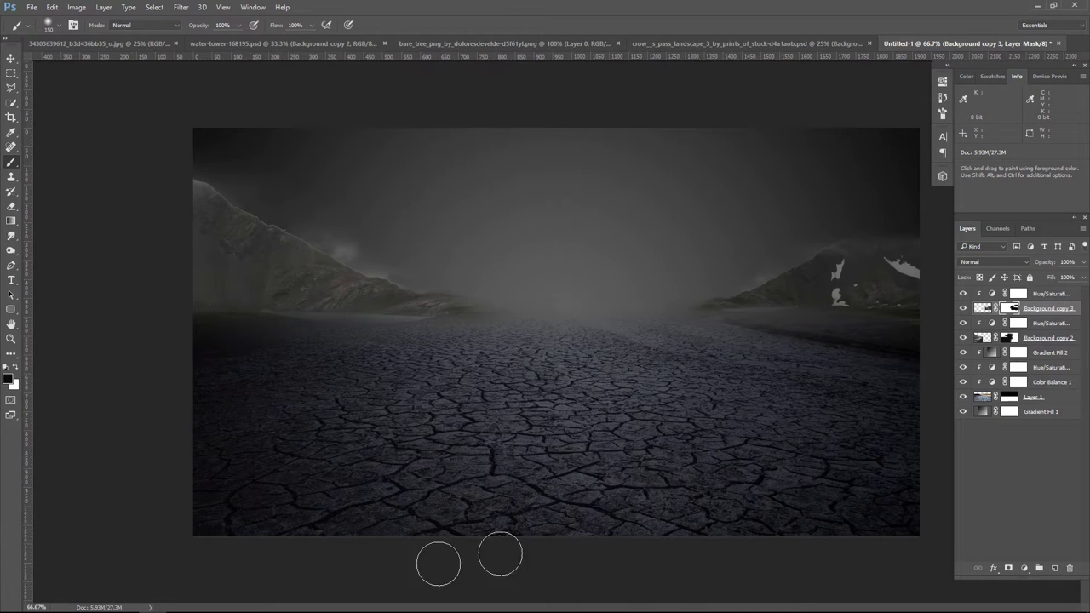
{"action": "left_click", "coordinate": [963, 294]}
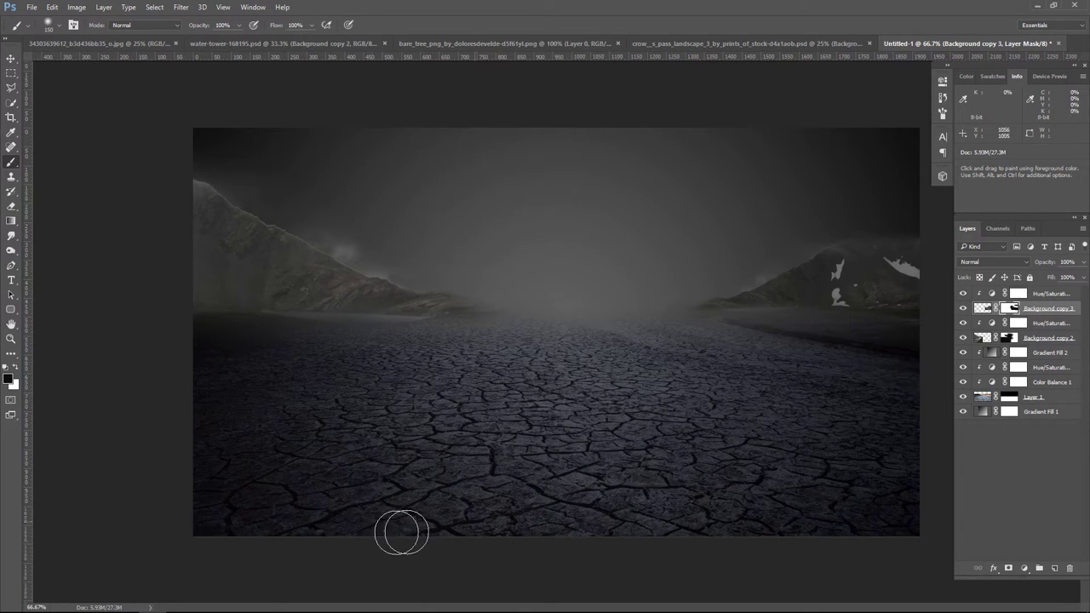
- Close the crow_s_pass mountain photo without saving
{"action": "left_click", "coordinate": [788, 42]}
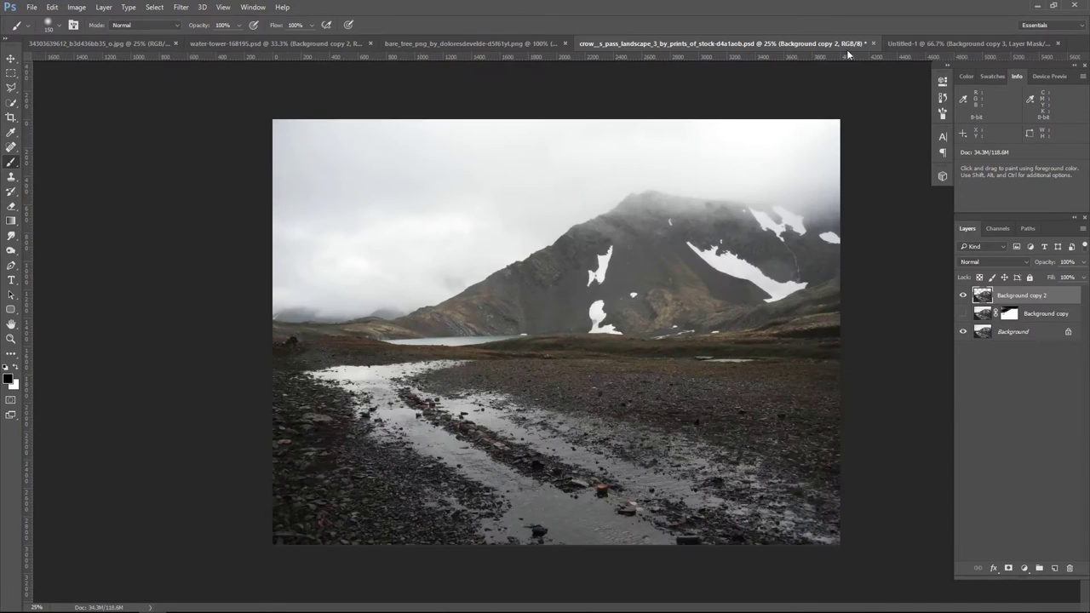
{"action": "left_click", "coordinate": [873, 43]}
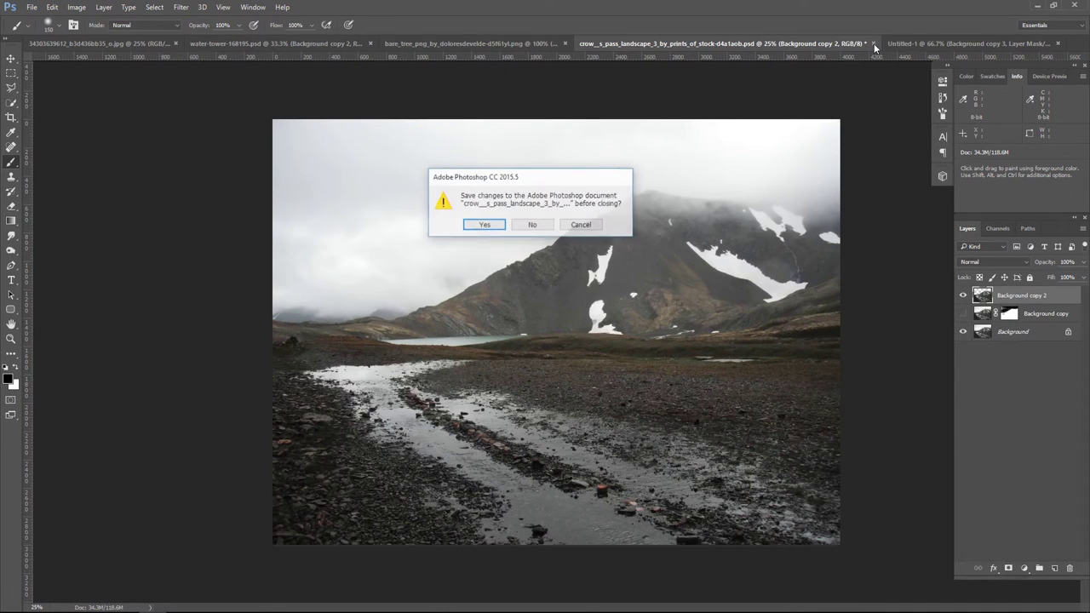
{"action": "left_click", "coordinate": [532, 224]}
- Drag the bare tree into Untitled-1, scale it to about 83%, and place it on the right
{"action": "left_click", "coordinate": [553, 44]}
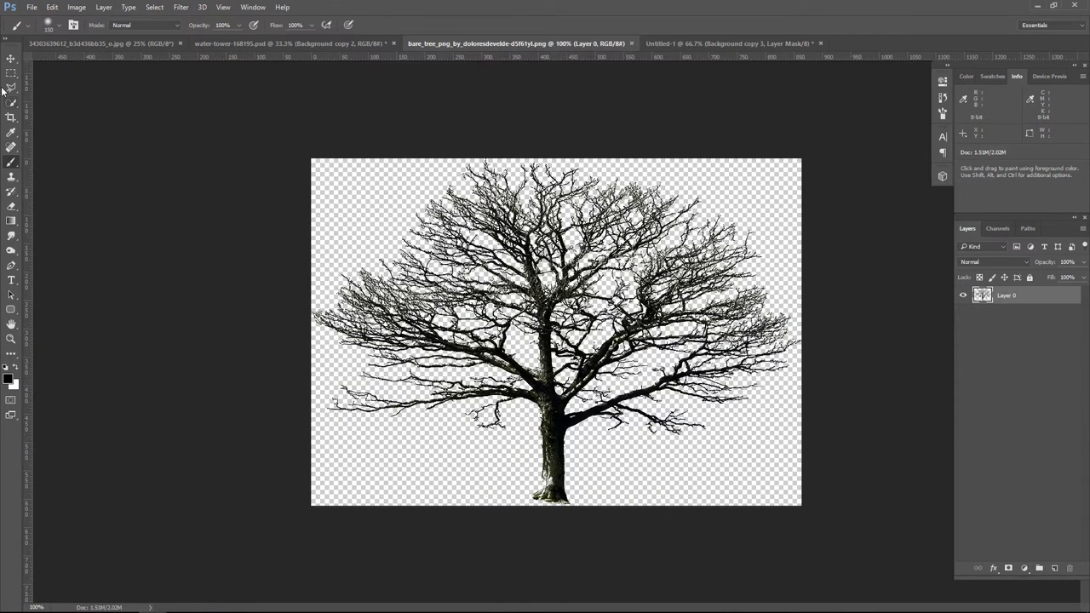
{"action": "left_click", "coordinate": [11, 59]}
{"action": "mouse_move", "coordinate": [581, 330]}
{"action": "left_mouse_down"}
{"action": "mouse_move", "coordinate": [765, 70]}
{"action": "mouse_move", "coordinate": [751, 263]}
{"action": "left_mouse_up"}
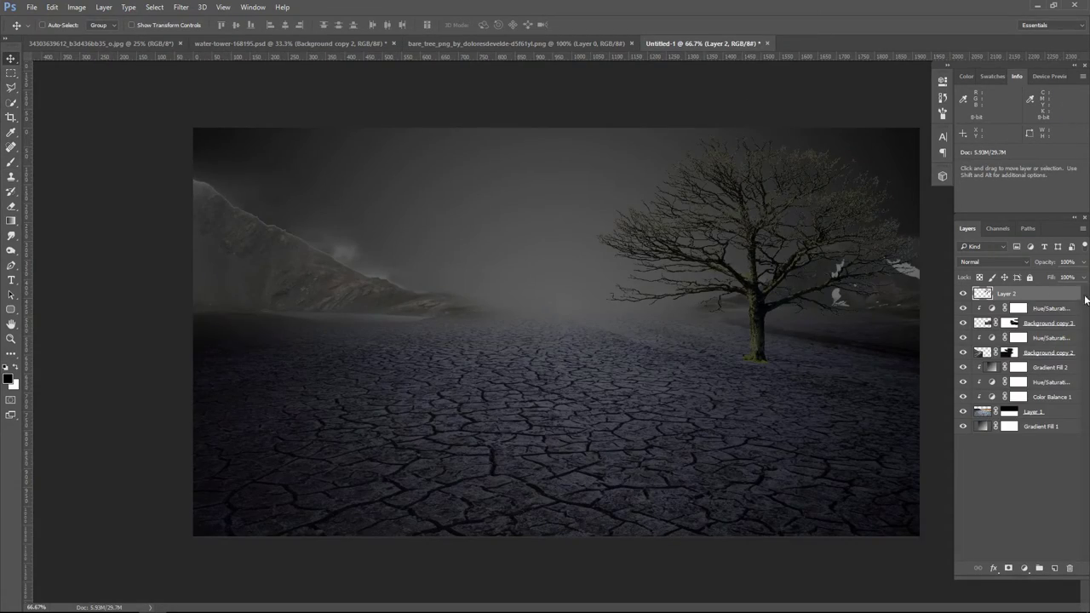
{"action": "left_click_drag", "start_coordinate": [764, 312], "coordinate": [875, 273]}
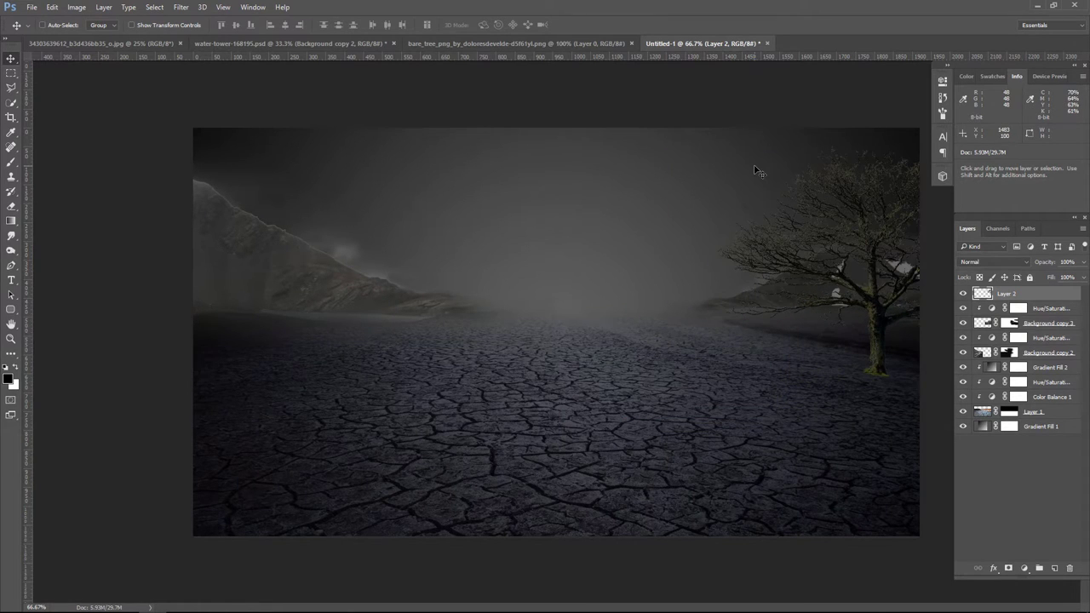
{"action": "key", "text": "ctrl+t"}
{"action": "left_click_drag", "start_coordinate": [716, 141], "coordinate": [745, 165]}
{"action": "left_click_drag", "start_coordinate": [800, 232], "coordinate": [810, 219]}
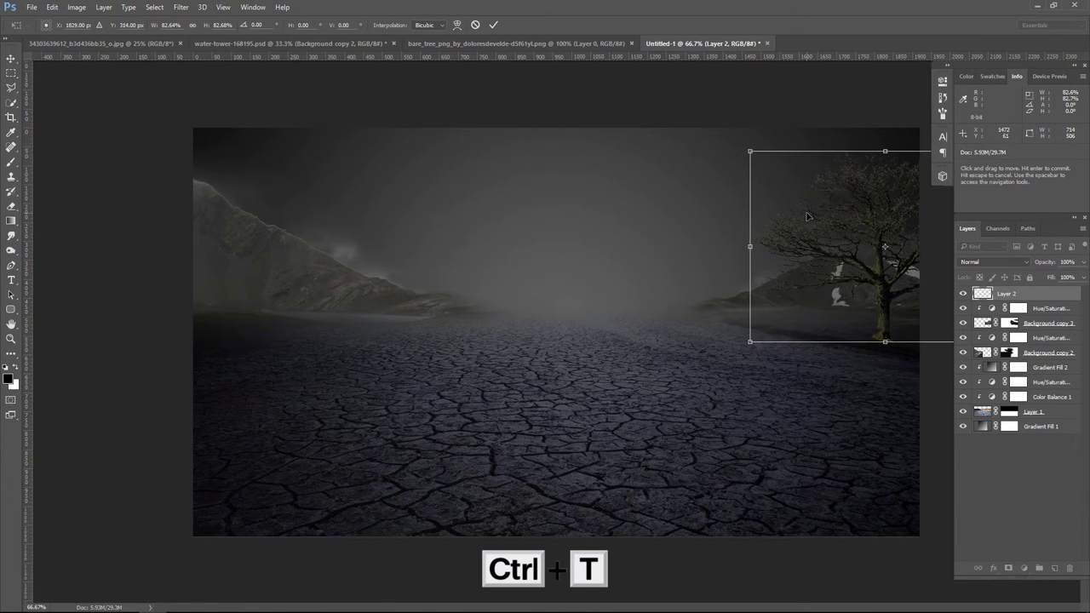
{"action": "double_click", "coordinate": [810, 219]}
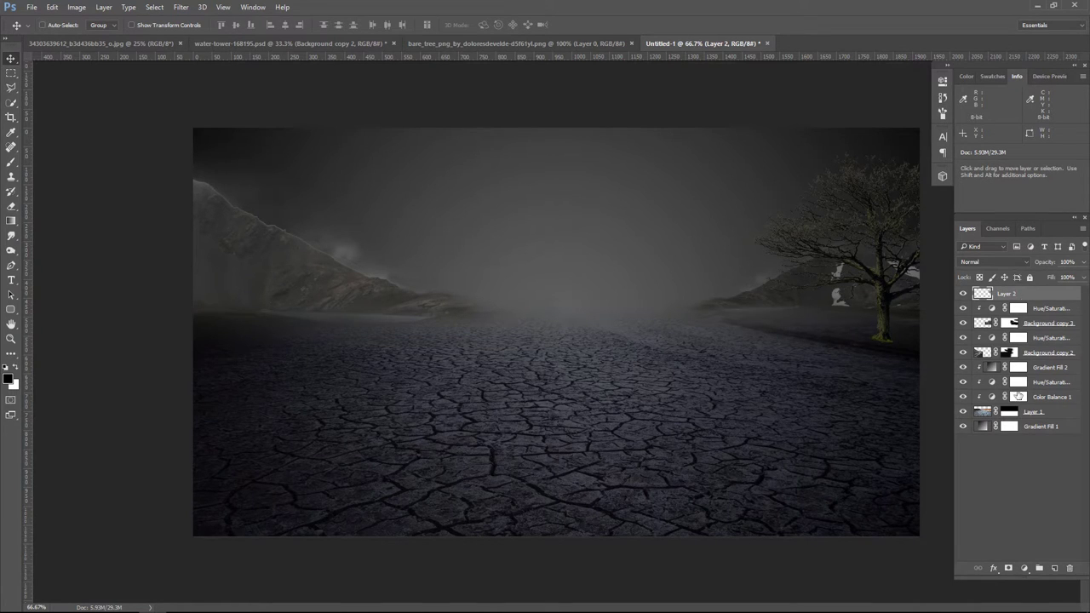
- Darken the tree with a clipped Hue/Saturation layer (saturation -100, lightness -74), then select Layer 2
{"action": "left_click", "coordinate": [1026, 569]}
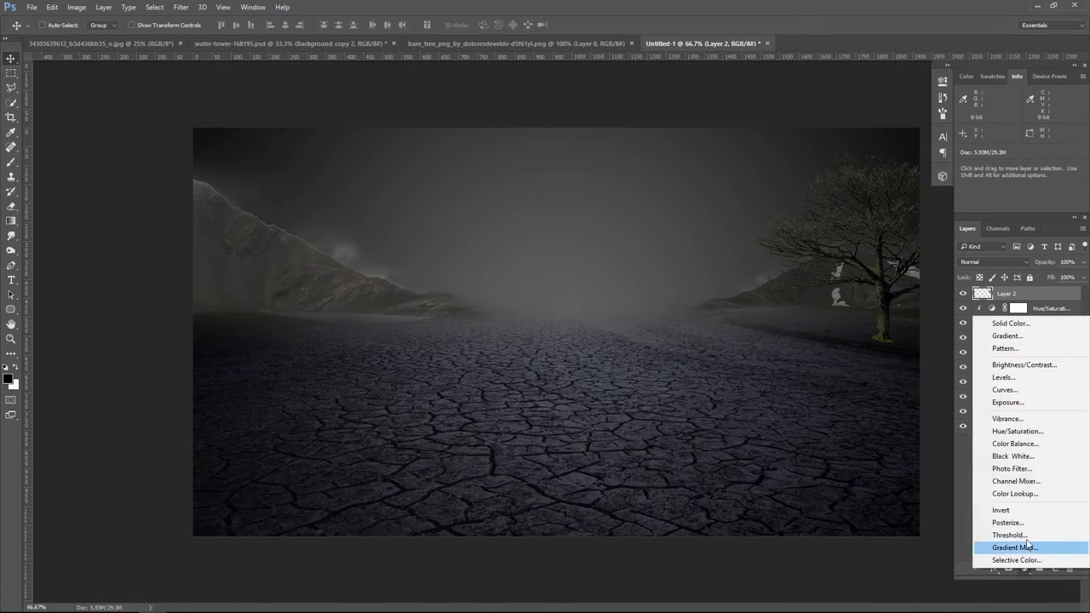
{"action": "left_click", "coordinate": [1034, 431]}
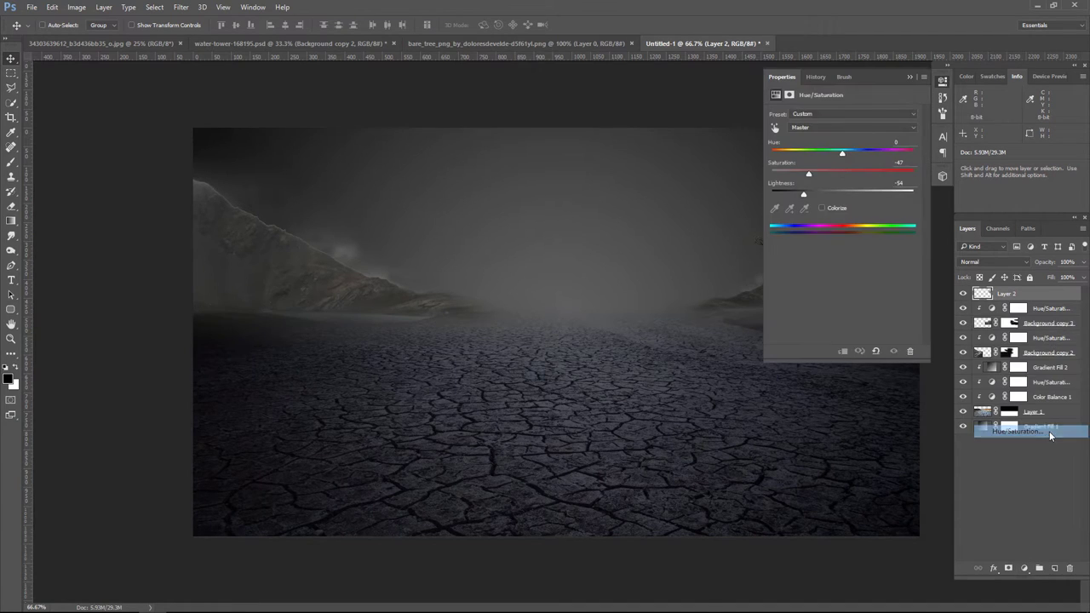
{"action": "left_click", "coordinate": [842, 352]}
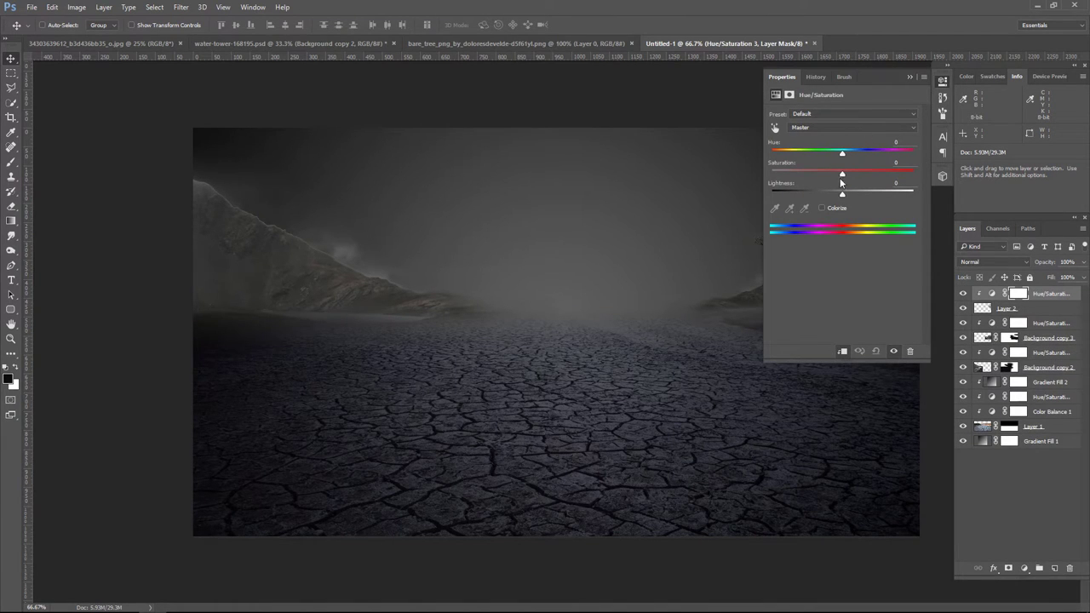
{"action": "mouse_move", "coordinate": [842, 176]}
{"action": "left_mouse_down"}
{"action": "mouse_move", "coordinate": [804, 175]}
{"action": "mouse_move", "coordinate": [813, 190]}
{"action": "left_mouse_up"}
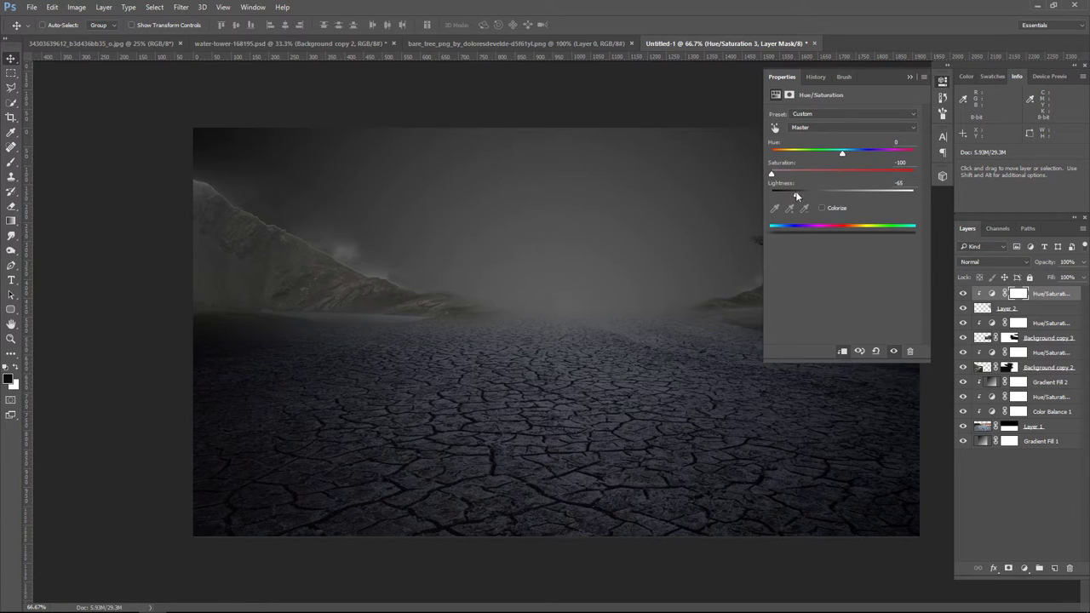
{"action": "left_click", "coordinate": [909, 76]}
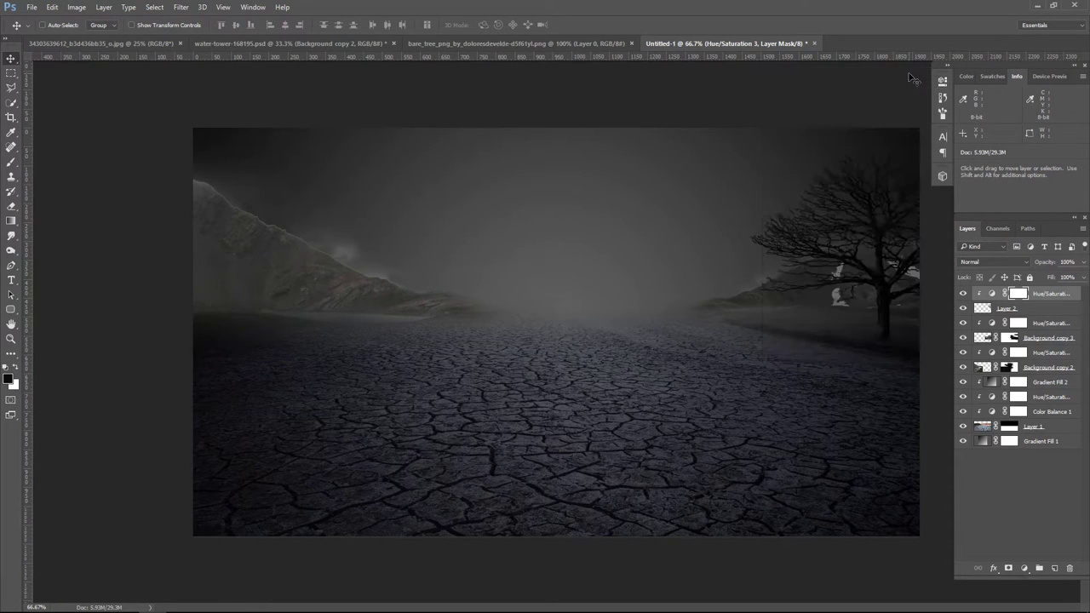
{"action": "left_click", "coordinate": [963, 294]}
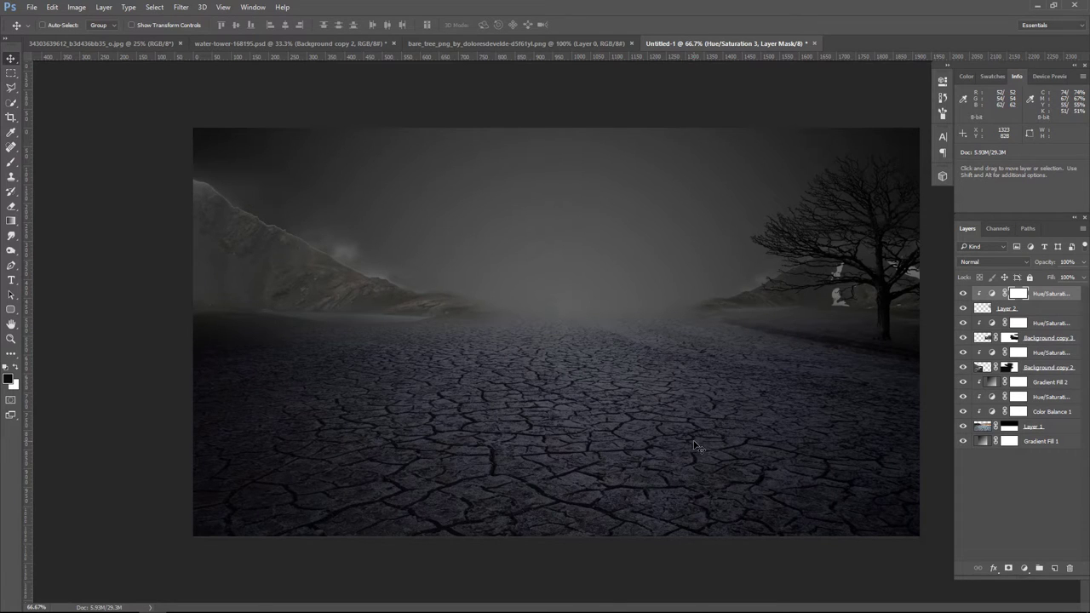
{"action": "left_click", "coordinate": [1029, 309]}
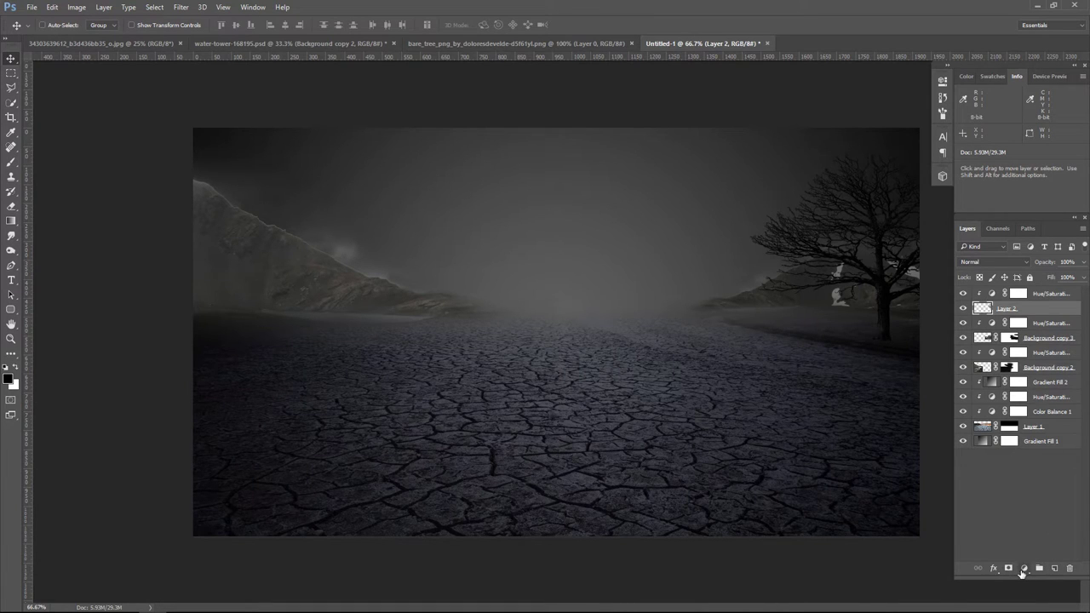
- Add a layer mask to the tree layer and pick a cloud-shaped brush preset
{"action": "left_click", "coordinate": [1012, 570]}
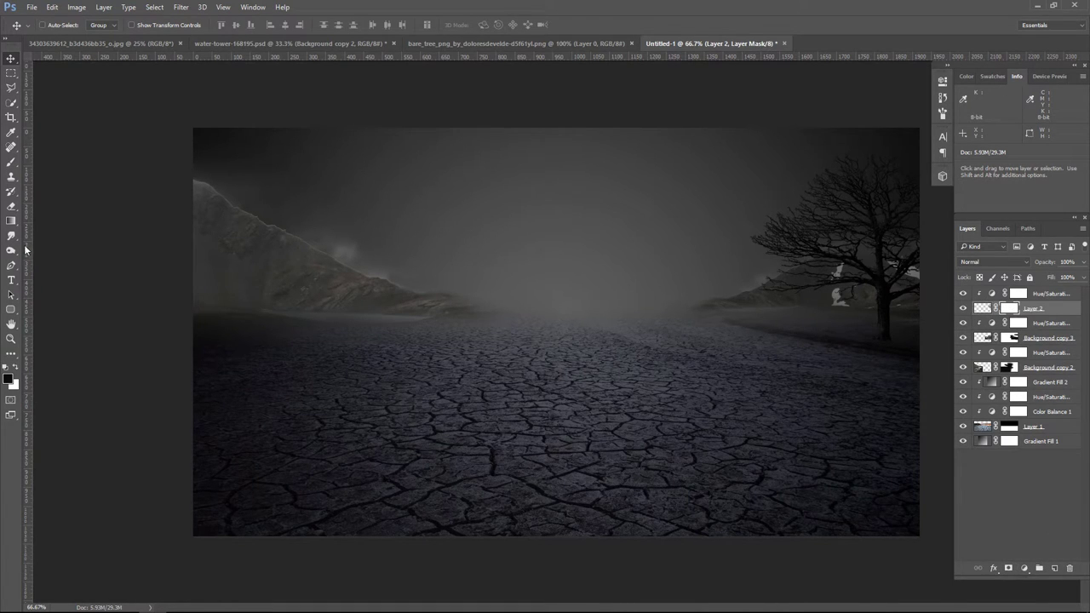
{"action": "left_click", "coordinate": [10, 162]}
{"action": "left_click", "coordinate": [52, 23]}
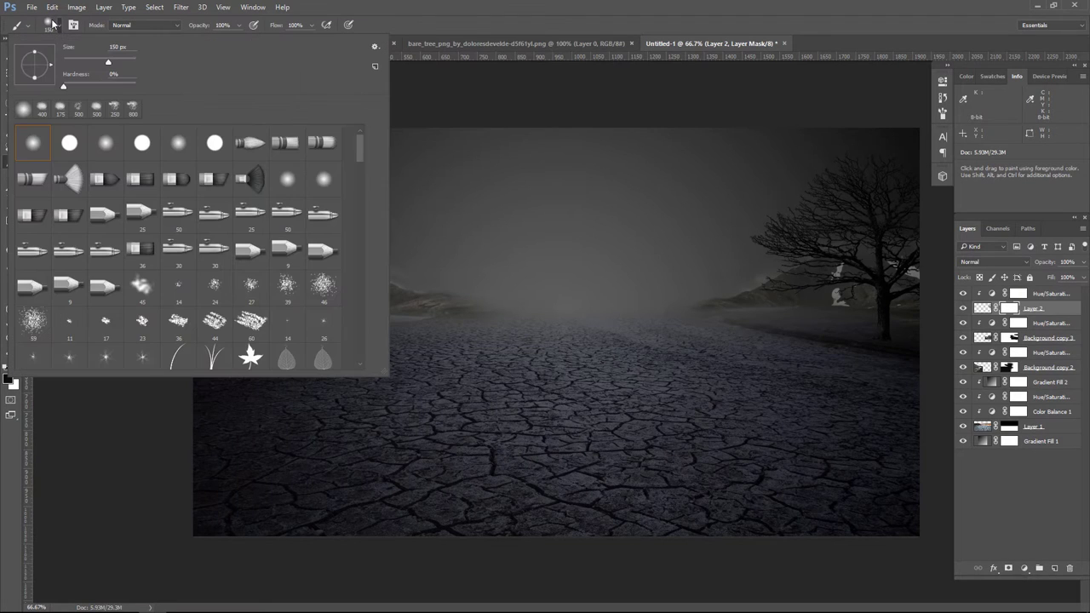
{"action": "scroll", "coordinate": [343, 210], "scroll_direction": "down", "scroll_amount": 1}
{"action": "scroll", "coordinate": [342, 209], "scroll_direction": "down", "scroll_amount": 1}
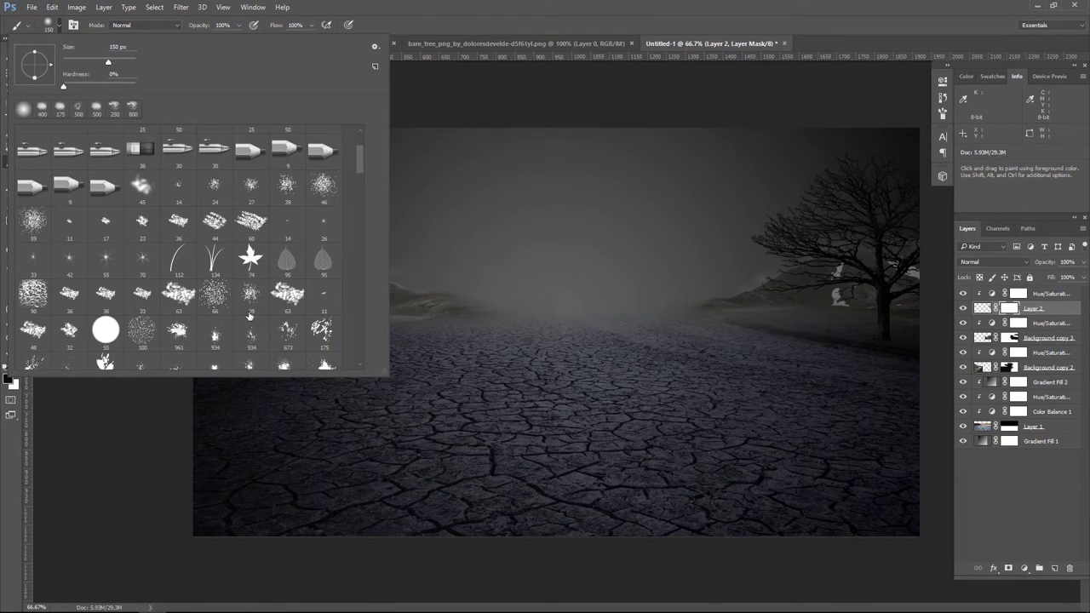
{"action": "scroll", "coordinate": [342, 210], "scroll_direction": "down", "scroll_amount": 1}
{"action": "left_click_drag", "start_coordinate": [358, 168], "coordinate": [360, 276]}
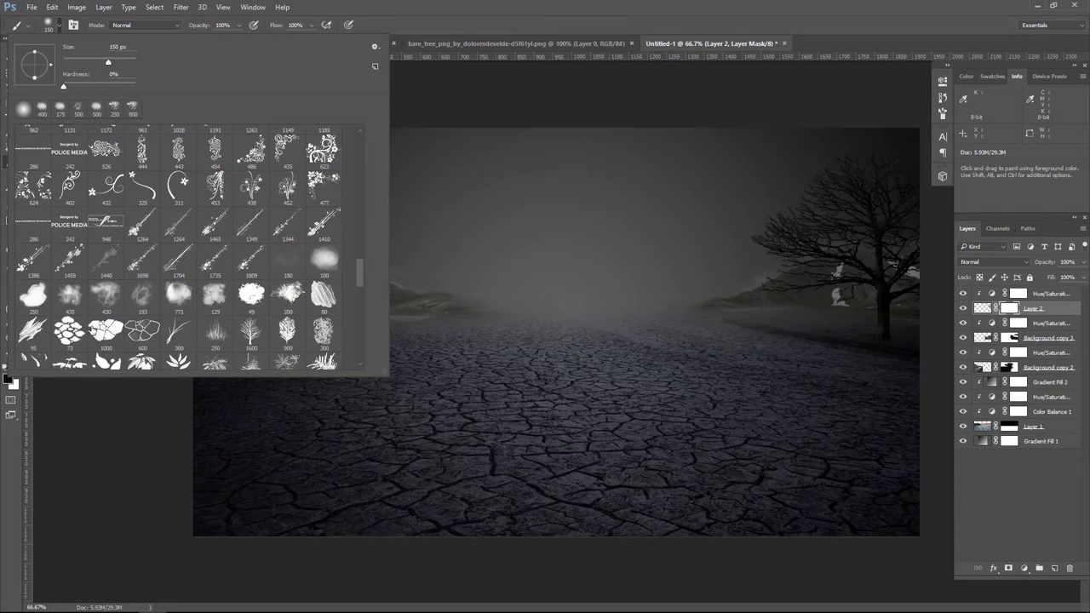
{"action": "left_click", "coordinate": [136, 296]}
{"action": "key", "text": "Return"}
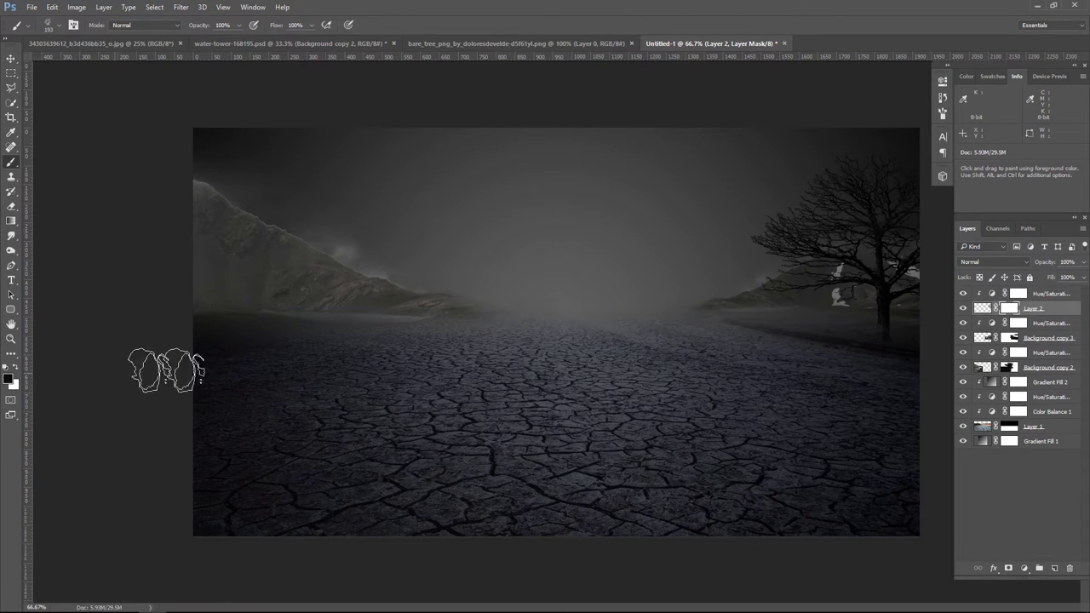
- Keep black as foreground, toggle the tree's visibility to compare, and select the top Hue/Saturation layer
{"action": "left_click", "coordinate": [16, 367]}
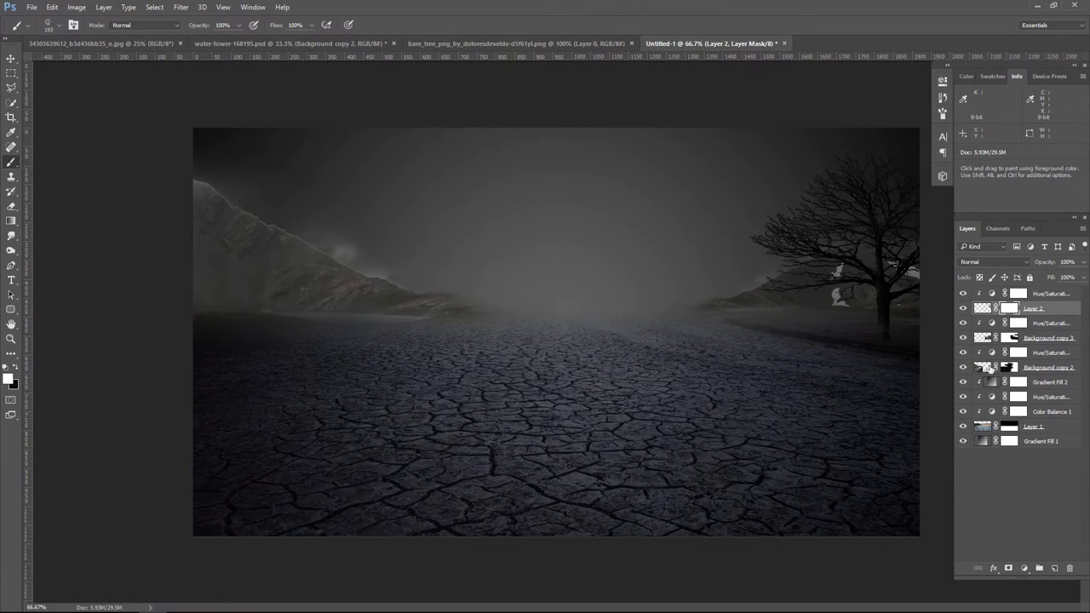
{"action": "left_click", "coordinate": [16, 367]}
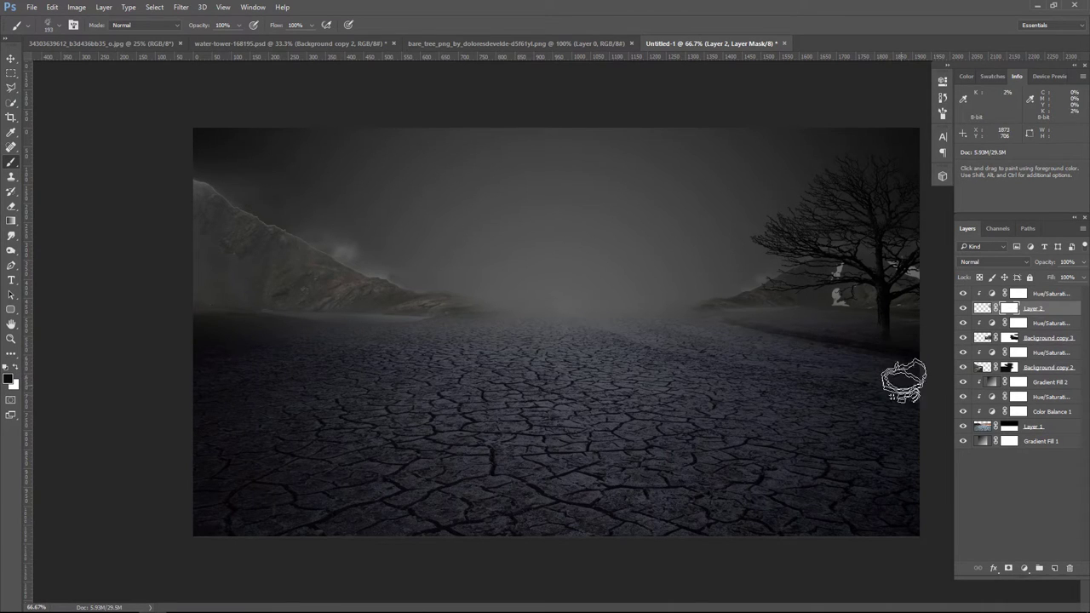
{"action": "left_click", "coordinate": [12, 61]}
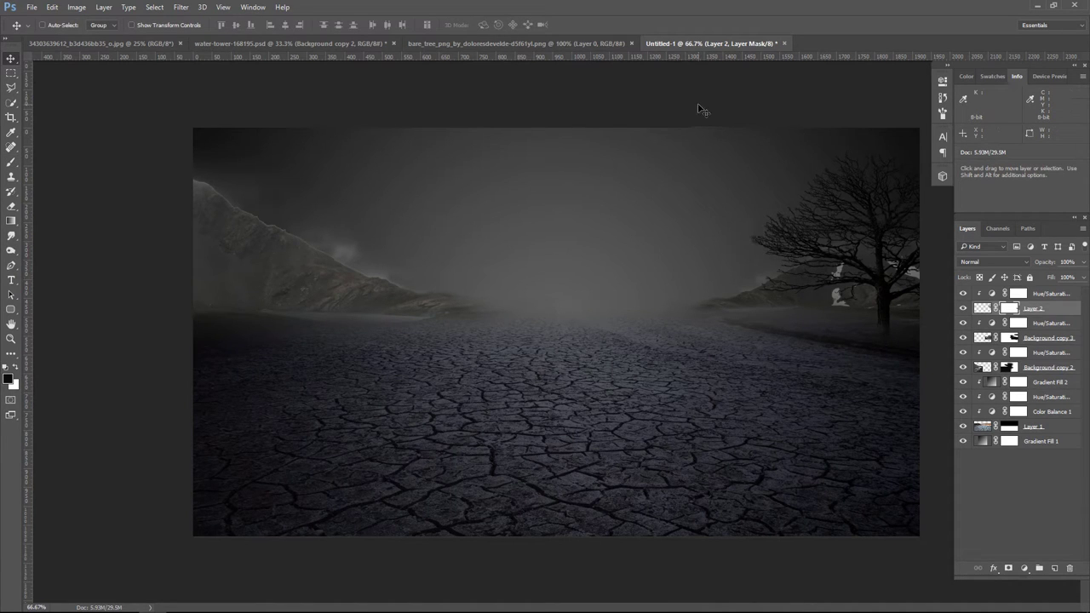
{"action": "left_click", "coordinate": [963, 308]}
{"action": "left_click", "coordinate": [1043, 294]}
- Close the bare tree image and drag the cut-out water tower into the landscape
{"action": "left_click", "coordinate": [587, 43]}
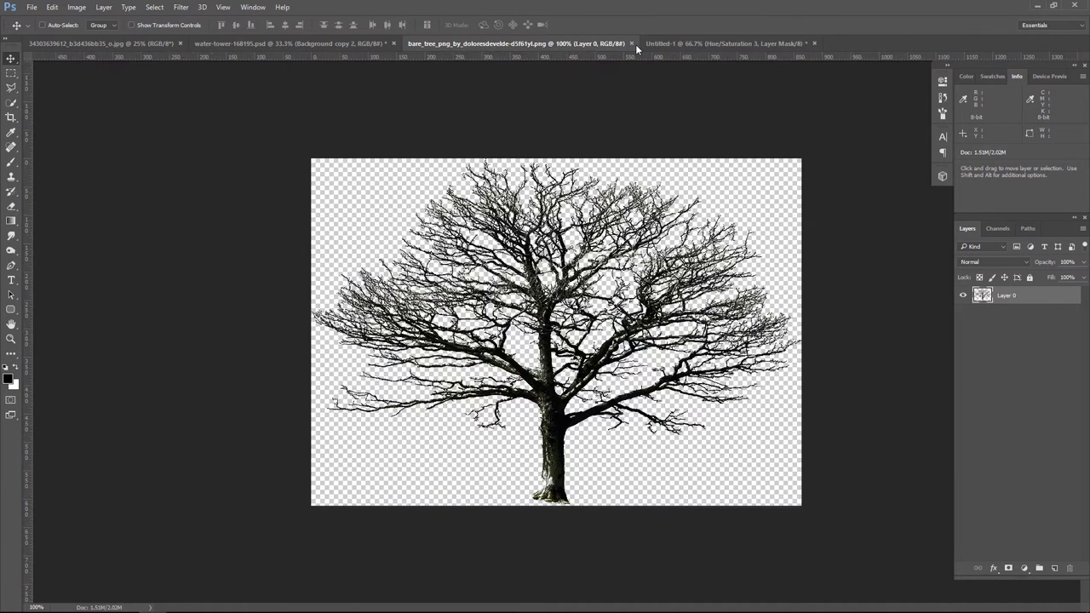
{"action": "left_click", "coordinate": [634, 43]}
{"action": "left_click", "coordinate": [356, 44]}
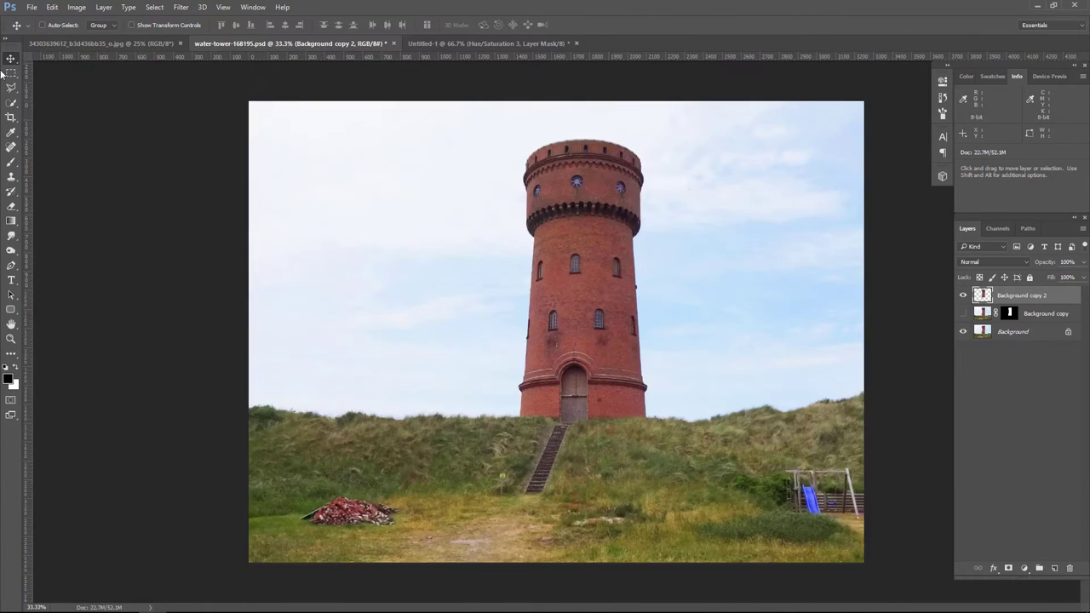
{"action": "left_click_drag", "start_coordinate": [557, 276], "coordinate": [508, 96]}
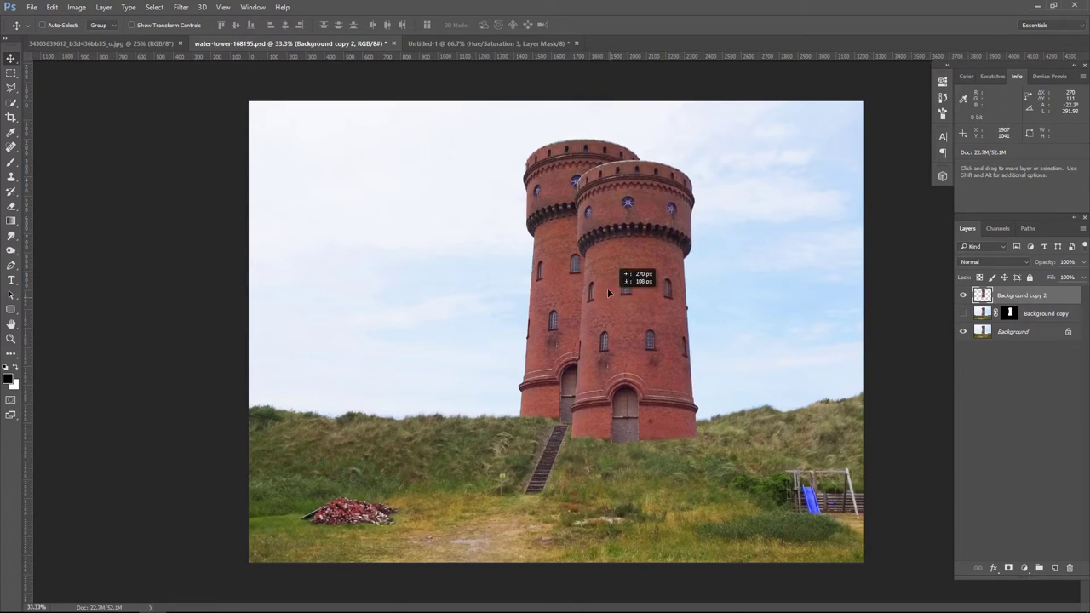
{"action": "left_click_drag", "start_coordinate": [1046, 313], "coordinate": [477, 318]}
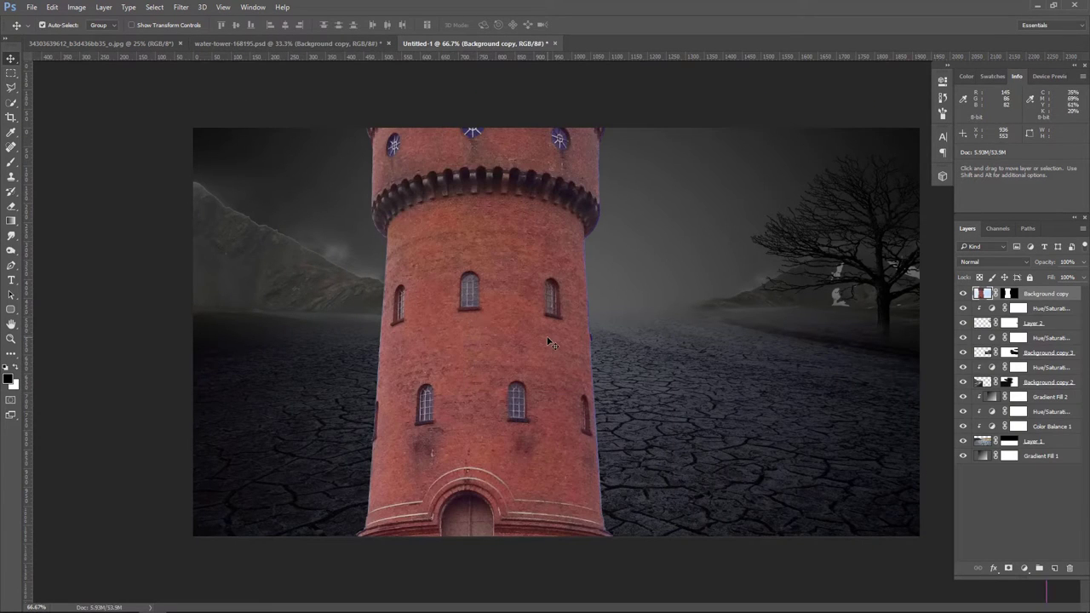
{"action": "left_click_drag", "start_coordinate": [545, 260], "coordinate": [635, 435]}
- Scale the water tower to about 24% and settle its base on the horizon
{"action": "key", "text": "ctrl+t"}
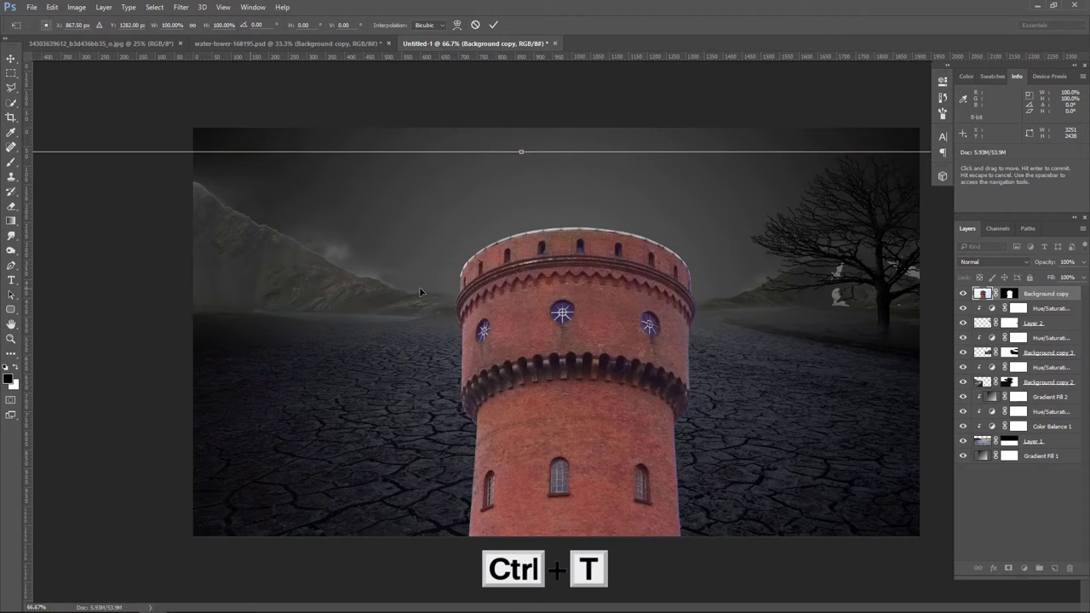
{"action": "left_click_drag", "start_coordinate": [420, 292], "coordinate": [666, 287]}
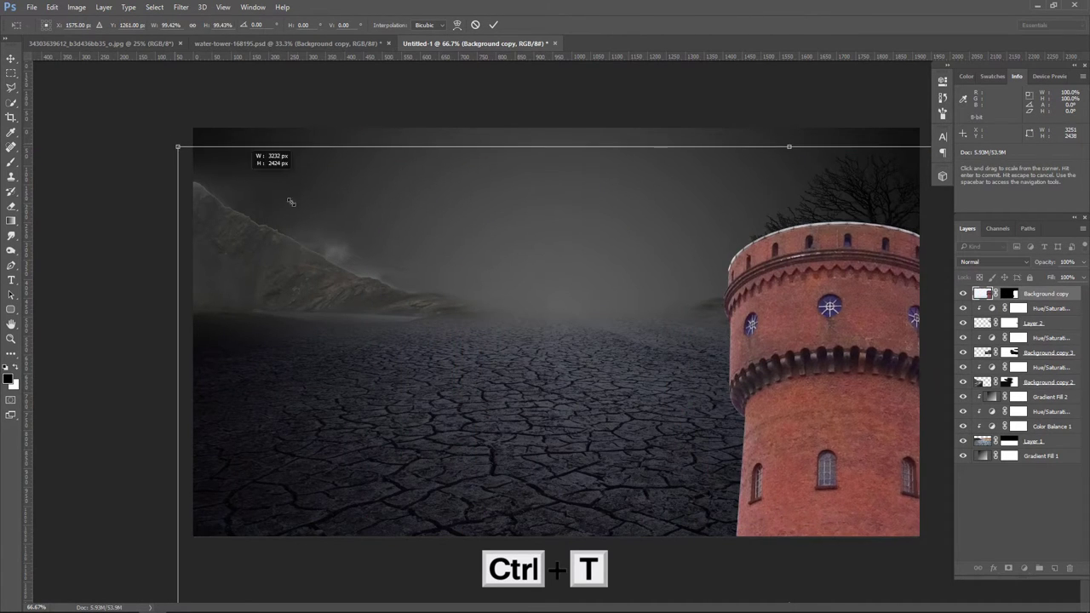
{"action": "left_click_drag", "start_coordinate": [291, 202], "coordinate": [720, 511]}
{"action": "mouse_move", "coordinate": [682, 429]}
{"action": "left_mouse_down"}
{"action": "mouse_move", "coordinate": [511, 254]}
{"action": "mouse_move", "coordinate": [463, 188]}
{"action": "left_mouse_up"}
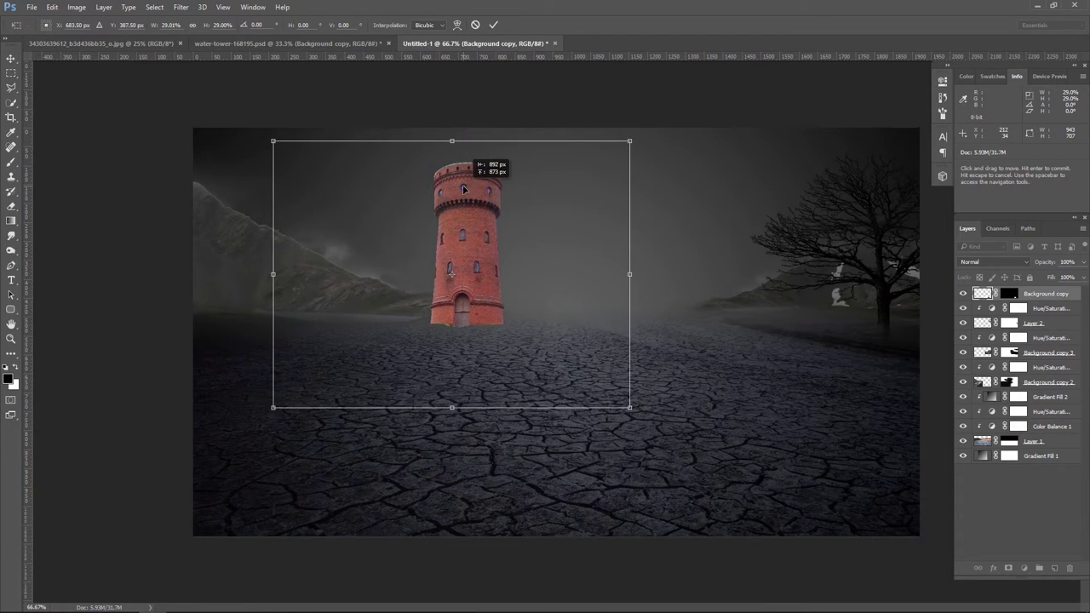
{"action": "left_click_drag", "start_coordinate": [273, 141], "coordinate": [305, 163]}
{"action": "left_click_drag", "start_coordinate": [522, 284], "coordinate": [529, 286]}
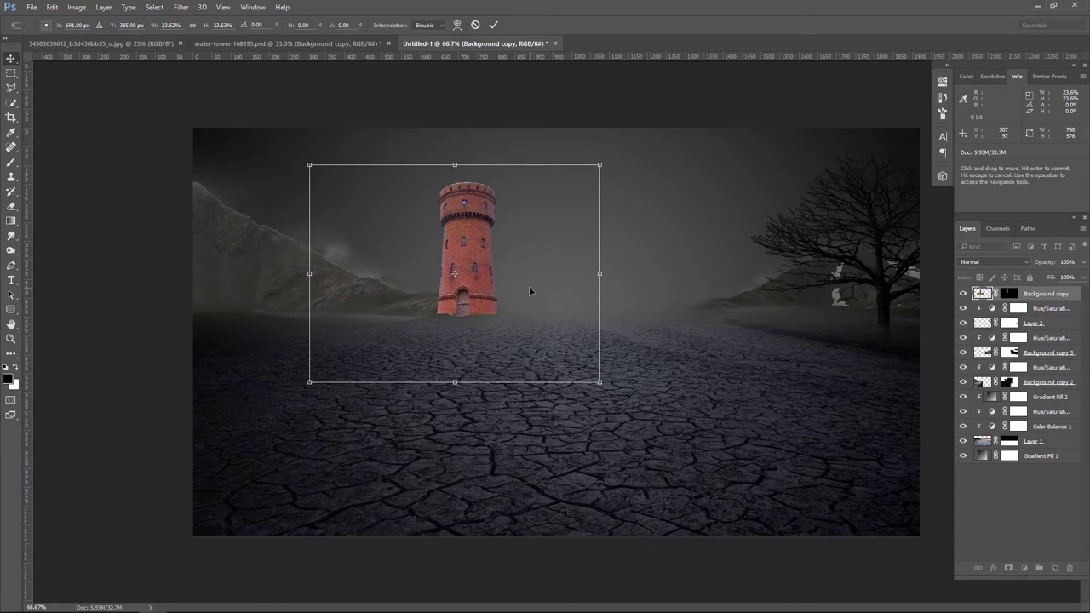
{"action": "key", "text": "Return"}
{"action": "key", "text": "Up"}
{"action": "key", "text": "Up"}
{"action": "key", "text": "Up"}
{"action": "key", "text": "Up"}
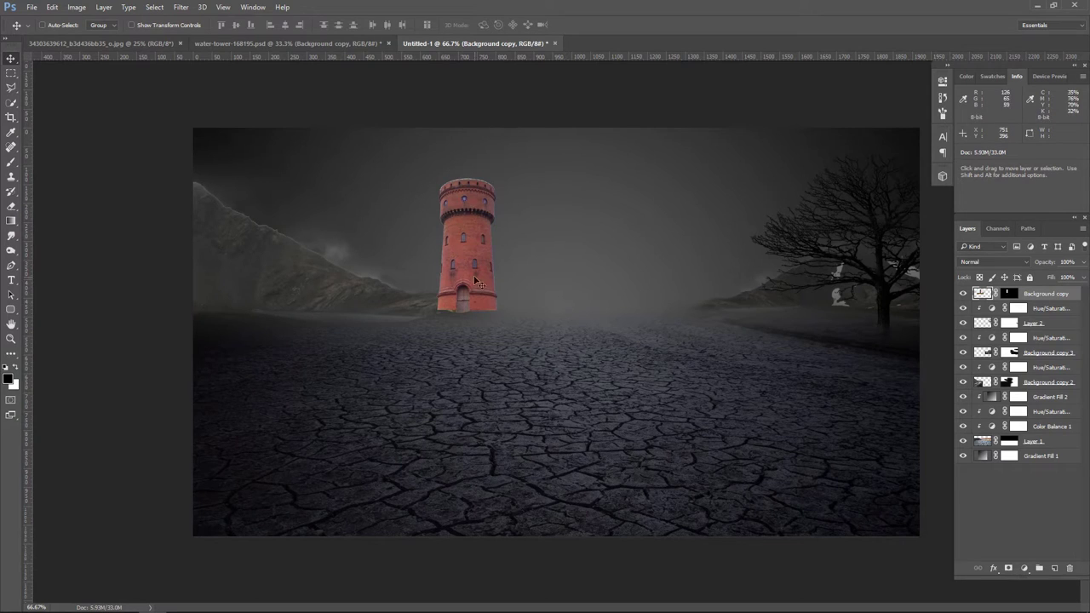
{"action": "left_click_drag", "start_coordinate": [466, 272], "coordinate": [469, 274]}
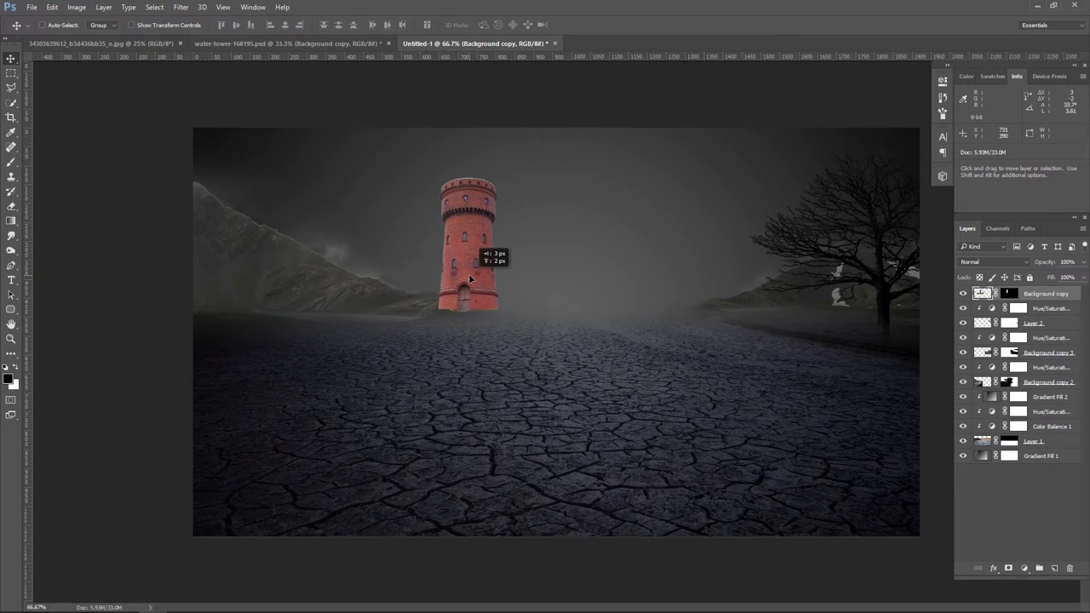
- Mute the water tower with a clipped Hue/Saturation layer at saturation -69, lightness -50
{"action": "left_click", "coordinate": [1024, 568]}
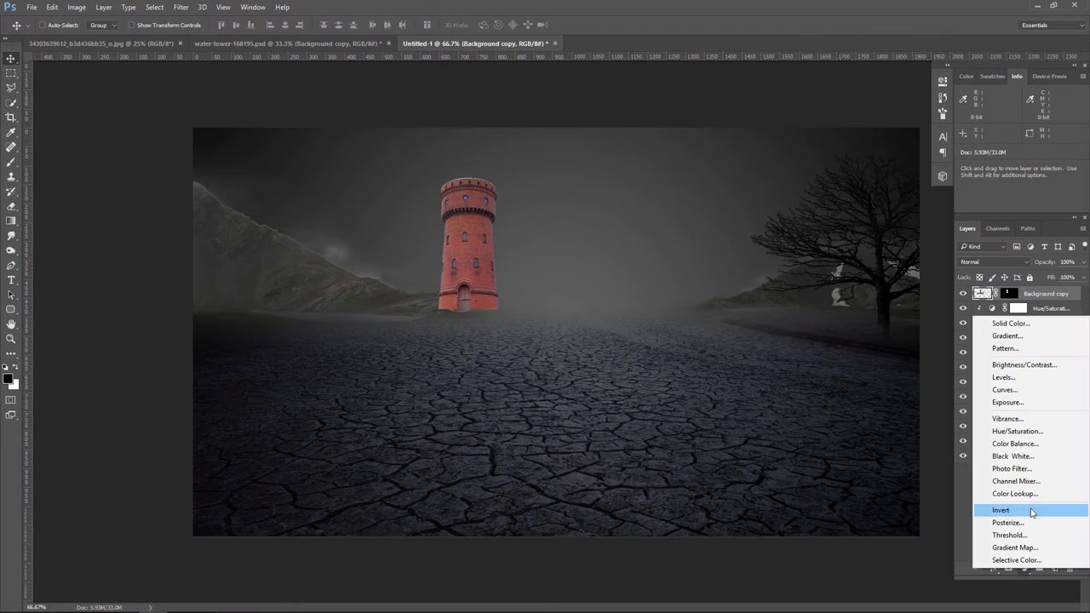
{"action": "left_click", "coordinate": [1016, 430]}
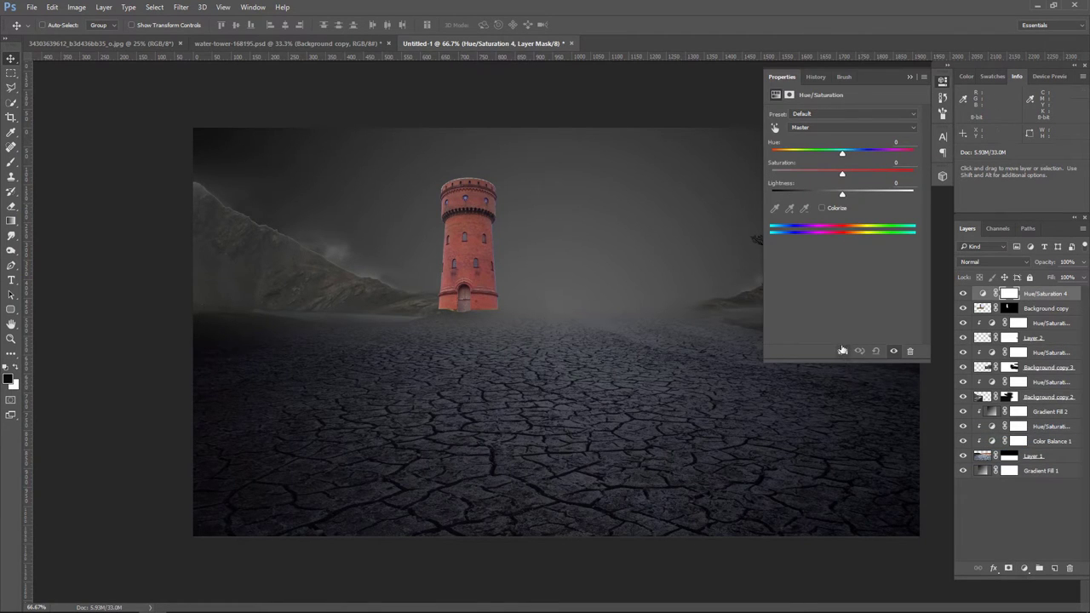
{"action": "left_click", "coordinate": [843, 351]}
{"action": "mouse_move", "coordinate": [840, 176]}
{"action": "left_mouse_down"}
{"action": "mouse_move", "coordinate": [792, 175]}
{"action": "mouse_move", "coordinate": [819, 198]}
{"action": "left_mouse_up"}
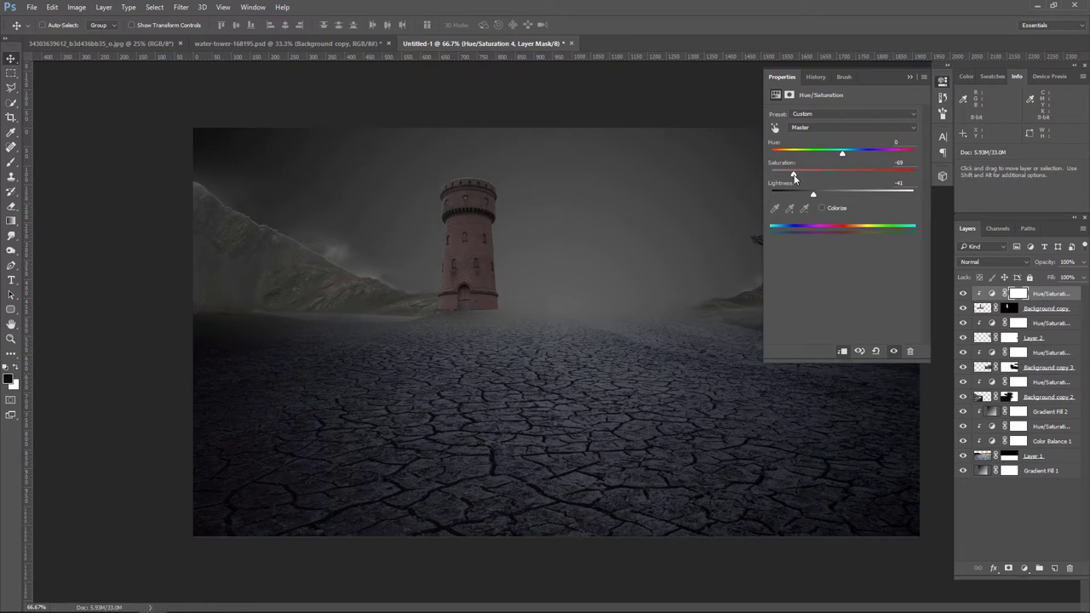
{"action": "left_click_drag", "start_coordinate": [816, 199], "coordinate": [809, 198]}
{"action": "left_click", "coordinate": [908, 80]}
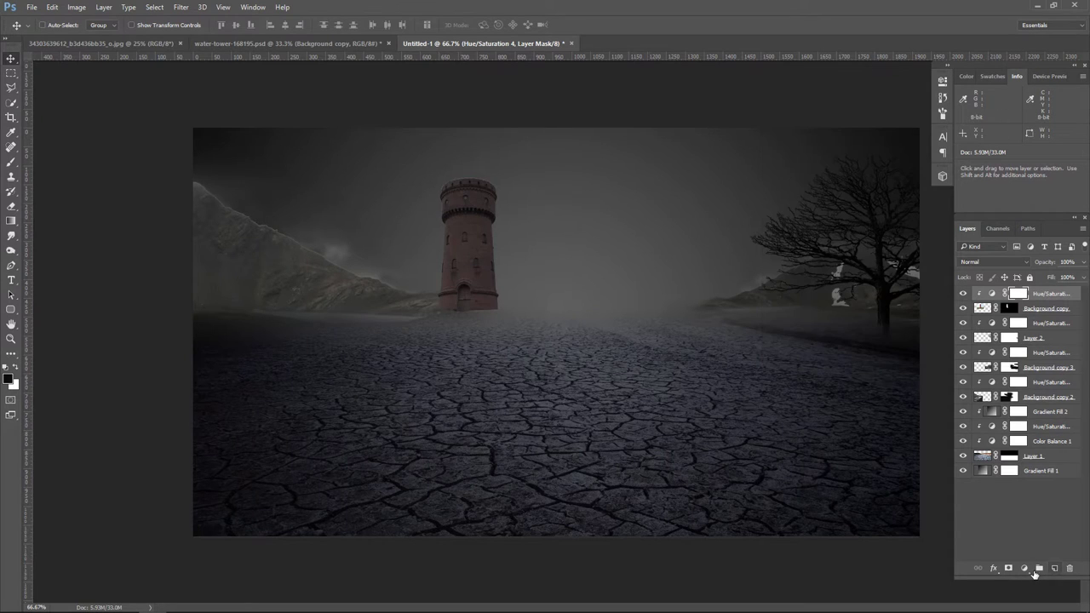
- Add a Brightness/Contrast adjustment that darkens the tower further
{"action": "left_click", "coordinate": [1024, 568]}
{"action": "left_click", "coordinate": [1025, 367]}
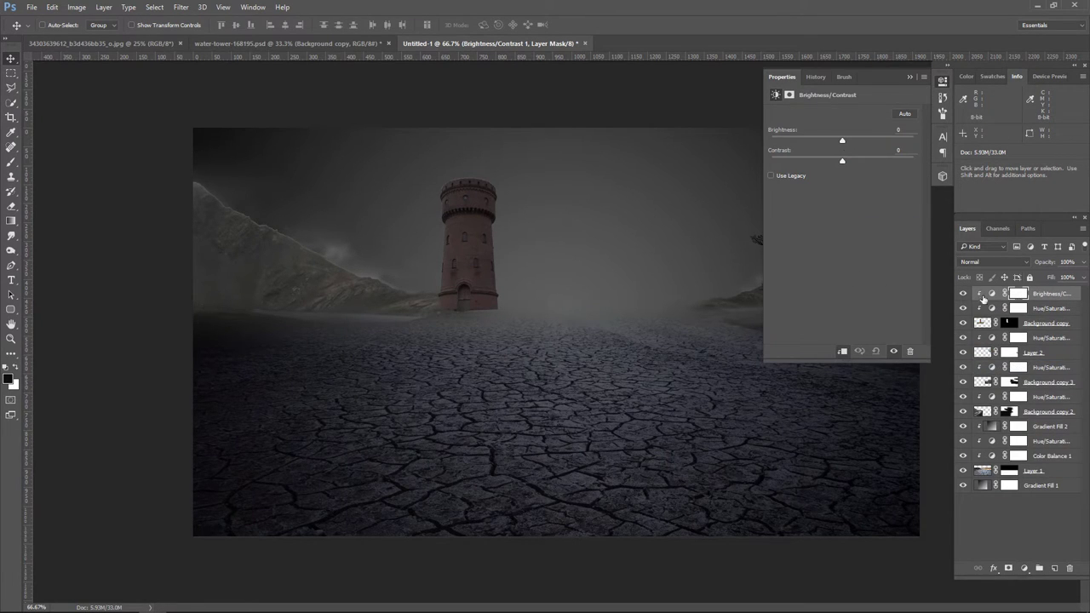
{"action": "left_click_drag", "start_coordinate": [833, 142], "coordinate": [821, 143]}
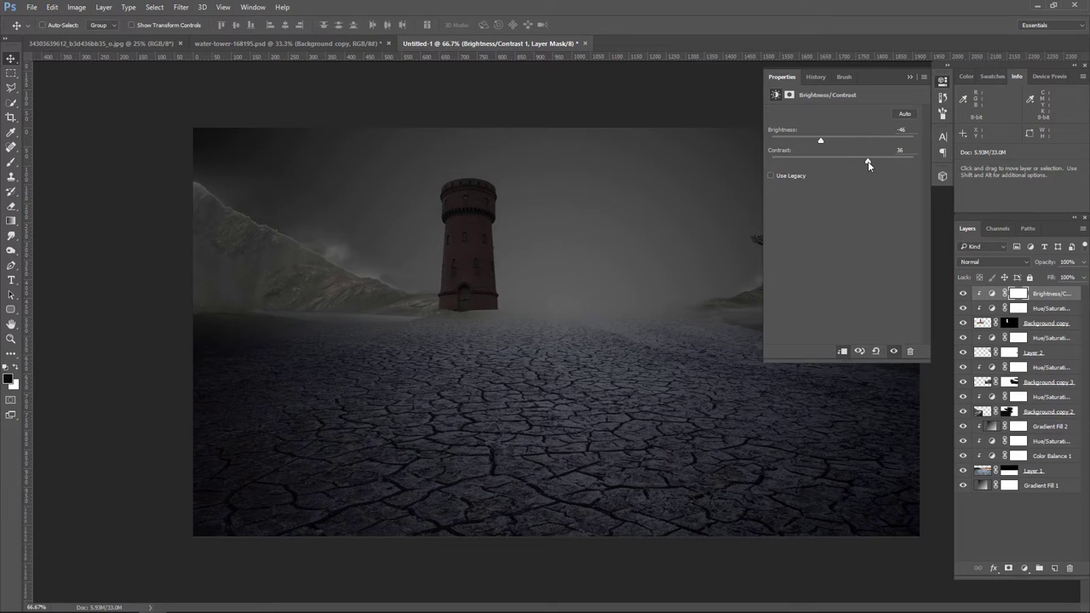
{"action": "left_click", "coordinate": [910, 76]}
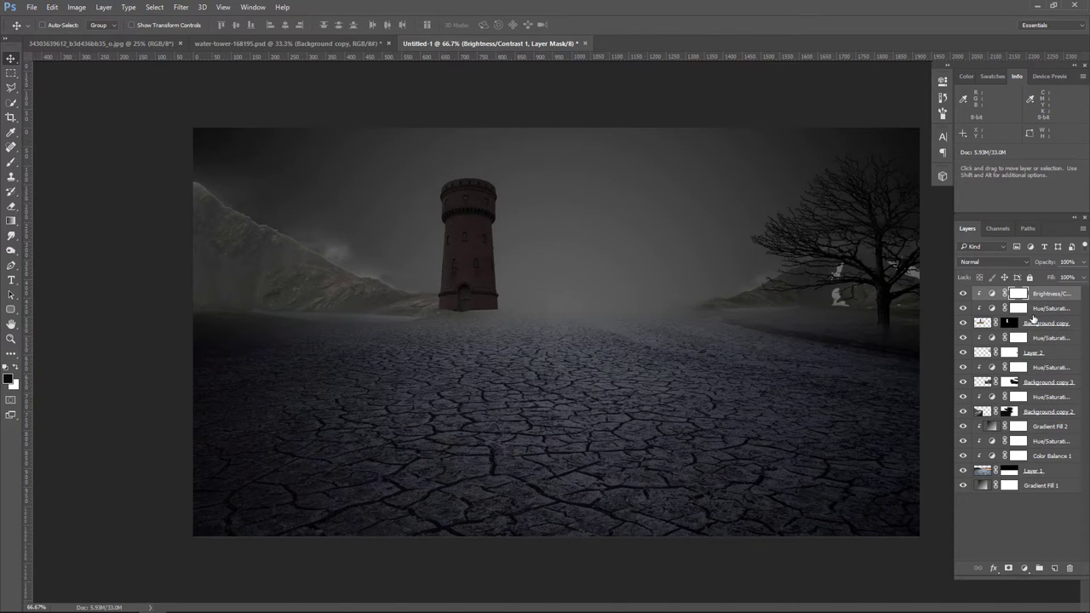
- Pick the soft round brush, paint once on the canvas, and add an empty Layer 3
{"action": "left_click", "coordinate": [11, 162]}
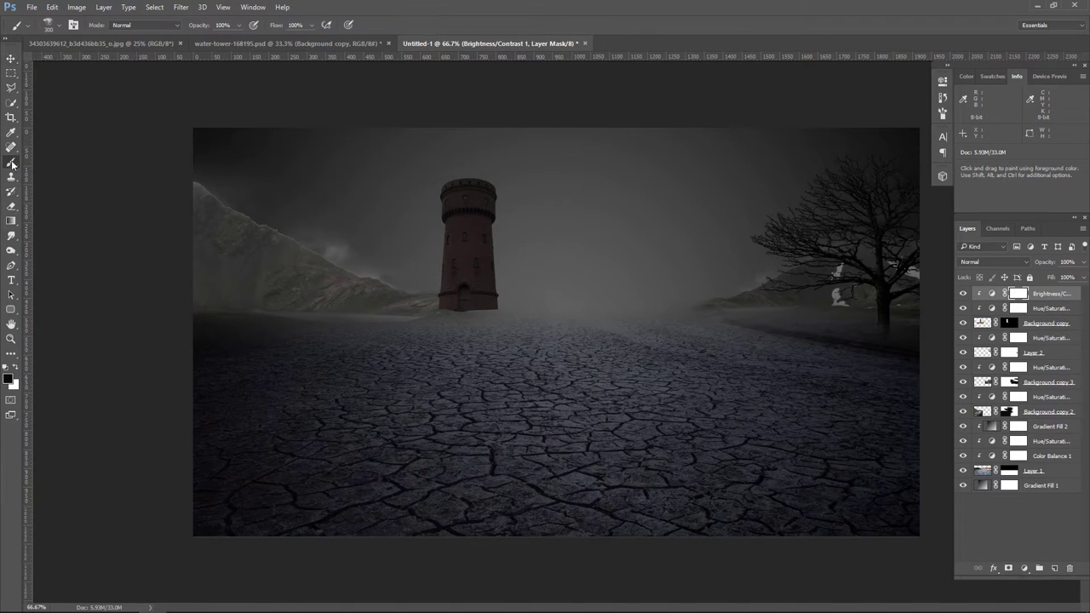
{"action": "left_click", "coordinate": [51, 24]}
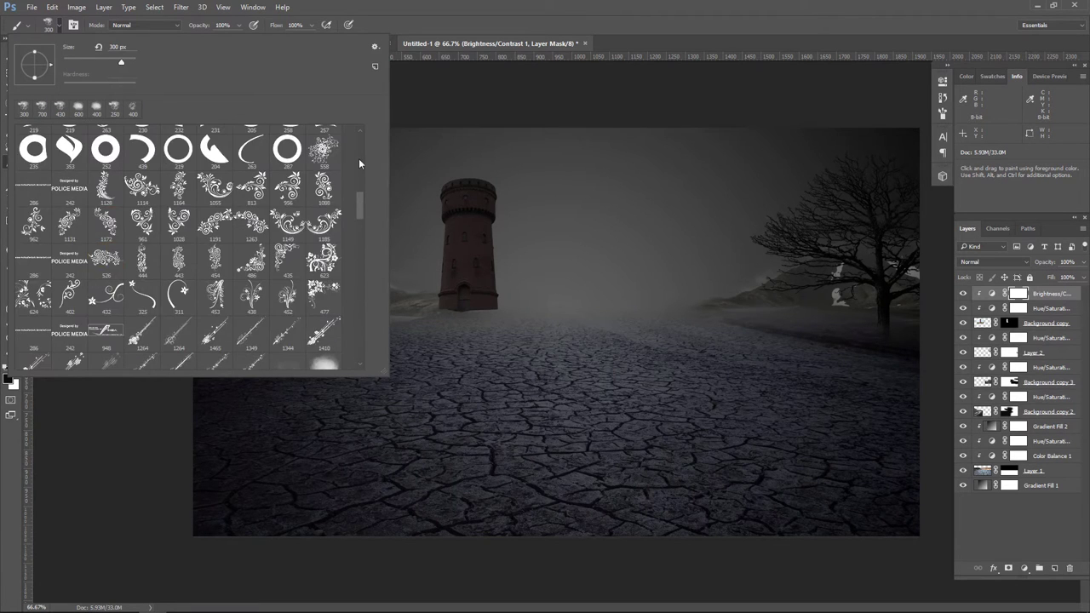
{"action": "left_click_drag", "start_coordinate": [360, 281], "coordinate": [359, 132]}
{"action": "left_click_drag", "start_coordinate": [360, 204], "coordinate": [358, 152]}
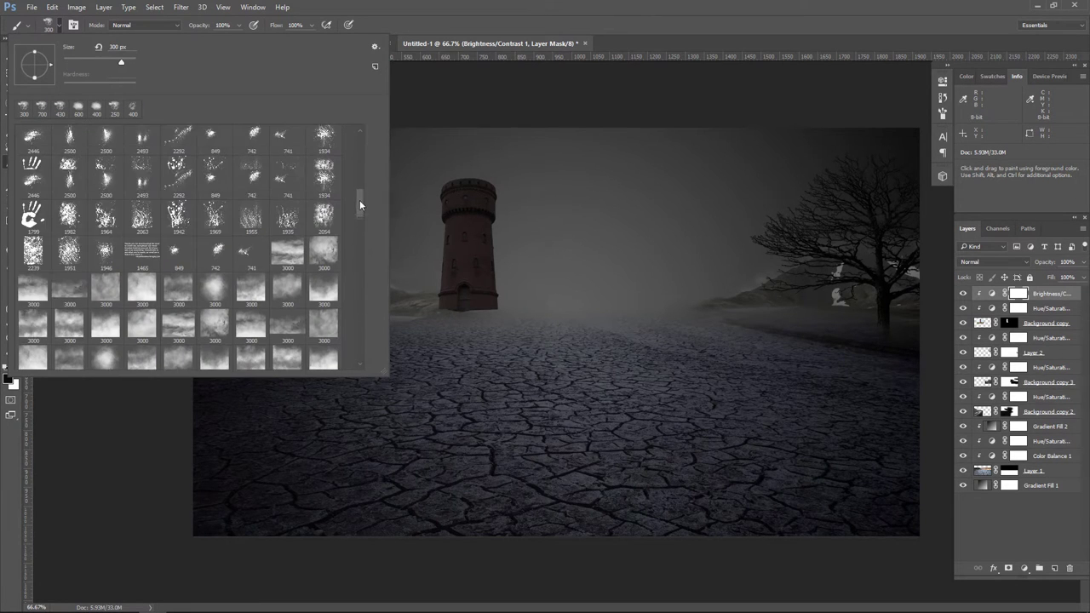
{"action": "left_click", "coordinate": [34, 145]}
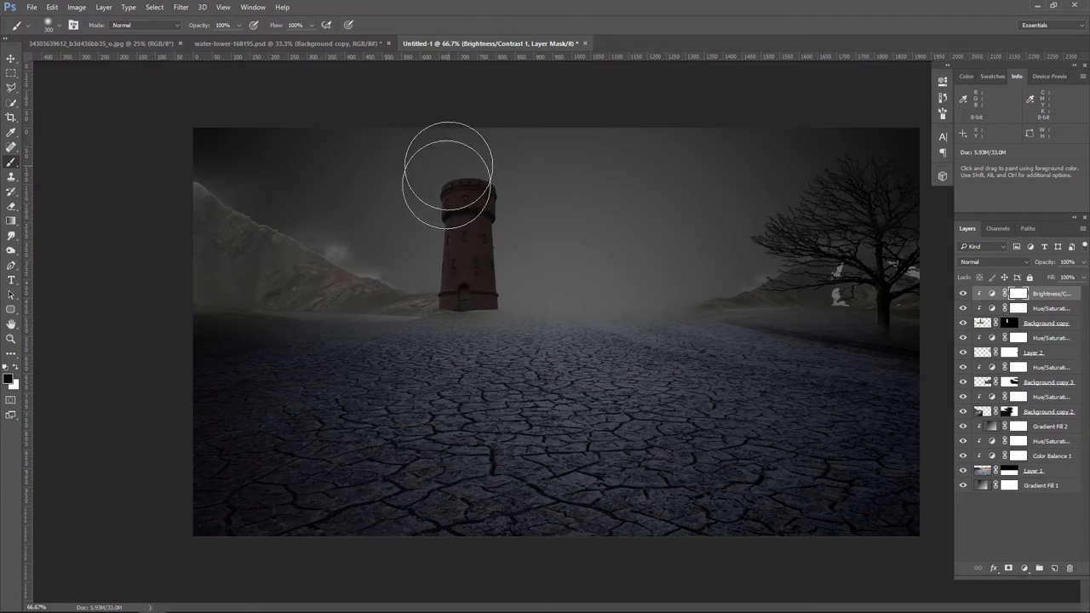
{"action": "left_click", "coordinate": [448, 176]}
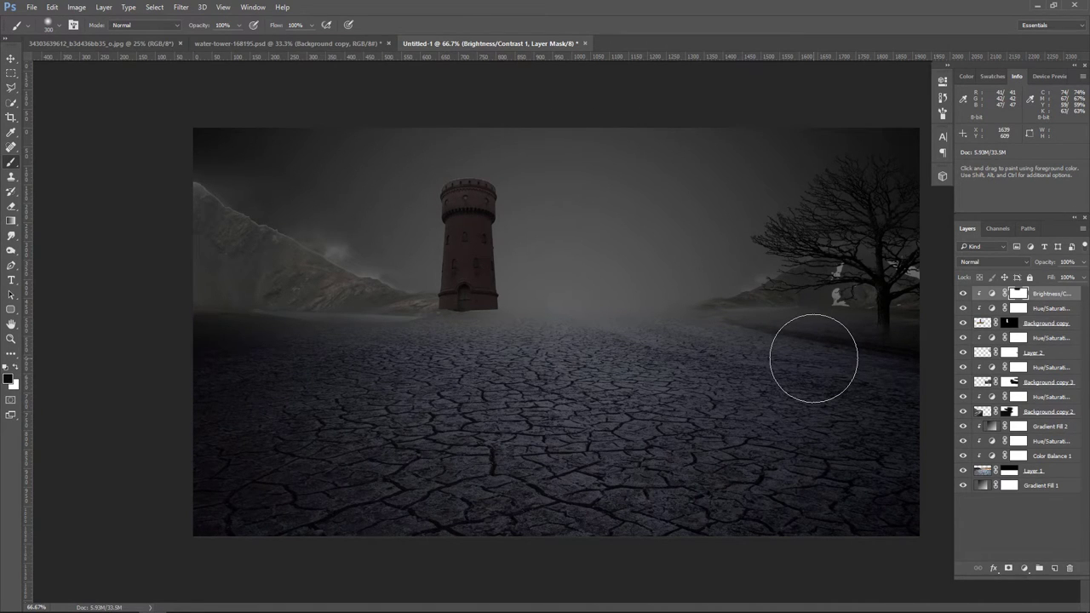
{"action": "left_click", "coordinate": [1054, 568]}
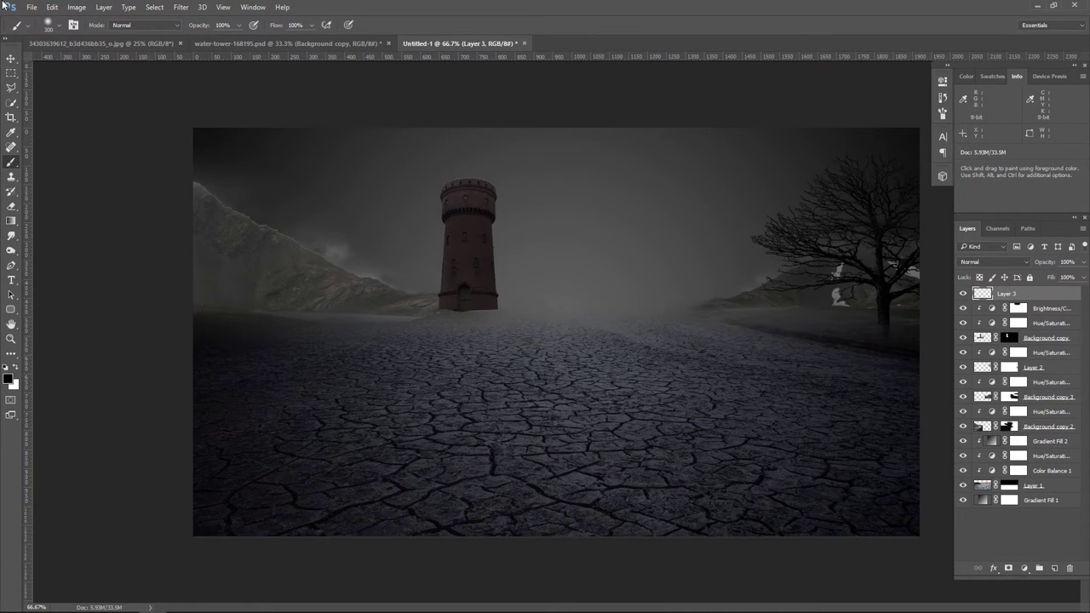
- Stamp one enlarged white 3000 px cloud brush over the whole scene as fog
{"action": "left_click", "coordinate": [58, 27]}
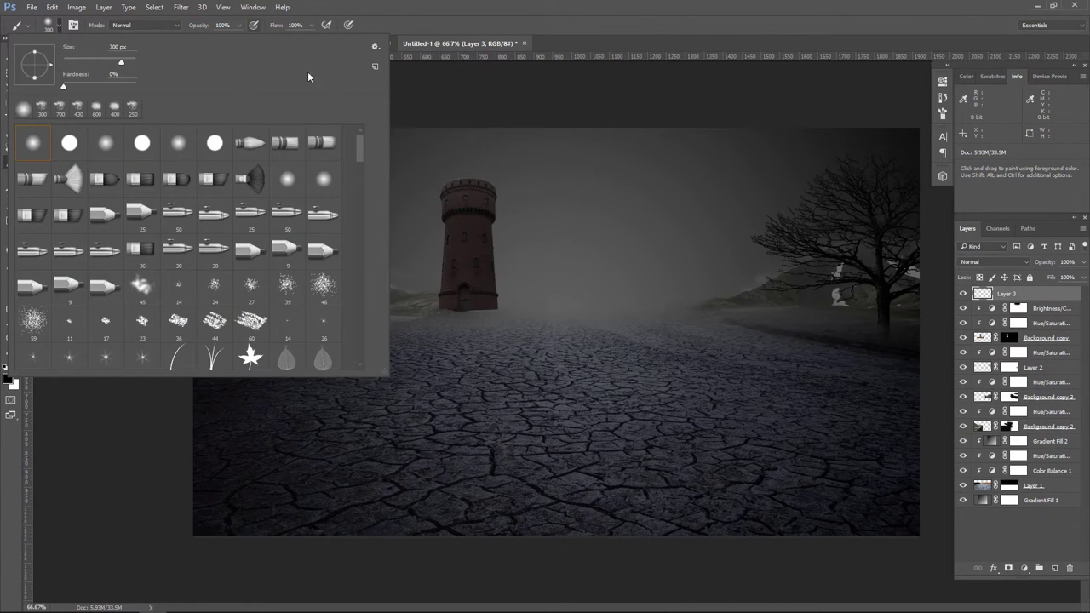
{"action": "left_click_drag", "start_coordinate": [357, 153], "coordinate": [363, 201]}
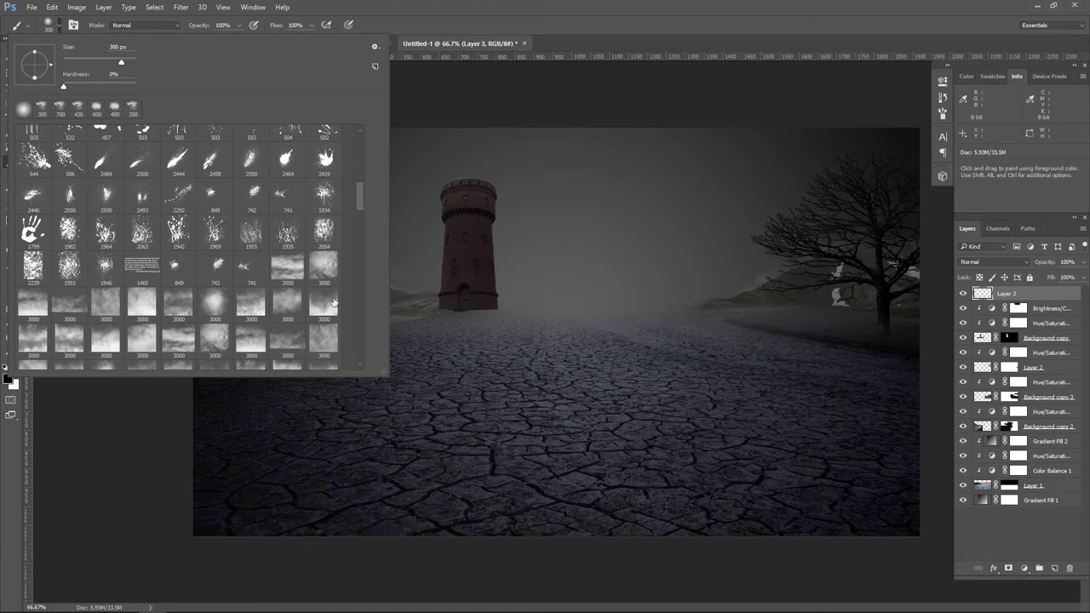
{"action": "left_click", "coordinate": [324, 304]}
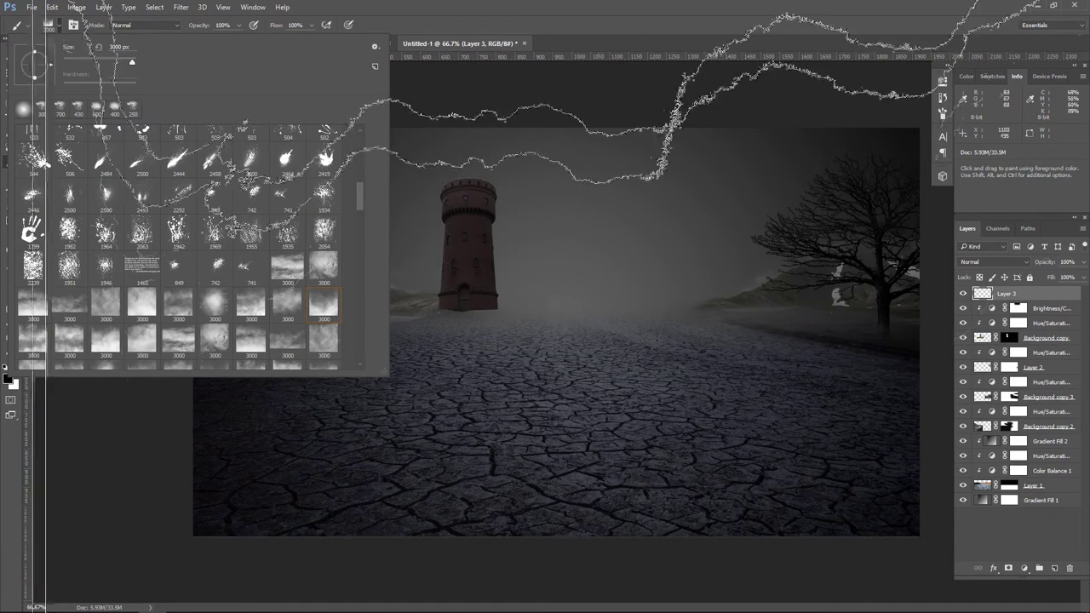
{"action": "left_click", "coordinate": [657, 5]}
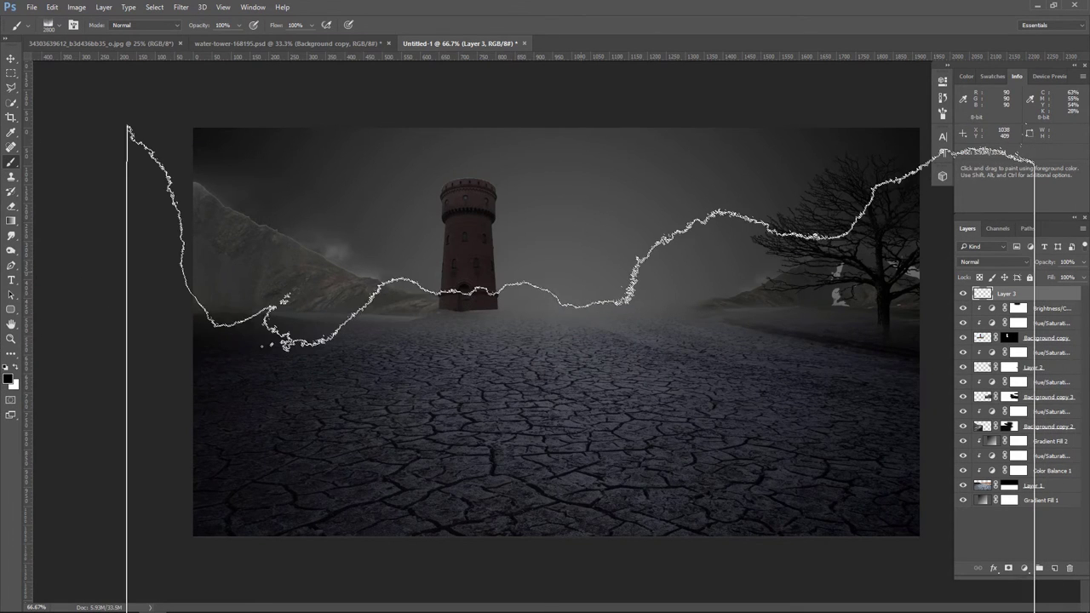
{"action": "left_click", "coordinate": [14, 367]}
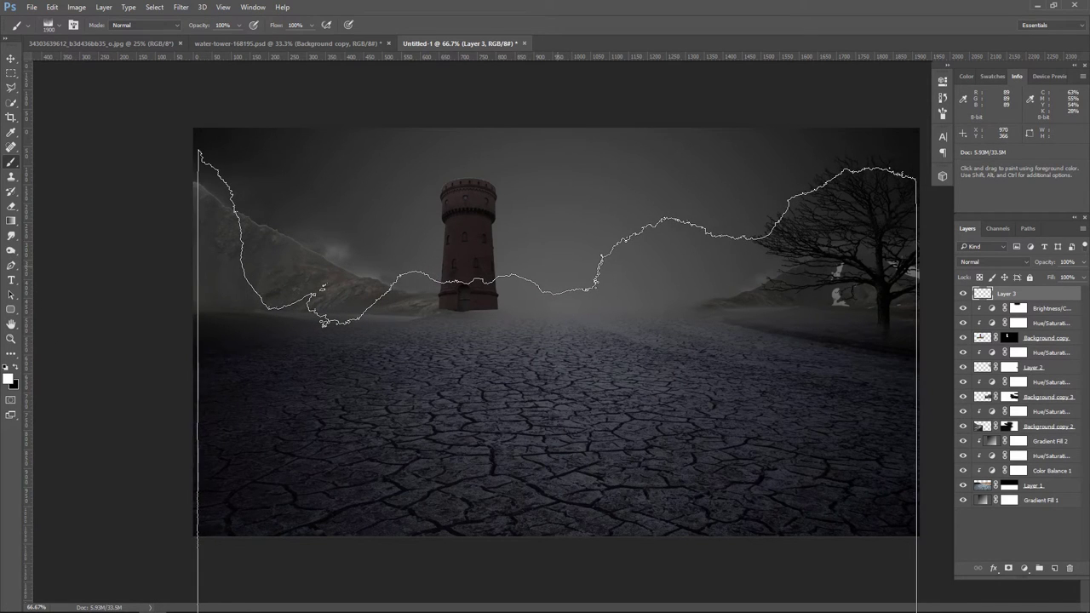
{"action": "key", "text": "bracketright"}
{"action": "key", "text": "bracketright"}
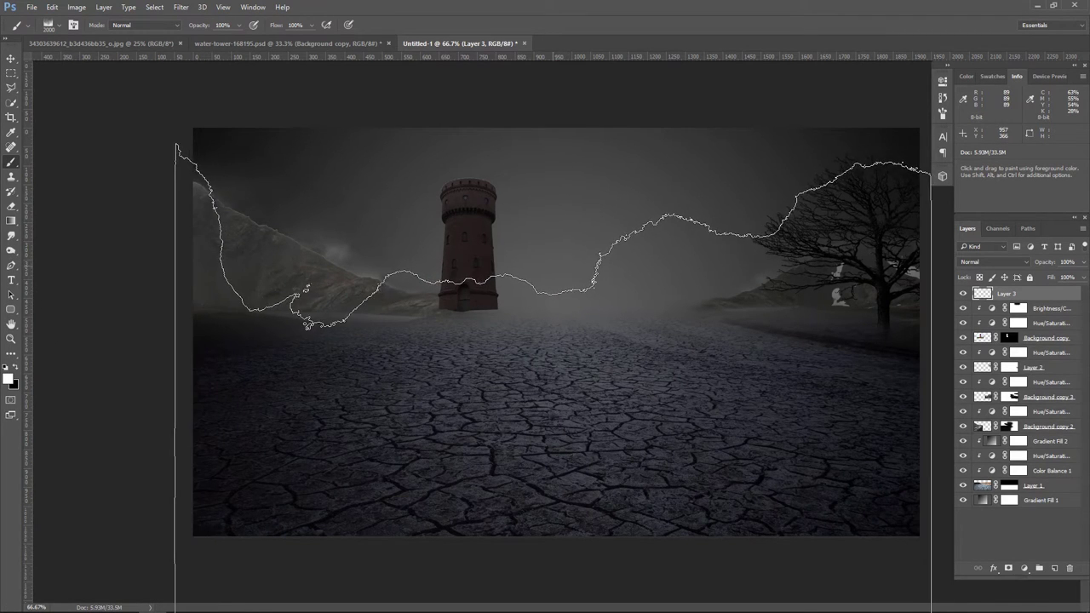
{"action": "key", "text": "bracketright"}
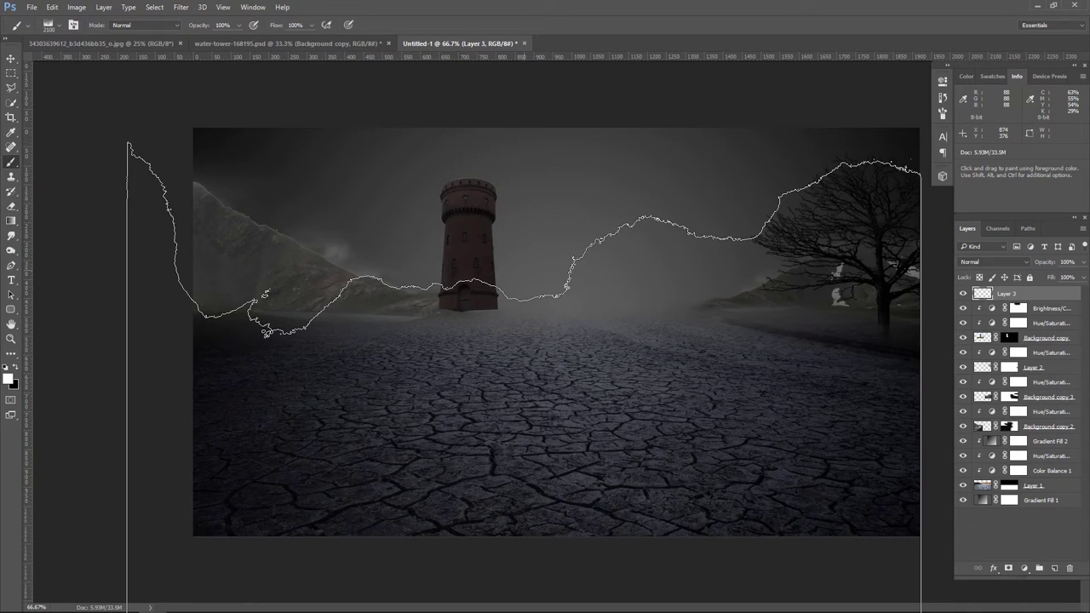
{"action": "left_click", "coordinate": [519, 341]}
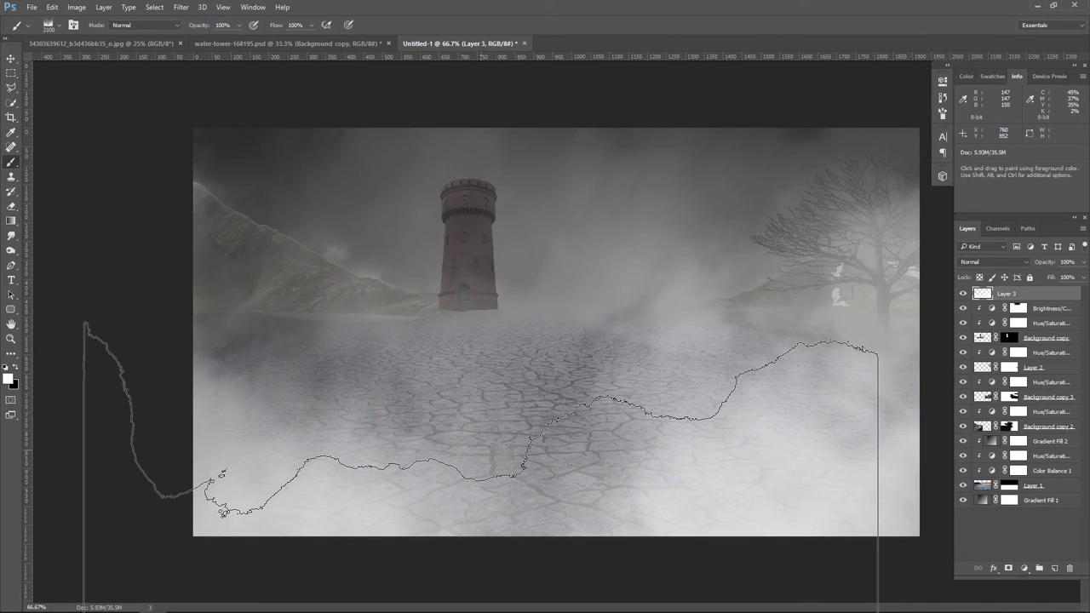
- Mask the fog layer and erase fog from the foreground with a soft black brush at 26% opacity
{"action": "left_click", "coordinate": [1008, 568]}
{"action": "key", "text": "x"}
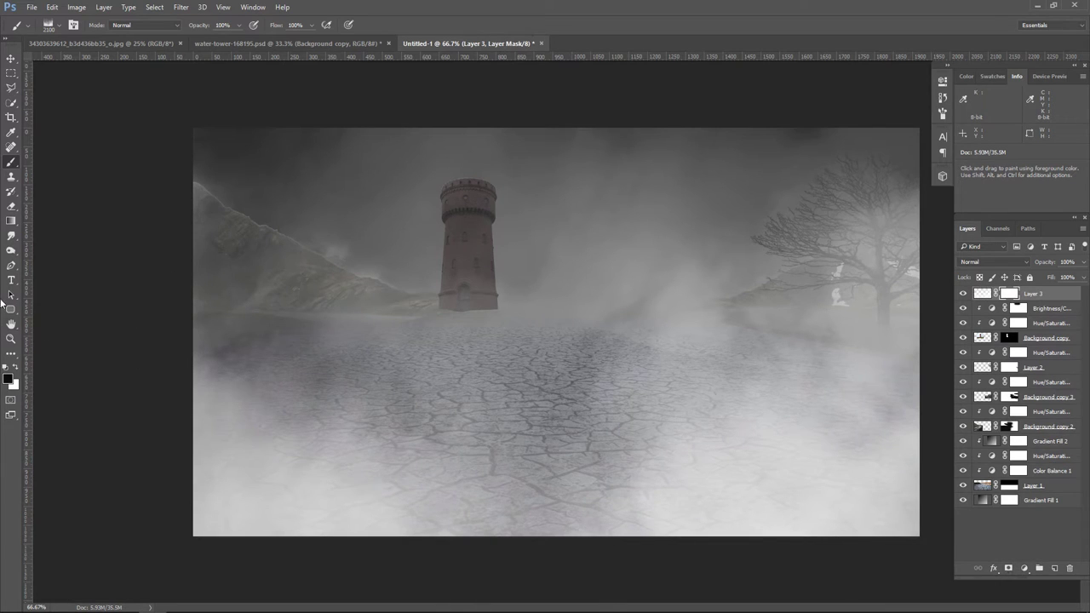
{"action": "left_click", "coordinate": [52, 30]}
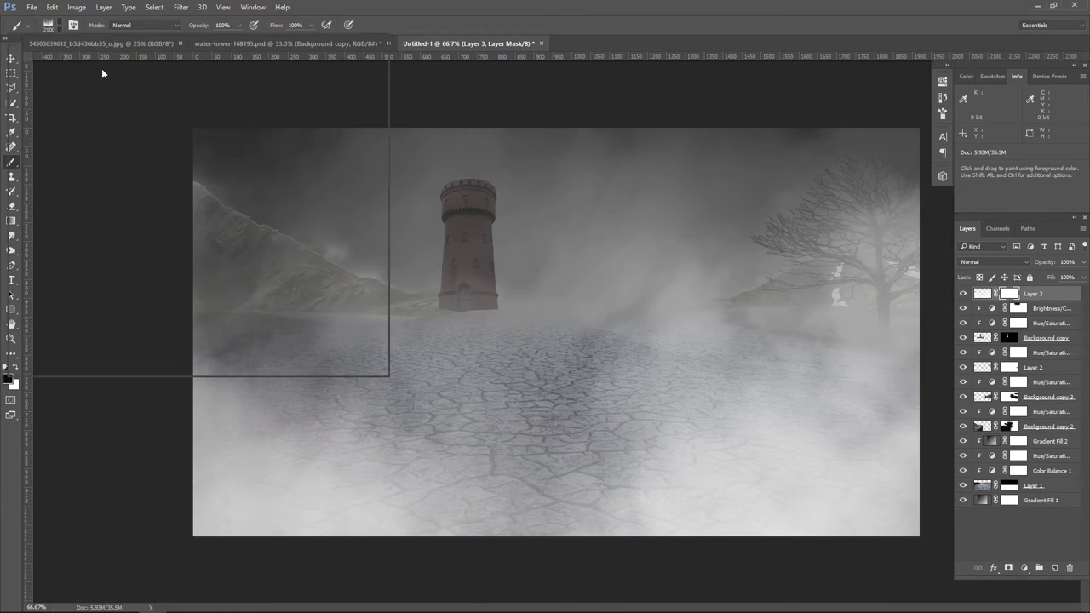
{"action": "left_click", "coordinate": [581, 5]}
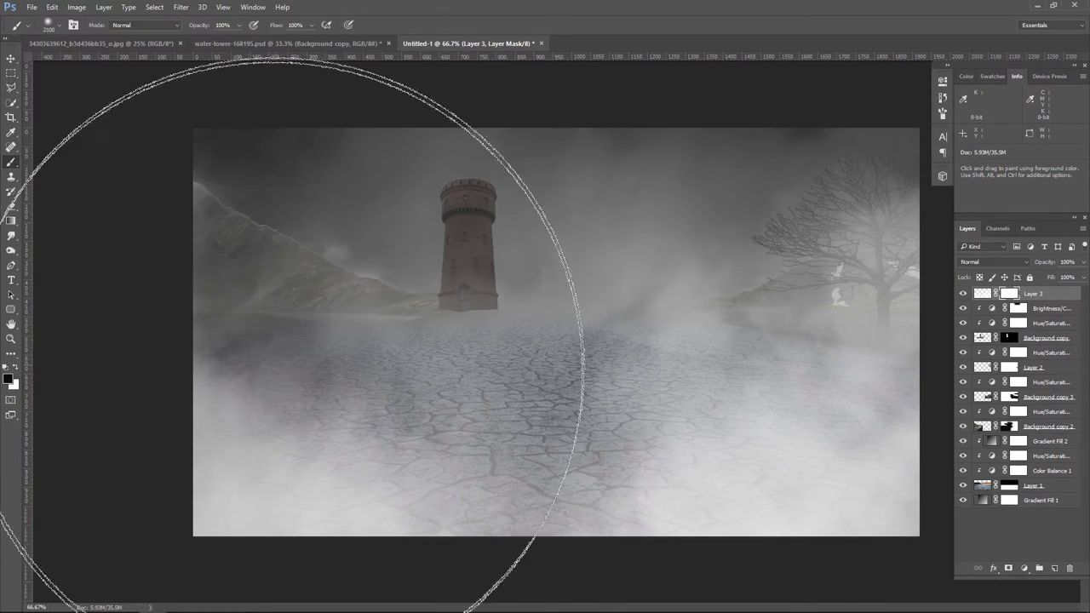
{"action": "key", "text": "bracketleft"}
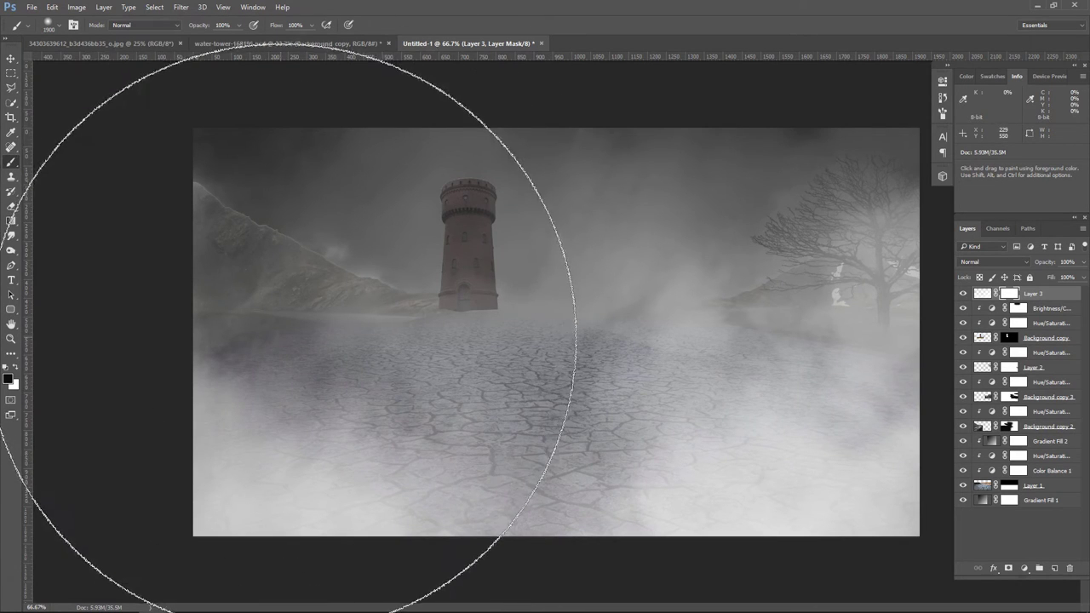
{"action": "key", "text": "bracketleft"}
{"action": "key", "text": "bracketleft"}
{"action": "key", "text": "bracketleft"}
{"action": "key", "text": "bracketleft"}
{"action": "key", "text": "bracketleft"}
{"action": "key", "text": "bracketleft"}
{"action": "key", "text": "bracketleft"}
{"action": "key", "text": "bracketleft"}
{"action": "key", "text": "bracketleft"}
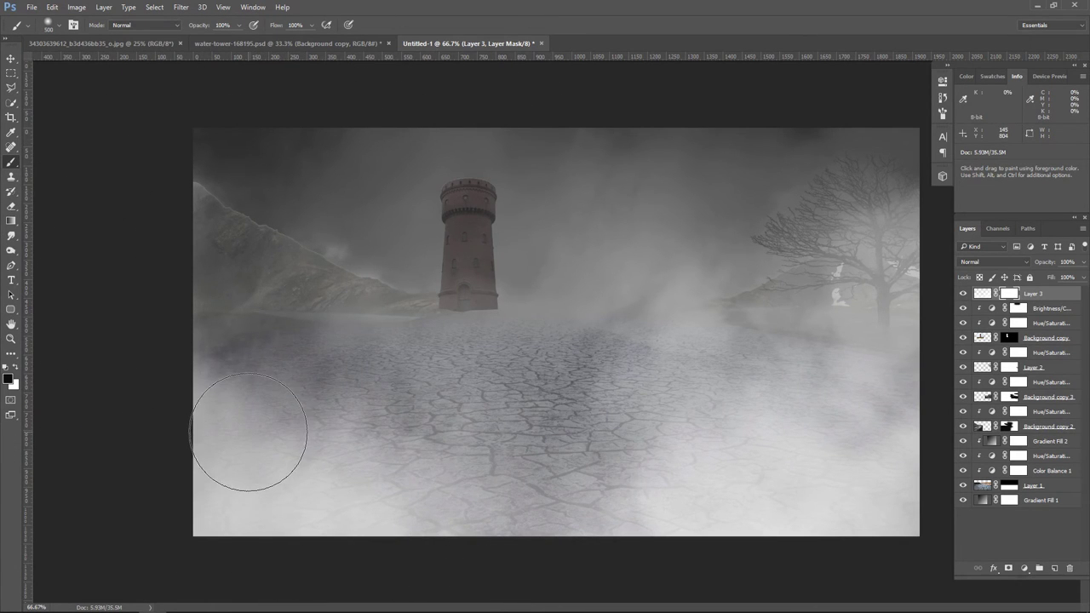
{"action": "key", "text": "bracketright"}
{"action": "key", "text": "bracketright"}
{"action": "mouse_move", "coordinate": [244, 450]}
{"action": "left_mouse_down"}
{"action": "mouse_move", "coordinate": [212, 467]}
{"action": "mouse_move", "coordinate": [330, 519]}
{"action": "mouse_move", "coordinate": [915, 510]}
{"action": "mouse_move", "coordinate": [916, 554]}
{"action": "mouse_move", "coordinate": [511, 462]}
{"action": "mouse_move", "coordinate": [508, 494]}
{"action": "left_mouse_up"}
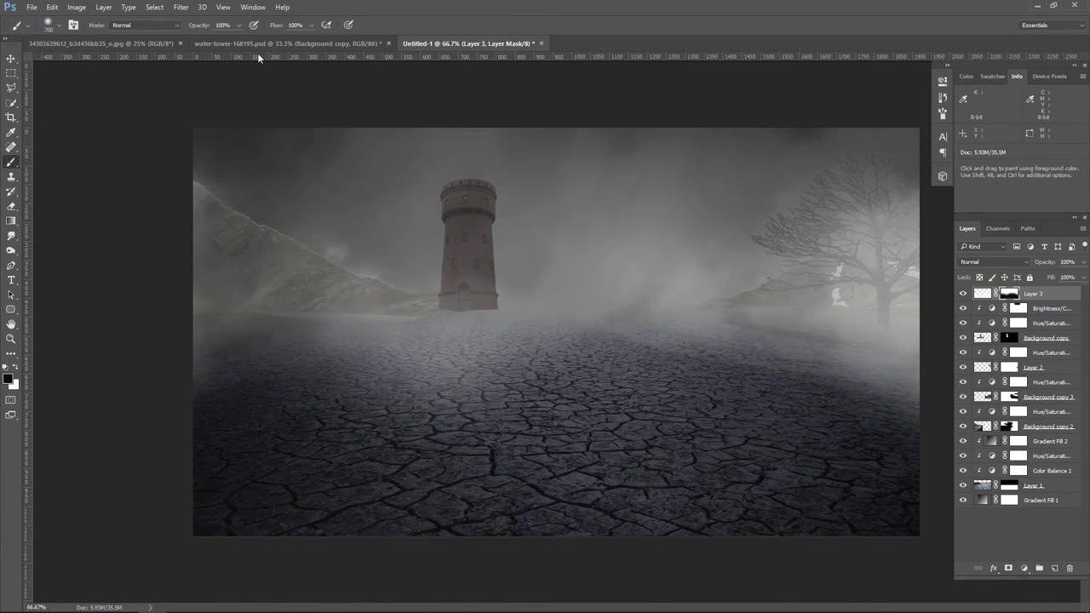
{"action": "left_click", "coordinate": [238, 26]}
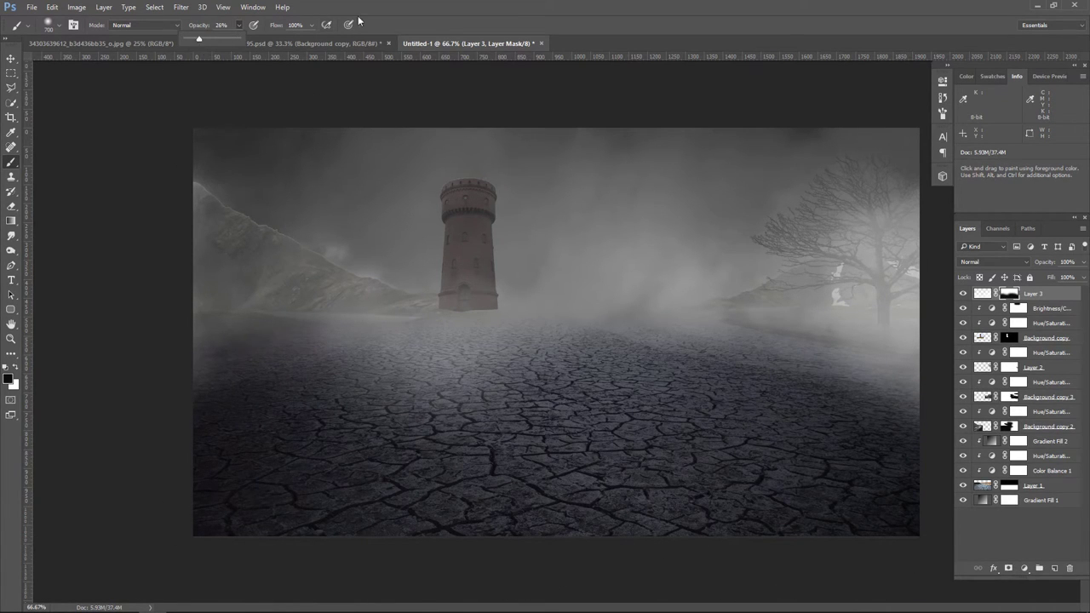
{"action": "mouse_move", "coordinate": [316, 346]}
{"action": "left_mouse_down"}
{"action": "mouse_move", "coordinate": [256, 475]}
{"action": "mouse_move", "coordinate": [400, 474]}
{"action": "mouse_move", "coordinate": [438, 489]}
{"action": "left_mouse_up"}
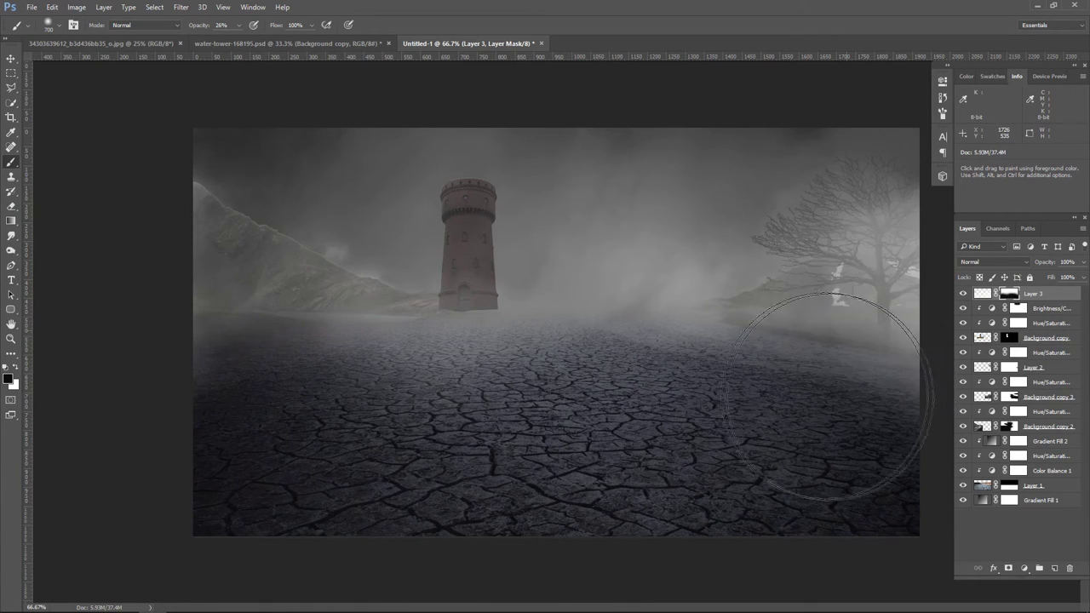
{"action": "mouse_move", "coordinate": [826, 397]}
{"action": "left_mouse_down"}
{"action": "mouse_move", "coordinate": [826, 414]}
{"action": "mouse_move", "coordinate": [840, 329]}
{"action": "mouse_move", "coordinate": [754, 437]}
{"action": "mouse_move", "coordinate": [720, 451]}
{"action": "left_mouse_up"}
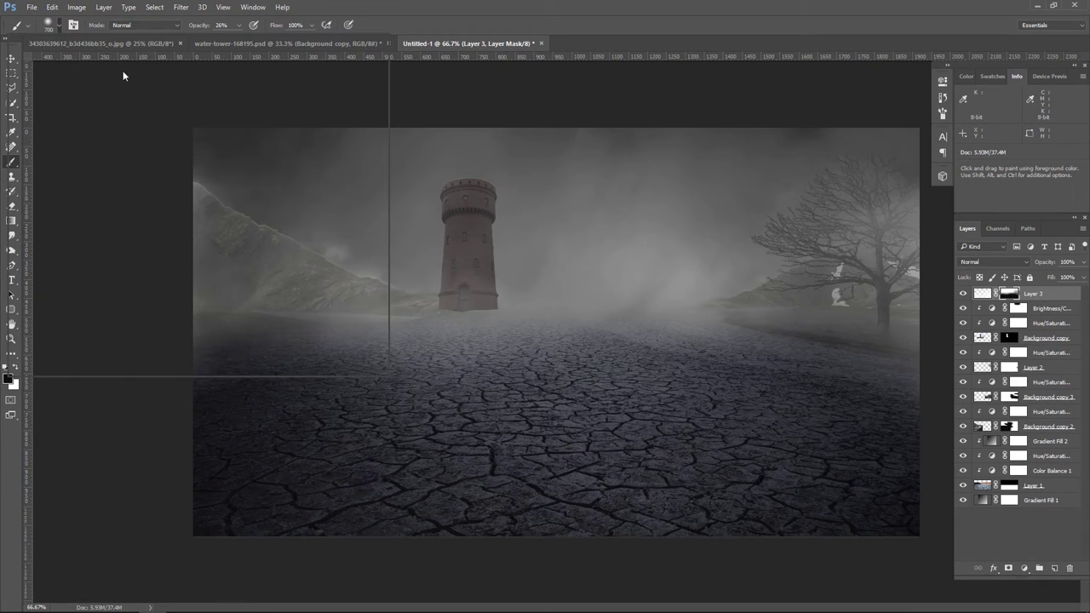
- Thin the fog over the upper-left mountain with a 500 px soft round brush
{"action": "right_click", "coordinate": [122, 70]}
{"action": "double_click", "coordinate": [79, 109]}
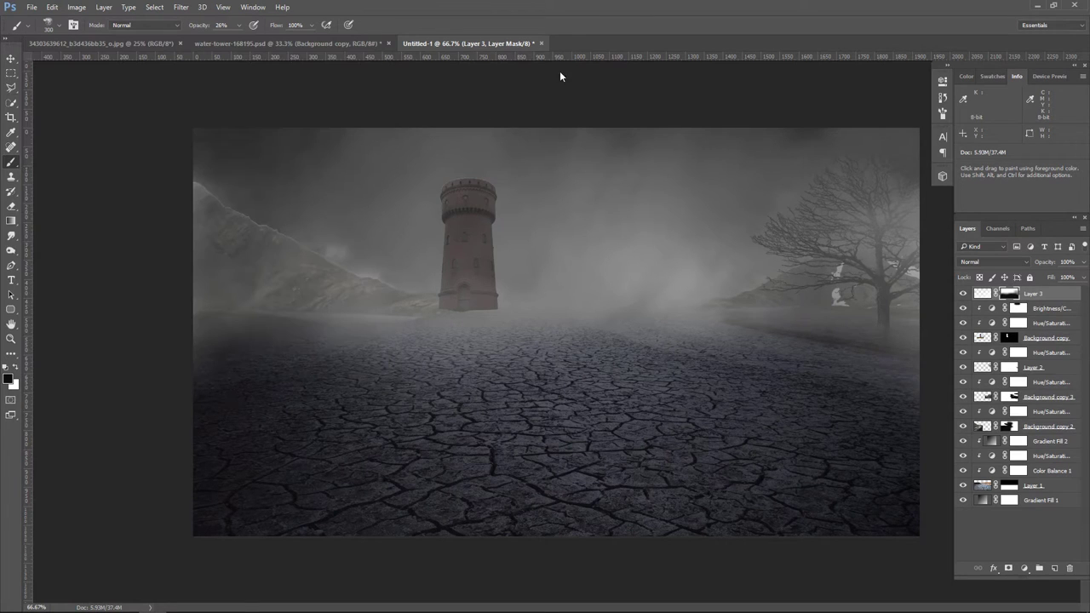
{"action": "key", "text": "bracketright"}
{"action": "key", "text": "bracketright"}
{"action": "key", "text": "bracketright"}
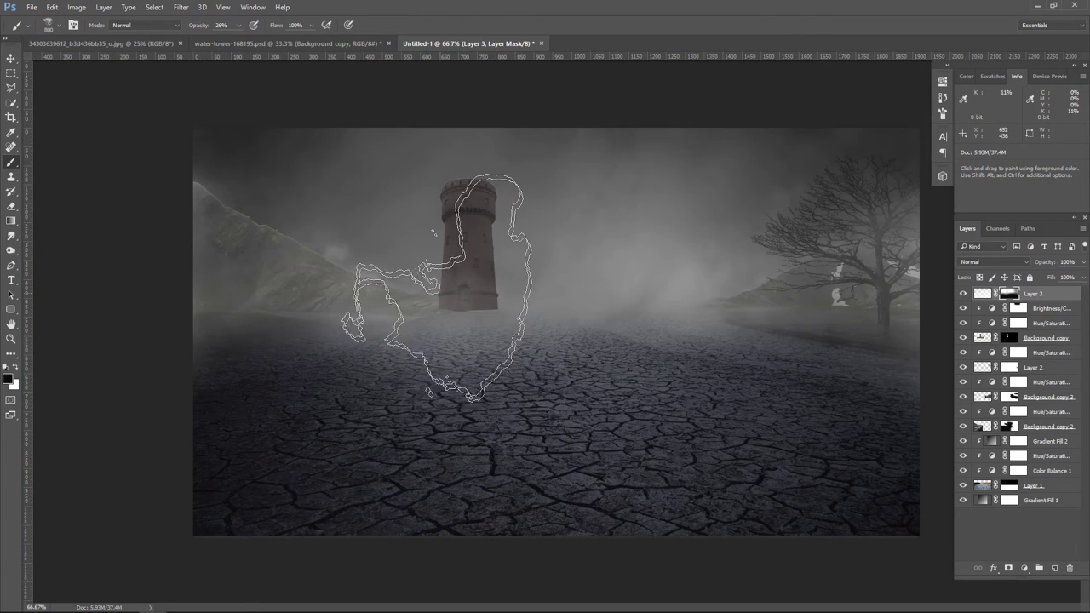
{"action": "key", "text": "bracketleft"}
{"action": "key", "text": "bracketleft"}
{"action": "key", "text": "bracketleft"}
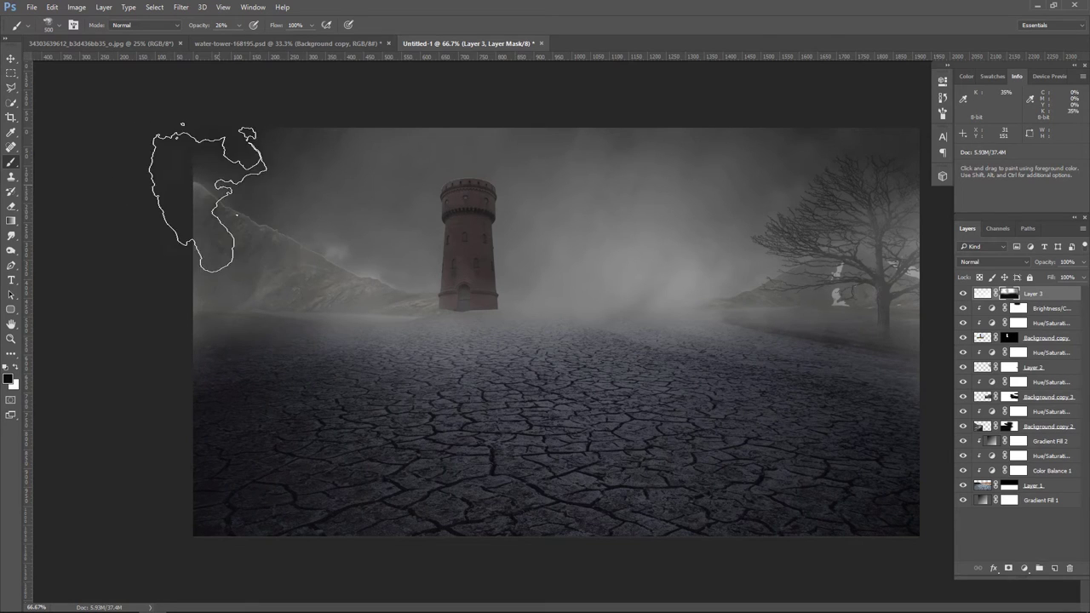
{"action": "mouse_move", "coordinate": [202, 226]}
{"action": "left_mouse_down"}
{"action": "mouse_move", "coordinate": [176, 292]}
{"action": "mouse_move", "coordinate": [195, 322]}
{"action": "mouse_move", "coordinate": [299, 327]}
{"action": "left_mouse_up"}
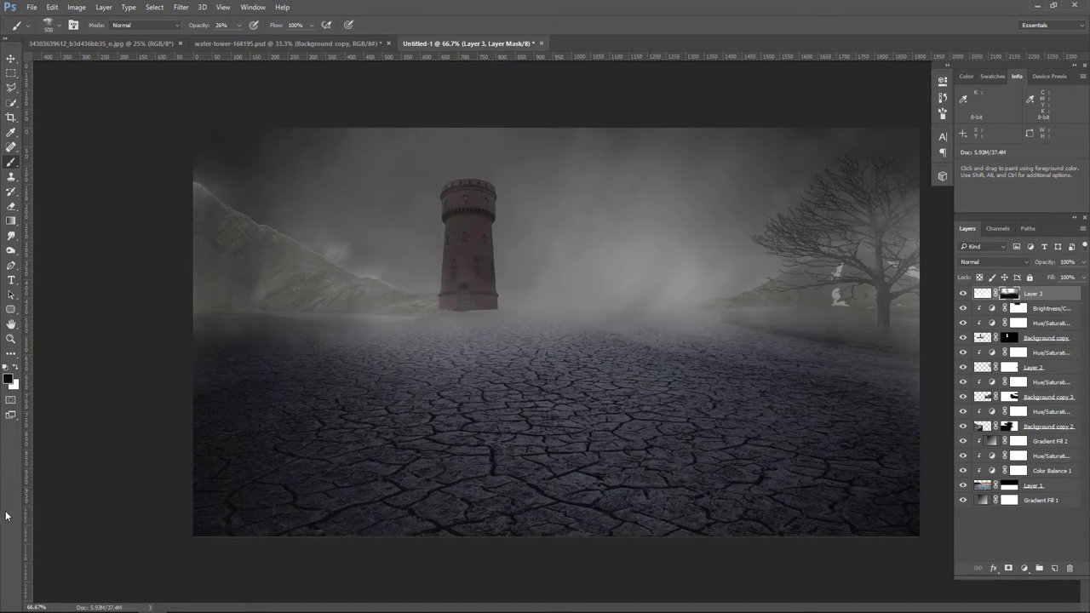
{"action": "left_click", "coordinate": [10, 59]}
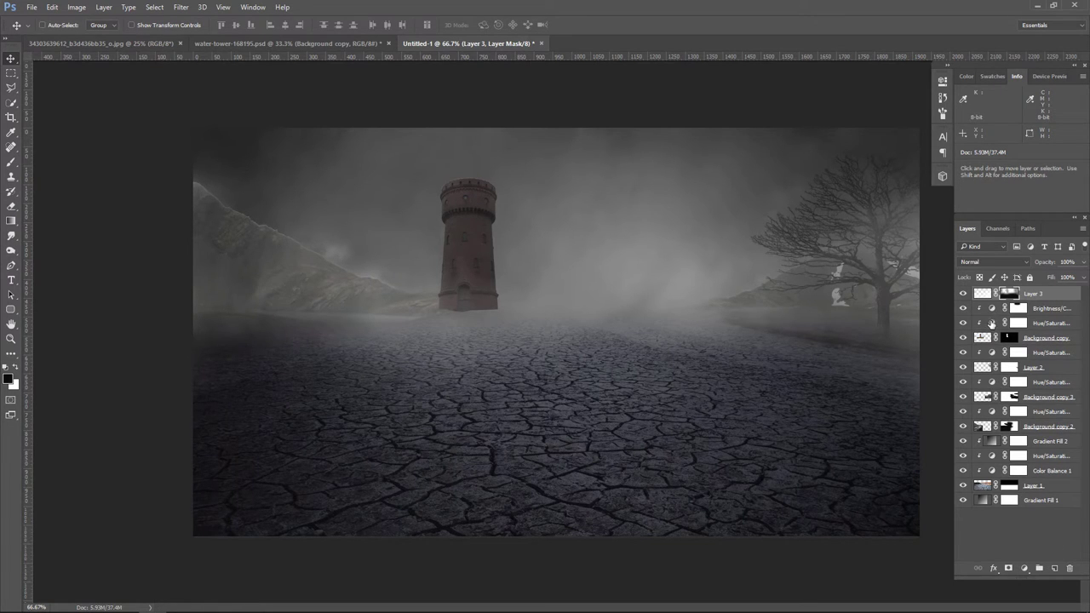
- Retune the tower's Hue/Saturation 4 layer to saturation -54, lightness -67
{"action": "double_click", "coordinate": [991, 323]}
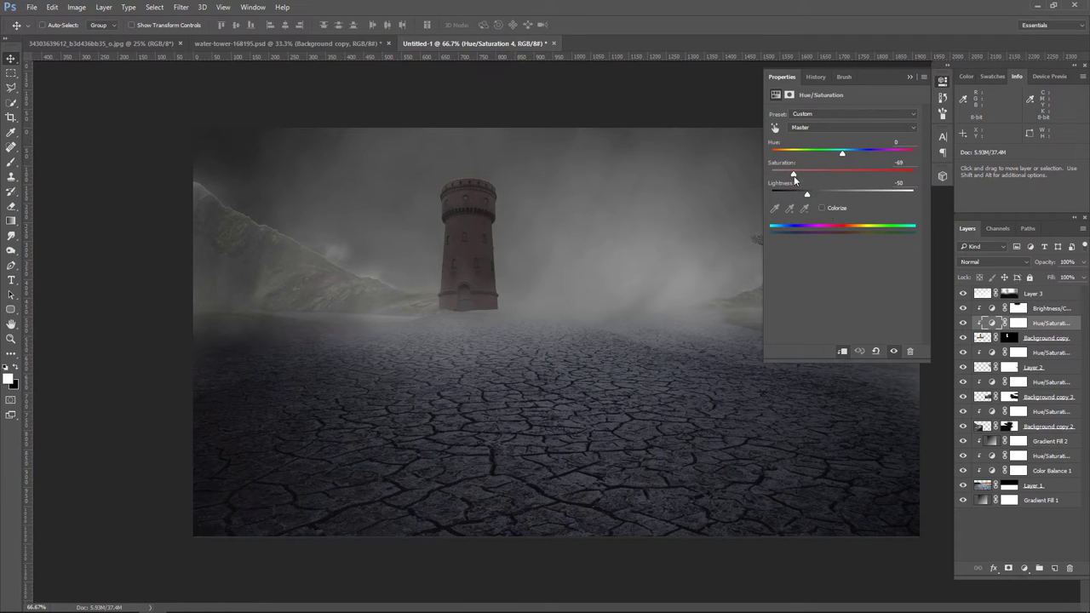
{"action": "mouse_move", "coordinate": [794, 179]}
{"action": "left_mouse_down"}
{"action": "mouse_move", "coordinate": [783, 177]}
{"action": "mouse_move", "coordinate": [797, 197]}
{"action": "left_mouse_up"}
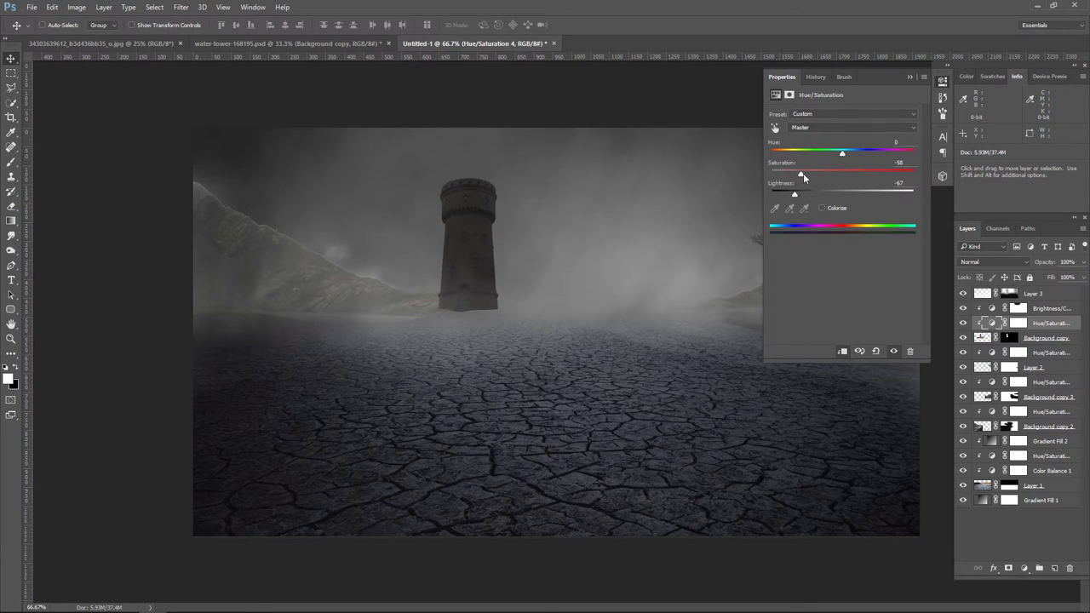
{"action": "left_click_drag", "start_coordinate": [807, 174], "coordinate": [804, 174]}
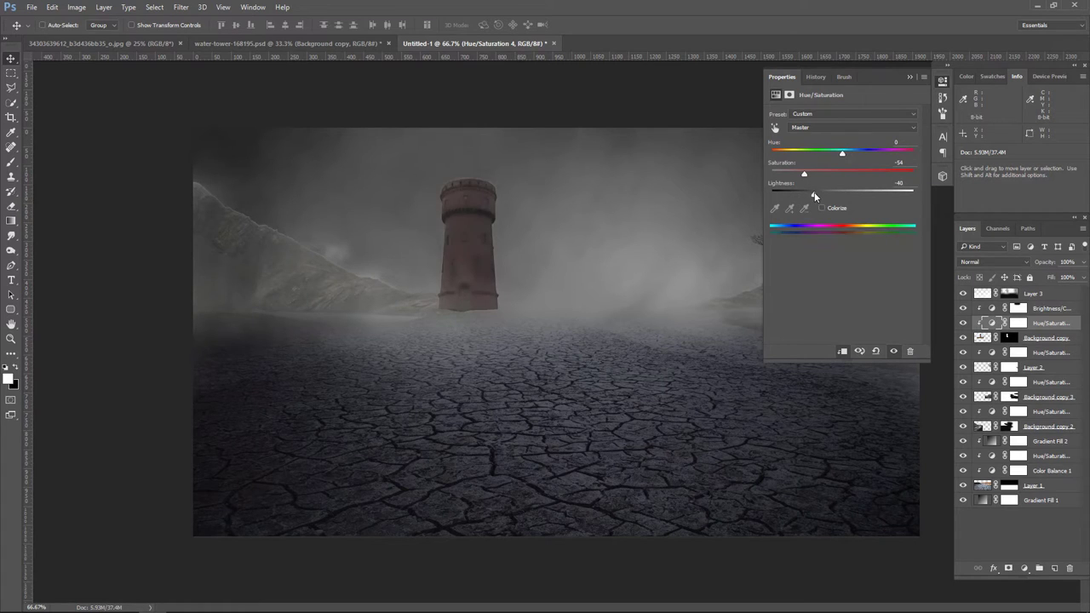
{"action": "left_click_drag", "start_coordinate": [795, 194], "coordinate": [797, 194]}
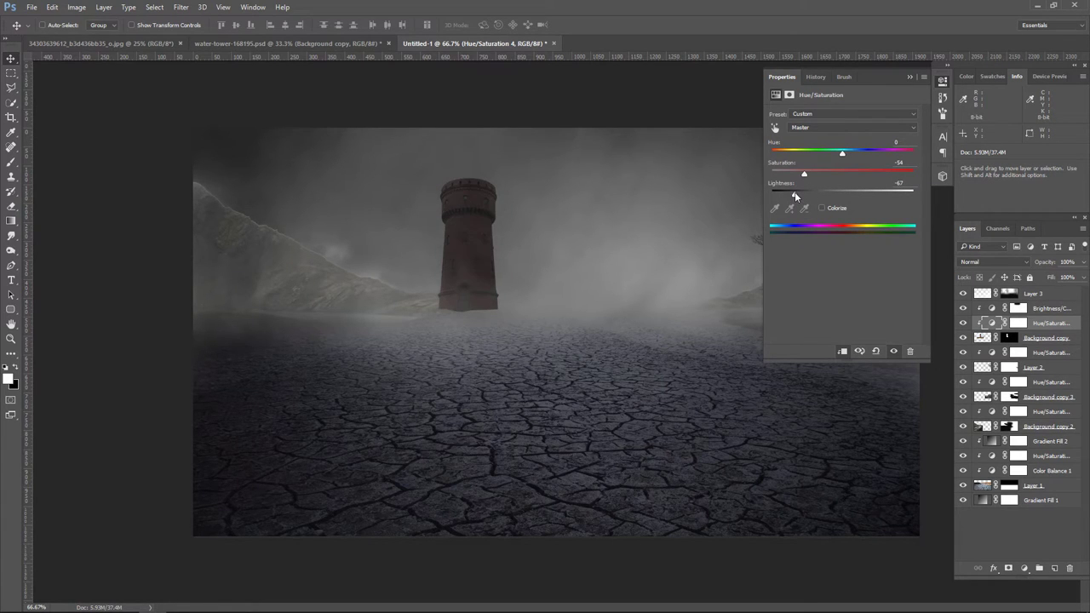
{"action": "left_click", "coordinate": [909, 77]}
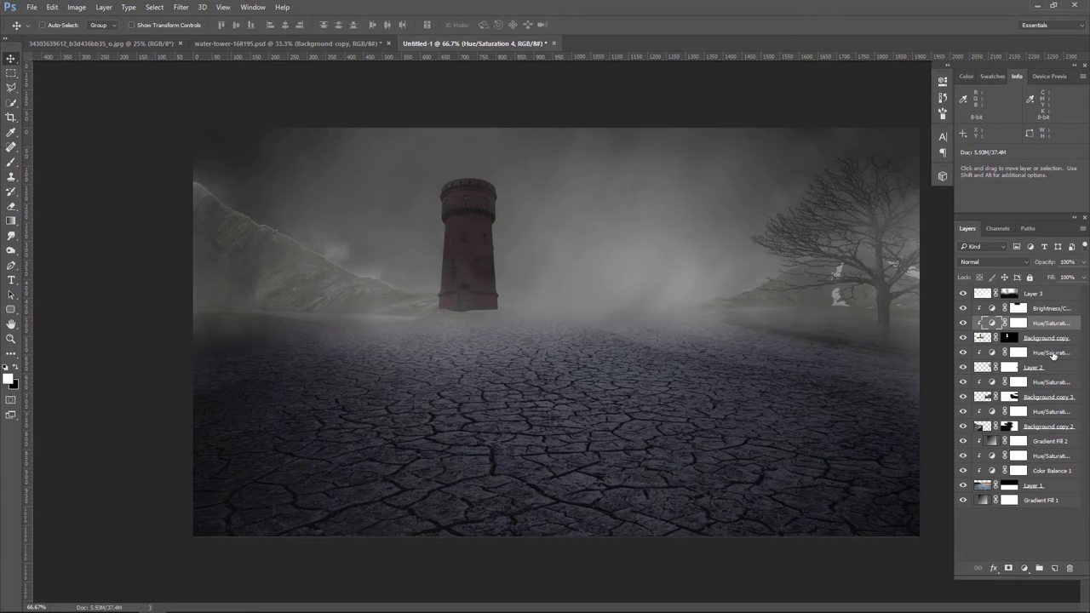
- Add Layer 4 above the fog and paint full-opacity white cloud fog around the tower base
{"action": "left_click", "coordinate": [1065, 294]}
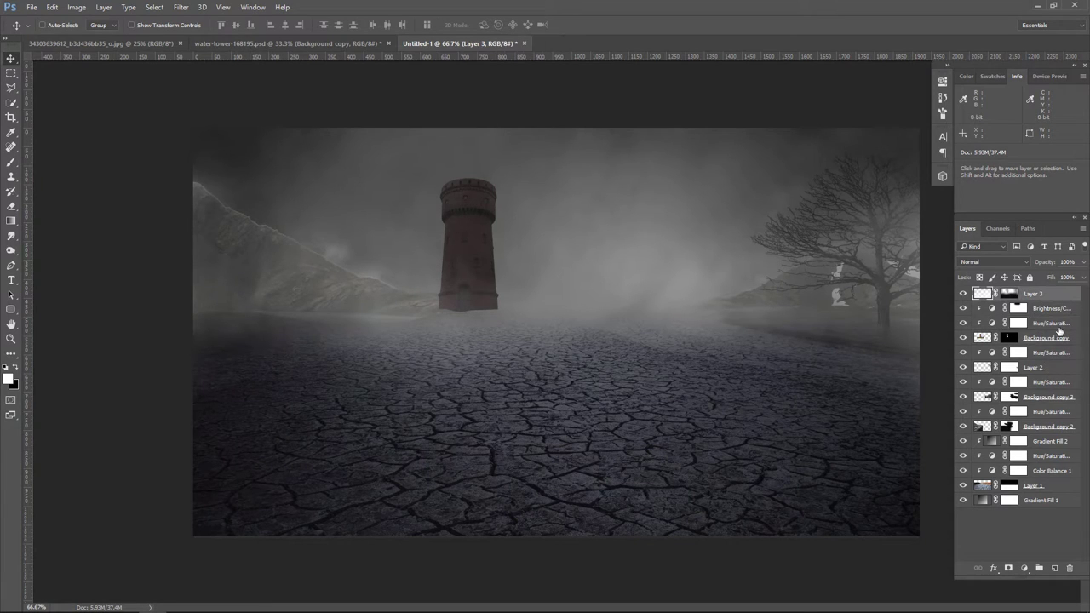
{"action": "left_click", "coordinate": [1055, 568]}
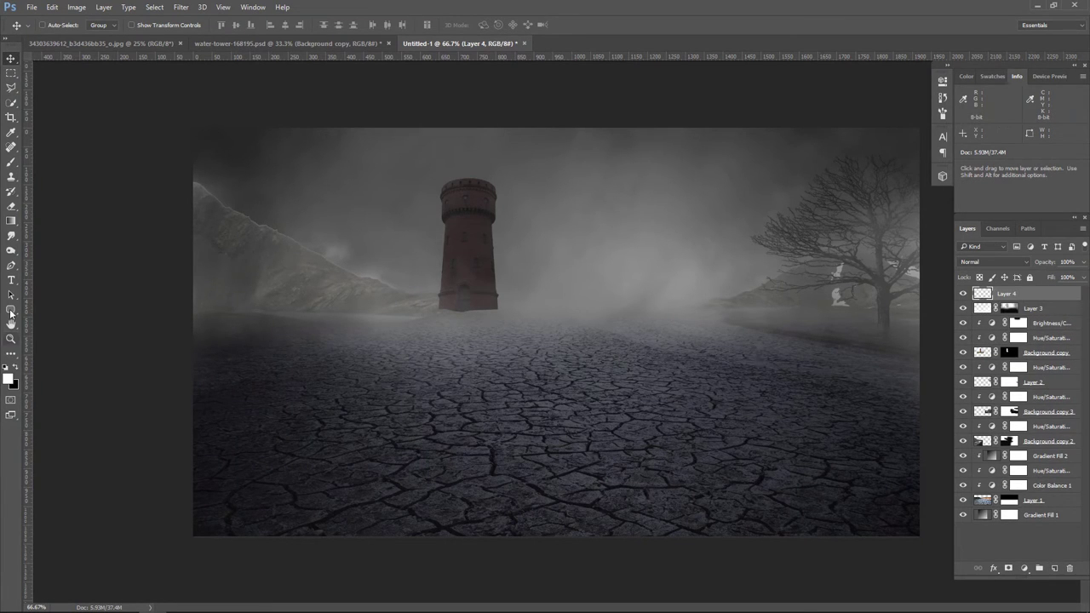
{"action": "left_click", "coordinate": [11, 162]}
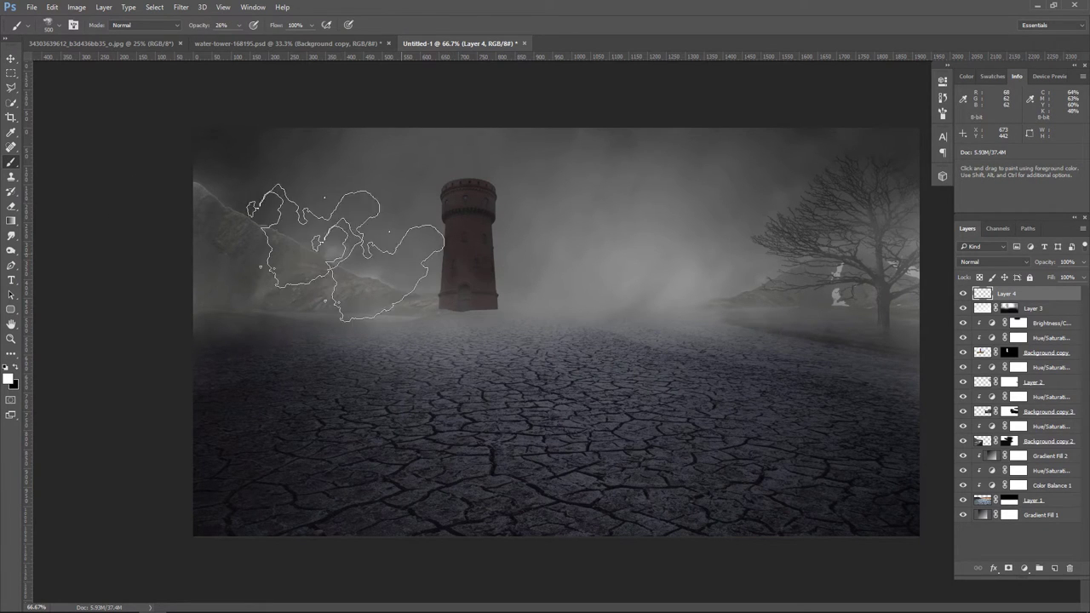
{"action": "left_click", "coordinate": [240, 25]}
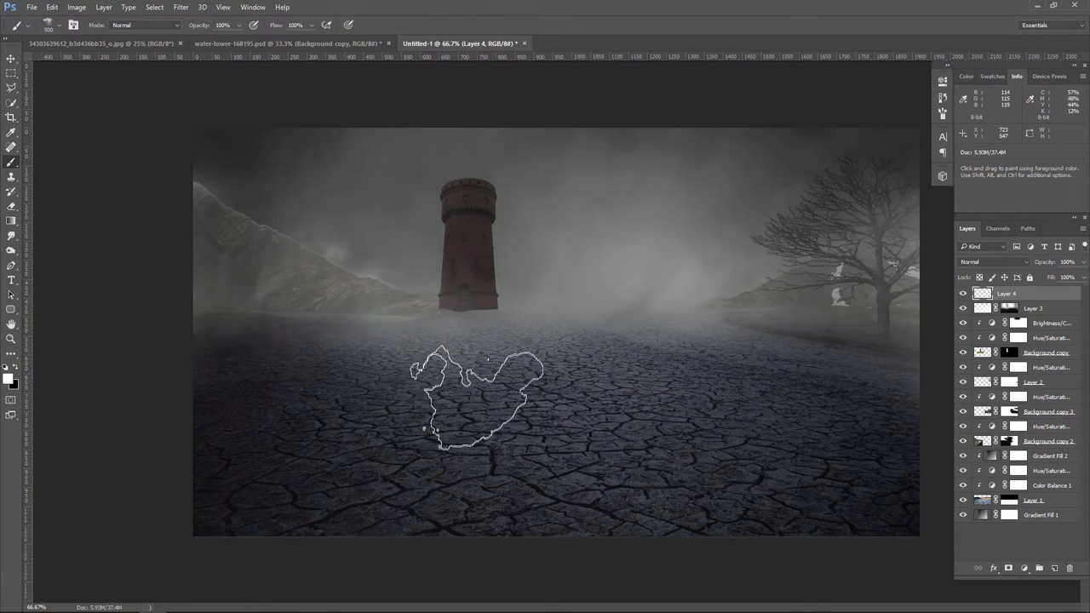
{"action": "mouse_move", "coordinate": [523, 304]}
{"action": "left_mouse_down"}
{"action": "mouse_move", "coordinate": [482, 310]}
{"action": "mouse_move", "coordinate": [547, 310]}
{"action": "left_mouse_up"}
{"action": "left_click", "coordinate": [362, 322]}
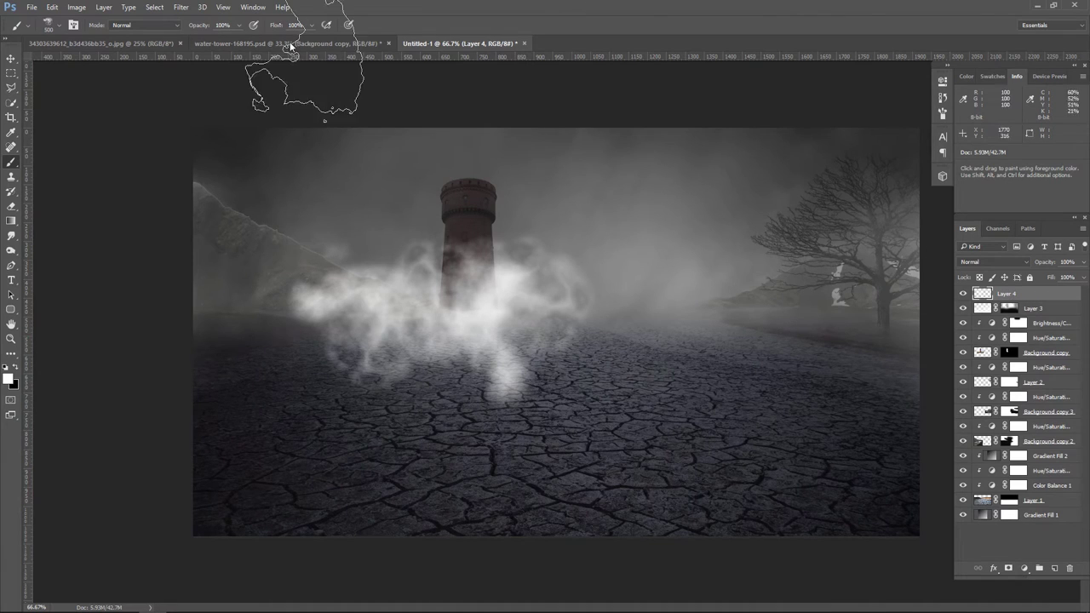
- Soften the painted fog with a 24.9-pixel Gaussian Blur
{"action": "left_click", "coordinate": [182, 7]}
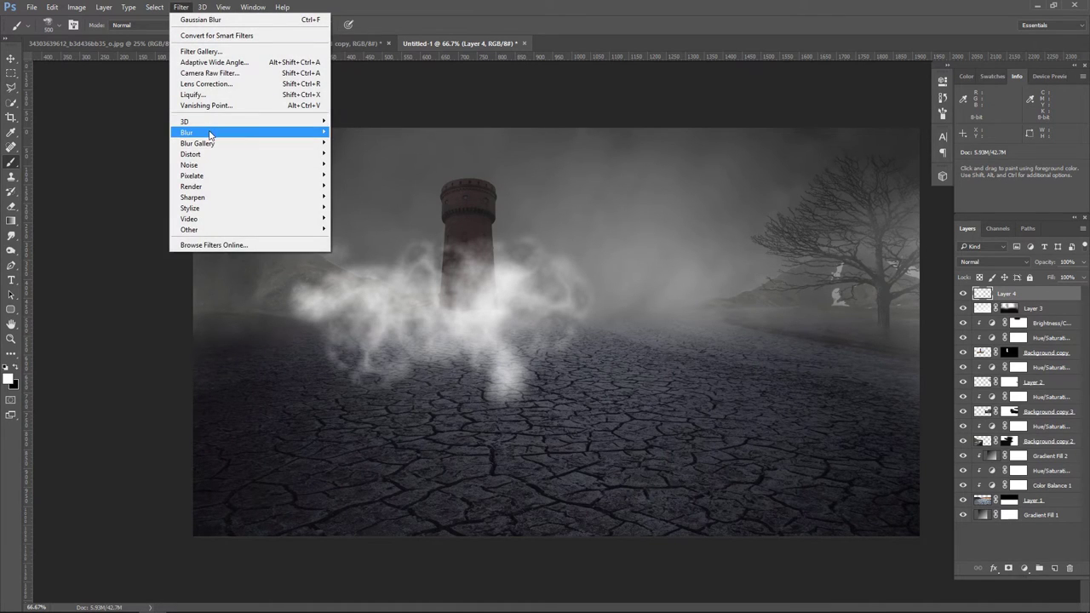
{"action": "left_click", "coordinate": [365, 177]}
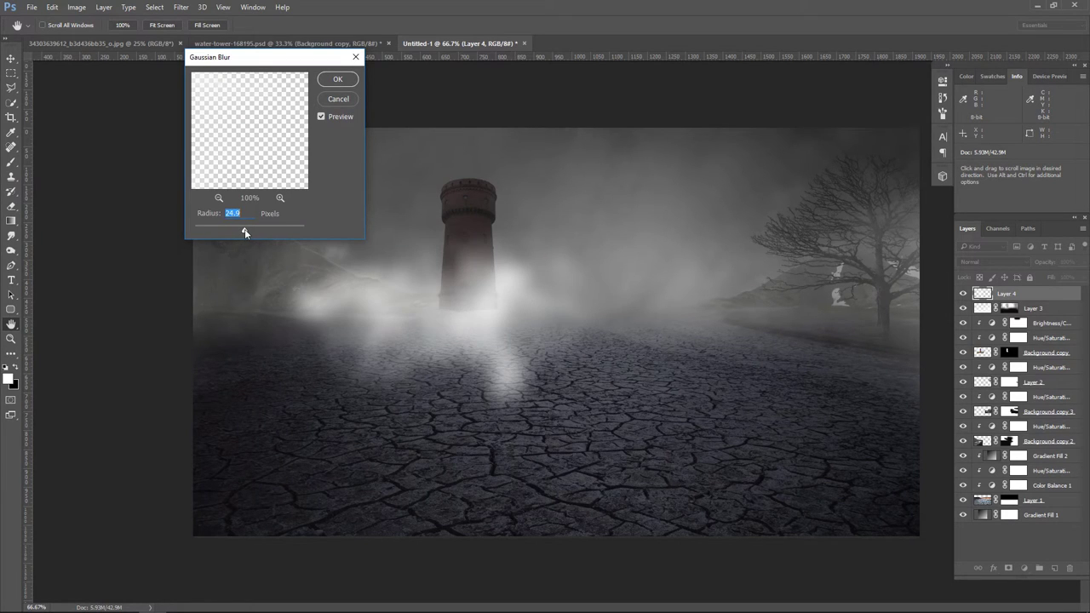
{"action": "left_click", "coordinate": [349, 81]}
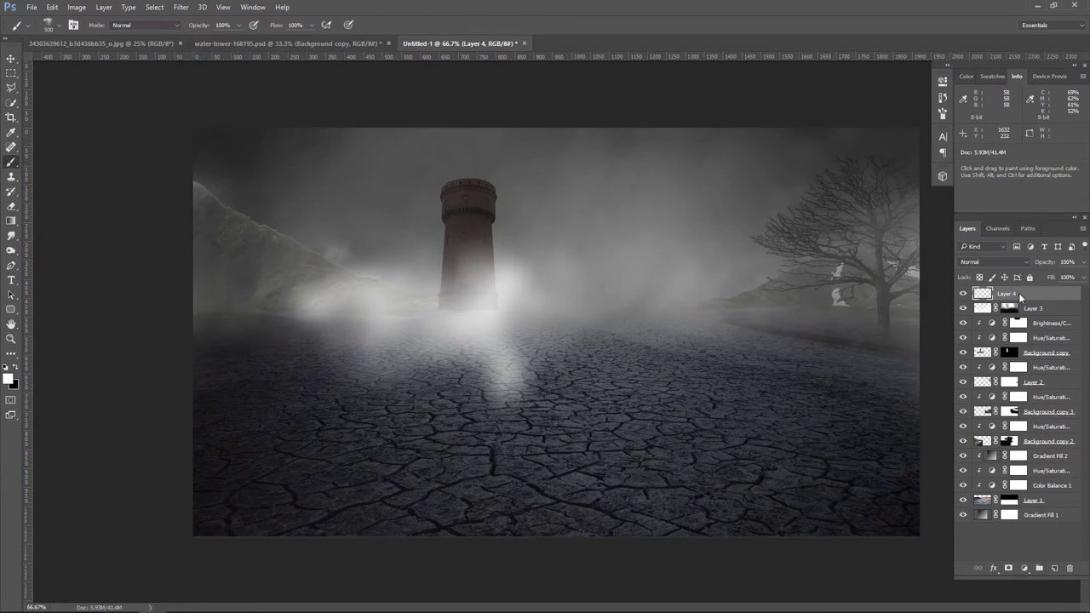
- Scale the fog down to about 56% width and 36% height at the tower's base
{"action": "key", "text": "ctrl+t"}
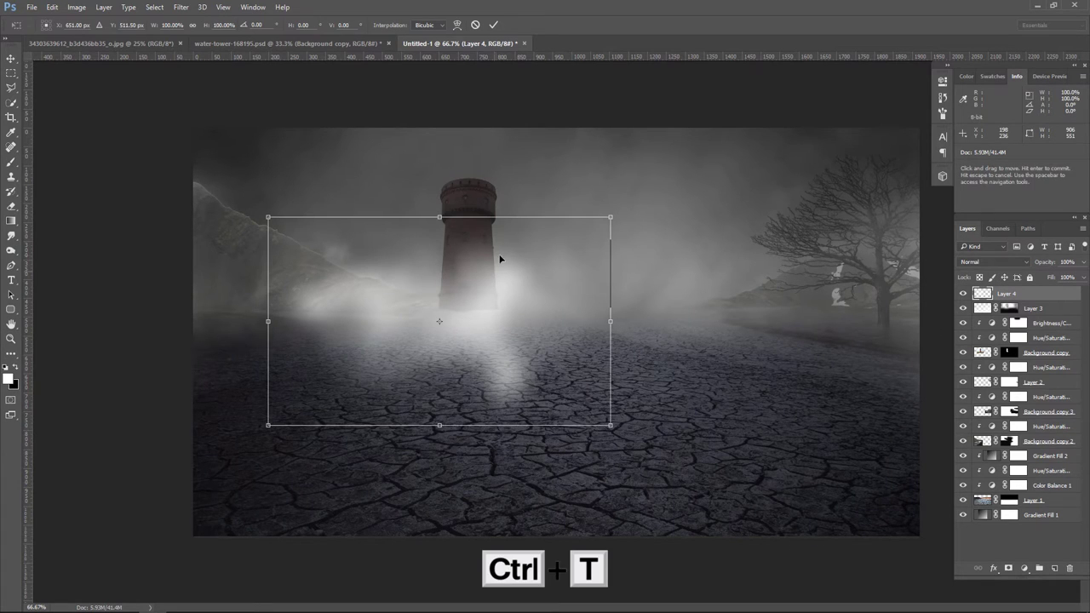
{"action": "left_click_drag", "start_coordinate": [447, 282], "coordinate": [460, 273]}
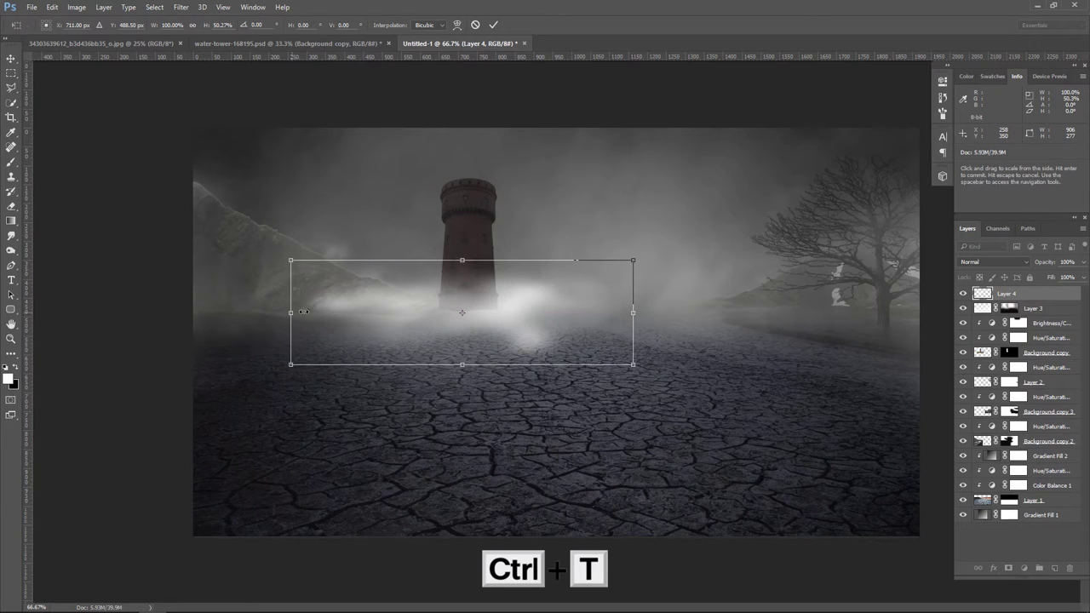
{"action": "left_click_drag", "start_coordinate": [298, 316], "coordinate": [366, 312]}
{"action": "left_click_drag", "start_coordinate": [540, 312], "coordinate": [515, 312]}
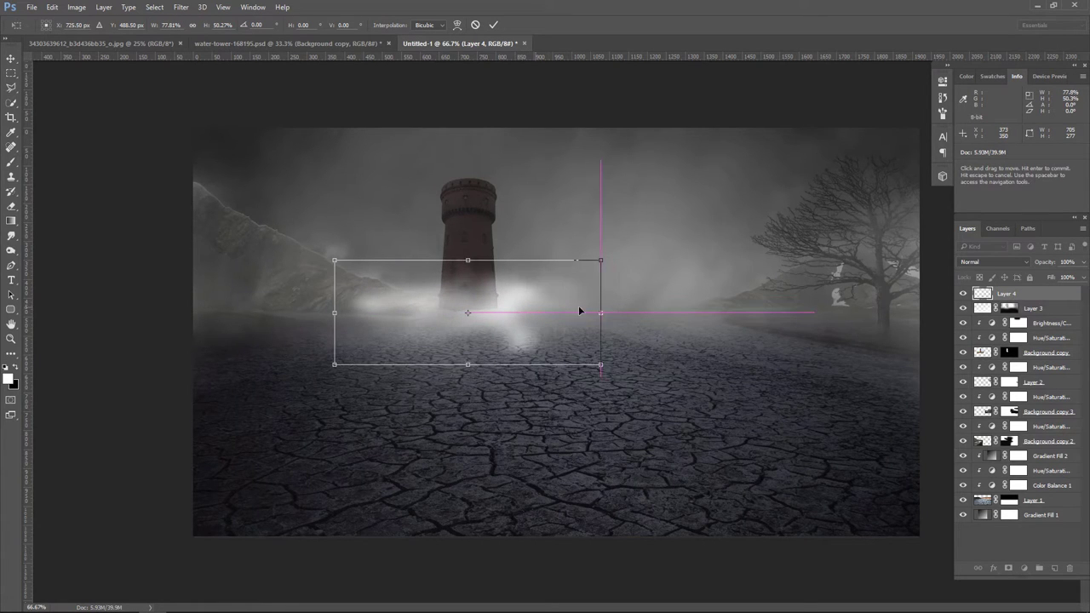
{"action": "left_click_drag", "start_coordinate": [594, 316], "coordinate": [516, 306]}
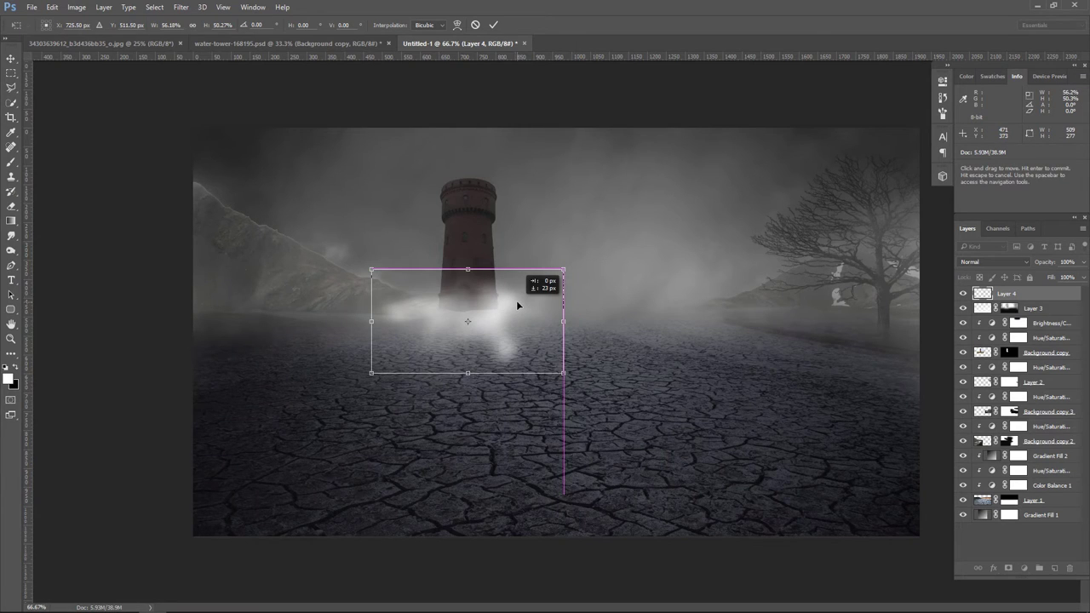
{"action": "left_click_drag", "start_coordinate": [474, 372], "coordinate": [474, 343]}
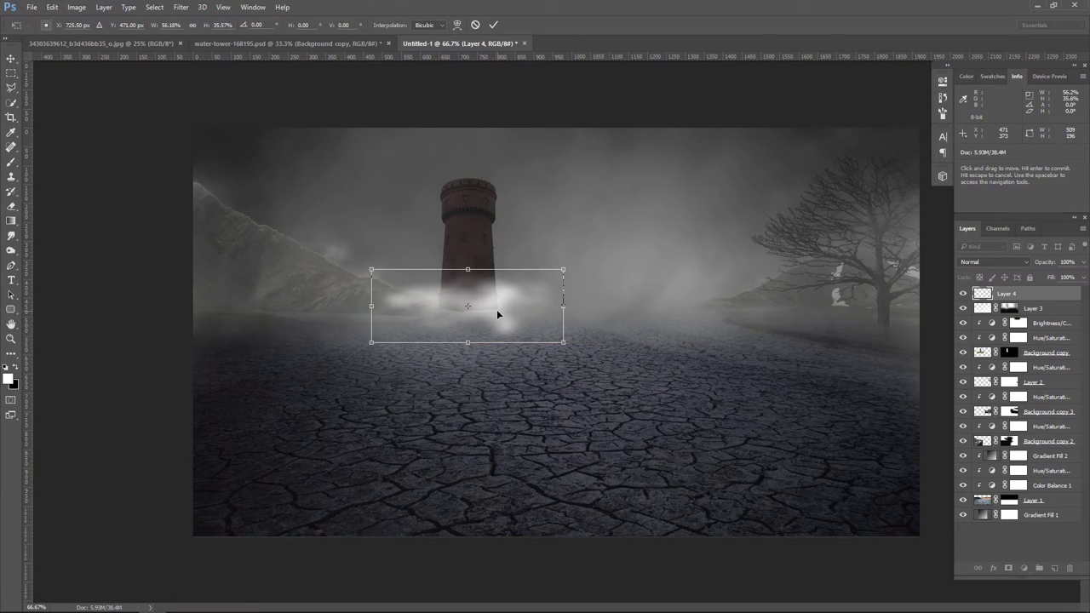
{"action": "key", "text": "b"}
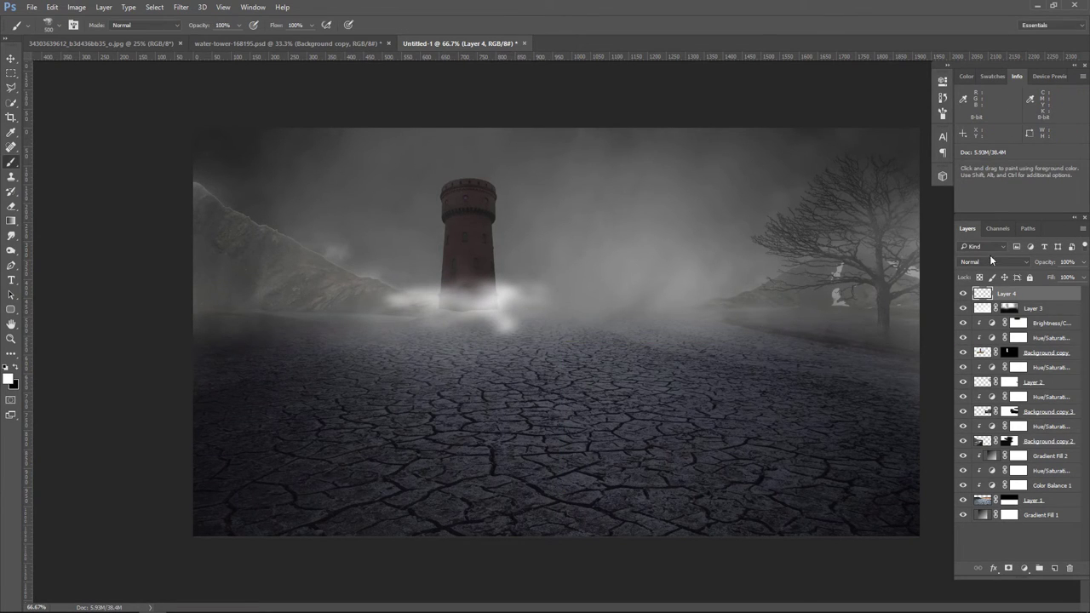
- Set the fog layer's blend mode to Soft Light
{"action": "left_click", "coordinate": [988, 260]}
{"action": "left_click", "coordinate": [979, 380]}
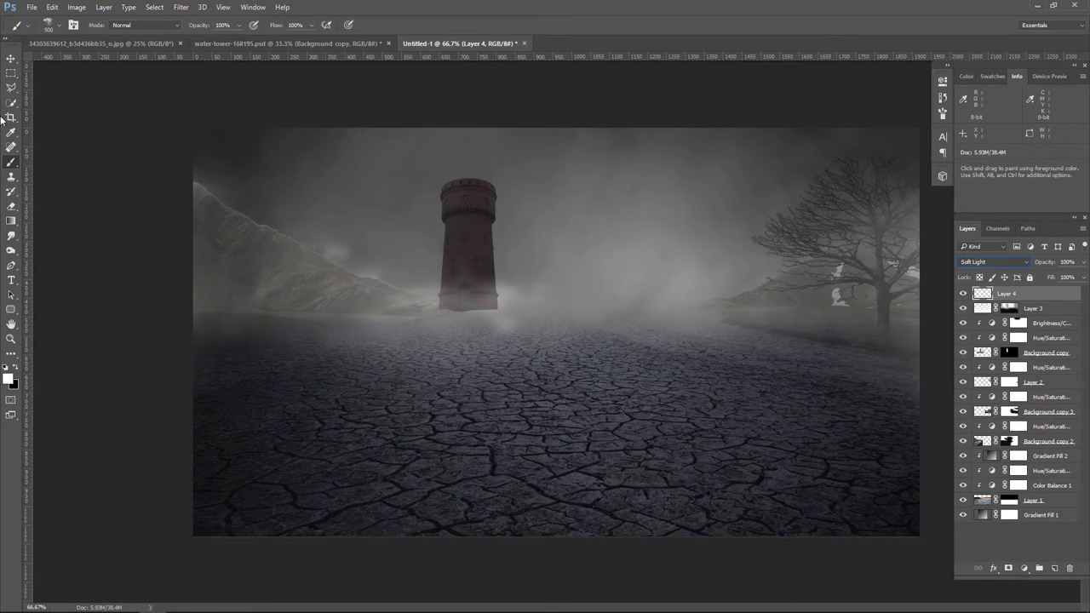
{"action": "left_click", "coordinate": [1071, 353]}
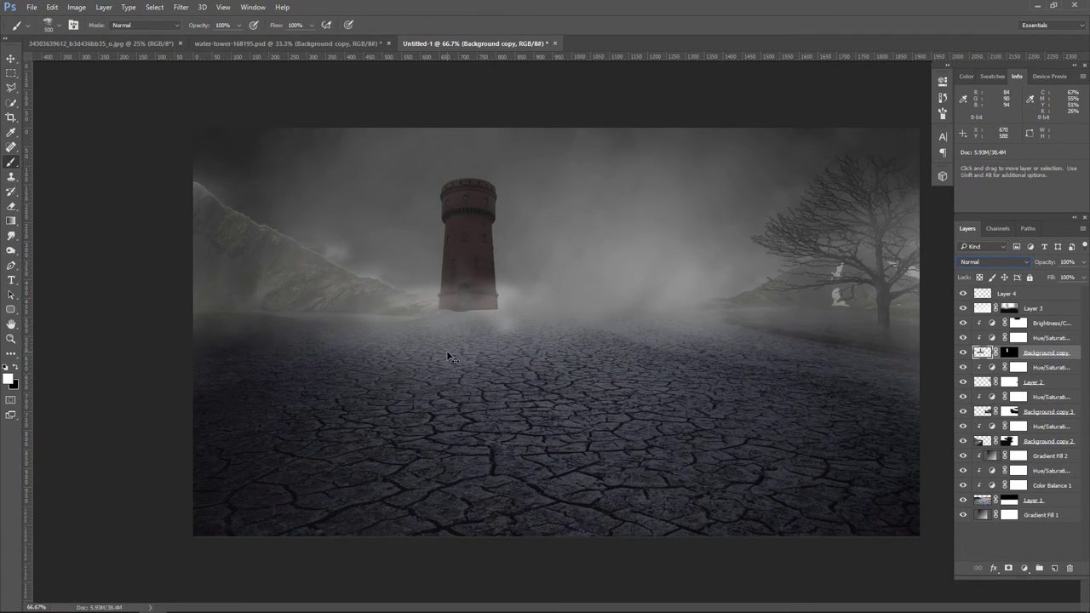
- On new Layer 5, brush 150 px cloud fog over the tower's doorway, base and lower-left ground
{"action": "key", "text": "ctrl+plus"}
{"action": "key", "text": "ctrl+plus"}
{"action": "key", "text": "ctrl+plus"}
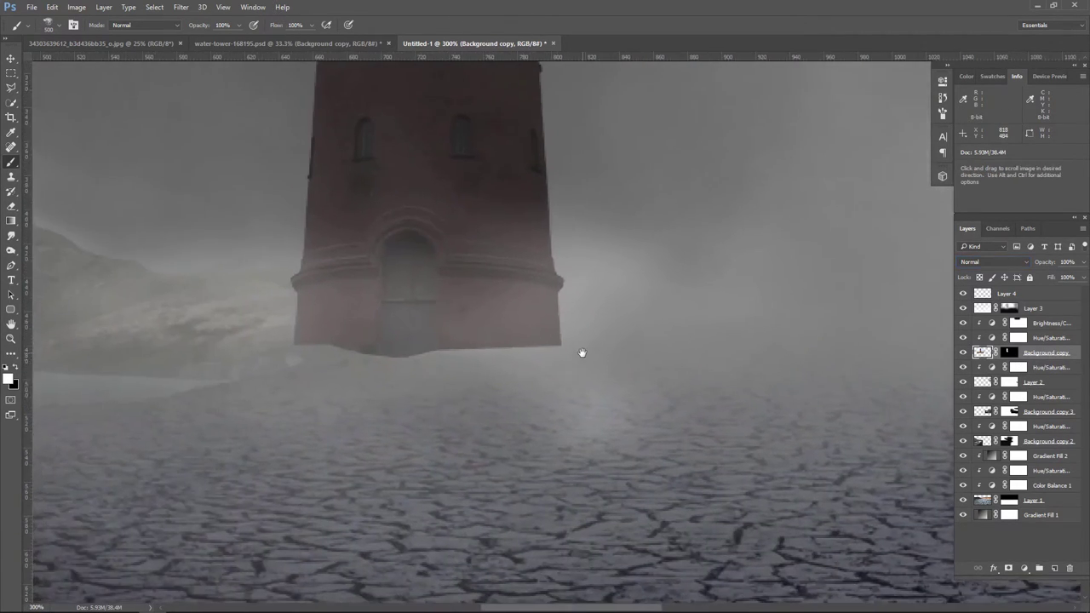
{"action": "left_click", "coordinate": [1053, 569]}
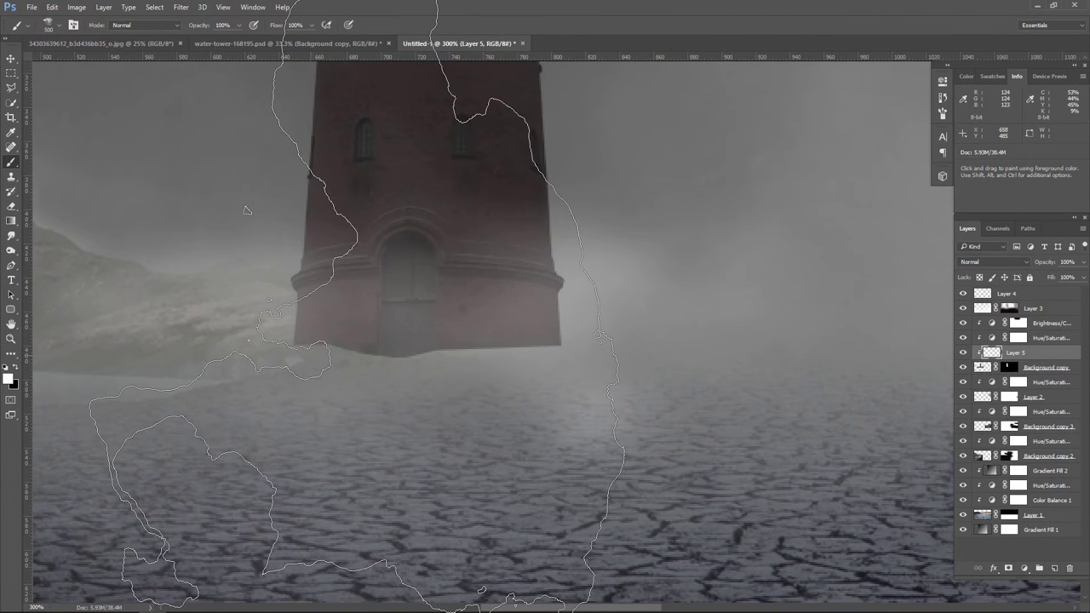
{"action": "key", "text": "bracketleft"}
{"action": "key", "text": "bracketleft"}
{"action": "key", "text": "bracketleft"}
{"action": "key", "text": "bracketleft"}
{"action": "key", "text": "bracketleft"}
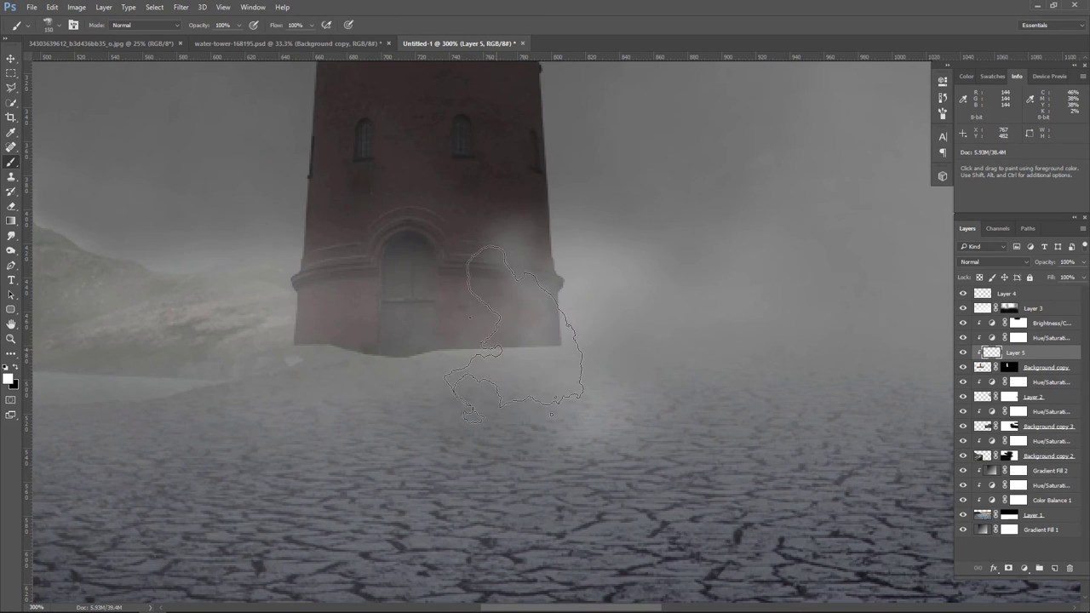
{"action": "mouse_move", "coordinate": [512, 334]}
{"action": "left_mouse_down"}
{"action": "mouse_move", "coordinate": [503, 322]}
{"action": "mouse_move", "coordinate": [545, 277]}
{"action": "mouse_move", "coordinate": [563, 308]}
{"action": "left_mouse_up"}
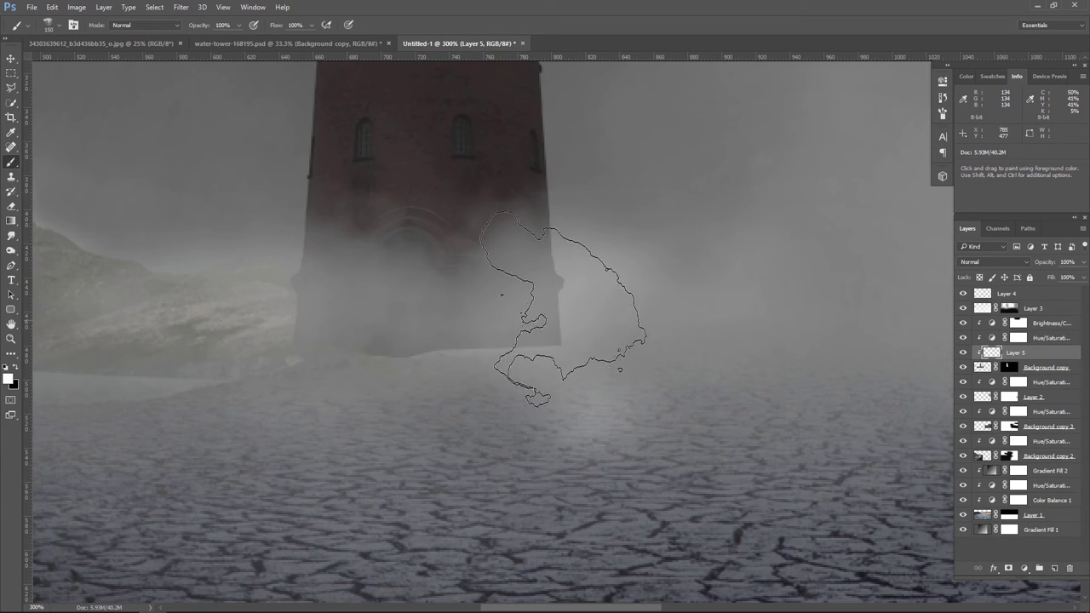
{"action": "left_click_drag", "start_coordinate": [562, 308], "coordinate": [281, 447]}
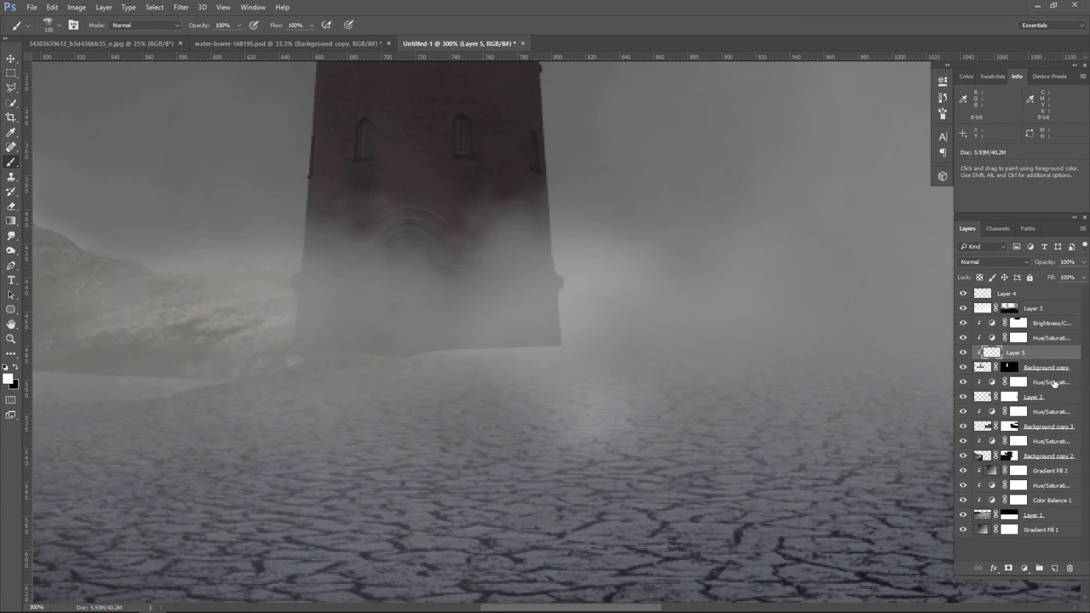
{"action": "left_click", "coordinate": [1005, 372]}
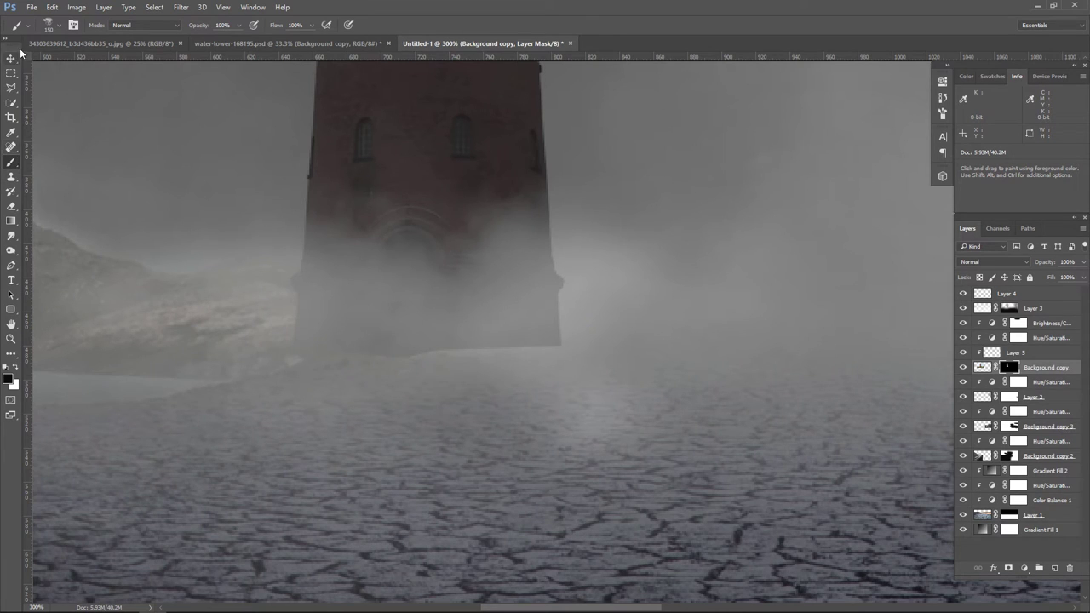
- With a soft 100 px cloud brush, paint white onto Background copy's mask around the tower base
{"action": "left_click", "coordinate": [57, 29]}
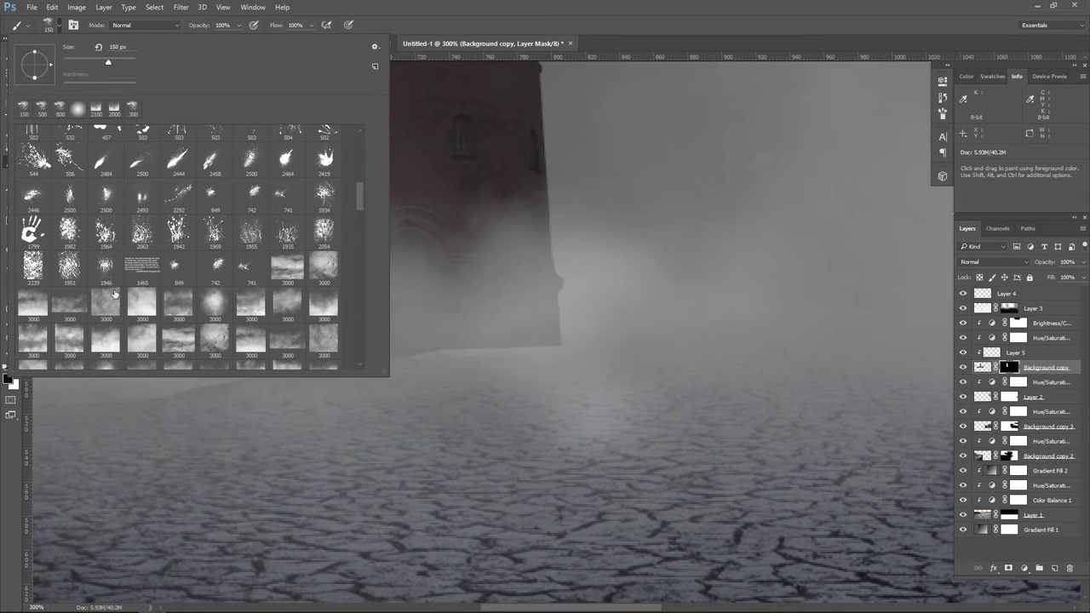
{"action": "left_click_drag", "start_coordinate": [362, 199], "coordinate": [359, 283]}
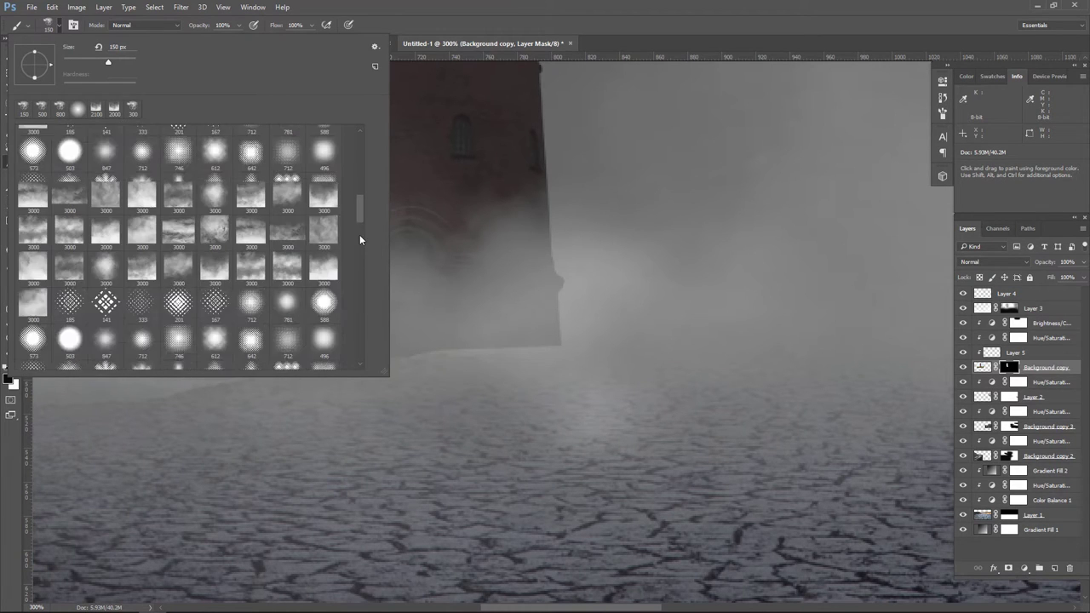
{"action": "left_click", "coordinate": [324, 201]}
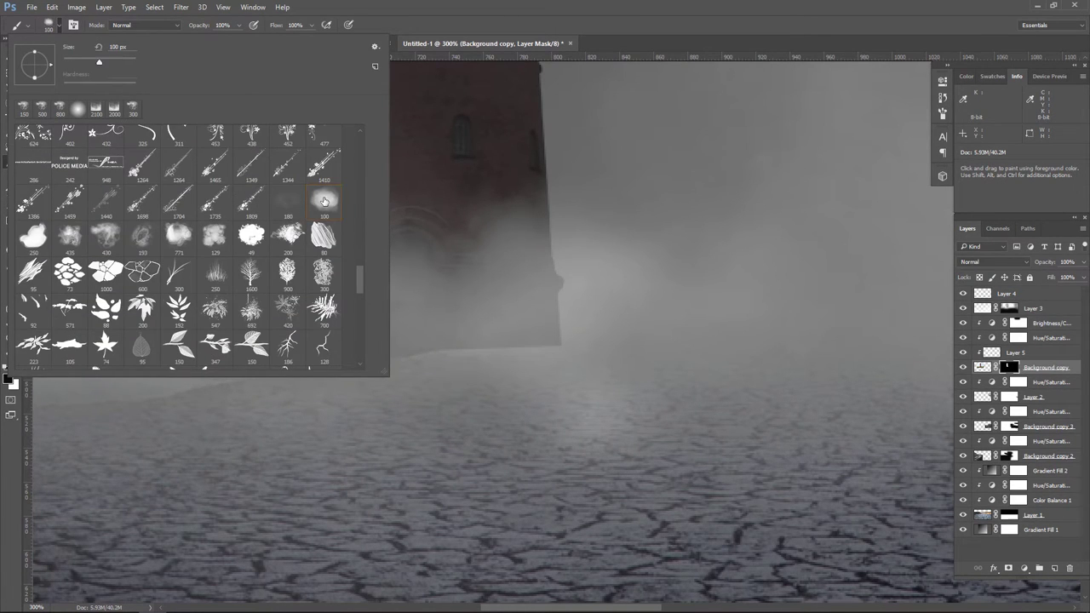
{"action": "left_click", "coordinate": [639, 5]}
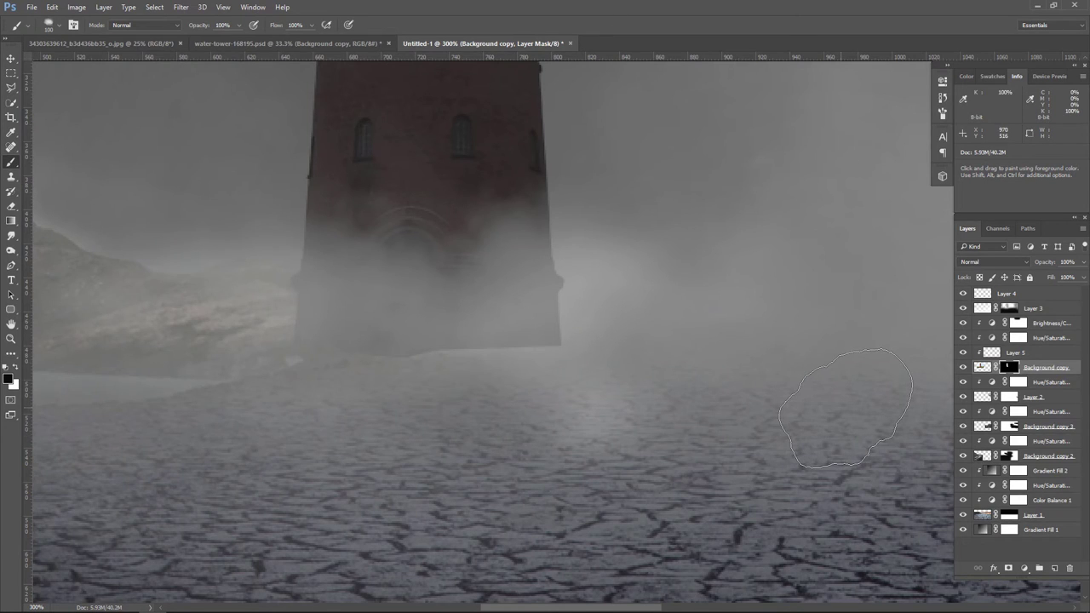
{"action": "key", "text": "x"}
{"action": "left_click_drag", "start_coordinate": [328, 400], "coordinate": [371, 396]}
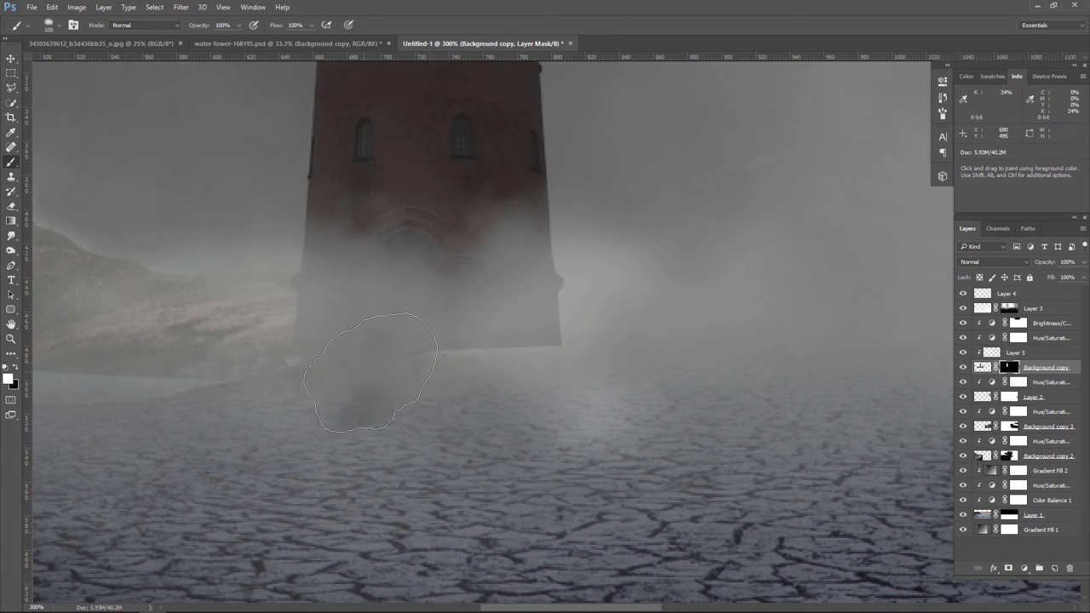
{"action": "left_click_drag", "start_coordinate": [459, 378], "coordinate": [567, 362]}
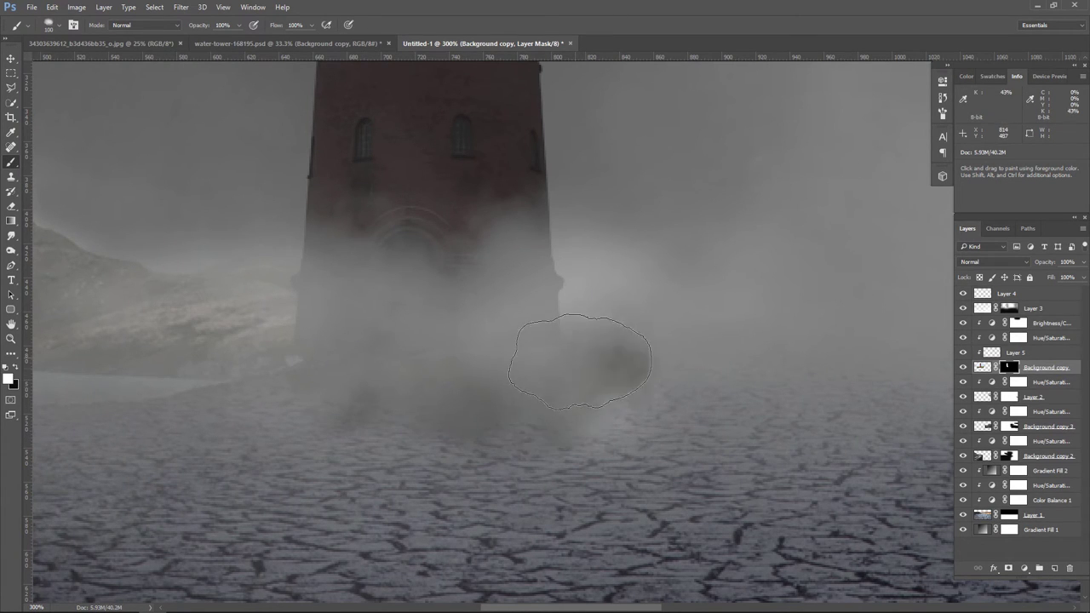
{"action": "left_click_drag", "start_coordinate": [231, 389], "coordinate": [309, 407]}
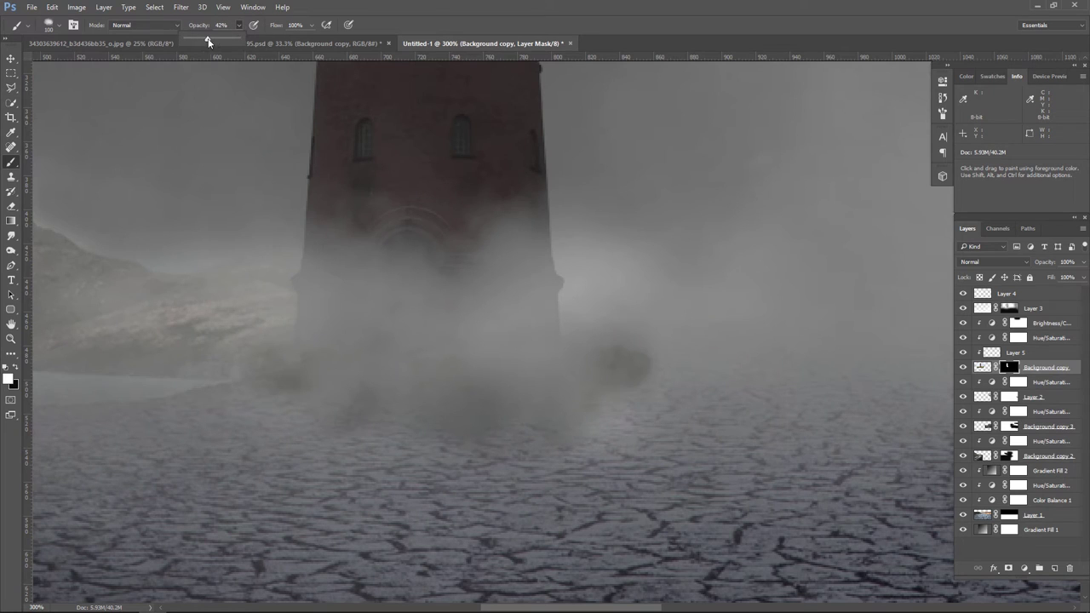
- At 30% opacity in black, erase the dark fog blob right of the tower
{"action": "left_click_drag", "start_coordinate": [211, 36], "coordinate": [206, 37]}
{"action": "left_click", "coordinate": [17, 370]}
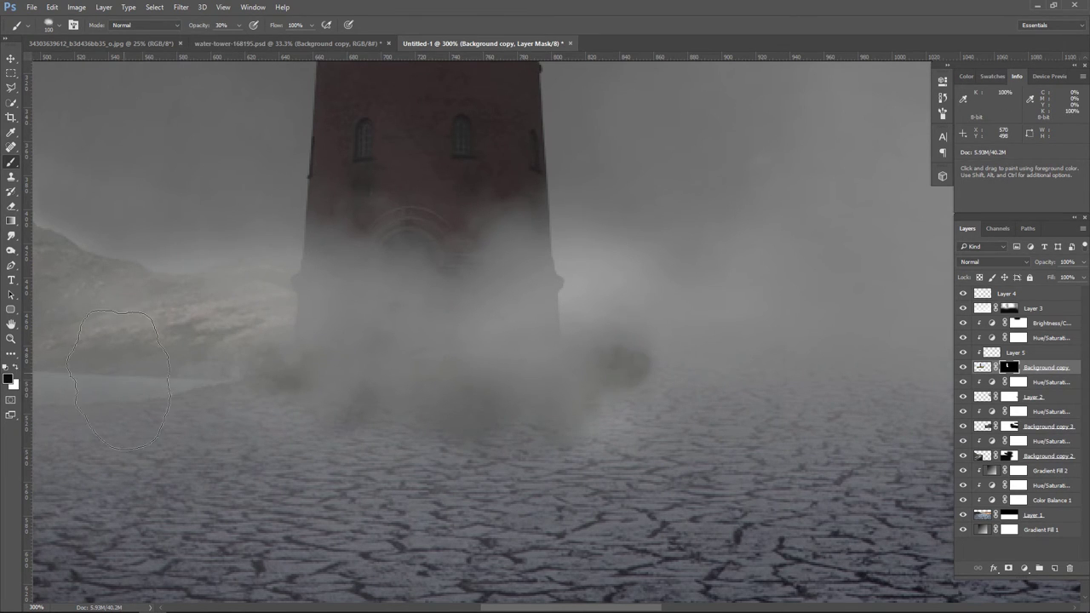
{"action": "left_click_drag", "start_coordinate": [621, 357], "coordinate": [627, 401]}
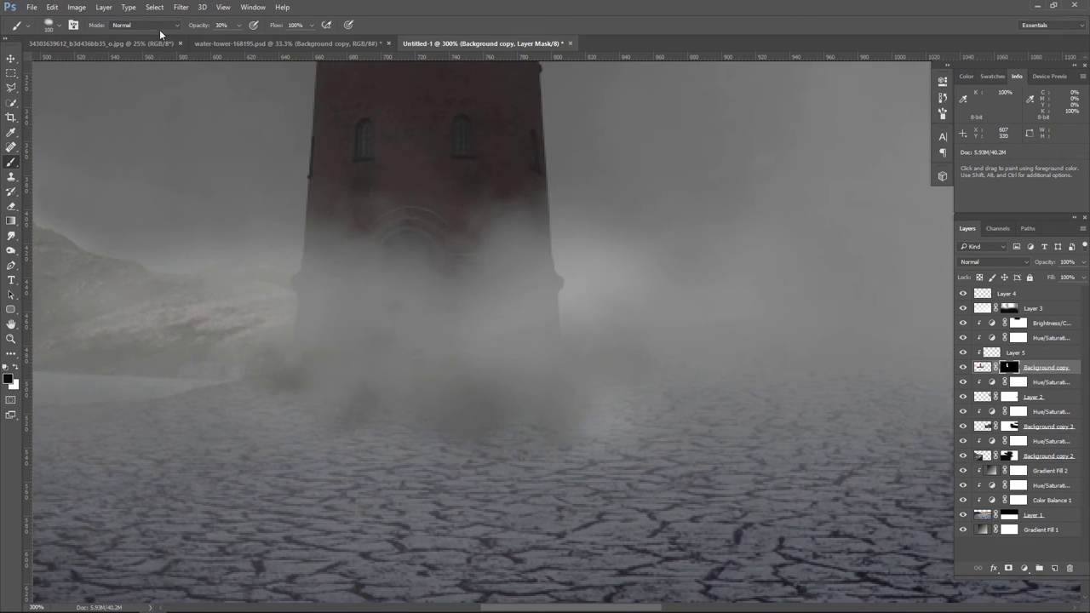
{"action": "left_click", "coordinate": [52, 27]}
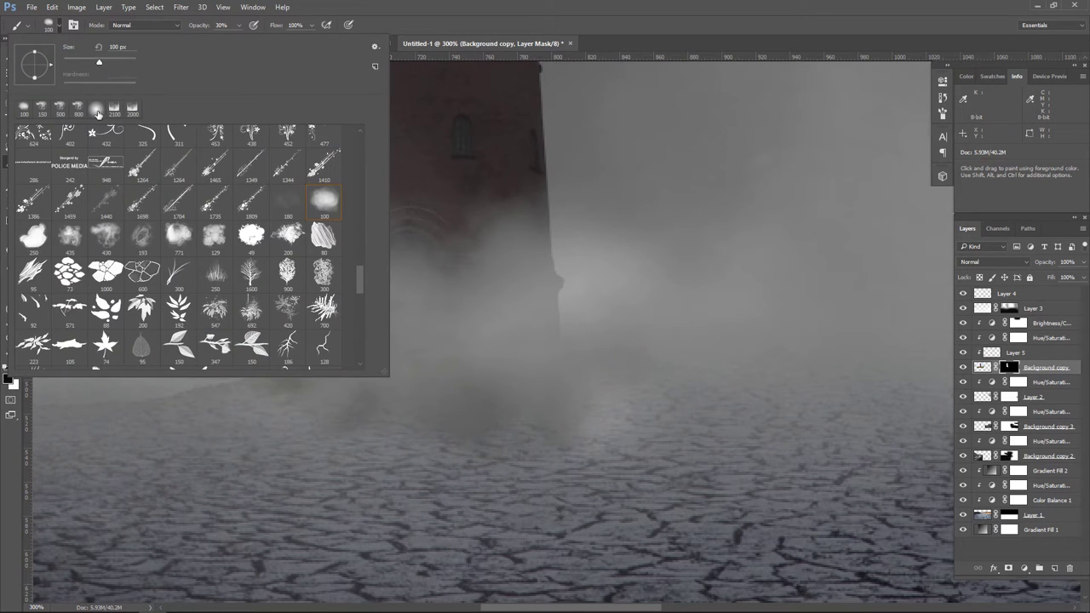
{"action": "double_click", "coordinate": [96, 112]}
{"action": "key", "text": "bracketleft"}
{"action": "key", "text": "bracketleft"}
{"action": "key", "text": "bracketleft"}
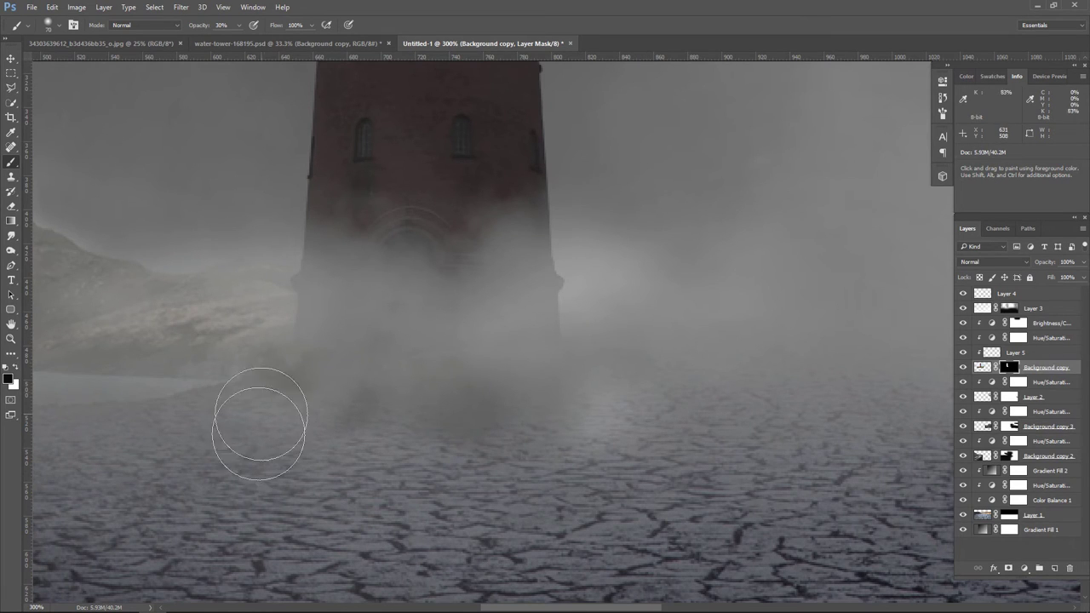
- Blend the tower base into the mist with a 70 px brush, then fit the image on screen
{"action": "mouse_move", "coordinate": [445, 425]}
{"action": "left_mouse_down"}
{"action": "mouse_move", "coordinate": [556, 481]}
{"action": "mouse_move", "coordinate": [567, 382]}
{"action": "left_mouse_up"}
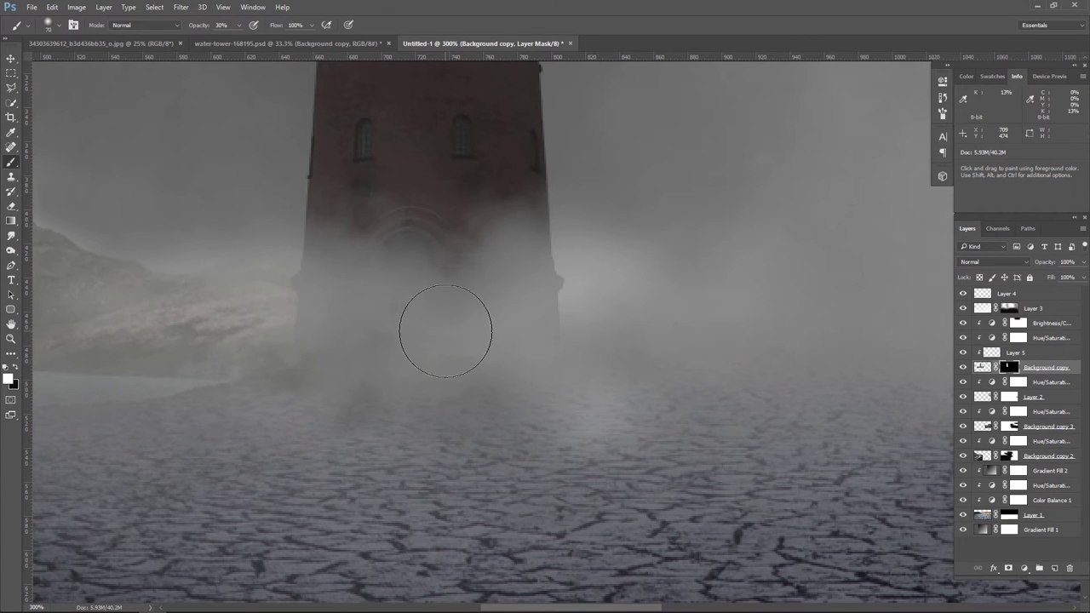
{"action": "mouse_move", "coordinate": [445, 331]}
{"action": "left_mouse_down"}
{"action": "mouse_move", "coordinate": [316, 340]}
{"action": "mouse_move", "coordinate": [235, 389]}
{"action": "mouse_move", "coordinate": [266, 324]}
{"action": "left_mouse_up"}
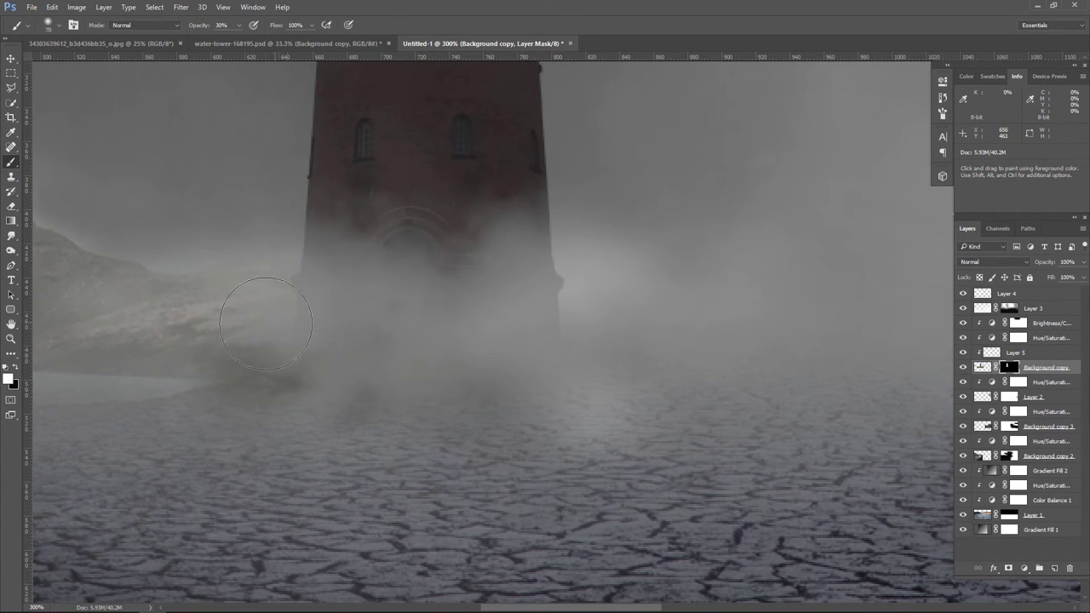
{"action": "mouse_move", "coordinate": [537, 318]}
{"action": "left_mouse_down"}
{"action": "mouse_move", "coordinate": [625, 297]}
{"action": "mouse_move", "coordinate": [638, 323]}
{"action": "mouse_move", "coordinate": [618, 343]}
{"action": "mouse_move", "coordinate": [616, 394]}
{"action": "left_mouse_up"}
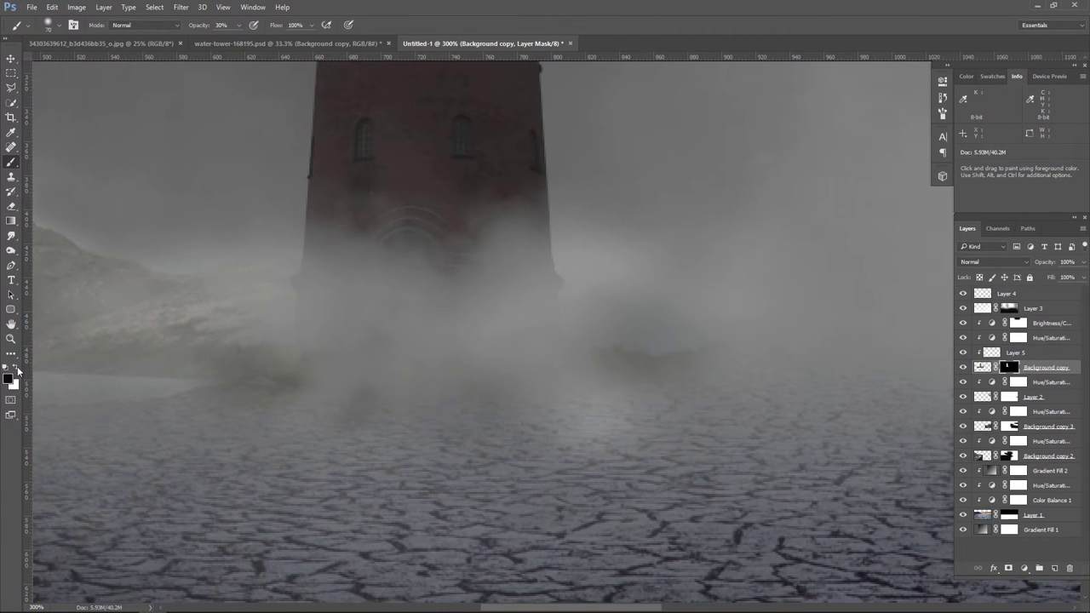
{"action": "left_click_drag", "start_coordinate": [702, 383], "coordinate": [652, 340]}
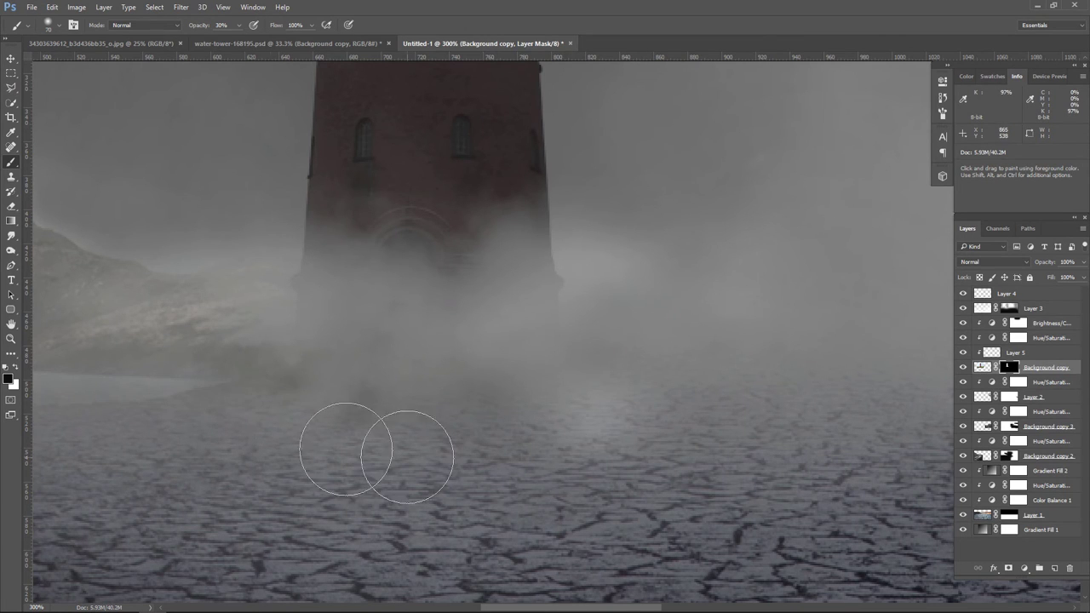
{"action": "mouse_move", "coordinate": [316, 358]}
{"action": "left_mouse_down"}
{"action": "mouse_move", "coordinate": [256, 400]}
{"action": "mouse_move", "coordinate": [243, 439]}
{"action": "left_mouse_up"}
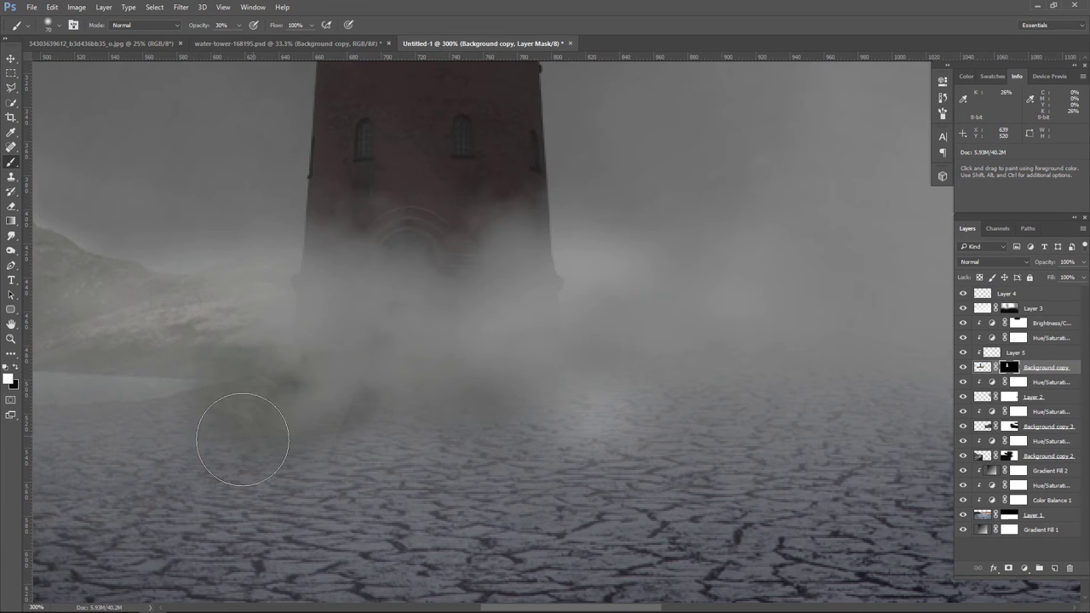
{"action": "left_click", "coordinate": [17, 366]}
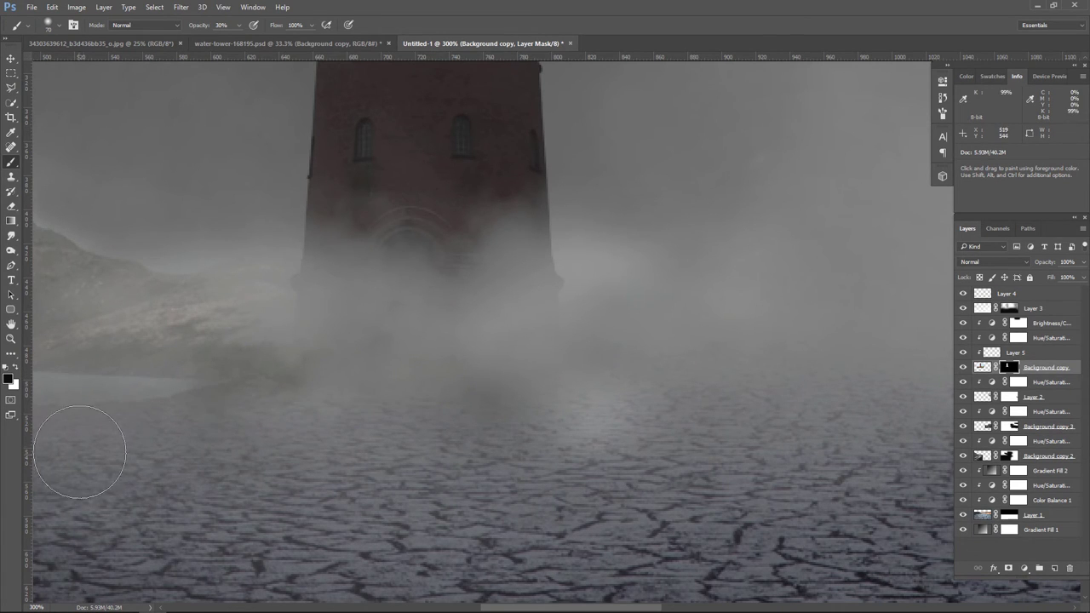
{"action": "key", "text": "ctrl+0"}
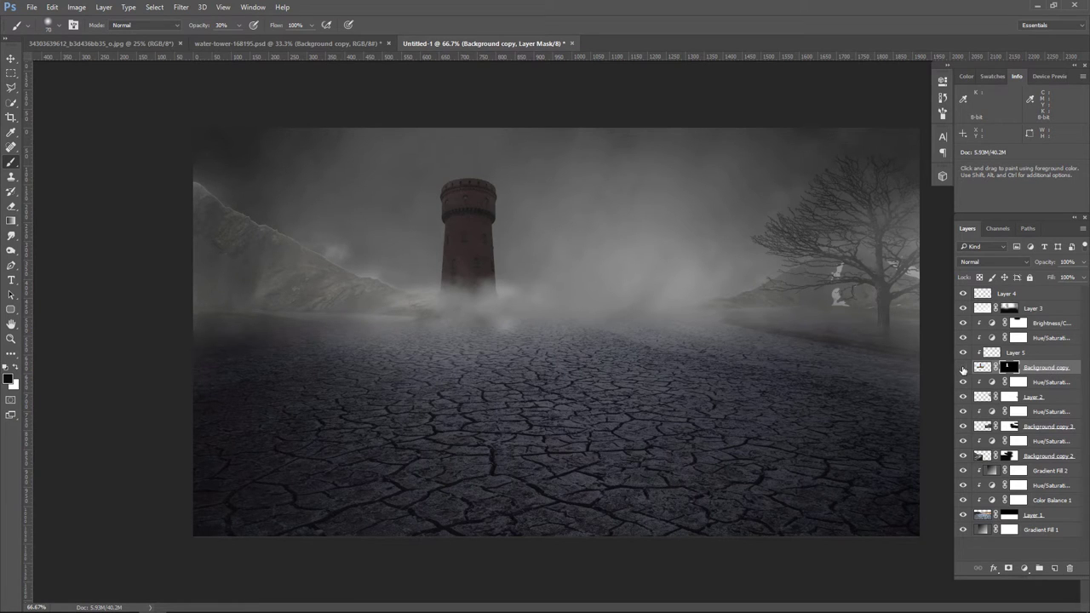
- Add a new layer above the adjustment layer with a white 500 px soft round brush at 100% opacity
{"action": "left_click", "coordinate": [963, 369]}
{"action": "left_click", "coordinate": [1064, 385]}
{"action": "left_click", "coordinate": [1055, 568]}
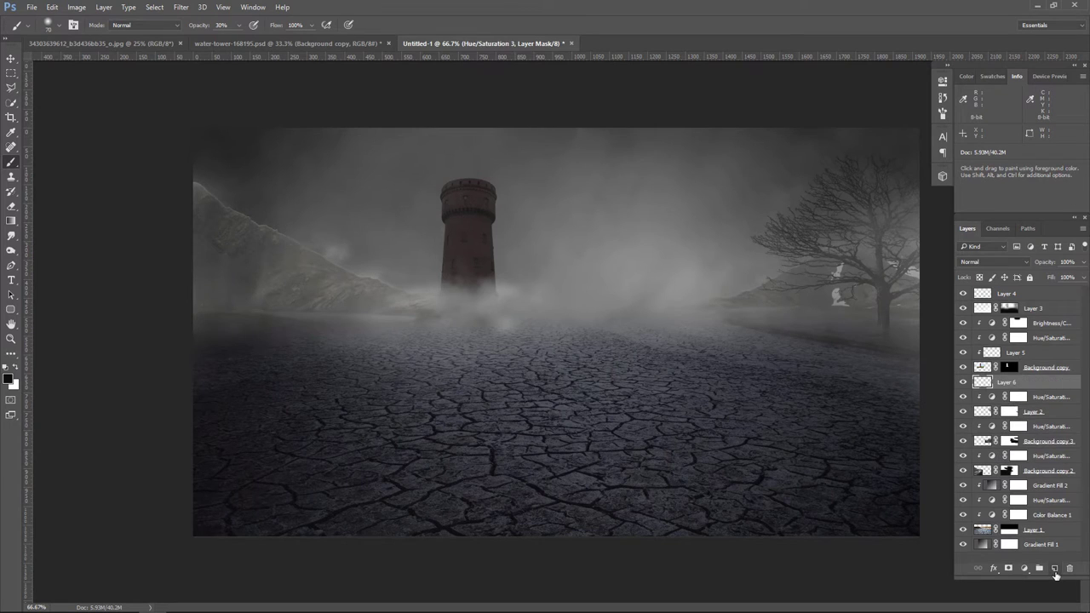
{"action": "key", "text": "x"}
{"action": "left_click", "coordinate": [57, 28]}
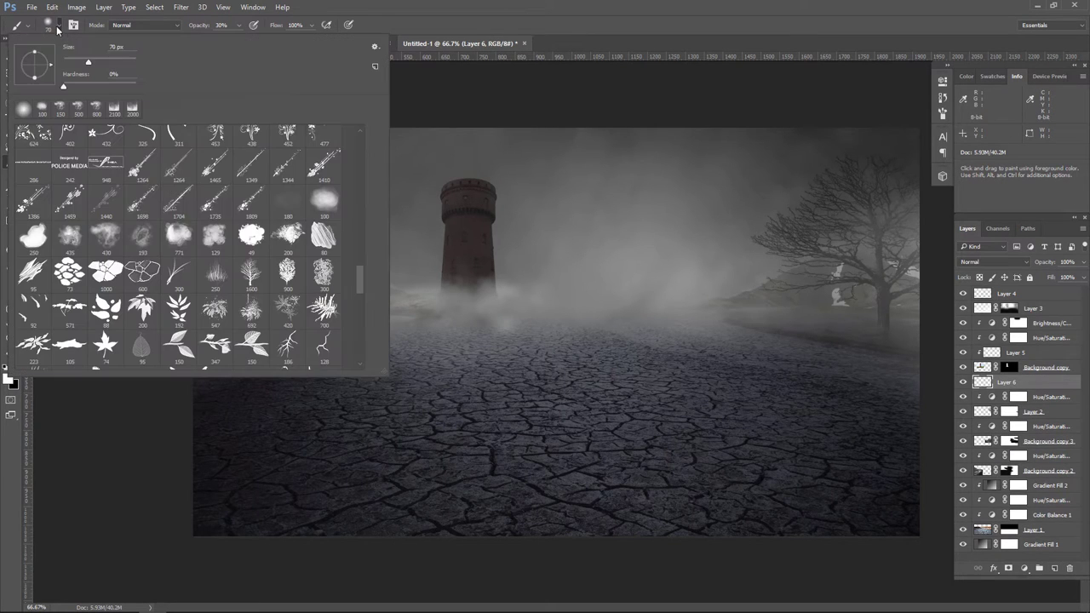
{"action": "double_click", "coordinate": [43, 111]}
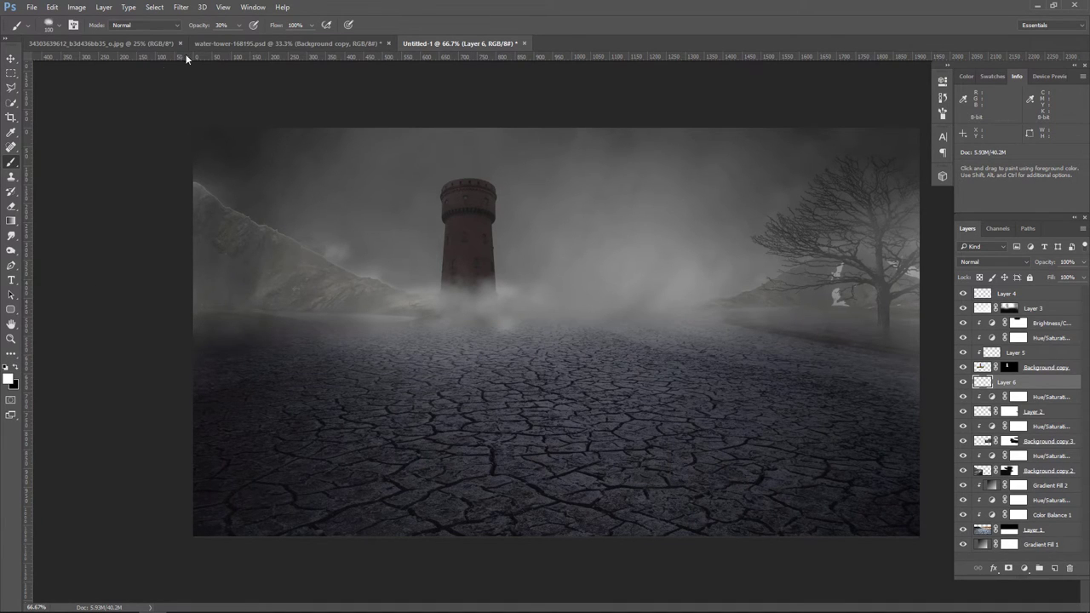
{"action": "left_click", "coordinate": [238, 25]}
{"action": "left_click_drag", "start_coordinate": [243, 39], "coordinate": [273, 39]}
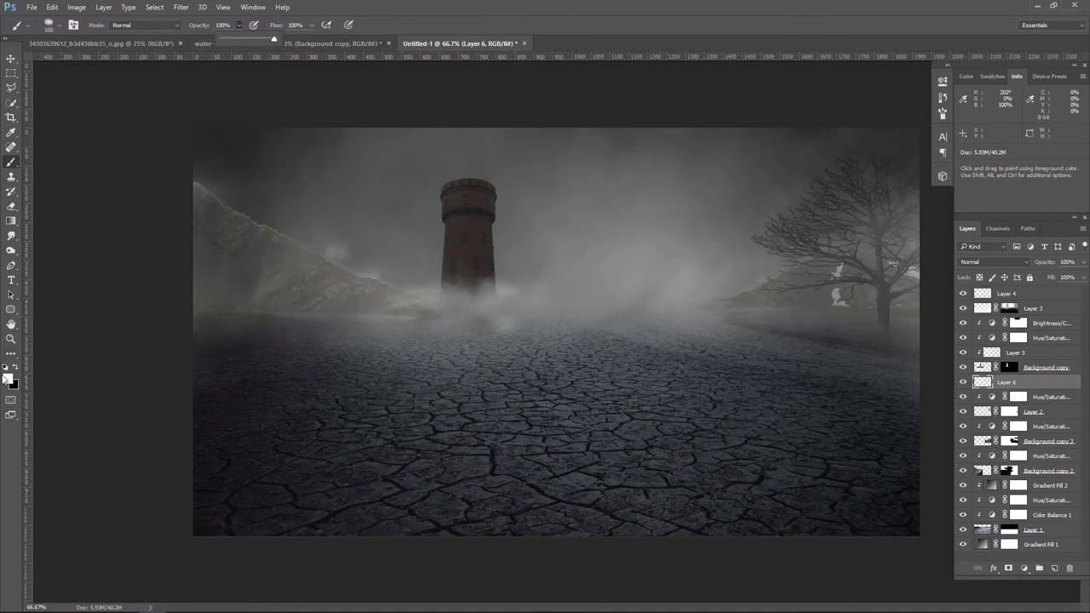
{"action": "key", "text": "bracketright"}
{"action": "key", "text": "bracketright"}
{"action": "key", "text": "bracketright"}
{"action": "key", "text": "bracketright"}
{"action": "key", "text": "bracketright"}
{"action": "key", "text": "bracketright"}
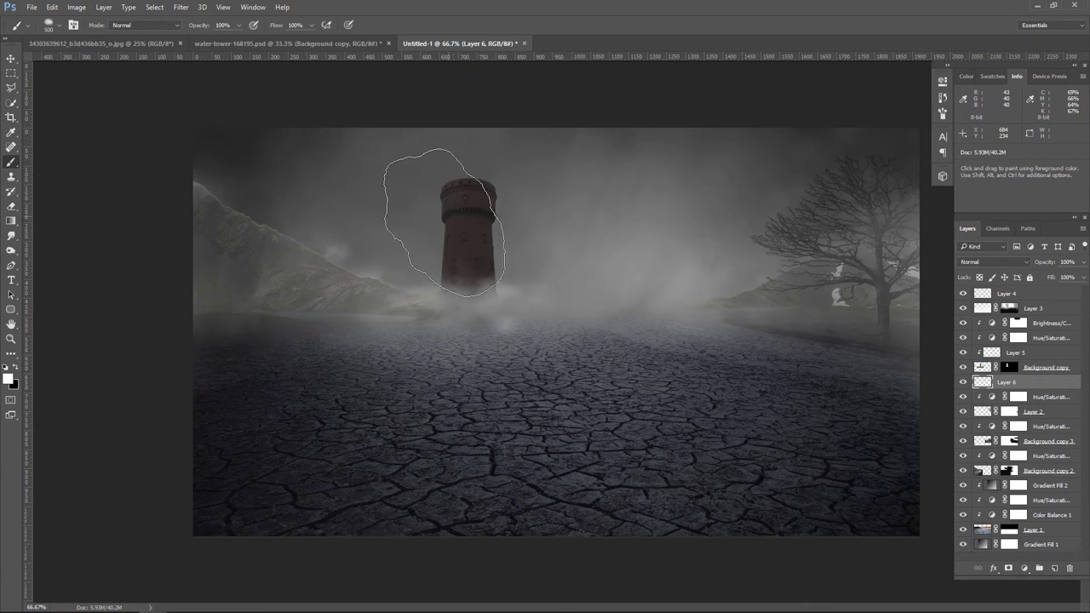
- Paint white Soft Light fog around the tower, the left hills and the tower base
{"action": "mouse_move", "coordinate": [435, 224]}
{"action": "left_mouse_down"}
{"action": "mouse_move", "coordinate": [424, 168]}
{"action": "mouse_move", "coordinate": [316, 175]}
{"action": "mouse_move", "coordinate": [316, 199]}
{"action": "mouse_move", "coordinate": [564, 265]}
{"action": "mouse_move", "coordinate": [601, 183]}
{"action": "mouse_move", "coordinate": [656, 213]}
{"action": "left_mouse_up"}
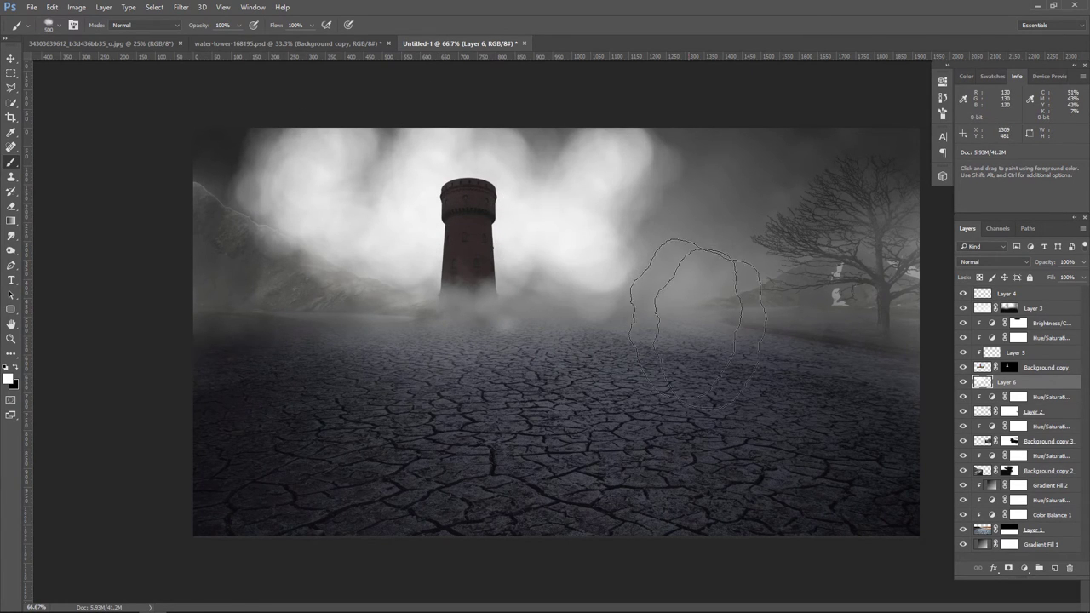
{"action": "left_click", "coordinate": [995, 262]}
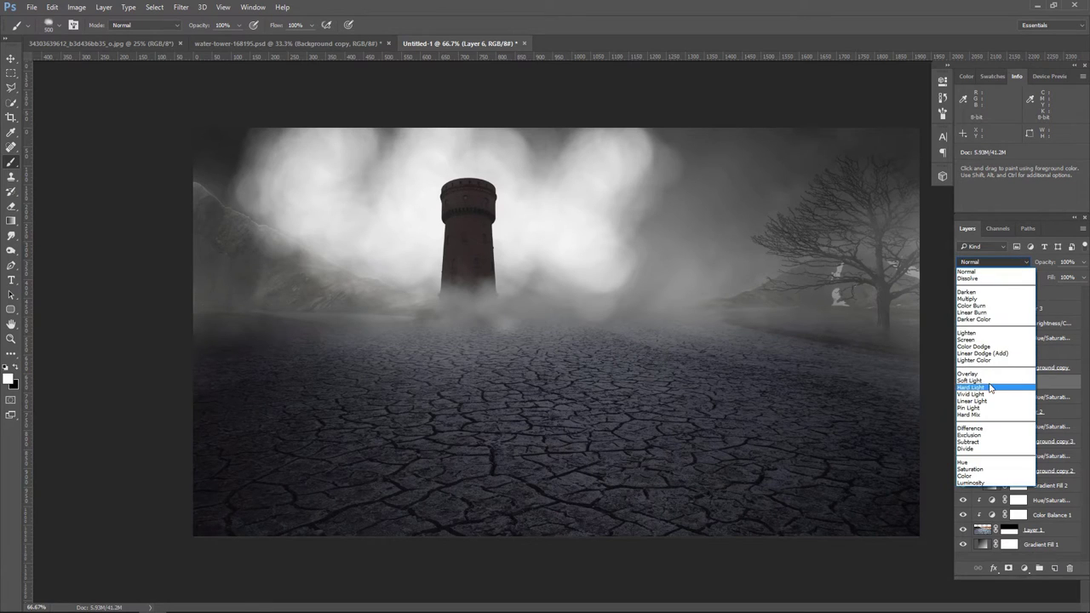
{"action": "left_click", "coordinate": [994, 381]}
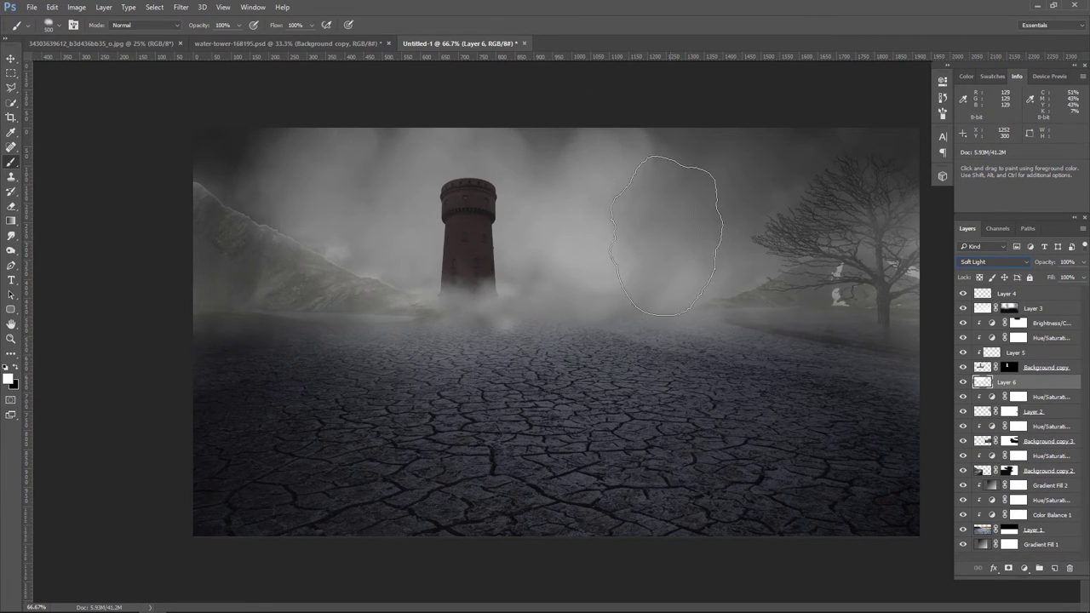
{"action": "left_click_drag", "start_coordinate": [669, 213], "coordinate": [694, 195]}
{"action": "left_click", "coordinate": [275, 240]}
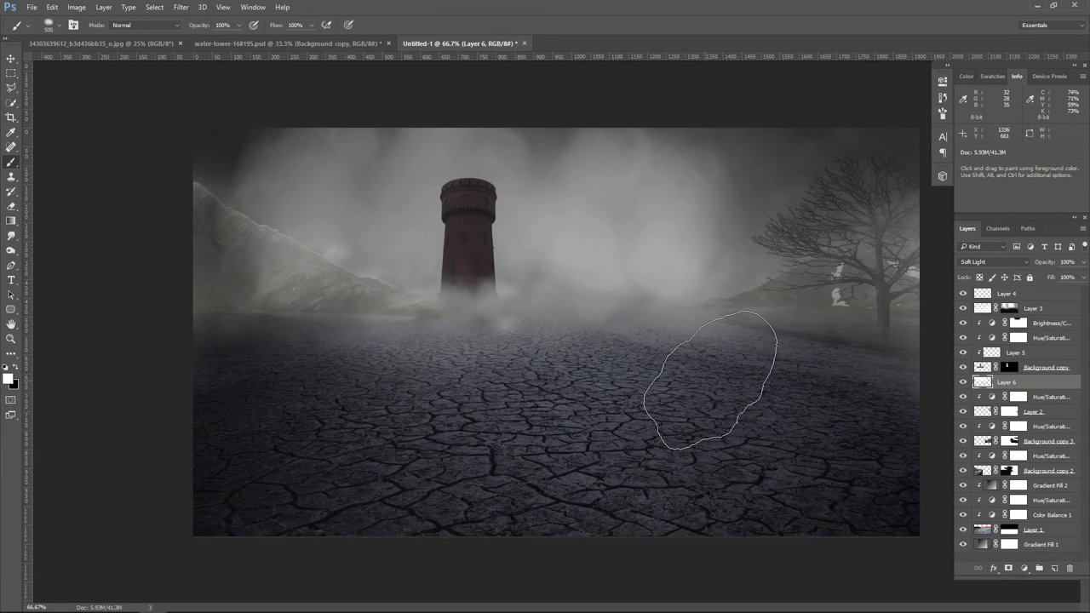
{"action": "left_click_drag", "start_coordinate": [509, 286], "coordinate": [436, 306]}
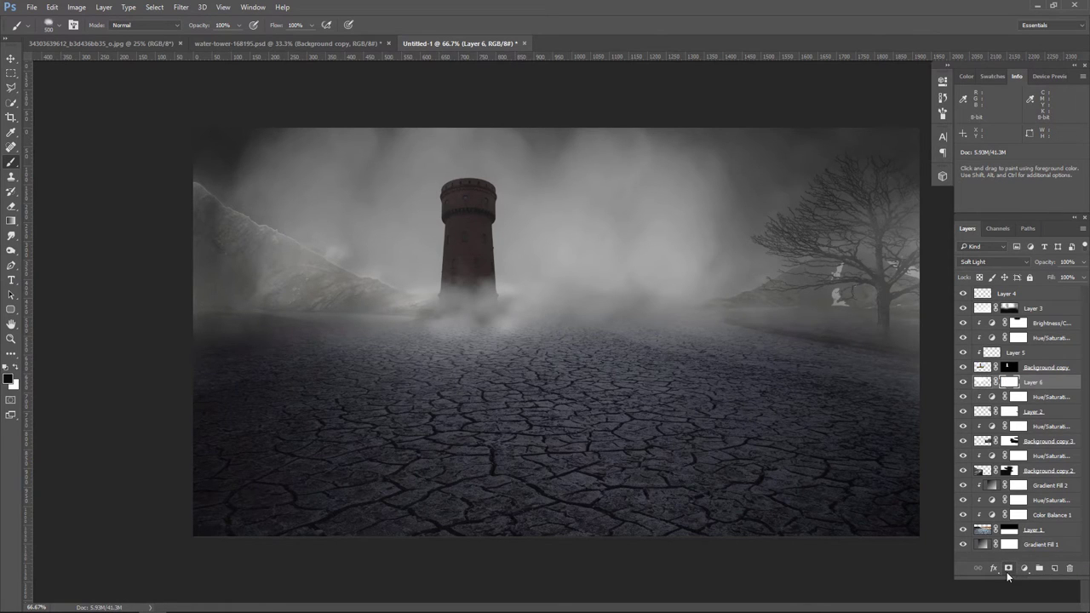
- Paint Layer 6's mask with the 430 cloud brush at 900 px, then toggle the layer to compare
{"action": "left_click", "coordinate": [50, 29]}
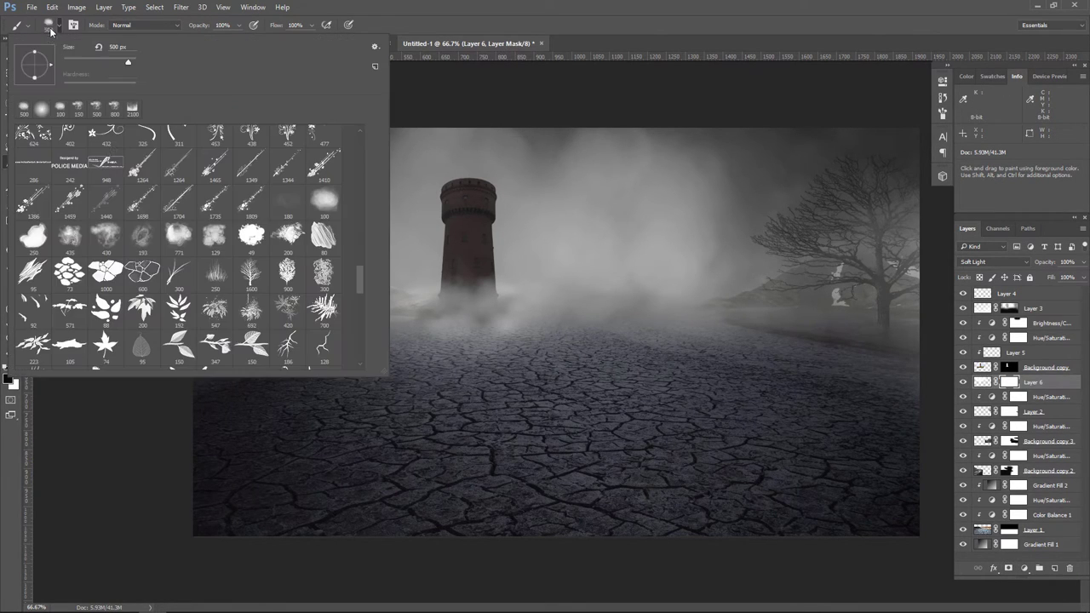
{"action": "double_click", "coordinate": [106, 237]}
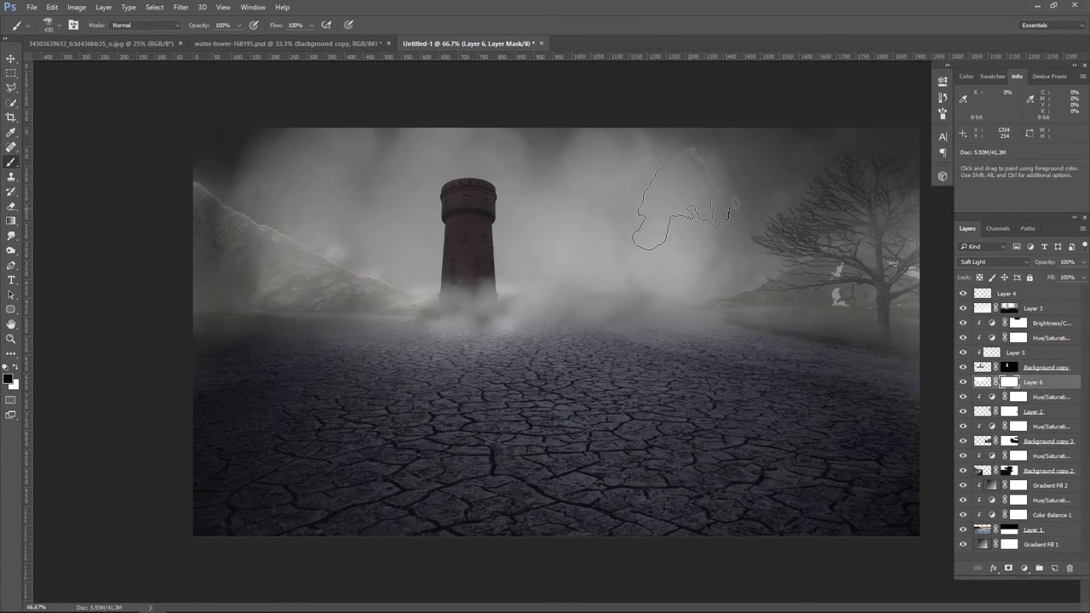
{"action": "key", "text": "bracketright"}
{"action": "key", "text": "bracketright"}
{"action": "key", "text": "bracketright"}
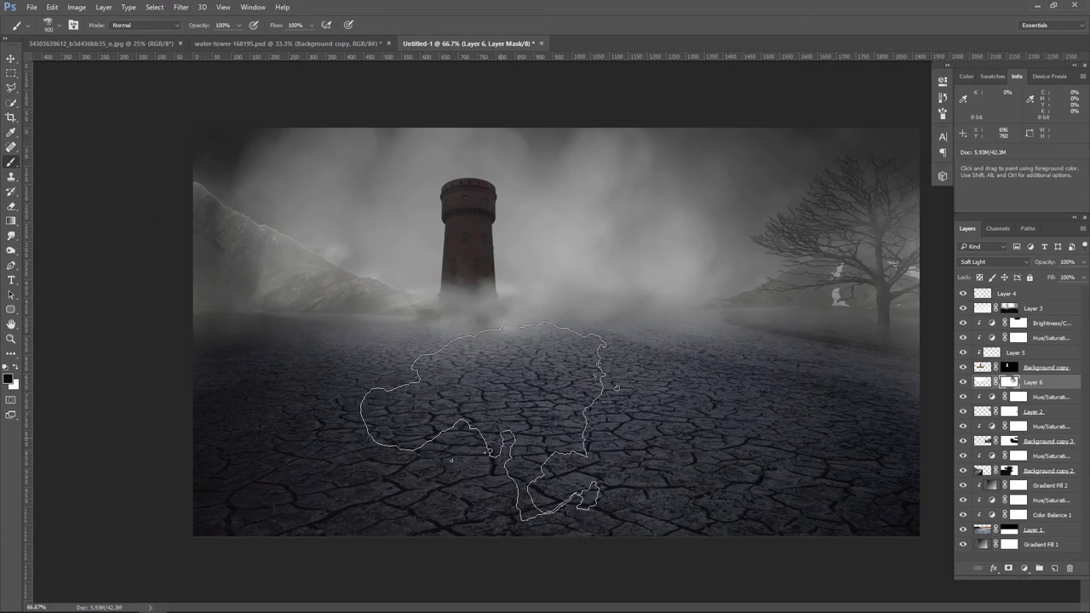
{"action": "left_click_drag", "start_coordinate": [451, 460], "coordinate": [452, 323]}
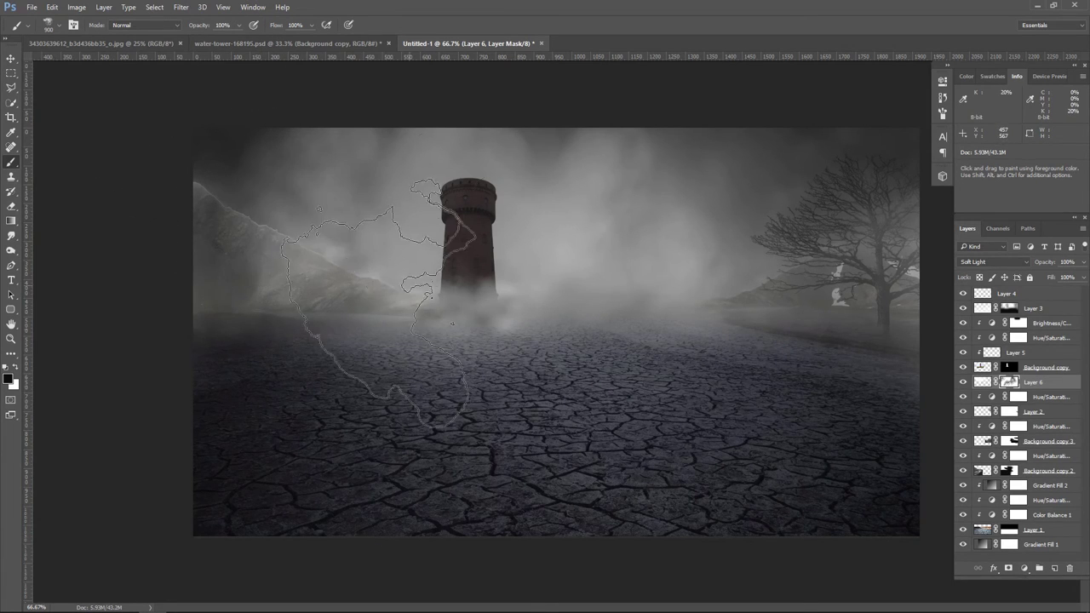
{"action": "key", "text": "ctrl+d"}
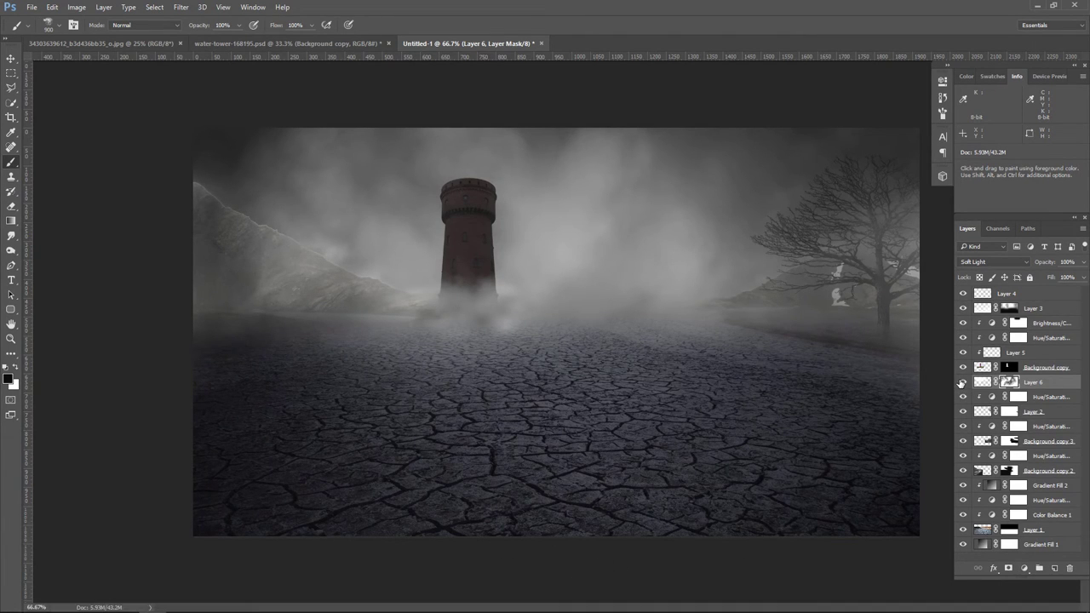
{"action": "left_click", "coordinate": [962, 382]}
{"action": "left_click", "coordinate": [963, 382]}
{"action": "left_click", "coordinate": [11, 338]}
- Zoom in close on the water tower's top and windows
{"action": "left_click_drag", "start_coordinate": [472, 188], "coordinate": [539, 380]}
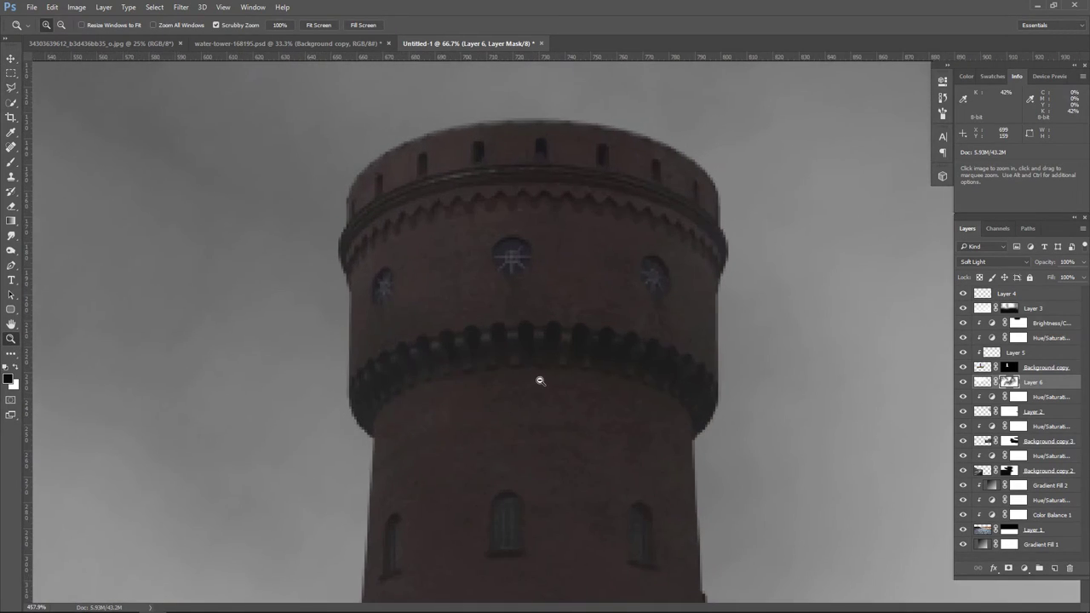
{"action": "left_click_drag", "start_coordinate": [539, 381], "coordinate": [547, 394]}
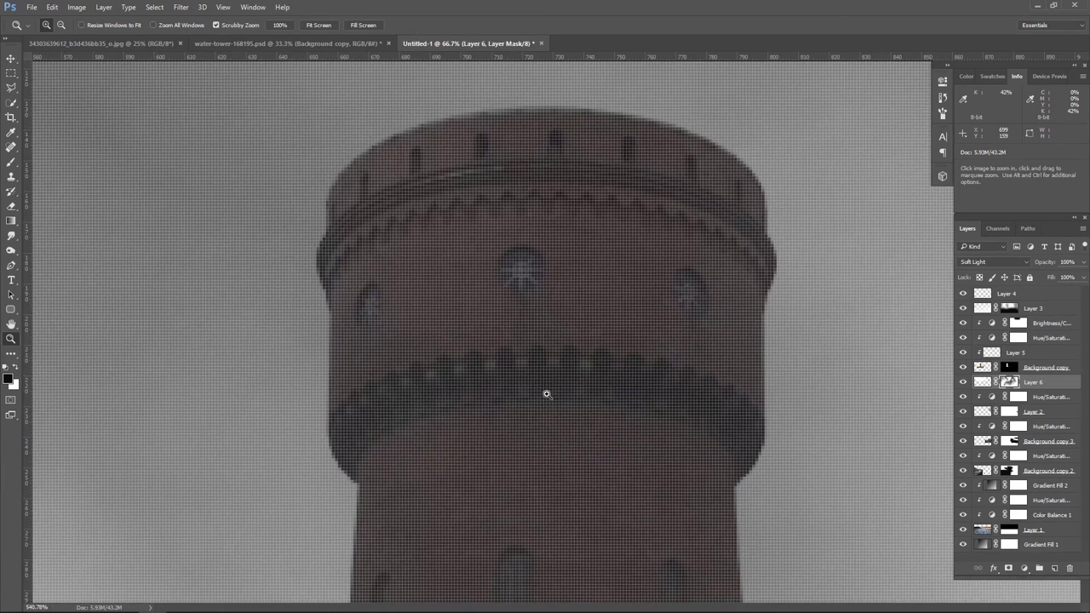
{"action": "scroll", "coordinate": [557, 355], "scroll_direction": "down", "scroll_amount": 5}
{"action": "scroll", "coordinate": [560, 246], "scroll_direction": "down", "scroll_amount": 1}
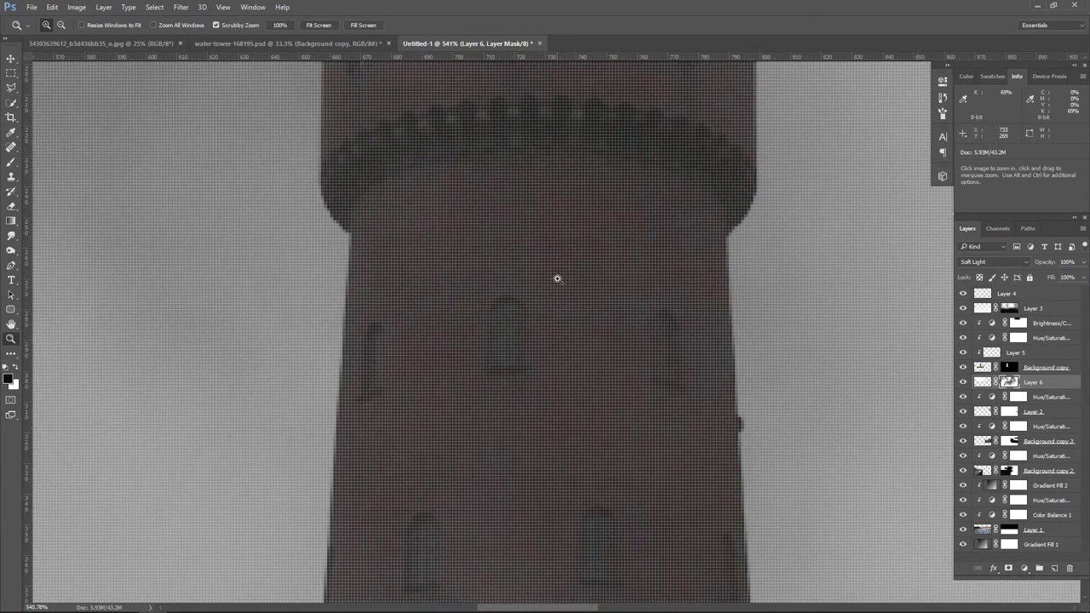
{"action": "left_click_drag", "start_coordinate": [576, 316], "coordinate": [560, 273]}
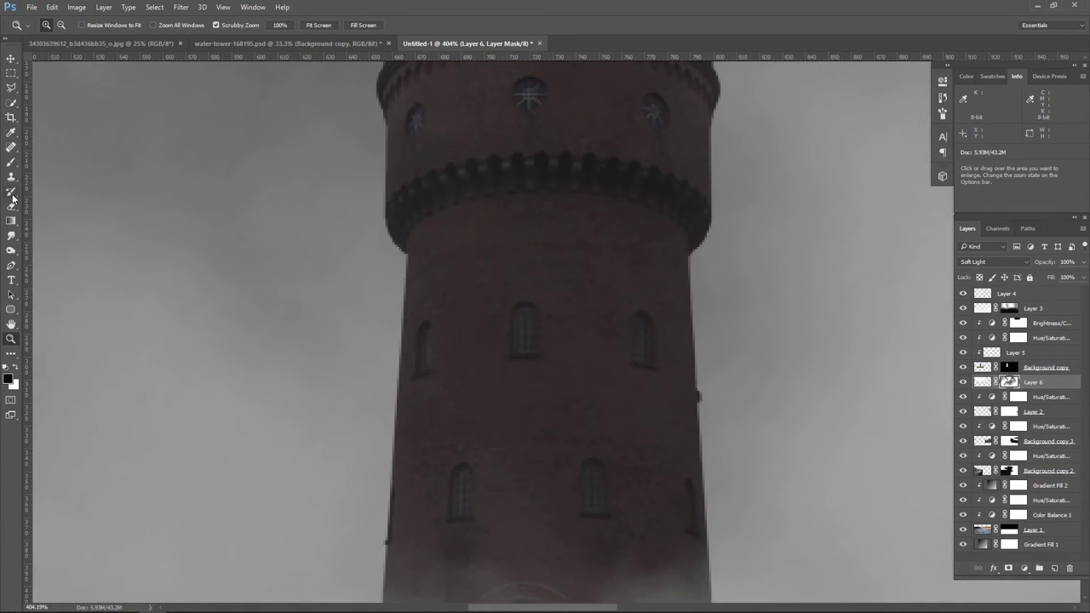
- Set an orange foreground colour and add new Layer 7 above Brightness/Contrast 1
{"action": "left_click", "coordinate": [11, 162]}
{"action": "left_click", "coordinate": [8, 379]}
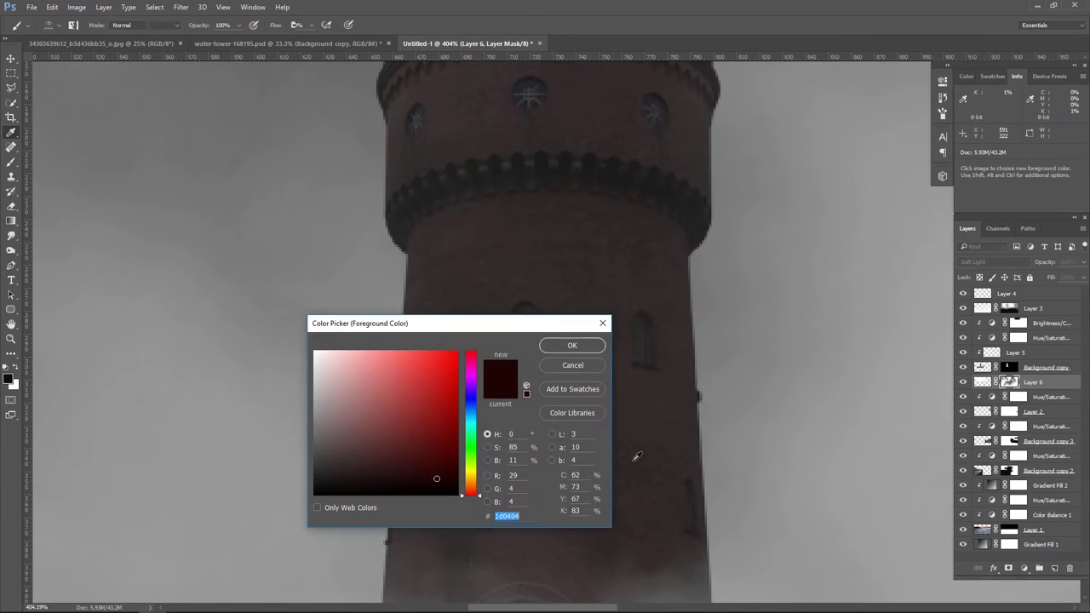
{"action": "left_click_drag", "start_coordinate": [403, 353], "coordinate": [422, 350]}
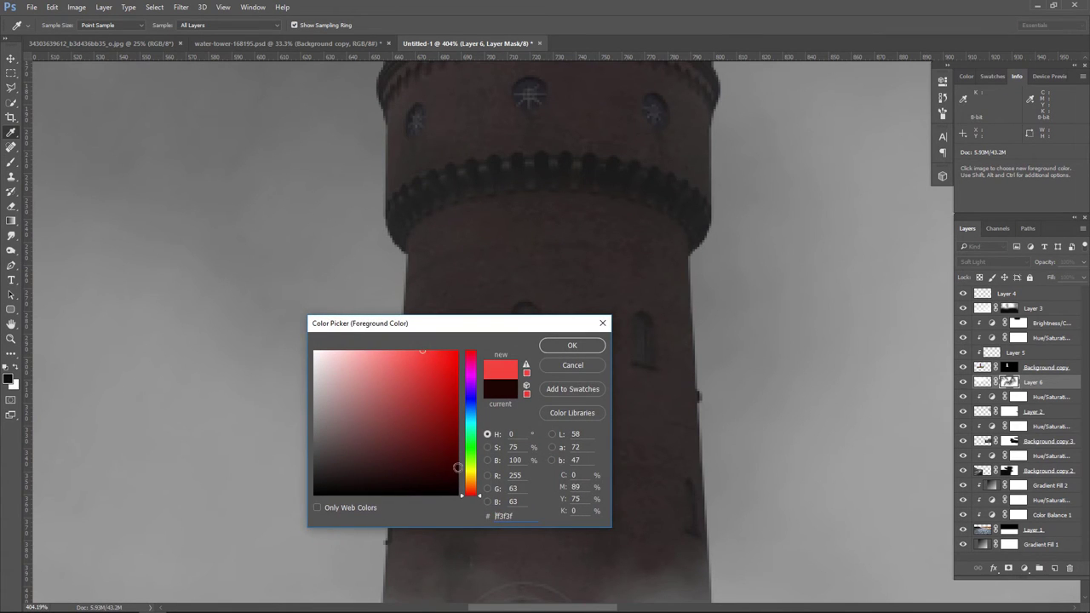
{"action": "mouse_move", "coordinate": [469, 494]}
{"action": "left_mouse_down"}
{"action": "mouse_move", "coordinate": [469, 479]}
{"action": "mouse_move", "coordinate": [469, 489]}
{"action": "left_mouse_up"}
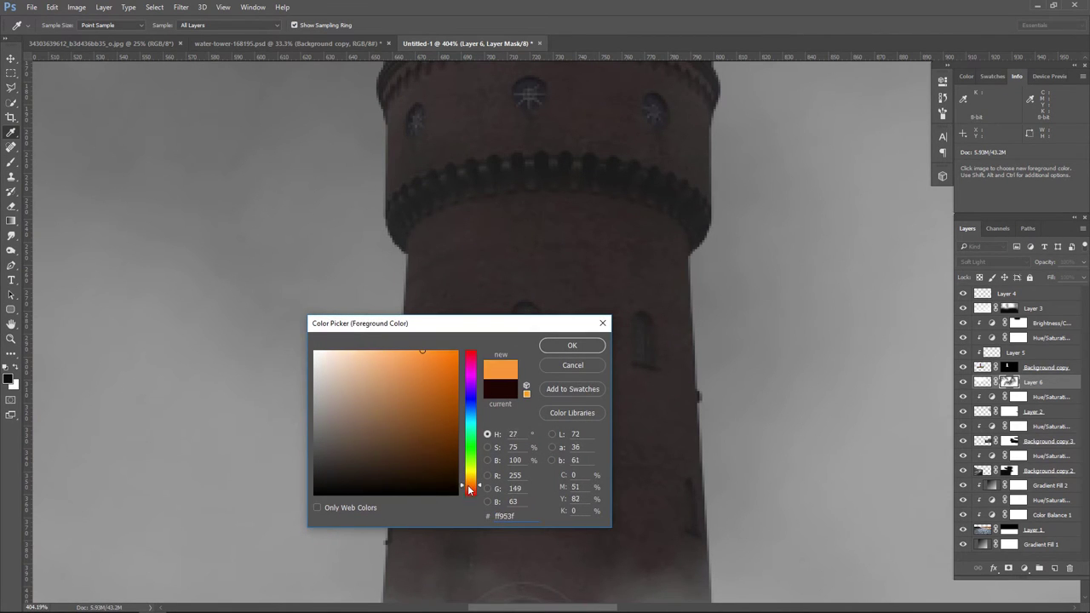
{"action": "left_click", "coordinate": [573, 347]}
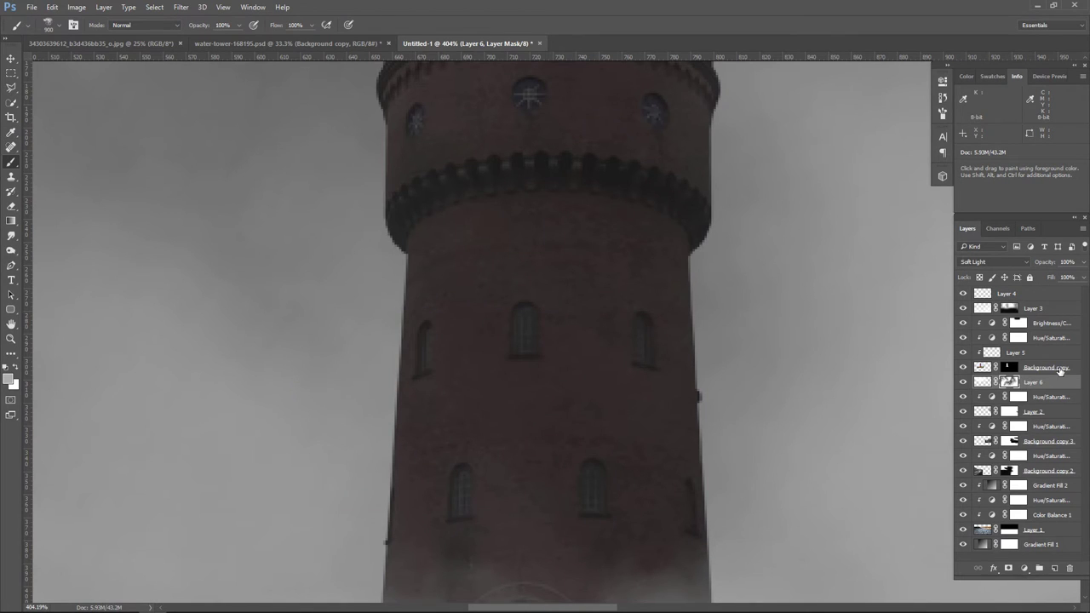
{"action": "left_click", "coordinate": [1065, 326]}
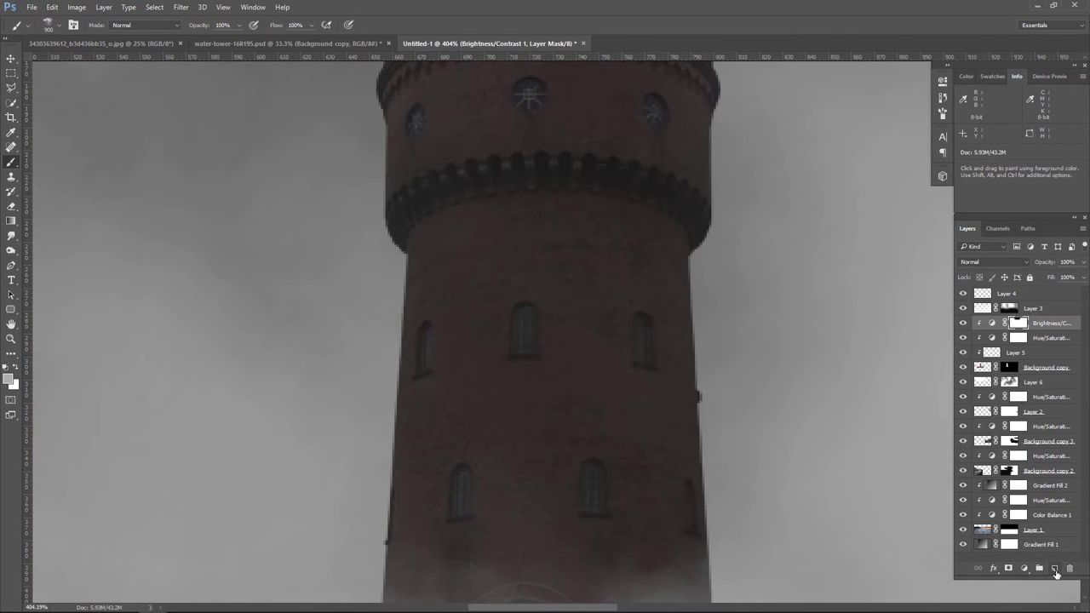
{"action": "left_click", "coordinate": [1055, 568]}
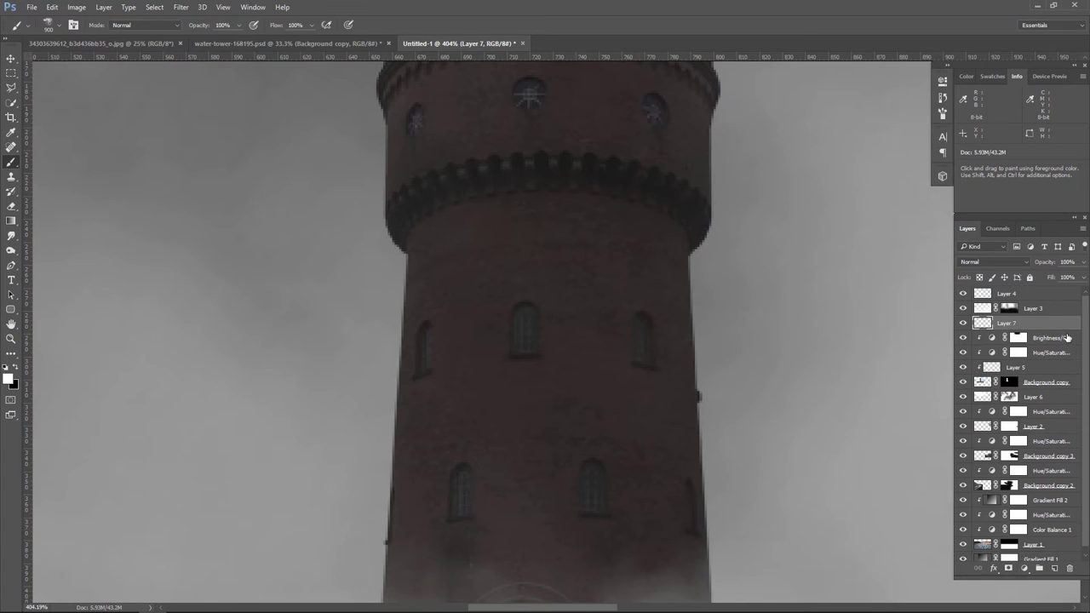
- Clip Layer 7 to the tower layer and set the foreground colour to #ffc75b
{"action": "left_click", "coordinate": [1066, 330], "text": "alt"}
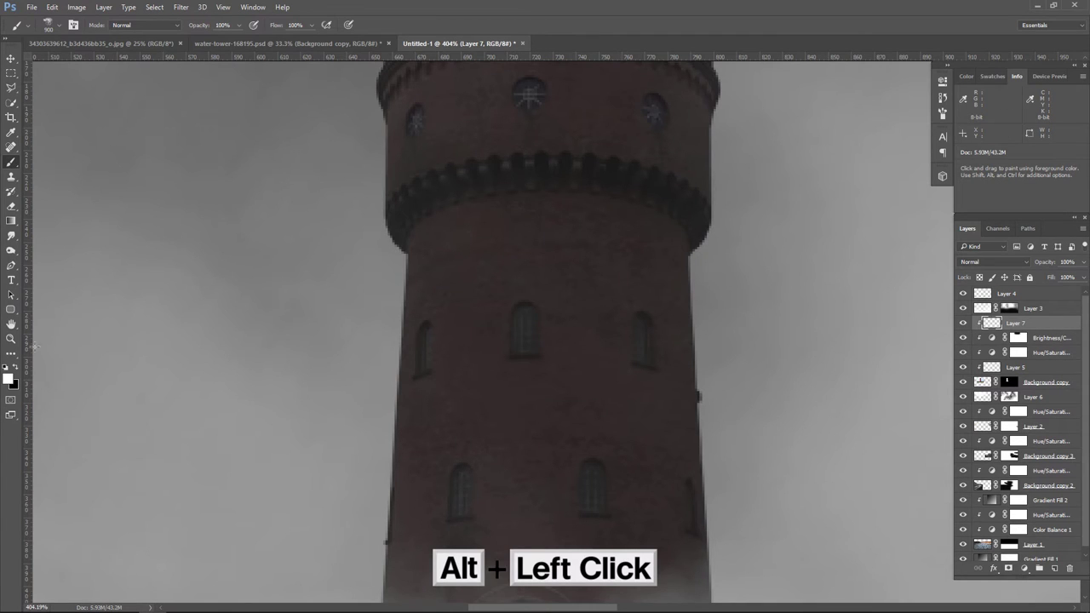
{"action": "left_click", "coordinate": [11, 383]}
{"action": "left_click", "coordinate": [406, 351]}
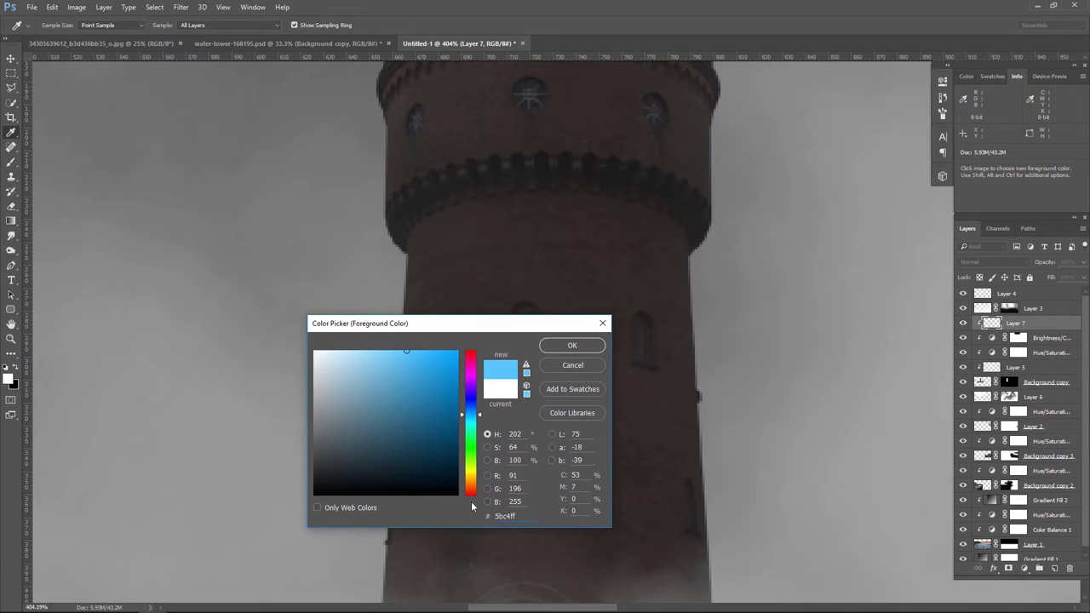
{"action": "left_click_drag", "start_coordinate": [467, 449], "coordinate": [473, 483]}
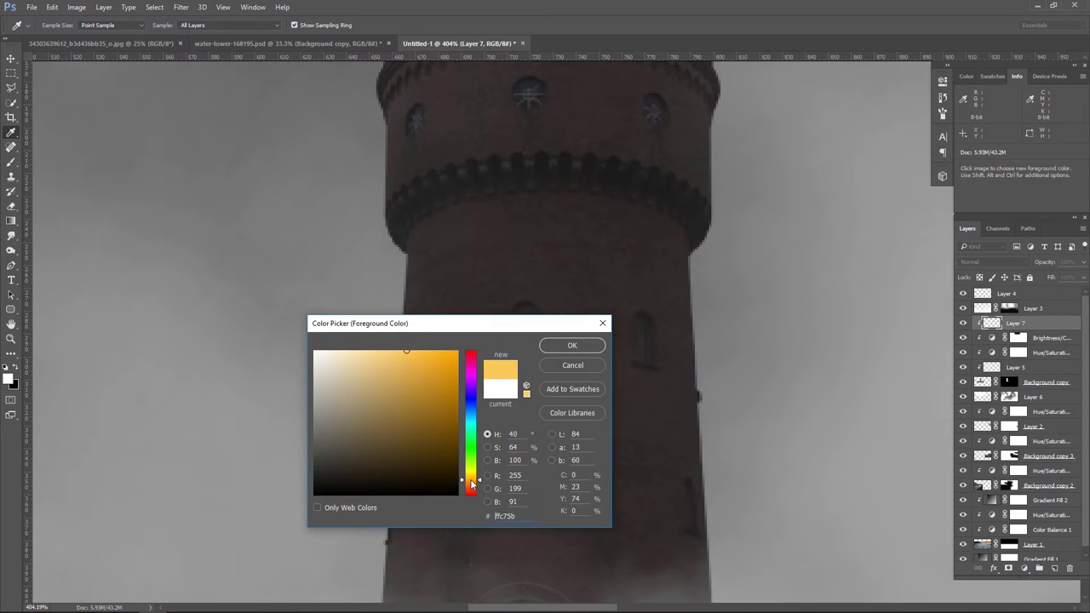
{"action": "left_click", "coordinate": [572, 345]}
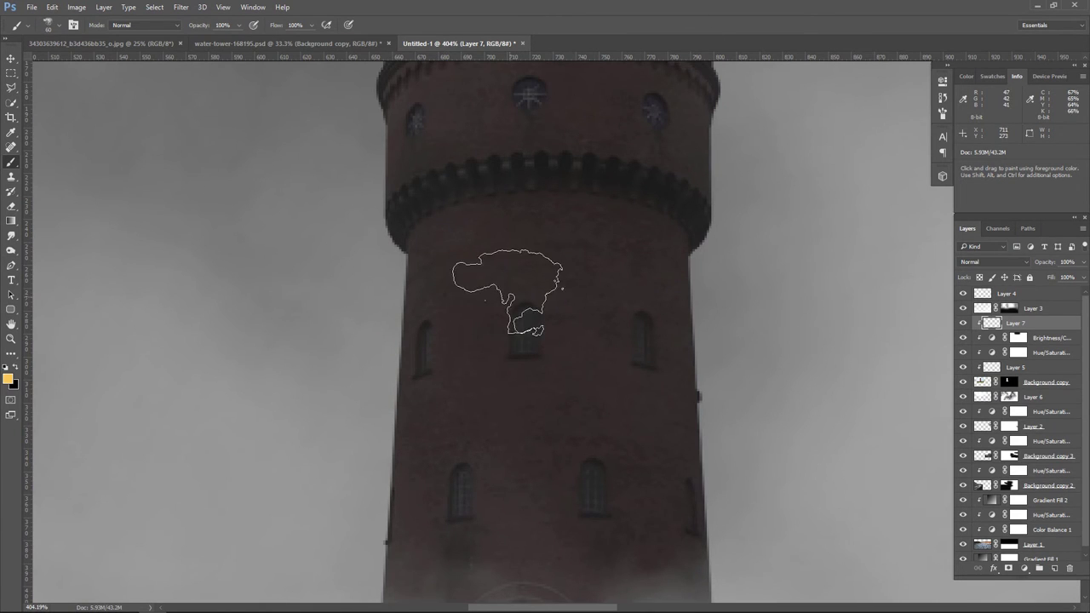
- With a small soft round brush, paint yellow glows into the upper, lower-left and lower-right windows
{"action": "left_click", "coordinate": [50, 31]}
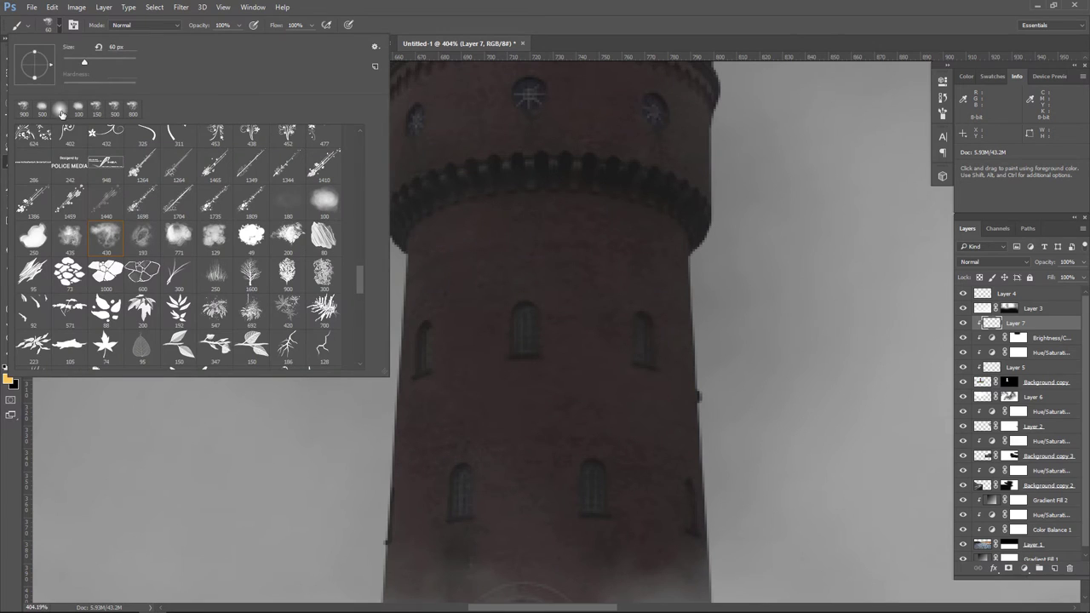
{"action": "left_click", "coordinate": [62, 114]}
{"action": "left_click", "coordinate": [613, 147]}
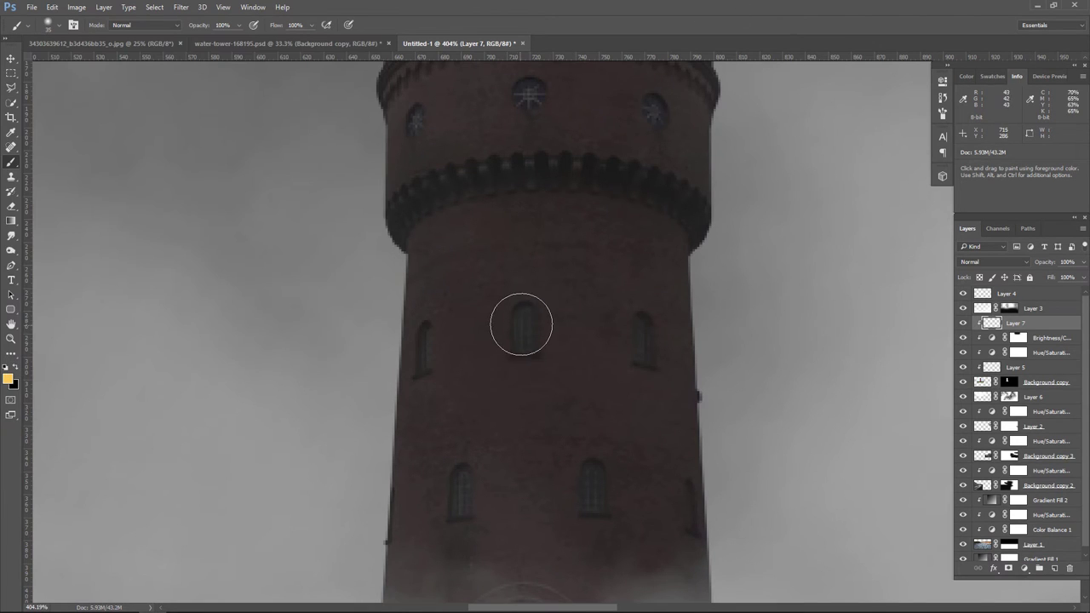
{"action": "key", "text": "bracketleft"}
{"action": "key", "text": "bracketleft"}
{"action": "key", "text": "bracketleft"}
{"action": "left_click", "coordinate": [526, 317]}
{"action": "key", "text": "bracketleft"}
{"action": "left_click_drag", "start_coordinate": [524, 317], "coordinate": [527, 349]}
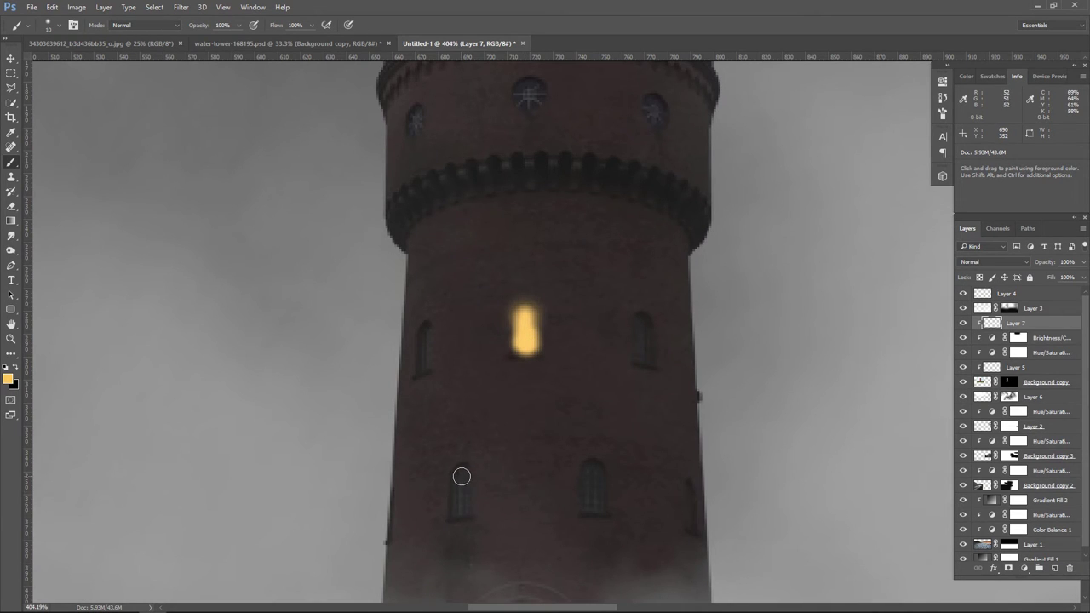
{"action": "left_click_drag", "start_coordinate": [460, 475], "coordinate": [457, 514]}
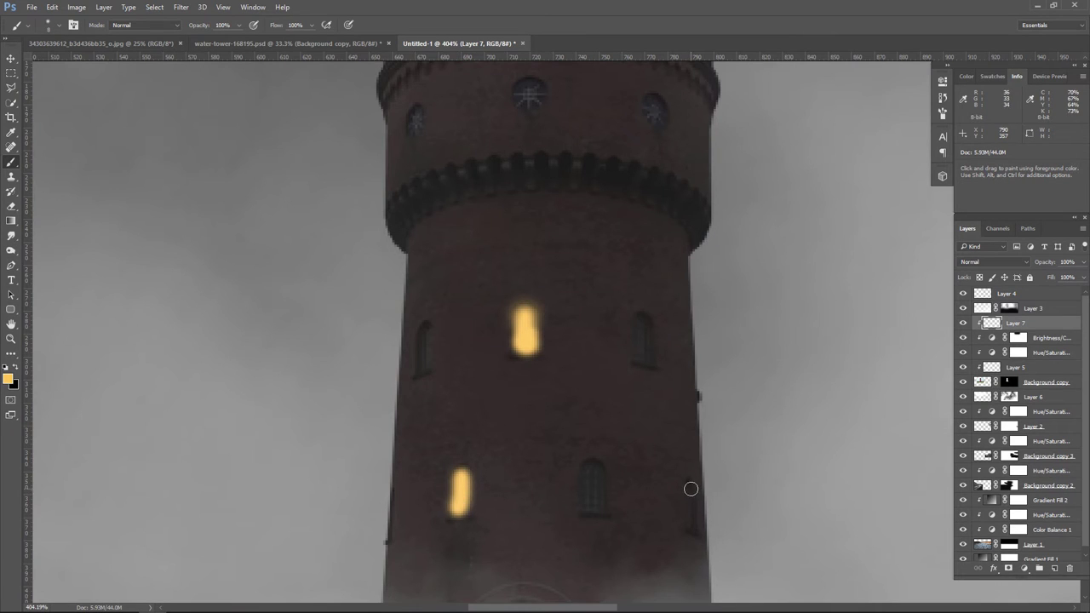
{"action": "left_click_drag", "start_coordinate": [691, 489], "coordinate": [691, 528]}
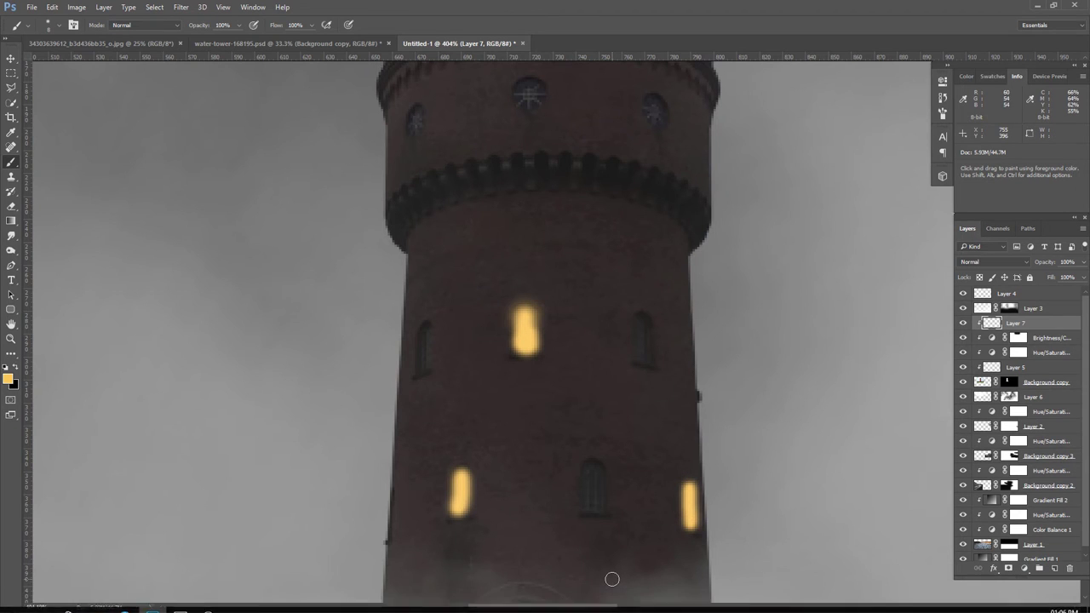
- Zoom out, set Layer 7 to Soft Light, and add new Layer 8 above it
{"action": "key", "text": "ctrl+minus"}
{"action": "key", "text": "ctrl+minus"}
{"action": "key", "text": "ctrl+minus"}
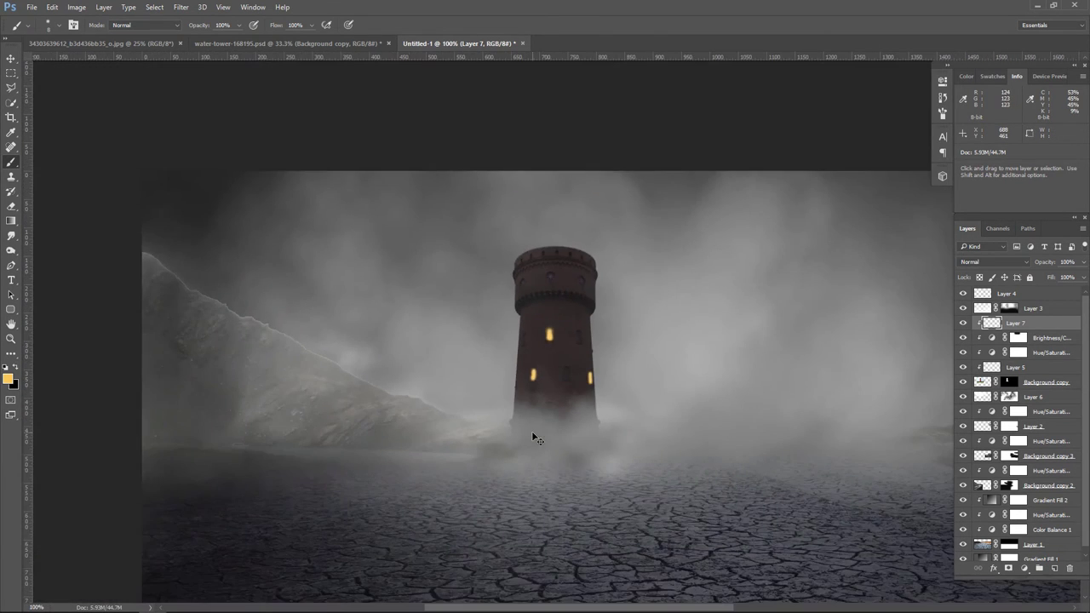
{"action": "key", "text": "ctrl+minus"}
{"action": "left_click", "coordinate": [992, 261]}
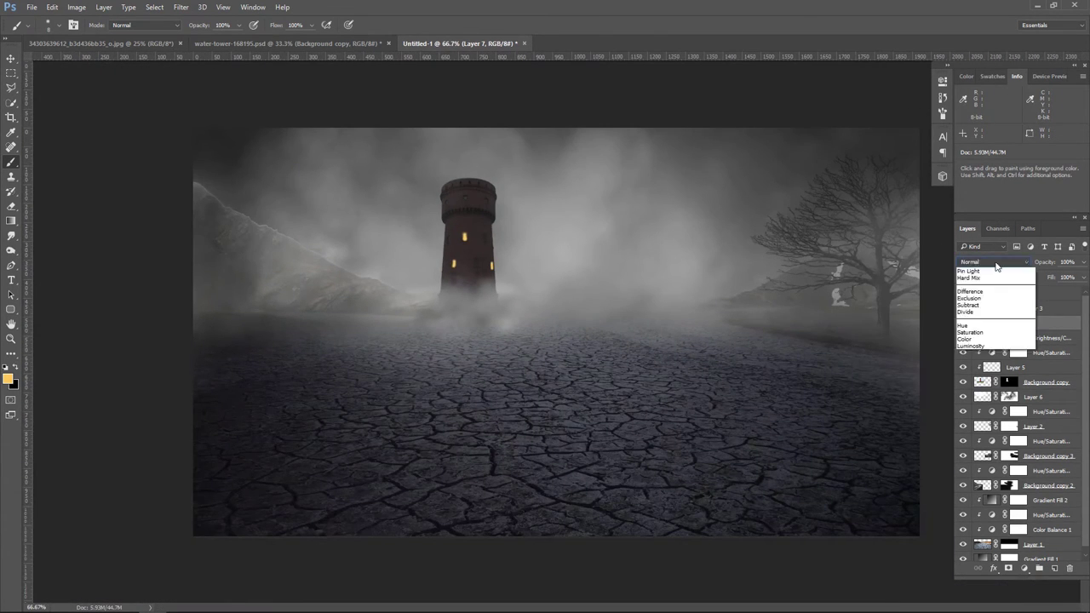
{"action": "left_click", "coordinate": [969, 337]}
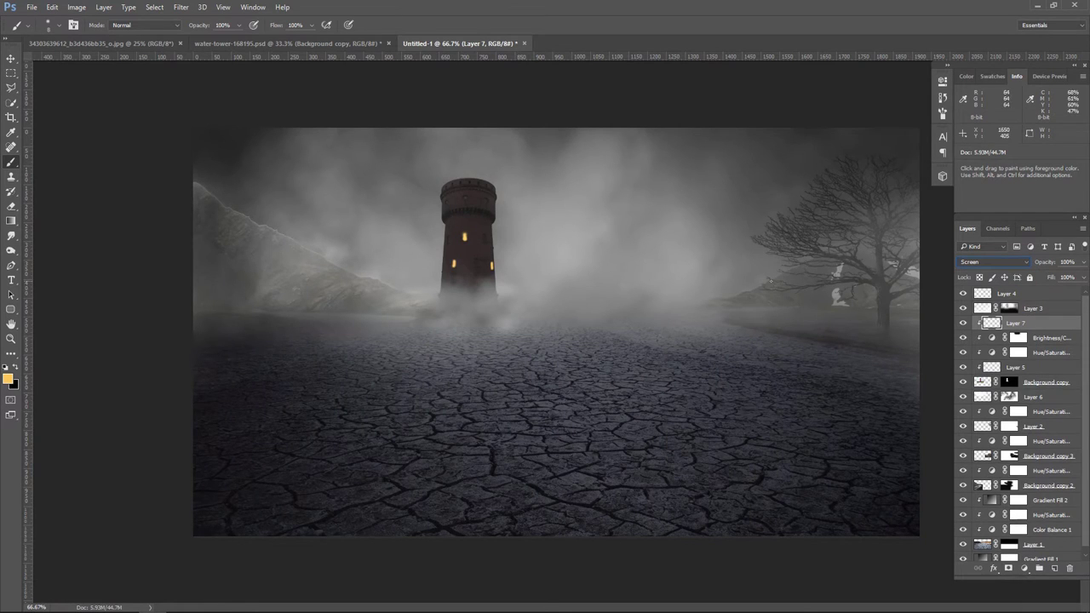
{"action": "left_click", "coordinate": [1009, 262]}
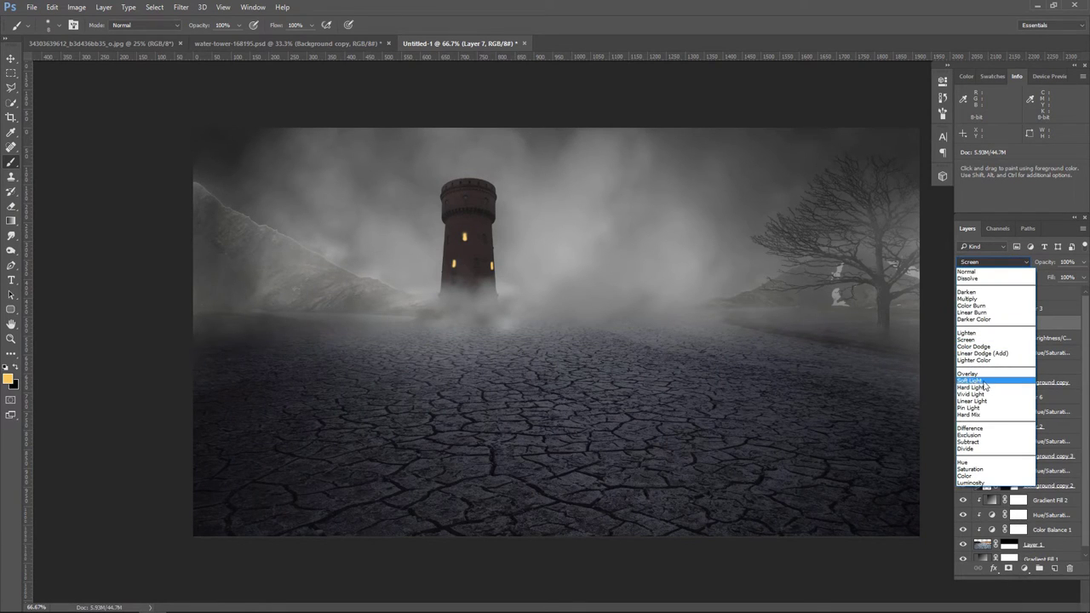
{"action": "left_click", "coordinate": [984, 380]}
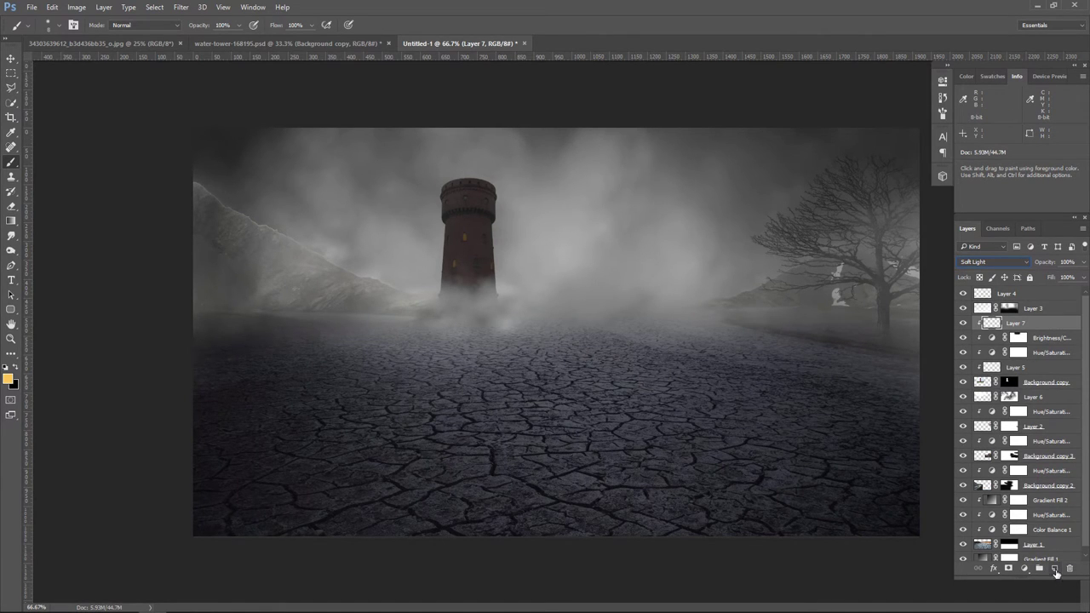
{"action": "left_click", "coordinate": [1055, 569]}
- Clip Layer 8, zoom in on the windows, and set the foreground colour to #ffa45b
{"action": "left_click", "coordinate": [1065, 331], "text": "alt"}
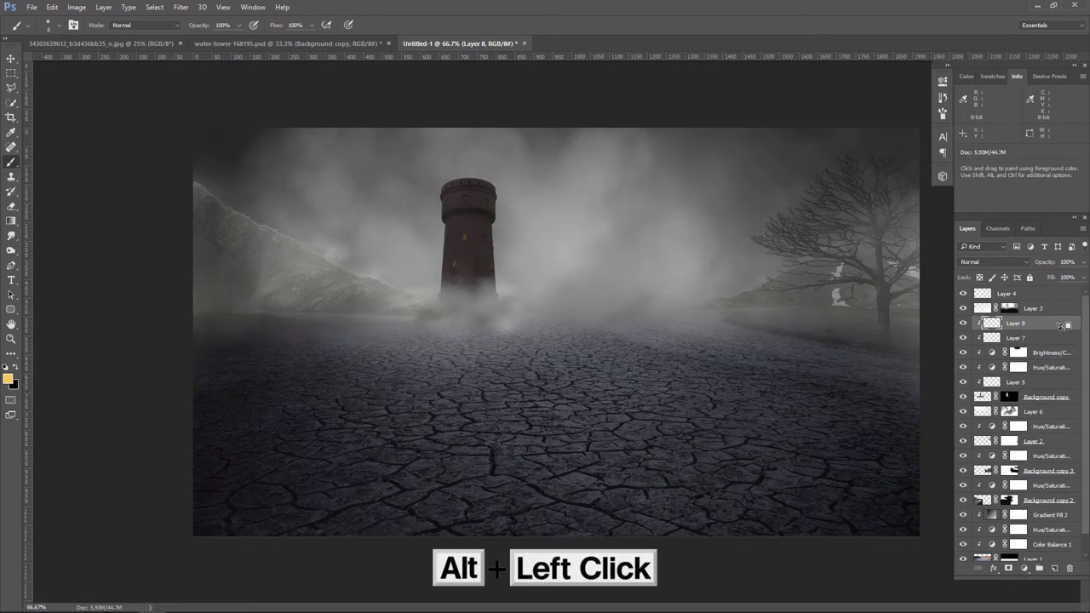
{"action": "left_click", "coordinate": [11, 338]}
{"action": "left_click_drag", "start_coordinate": [452, 229], "coordinate": [528, 360]}
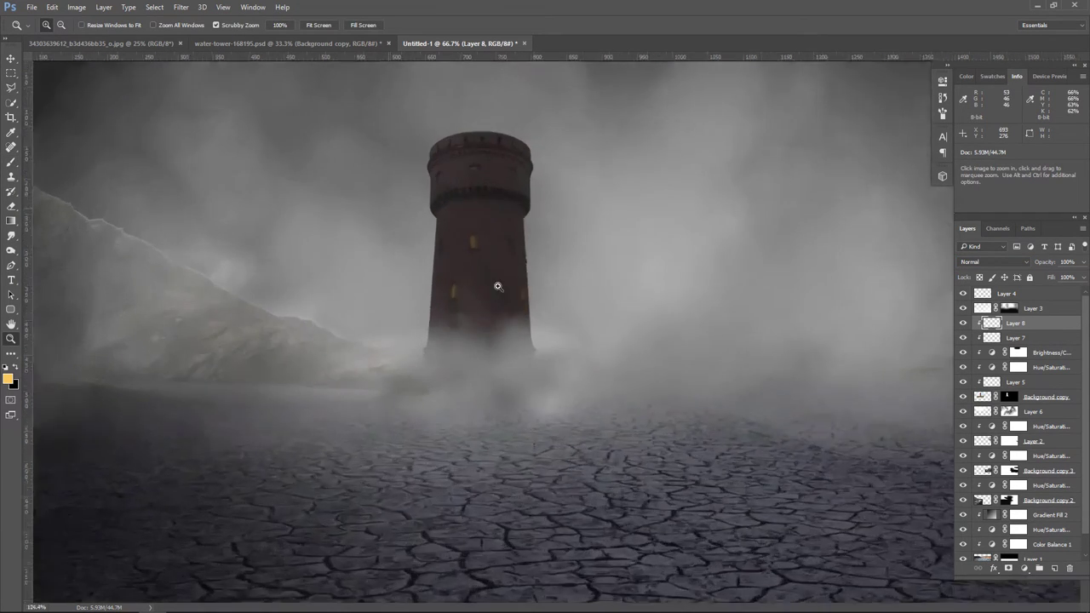
{"action": "left_click", "coordinate": [8, 379]}
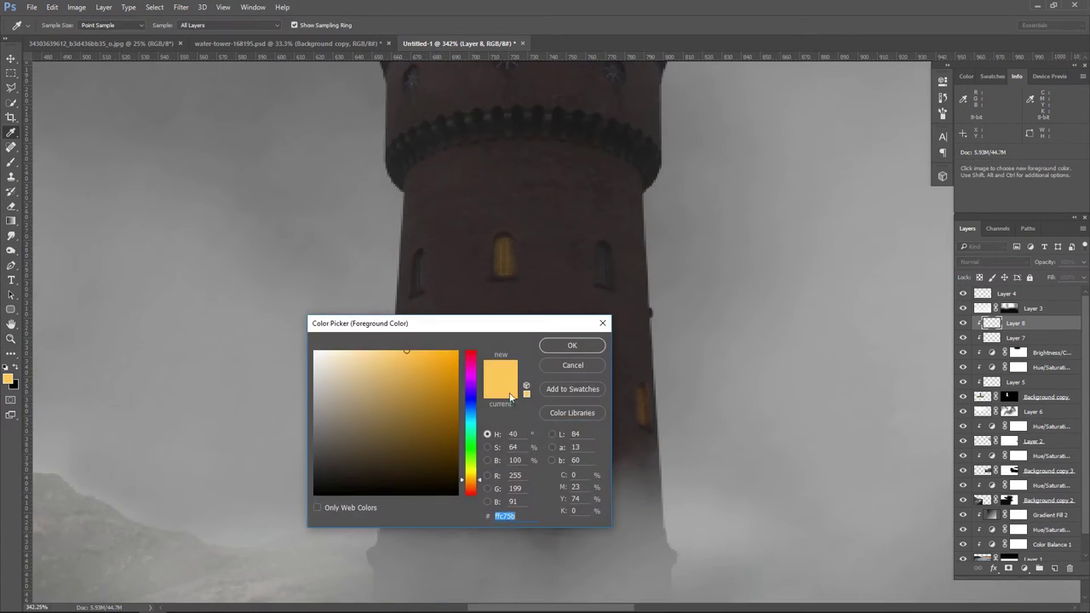
{"action": "left_click_drag", "start_coordinate": [479, 482], "coordinate": [480, 488]}
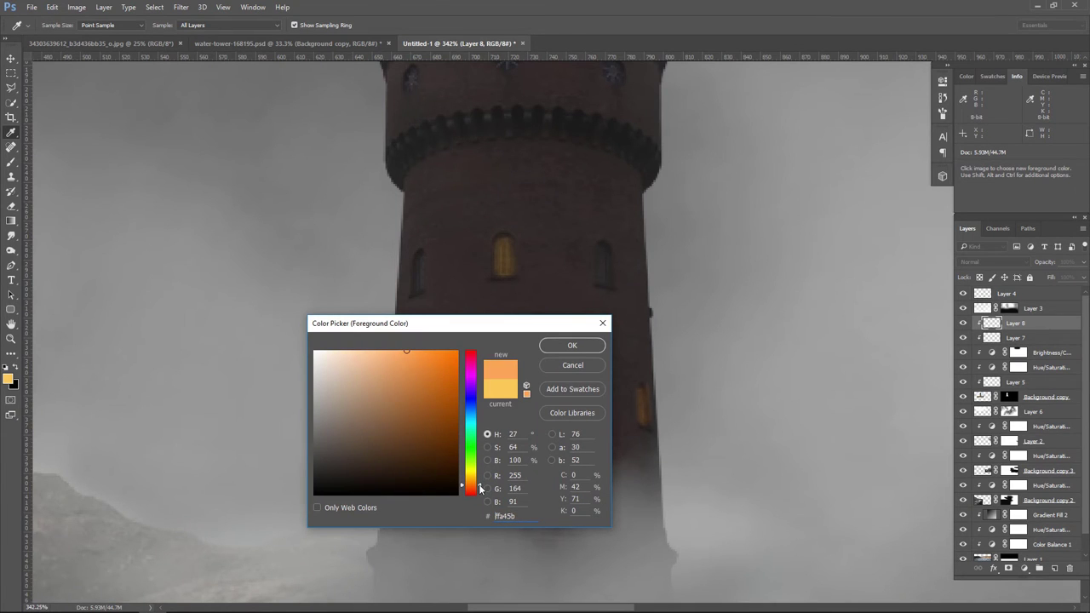
{"action": "left_click", "coordinate": [596, 346]}
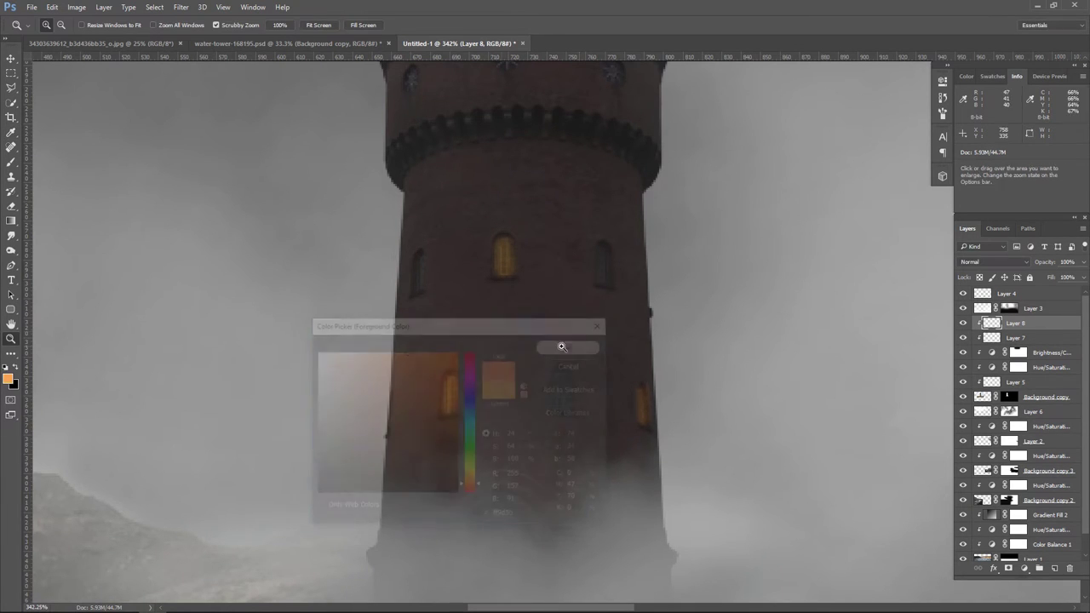
- Brush orange glows over the upper, lower-left and lower-right tower windows
{"action": "left_click", "coordinate": [11, 162]}
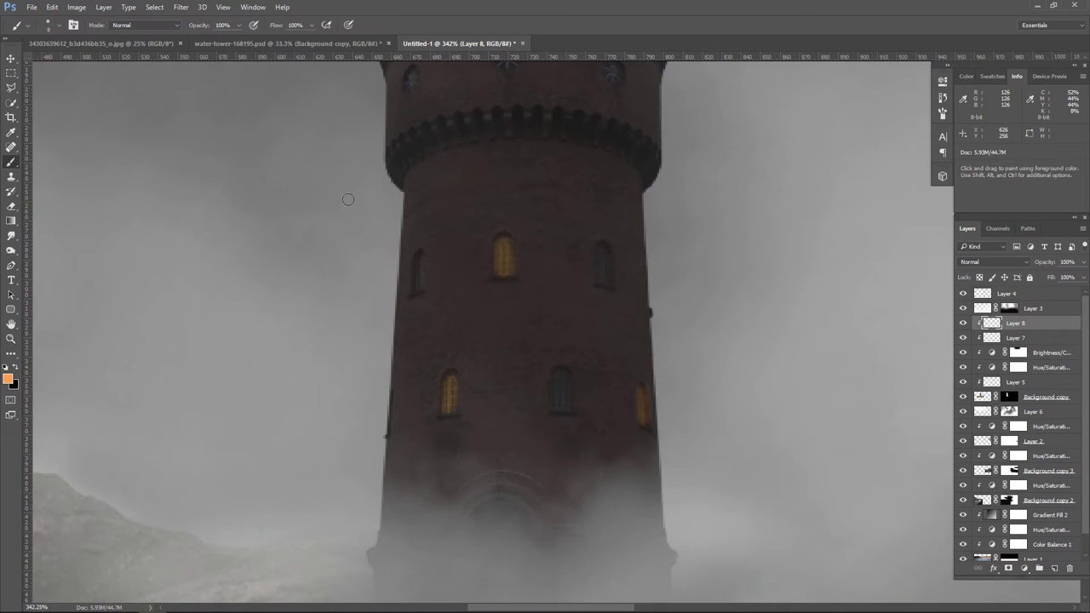
{"action": "left_click_drag", "start_coordinate": [503, 240], "coordinate": [504, 267]}
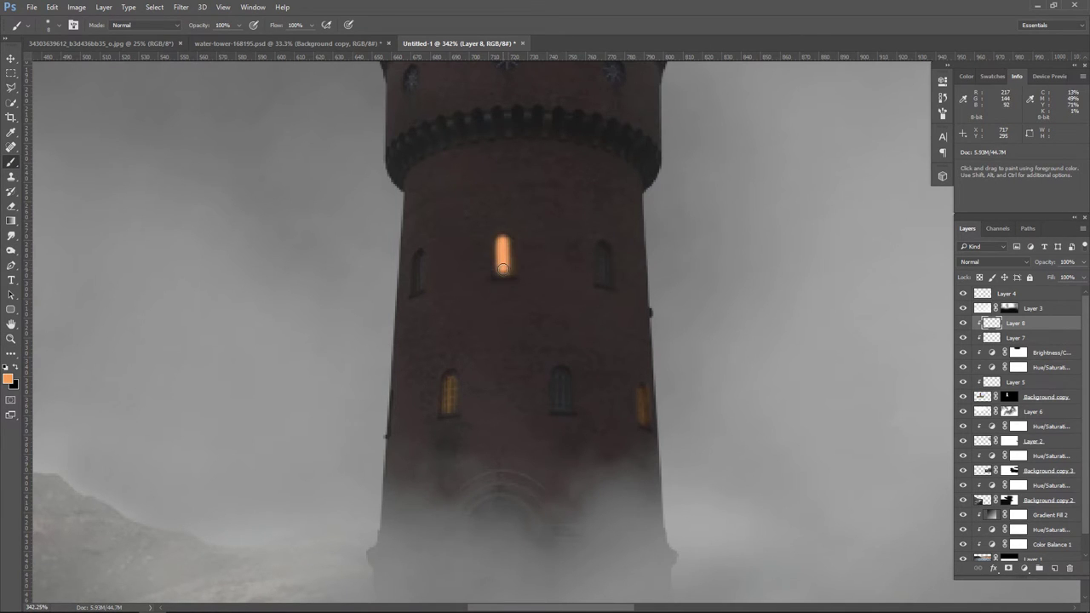
{"action": "left_click_drag", "start_coordinate": [449, 376], "coordinate": [449, 409]}
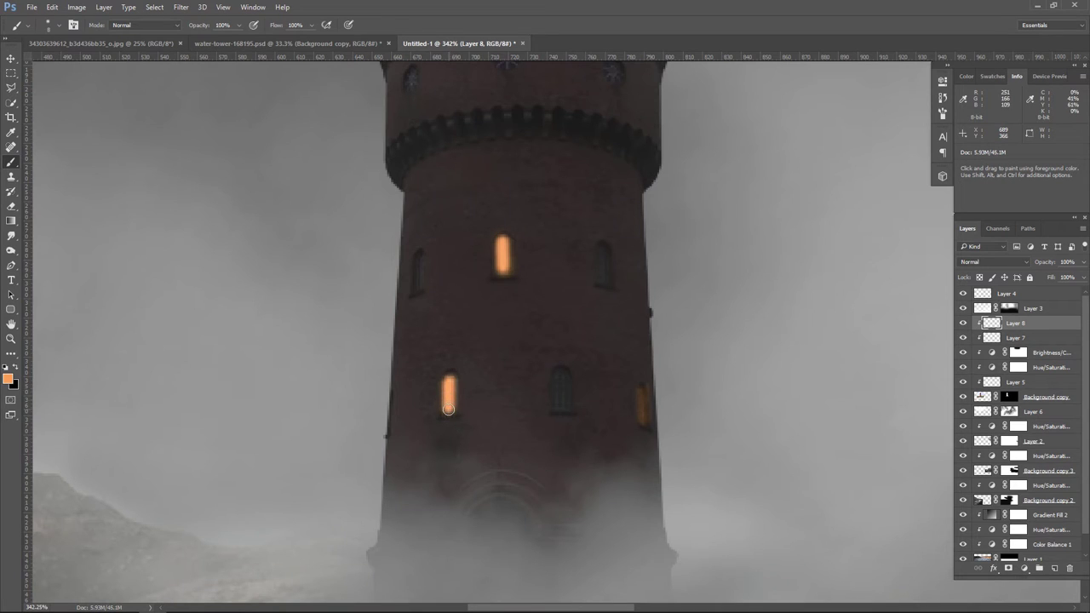
{"action": "left_click_drag", "start_coordinate": [640, 389], "coordinate": [644, 424]}
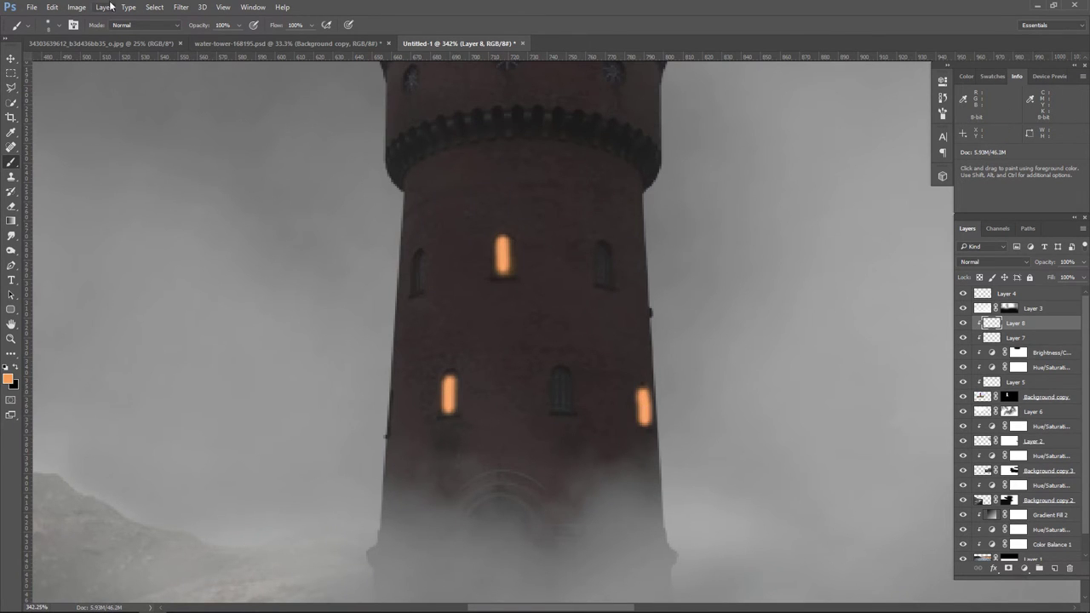
{"action": "left_click", "coordinate": [180, 7]}
{"action": "mouse_move", "coordinate": [247, 132]}
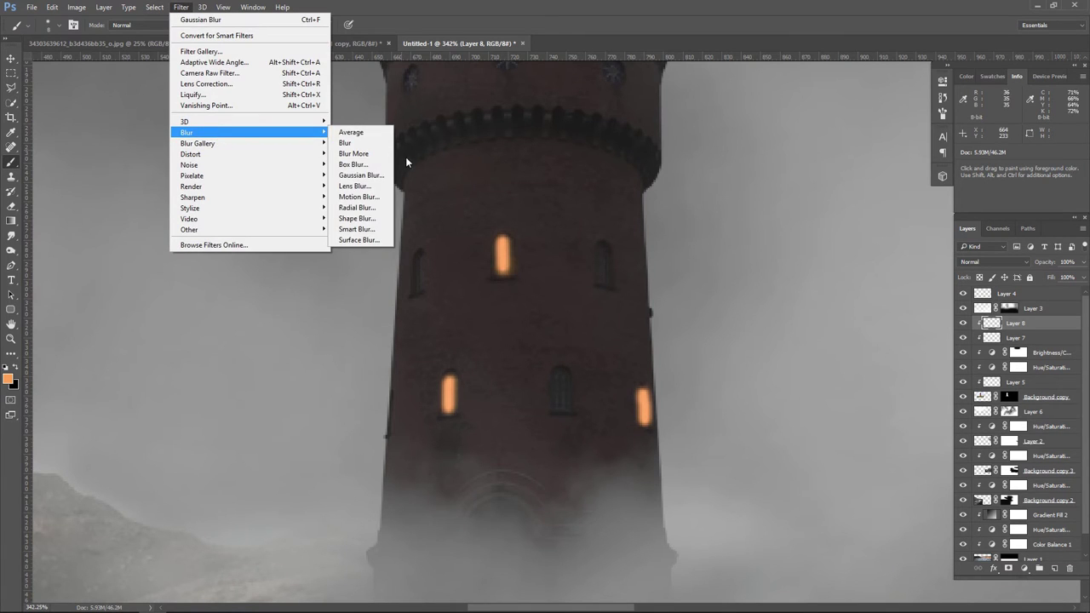
- Gaussian-blur Layer 8's glows at 3.3 px radius and set it to Lighten blending
{"action": "left_click", "coordinate": [375, 174]}
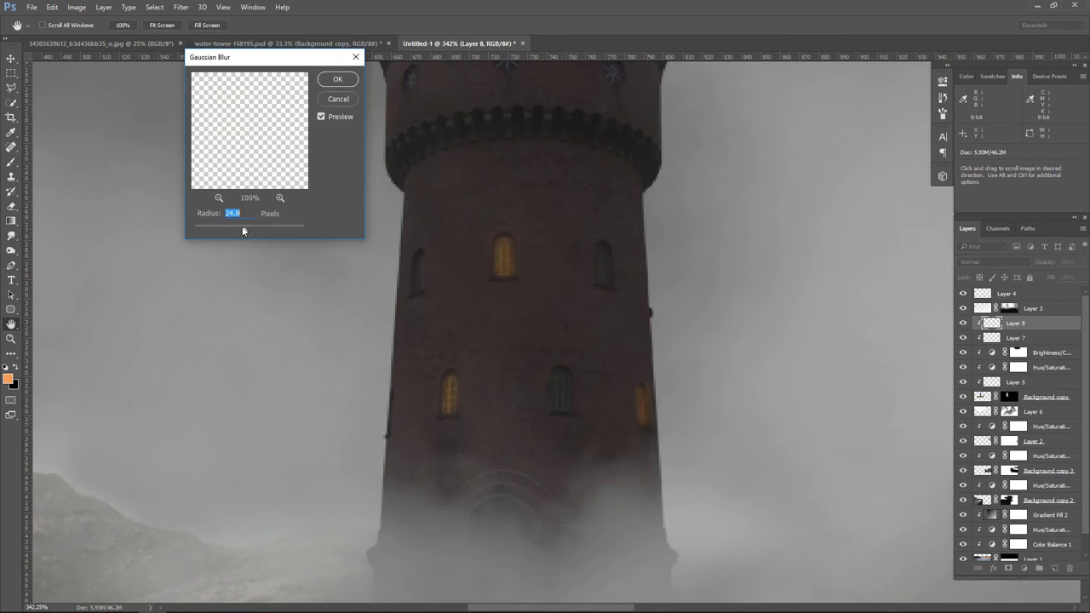
{"action": "left_click_drag", "start_coordinate": [242, 229], "coordinate": [214, 228]}
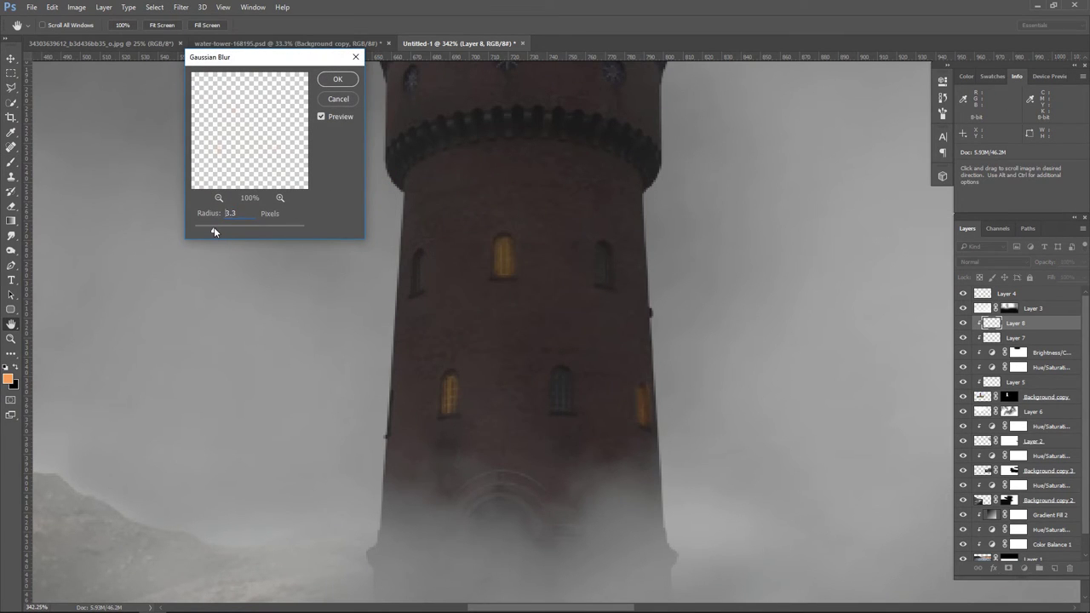
{"action": "left_click", "coordinate": [337, 80]}
{"action": "left_click", "coordinate": [998, 264]}
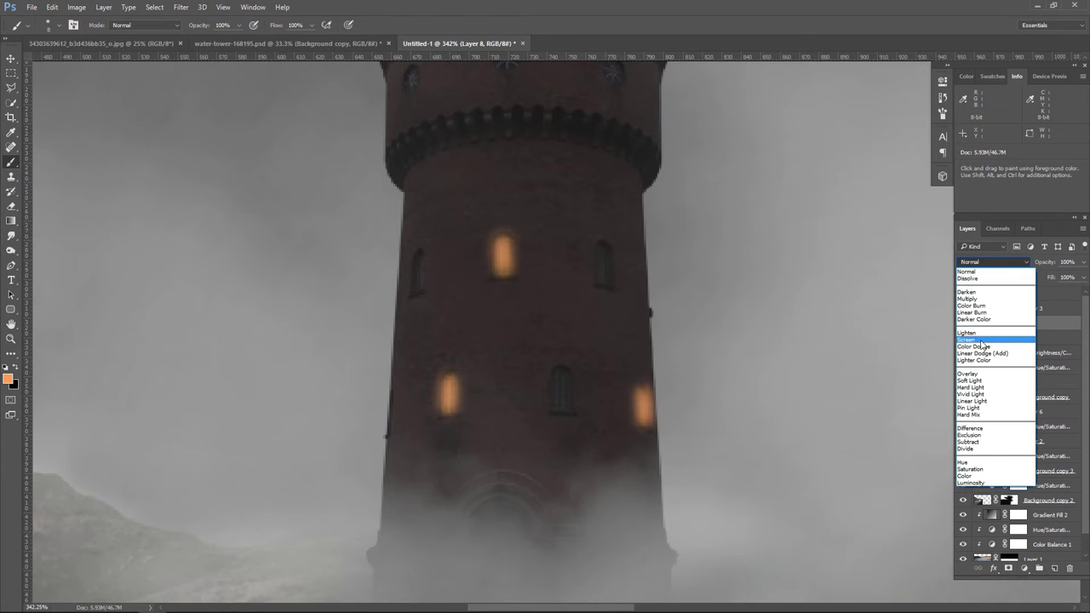
{"action": "left_click", "coordinate": [971, 340]}
{"action": "left_click", "coordinate": [978, 266]}
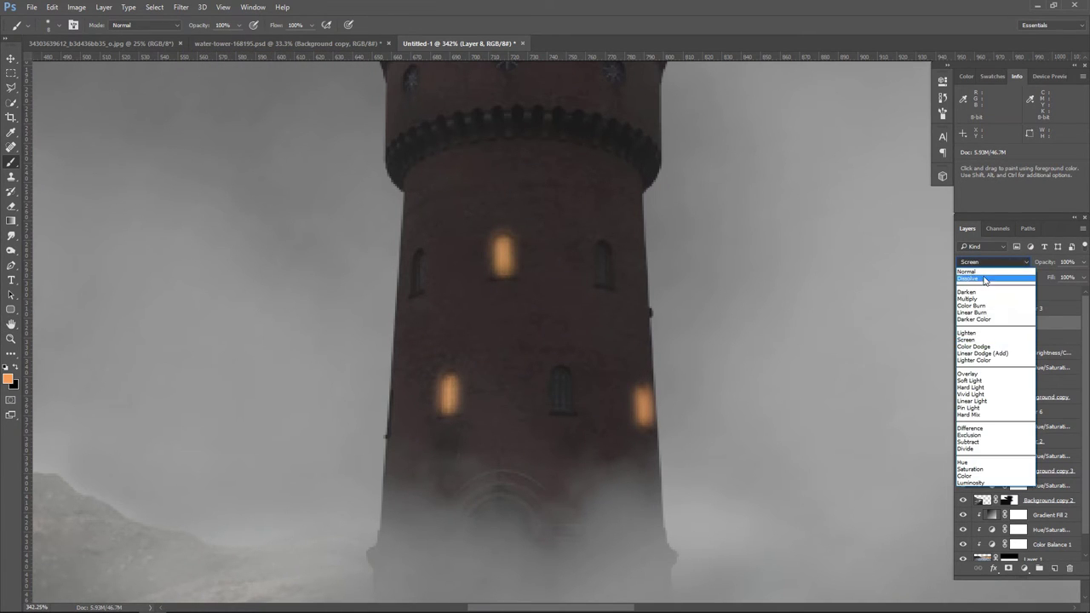
{"action": "left_click", "coordinate": [991, 332]}
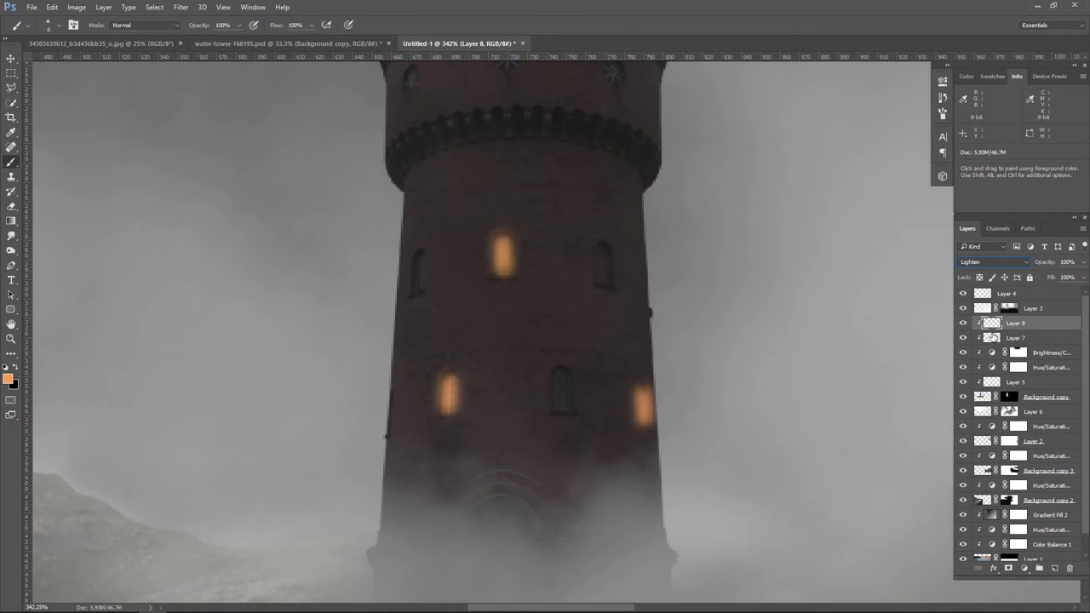
- Set Layer 8 to 82% opacity, compare it on and off, and zoom out to 66.7%
{"action": "double_click", "coordinate": [10, 338]}
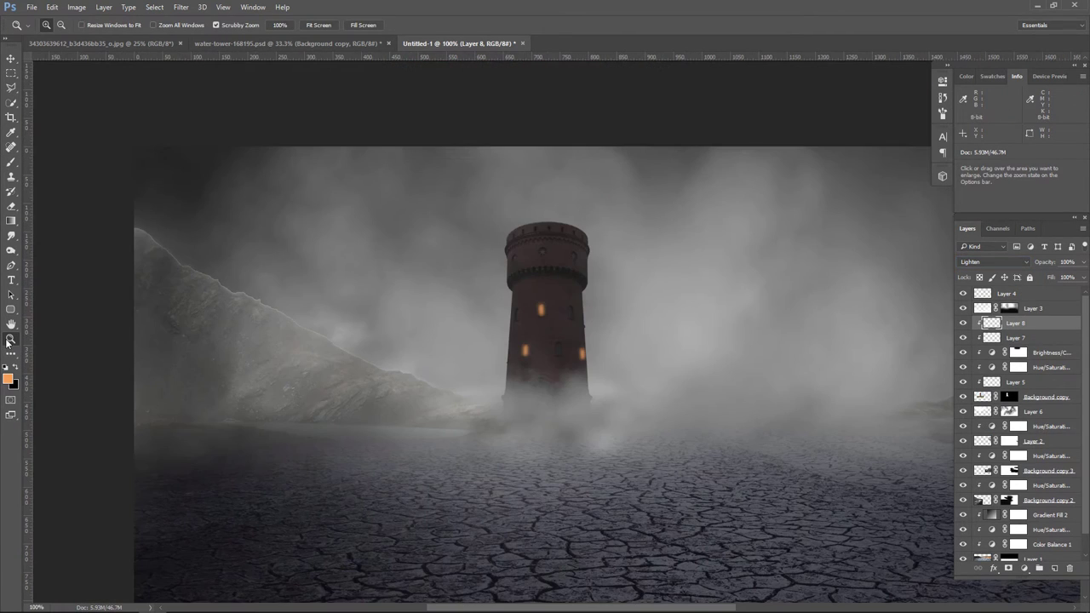
{"action": "left_click", "coordinate": [1083, 262]}
{"action": "left_click", "coordinate": [963, 325]}
{"action": "left_click", "coordinate": [963, 324]}
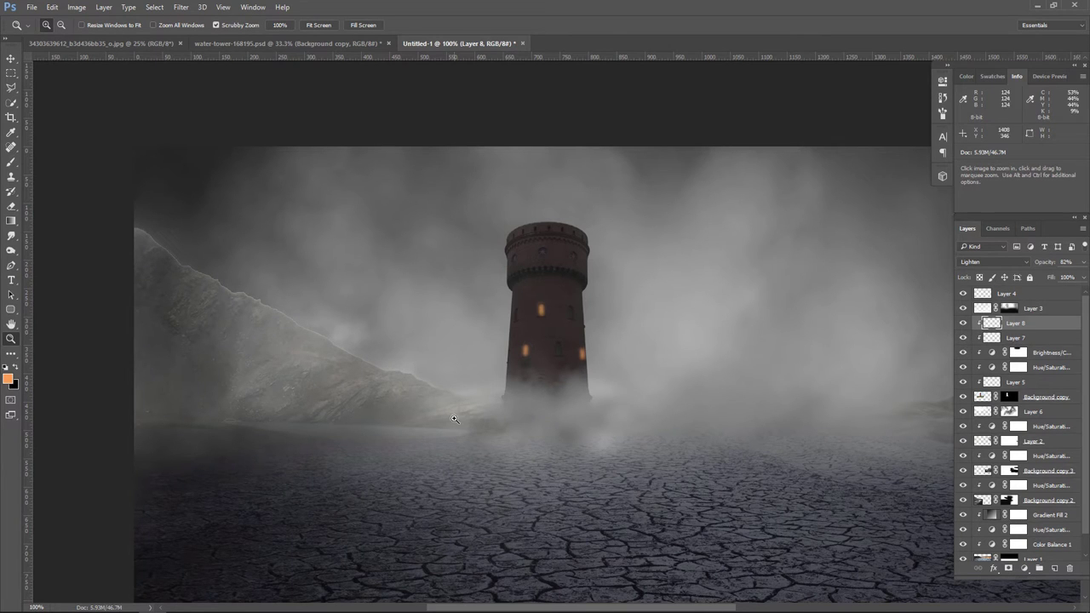
{"action": "scroll", "coordinate": [436, 449], "scroll_direction": "down", "scroll_amount": 5}
{"action": "left_click", "coordinate": [440, 448], "text": "alt"}
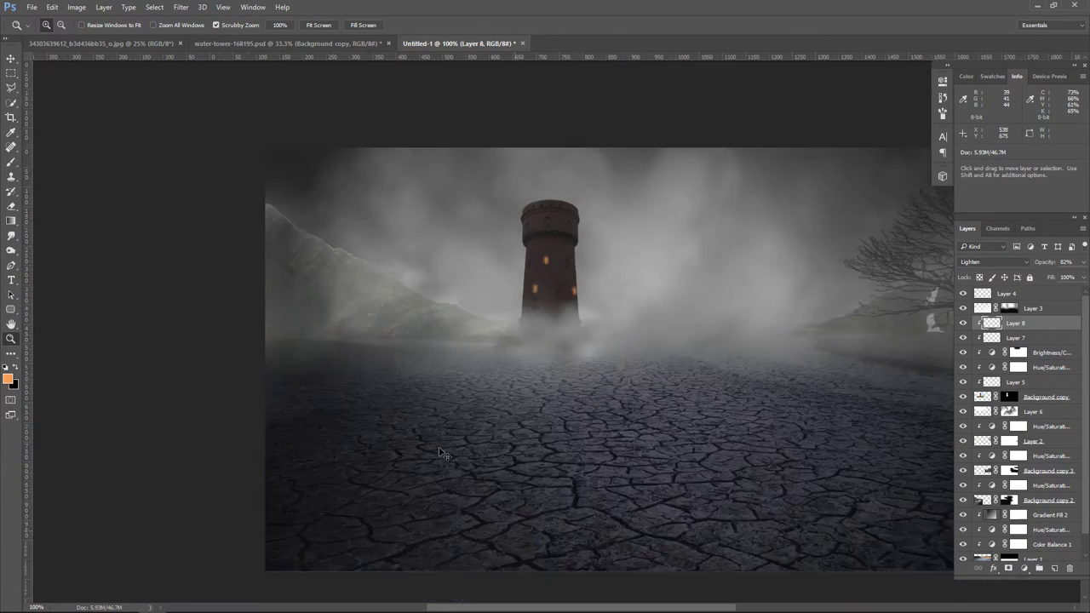
{"action": "left_click", "coordinate": [10, 60]}
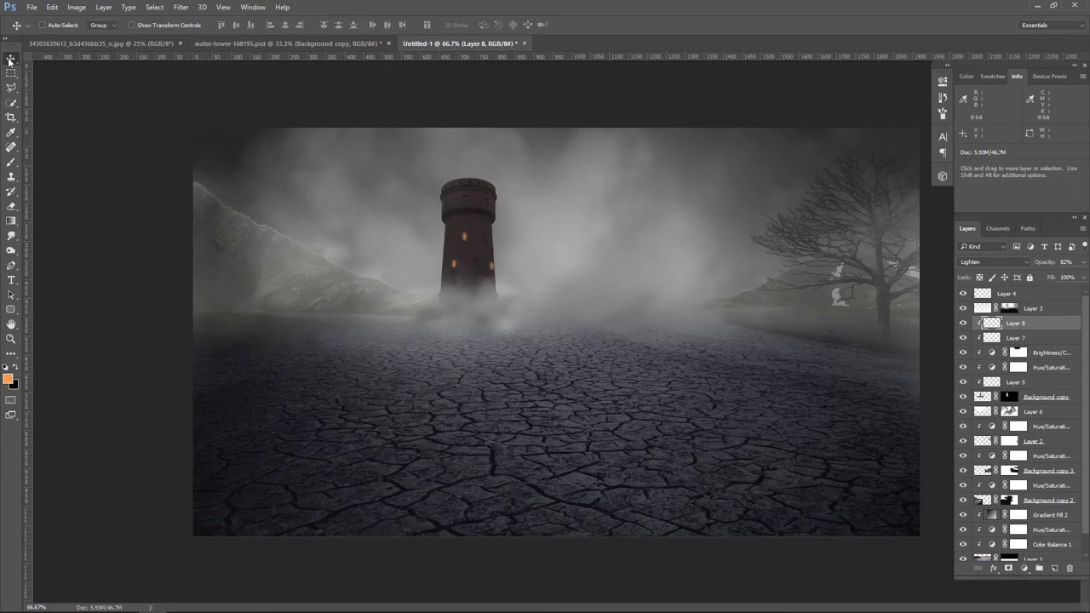
- Close the water-tower document and bring the pianist cut-out into Untitled-1 as the top layer
{"action": "left_click", "coordinate": [274, 43]}
{"action": "left_click", "coordinate": [117, 43]}
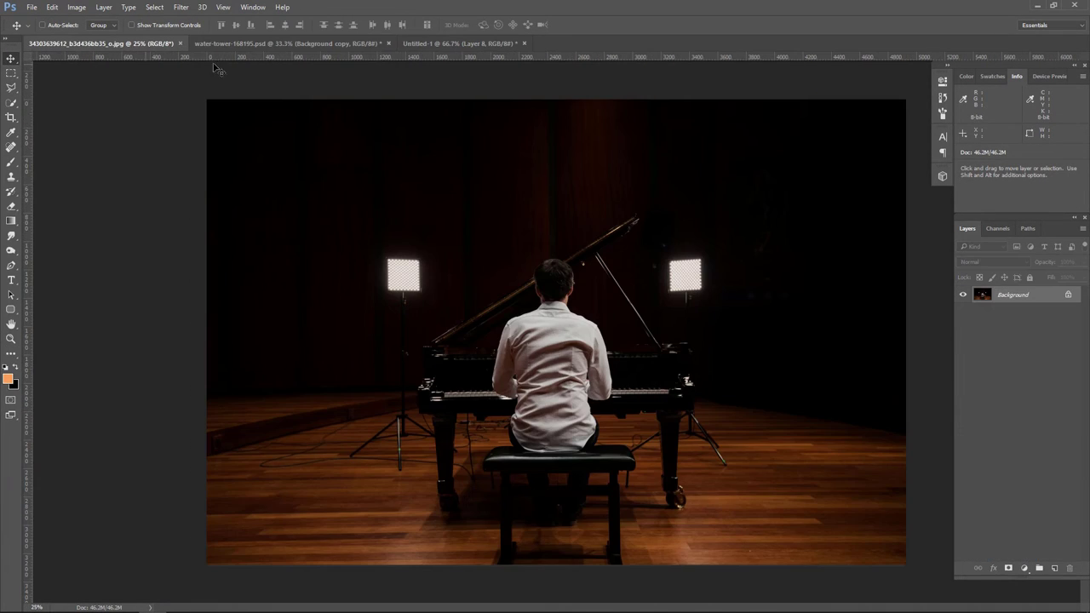
{"action": "left_click", "coordinate": [320, 43]}
{"action": "left_click", "coordinate": [388, 43]}
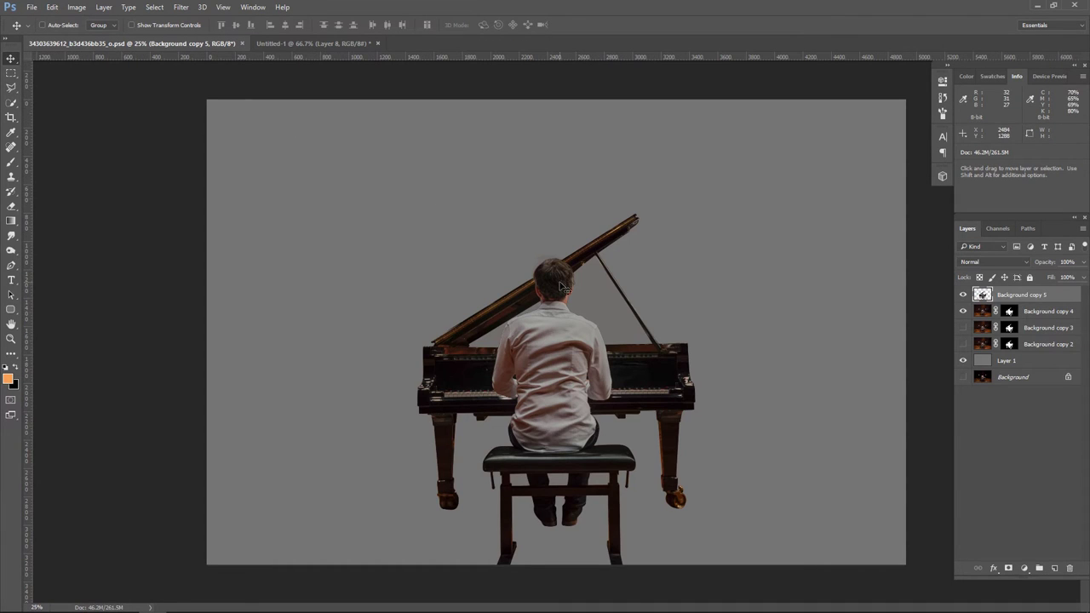
{"action": "mouse_move", "coordinate": [561, 295]}
{"action": "left_mouse_down"}
{"action": "mouse_move", "coordinate": [308, 43]}
{"action": "mouse_move", "coordinate": [573, 257]}
{"action": "left_mouse_up"}
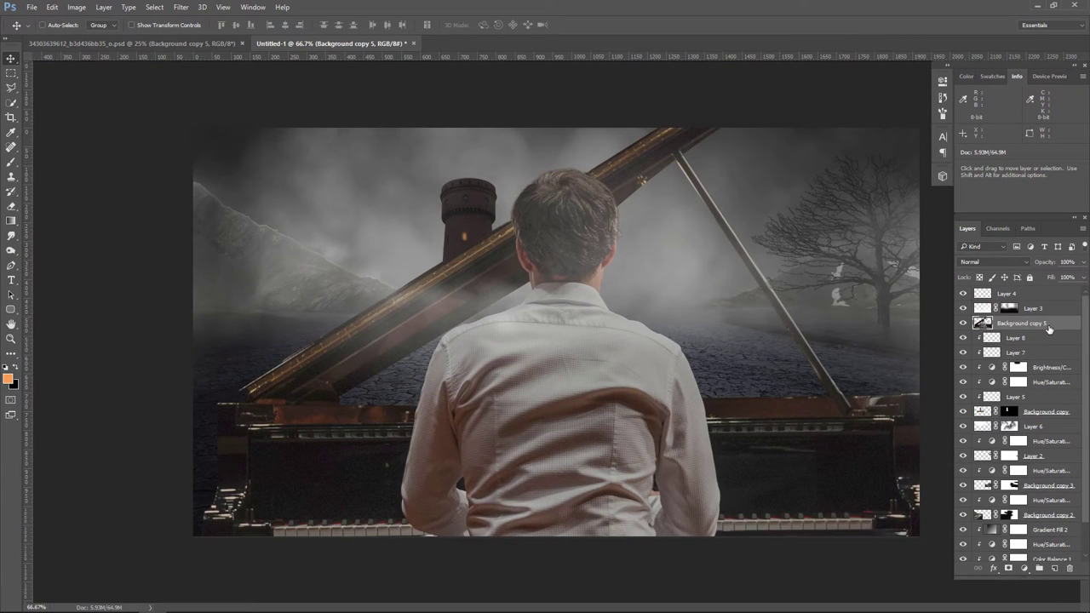
{"action": "left_click_drag", "start_coordinate": [1049, 329], "coordinate": [1045, 294]}
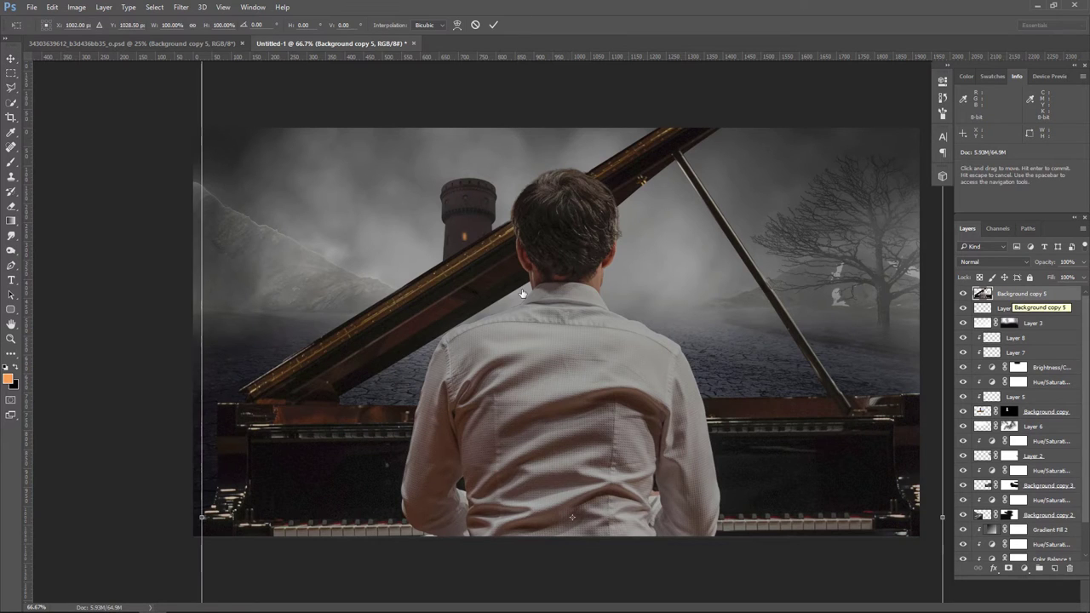
- Scale the pianist down to about 30% and place it in the centre foreground
{"action": "left_click_drag", "start_coordinate": [387, 173], "coordinate": [426, 292]}
{"action": "key", "text": "ctrl+t"}
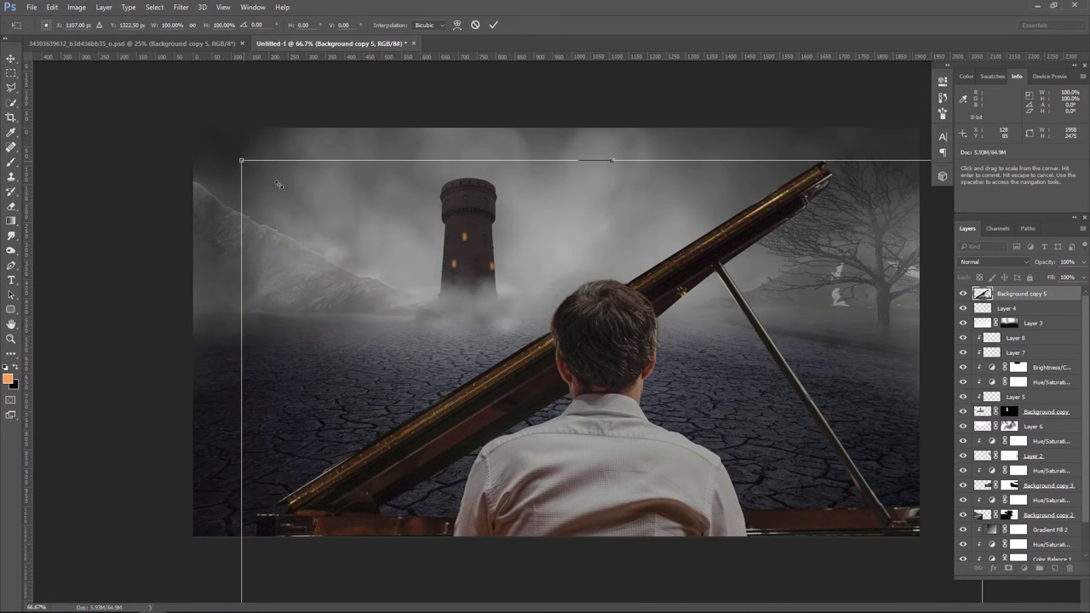
{"action": "left_click_drag", "start_coordinate": [277, 184], "coordinate": [443, 396]}
{"action": "left_click_drag", "start_coordinate": [584, 307], "coordinate": [553, 209]}
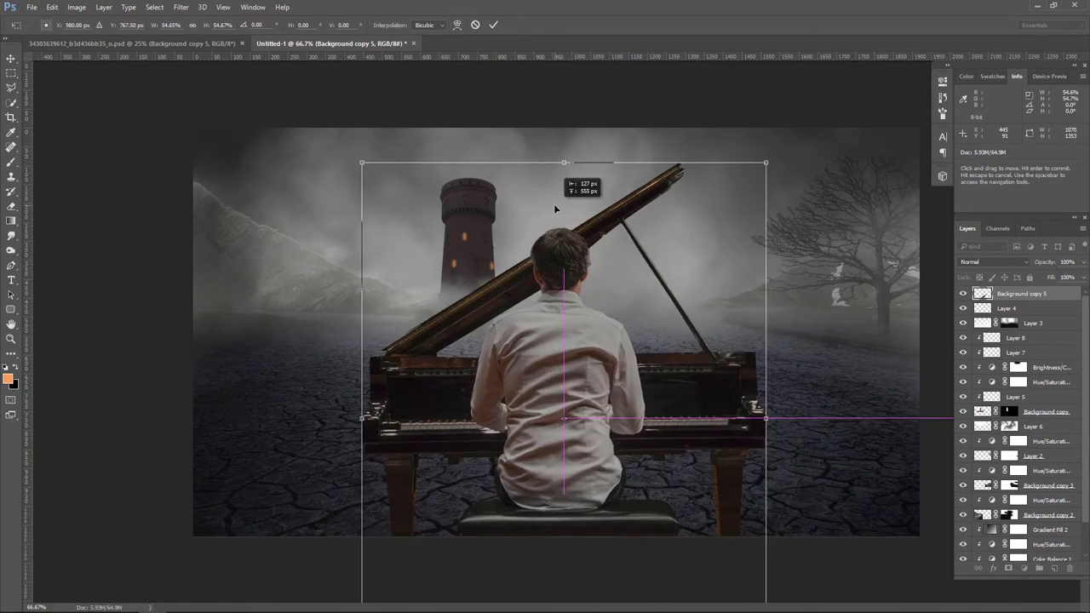
{"action": "left_click_drag", "start_coordinate": [373, 177], "coordinate": [437, 258]}
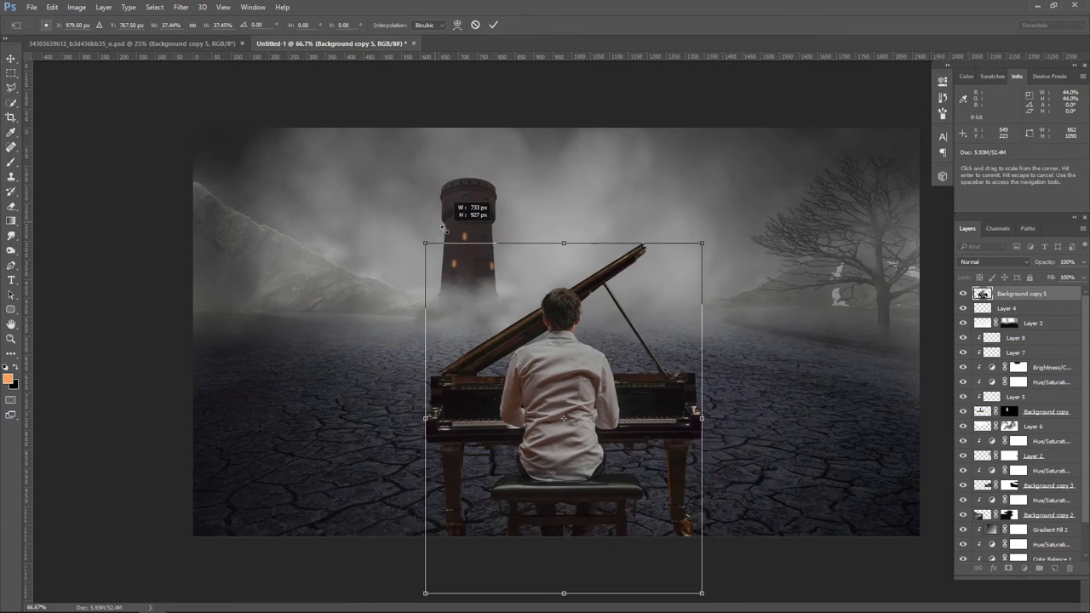
{"action": "left_click_drag", "start_coordinate": [584, 375], "coordinate": [584, 327]}
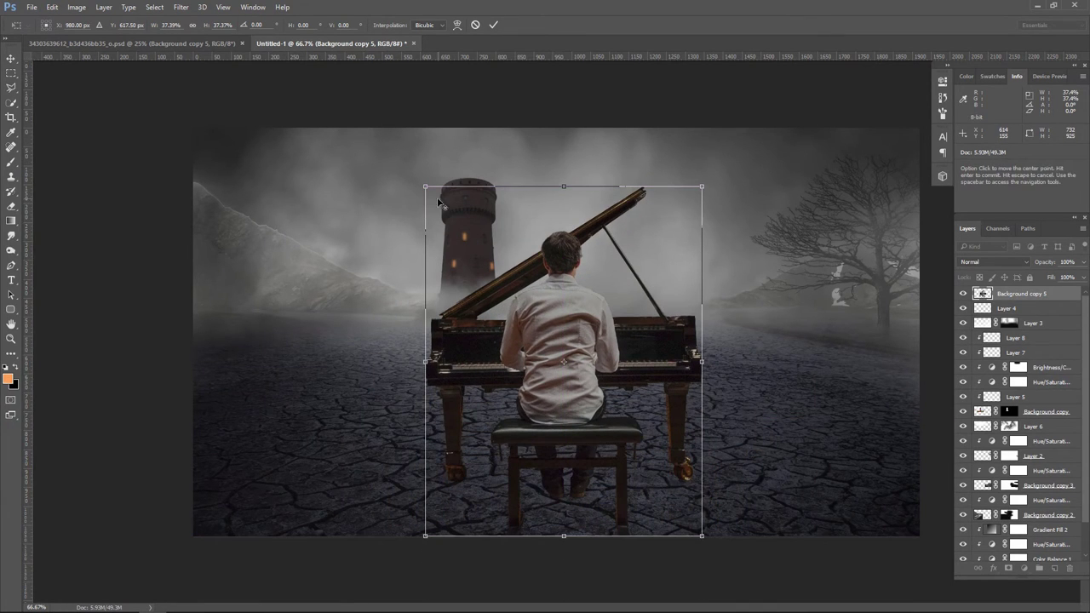
{"action": "left_click_drag", "start_coordinate": [425, 196], "coordinate": [464, 231]}
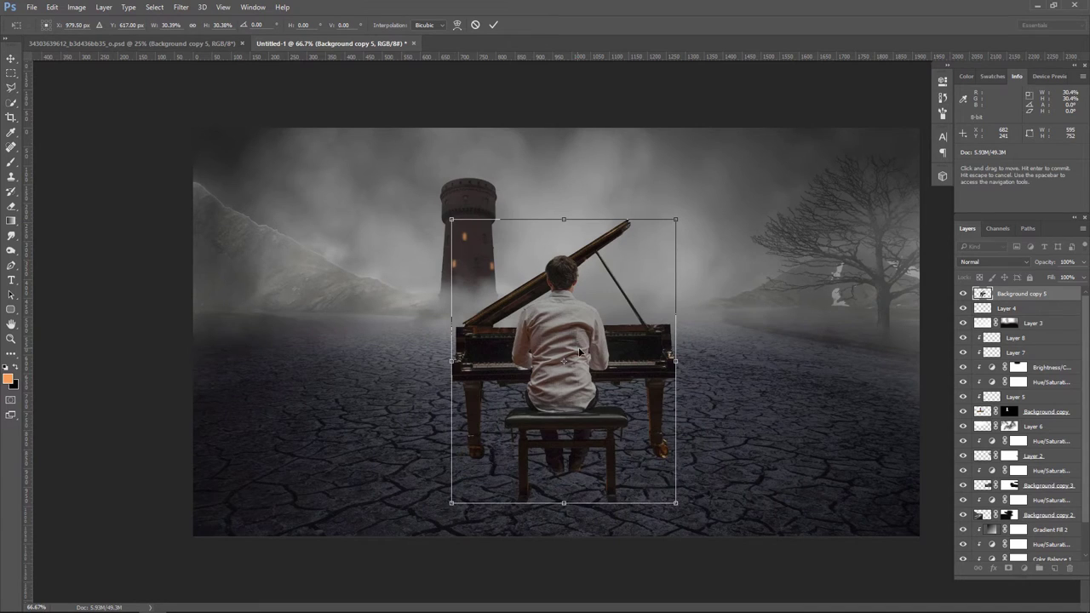
{"action": "mouse_move", "coordinate": [586, 365]}
{"action": "left_mouse_down"}
{"action": "mouse_move", "coordinate": [610, 340]}
{"action": "mouse_move", "coordinate": [611, 351]}
{"action": "left_mouse_up"}
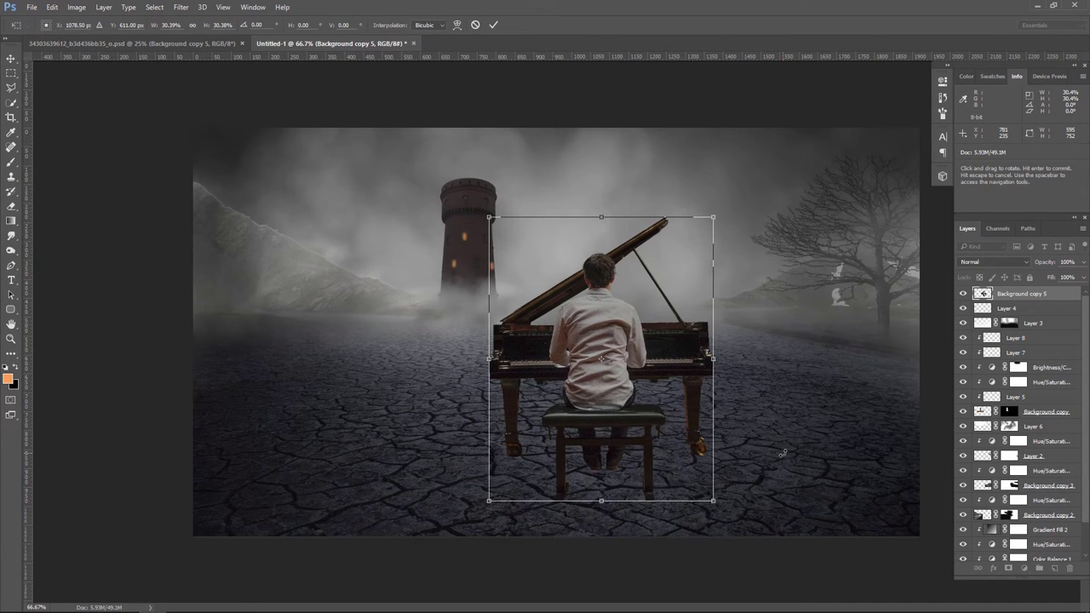
{"action": "key", "text": "Return"}
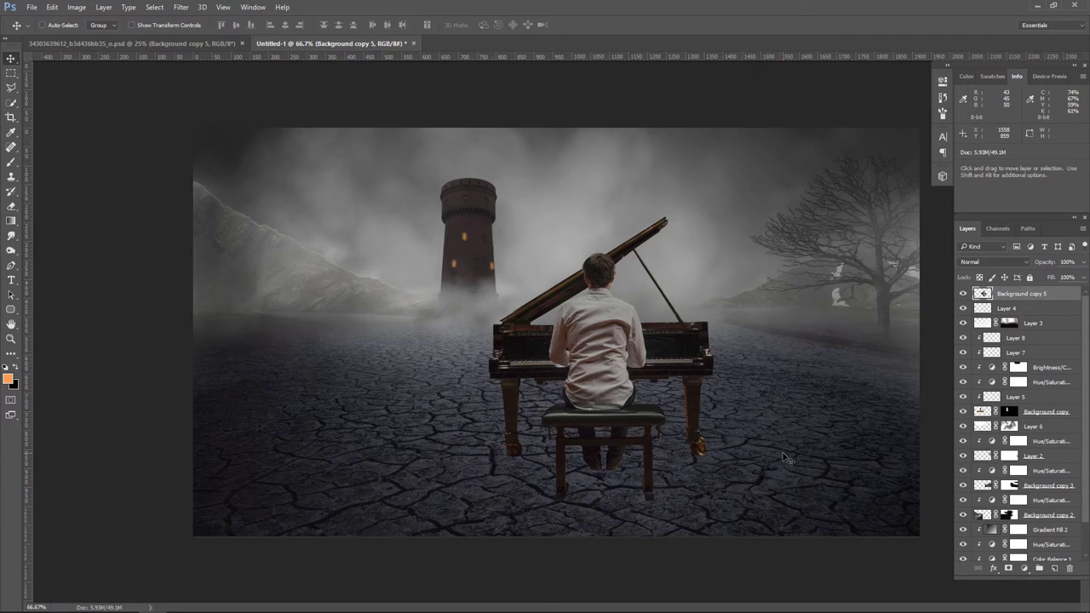
- Shrink the pianist slightly to about 96% and nudge it into final position
{"action": "key", "text": "shift+Up"}
{"action": "key", "text": "shift+Up"}
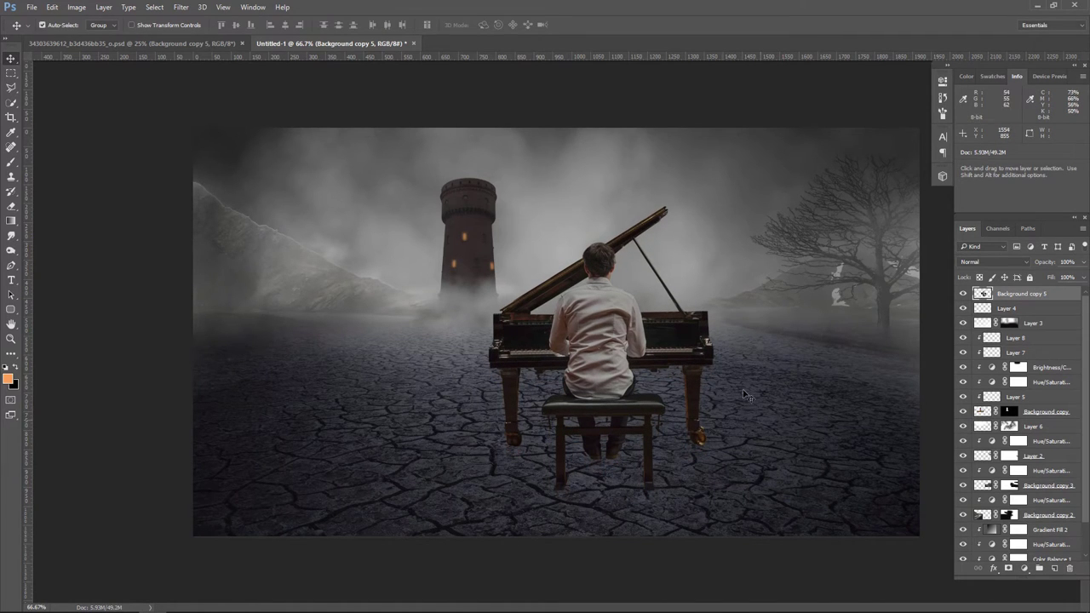
{"action": "key", "text": "ctrl+t"}
{"action": "left_click_drag", "start_coordinate": [490, 206], "coordinate": [493, 212]}
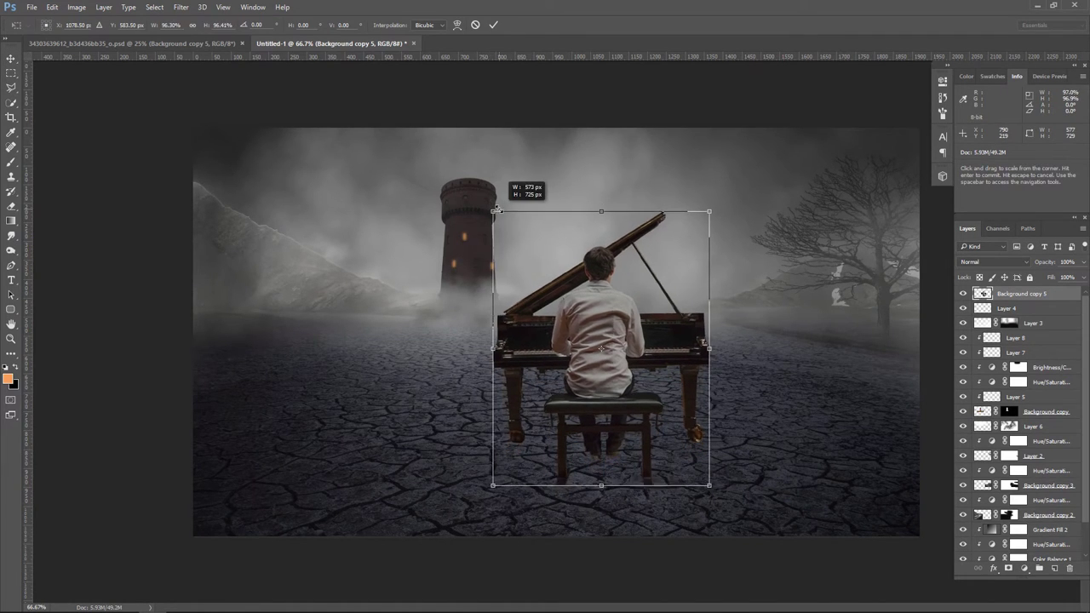
{"action": "left_click_drag", "start_coordinate": [592, 366], "coordinate": [591, 368]}
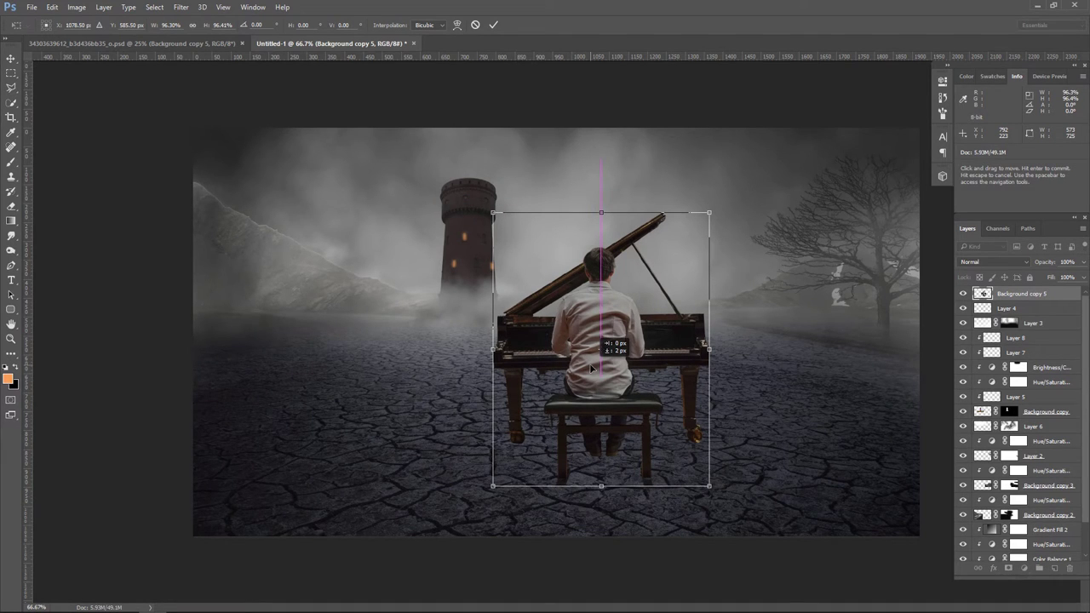
{"action": "key", "text": "Return"}
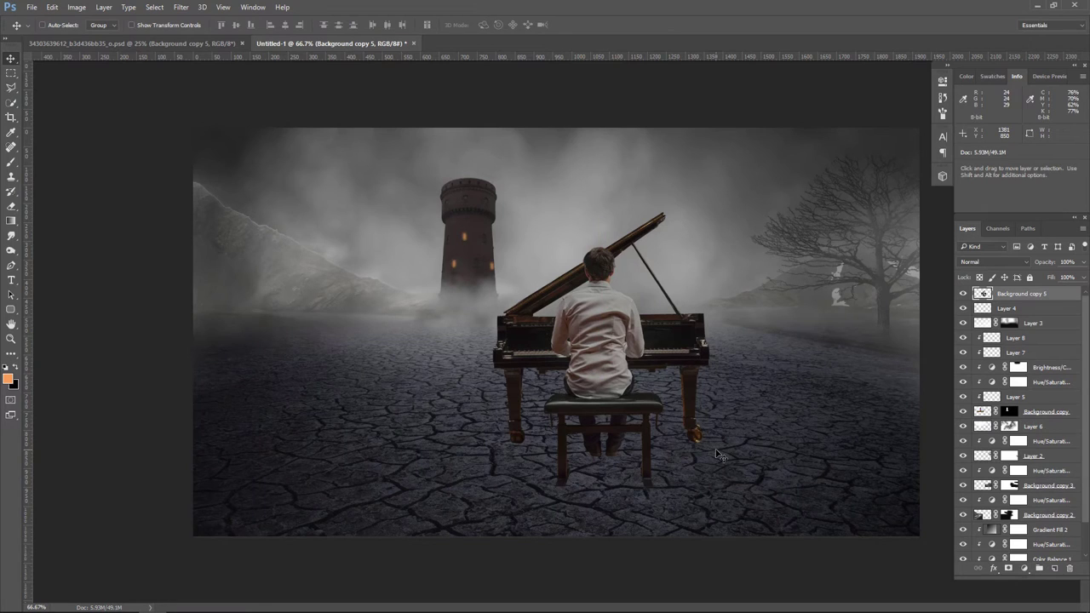
{"action": "key", "text": "Left"}
{"action": "key", "text": "Left"}
{"action": "key", "text": "Left"}
{"action": "key", "text": "Left"}
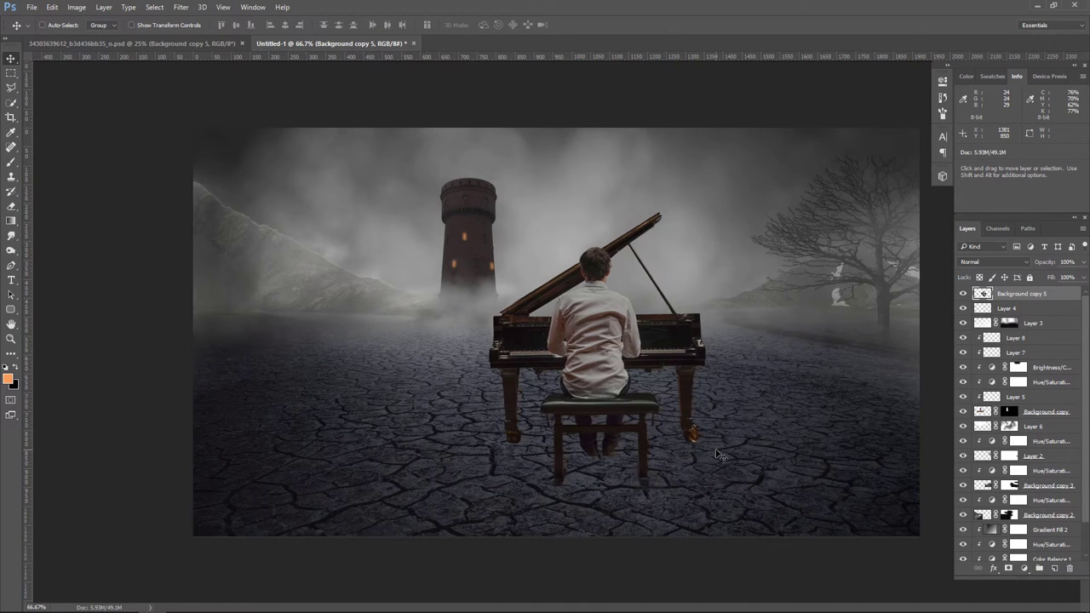
{"action": "key", "text": "Left"}
{"action": "key", "text": "Left"}
{"action": "key", "text": "Left"}
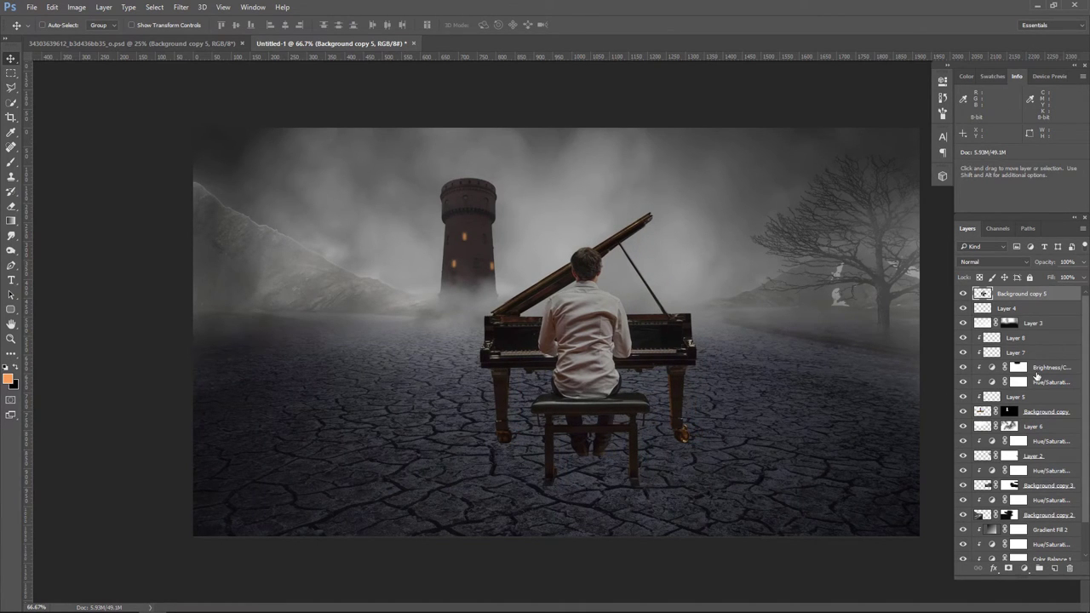
- Select the tower layers from Background copy to Layer 8 plus Layer 4, and nudge them left three times
{"action": "left_click", "coordinate": [1059, 413]}
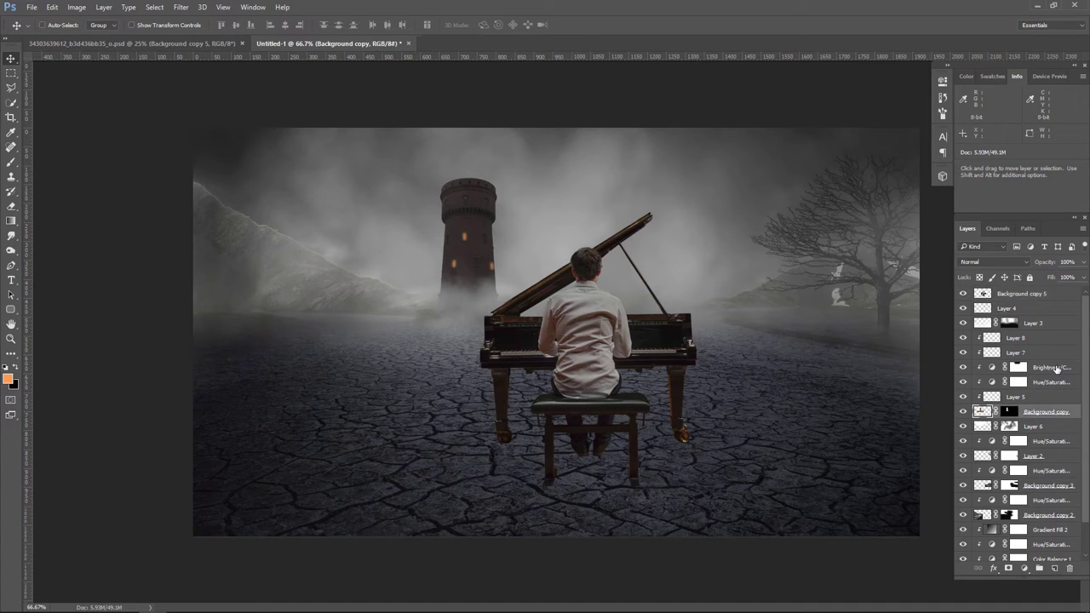
{"action": "left_click", "coordinate": [1050, 345], "text": "shift"}
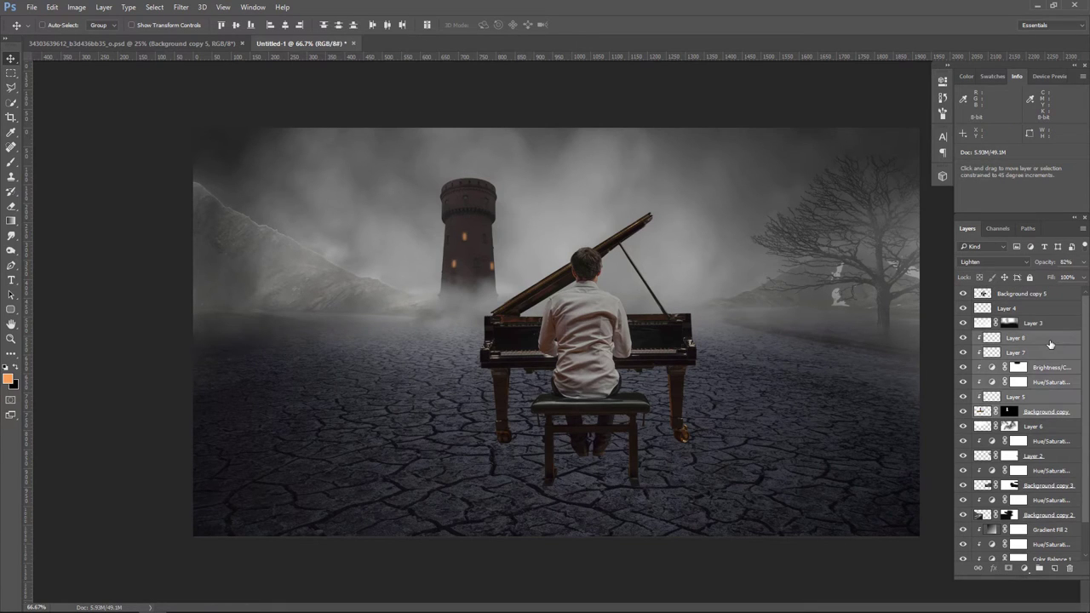
{"action": "left_click", "coordinate": [963, 308]}
{"action": "left_click", "coordinate": [1035, 311]}
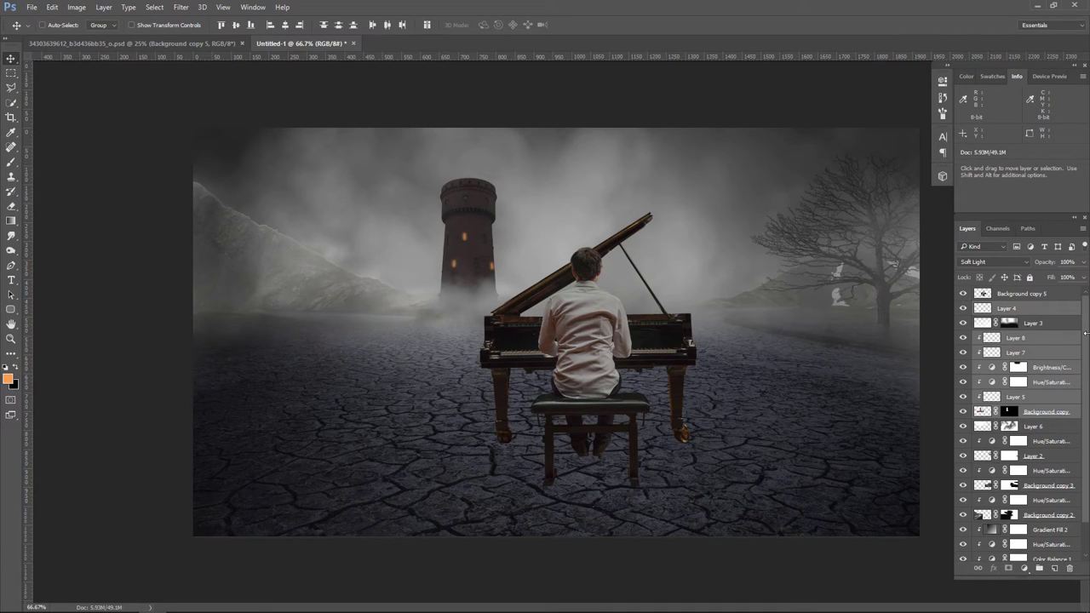
{"action": "key", "text": "shift+Left"}
{"action": "key", "text": "shift+Left"}
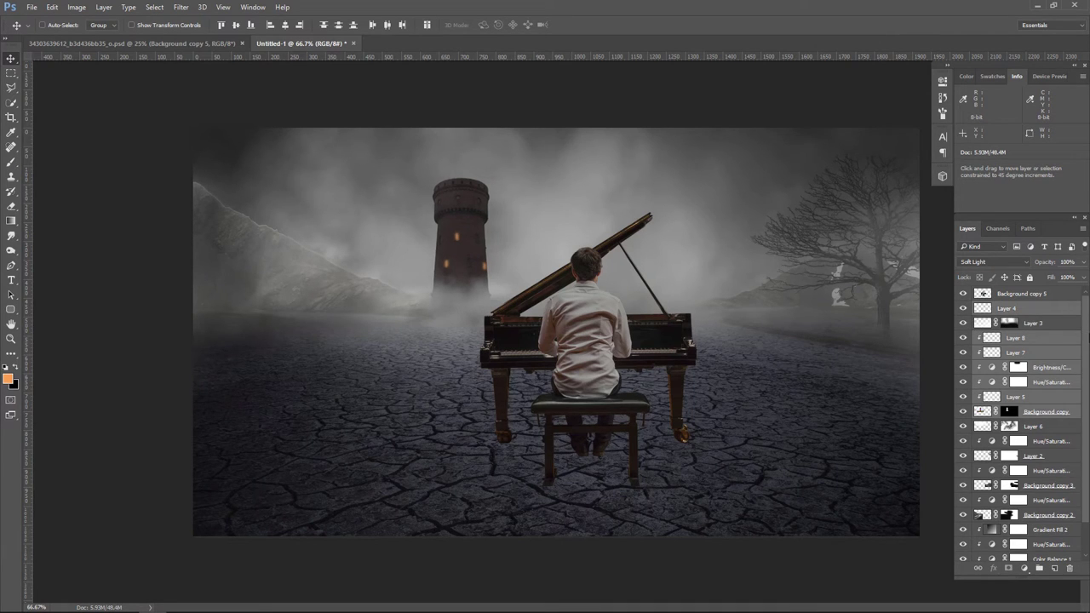
{"action": "key", "text": "shift+Left"}
{"action": "key", "text": "shift+Left"}
{"action": "key", "text": "shift+Left"}
{"action": "key", "text": "shift+Left"}
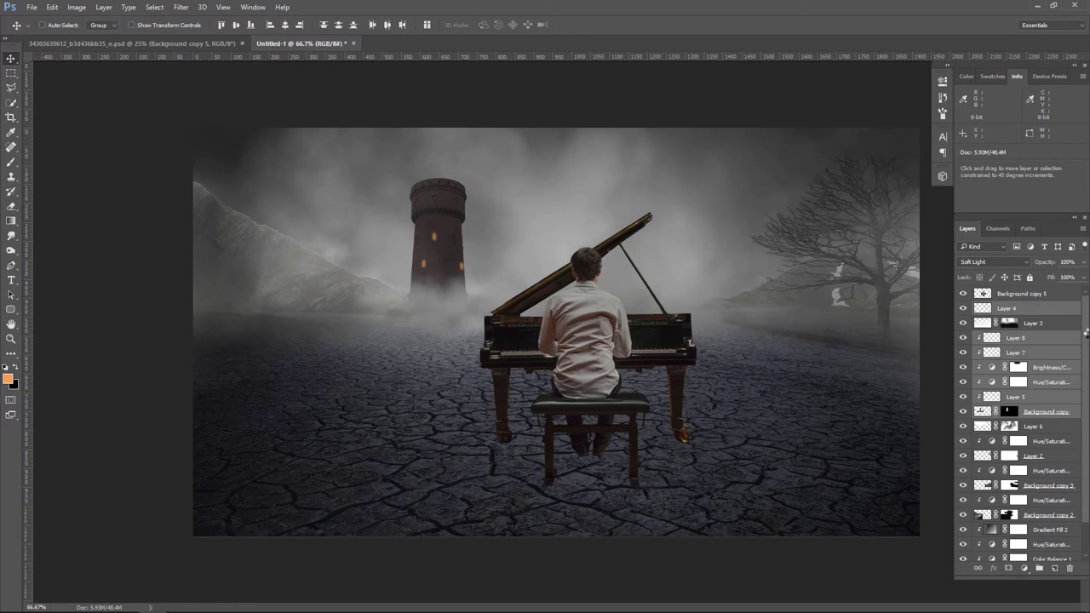
{"action": "key", "text": "shift+Left"}
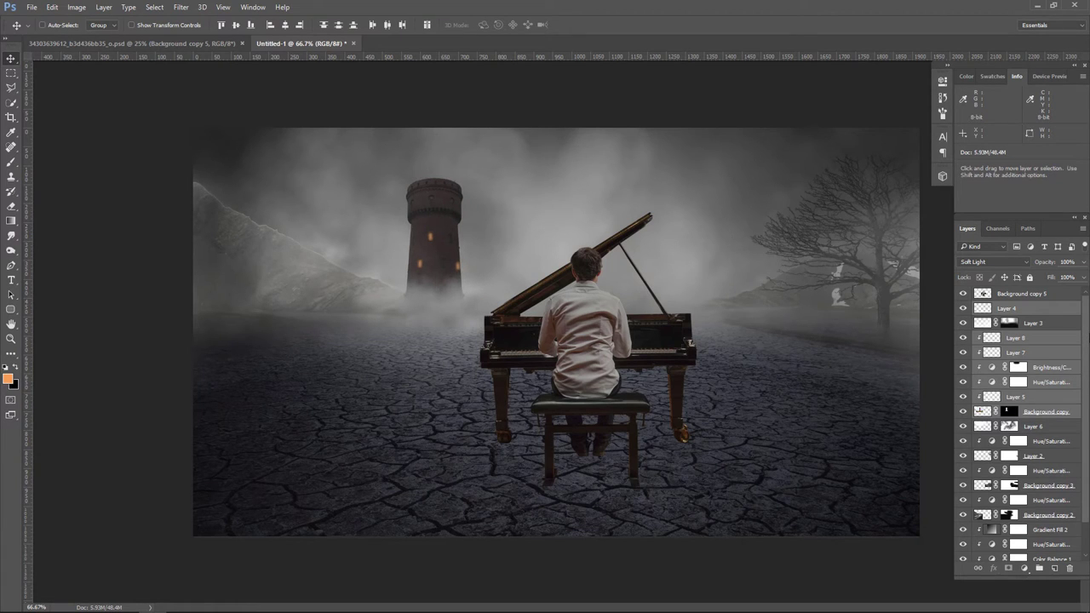
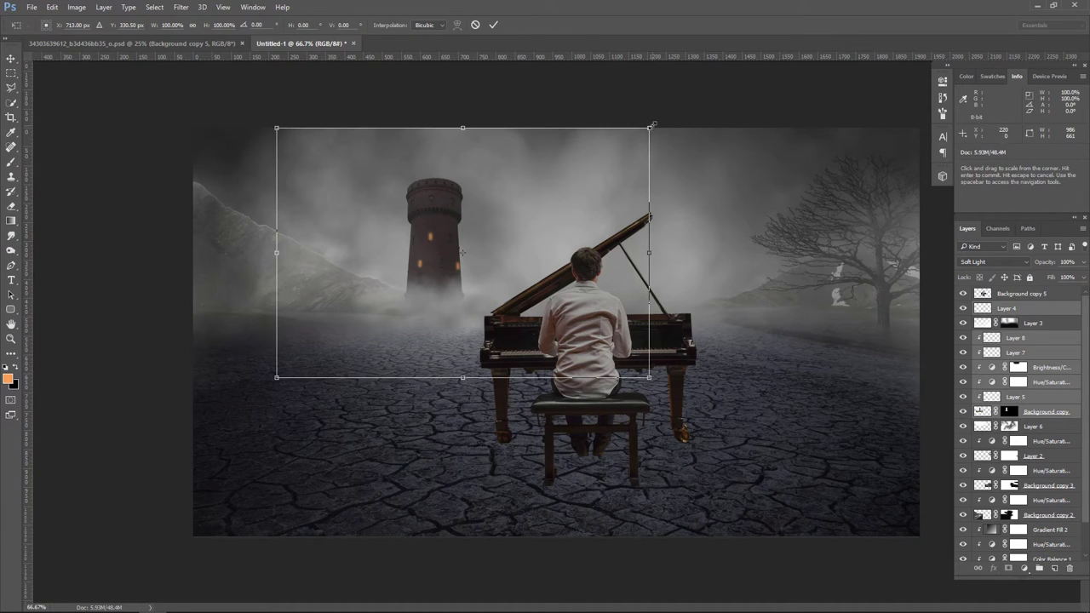
- Scale the tower layer (Layer 4) down to about 93.6% and nudge it a few pixels right
{"action": "left_click_drag", "start_coordinate": [649, 129], "coordinate": [640, 132]}
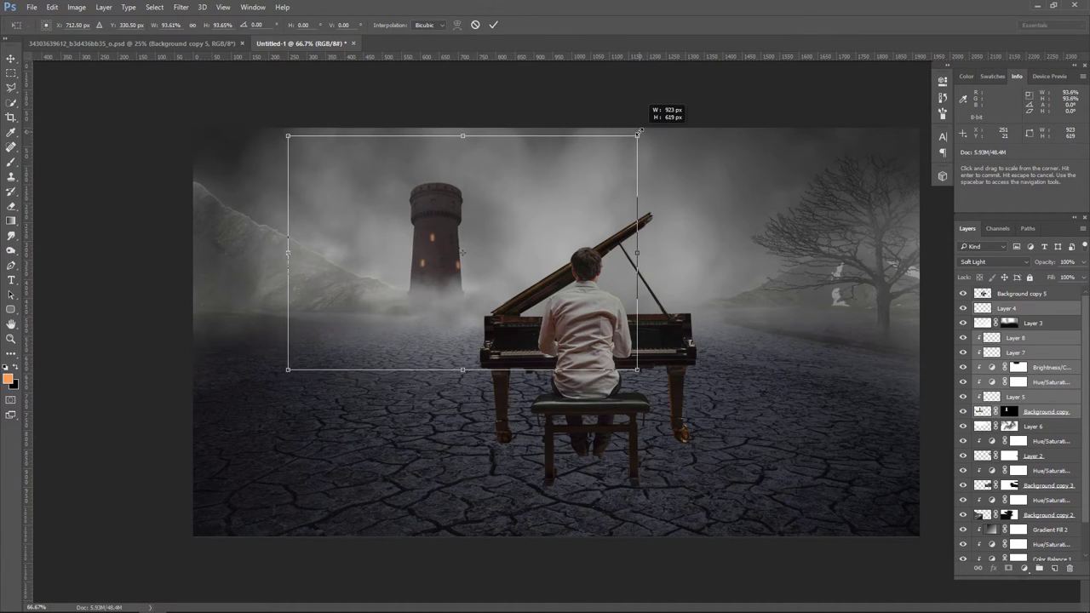
{"action": "key", "text": "Return"}
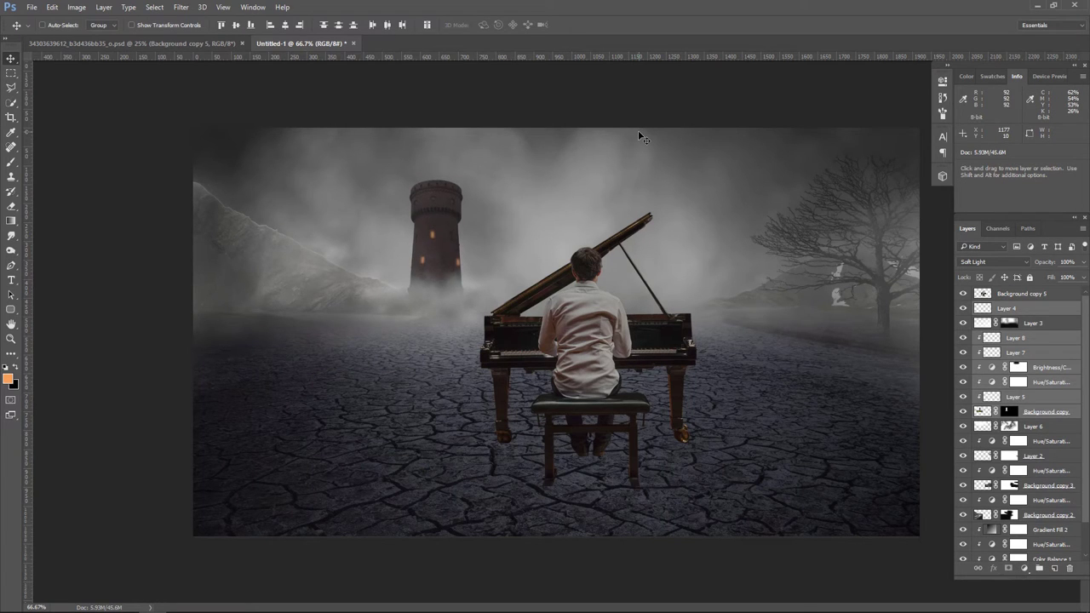
{"action": "key", "text": "Right"}
{"action": "key", "text": "Right"}
{"action": "key", "text": "Right"}
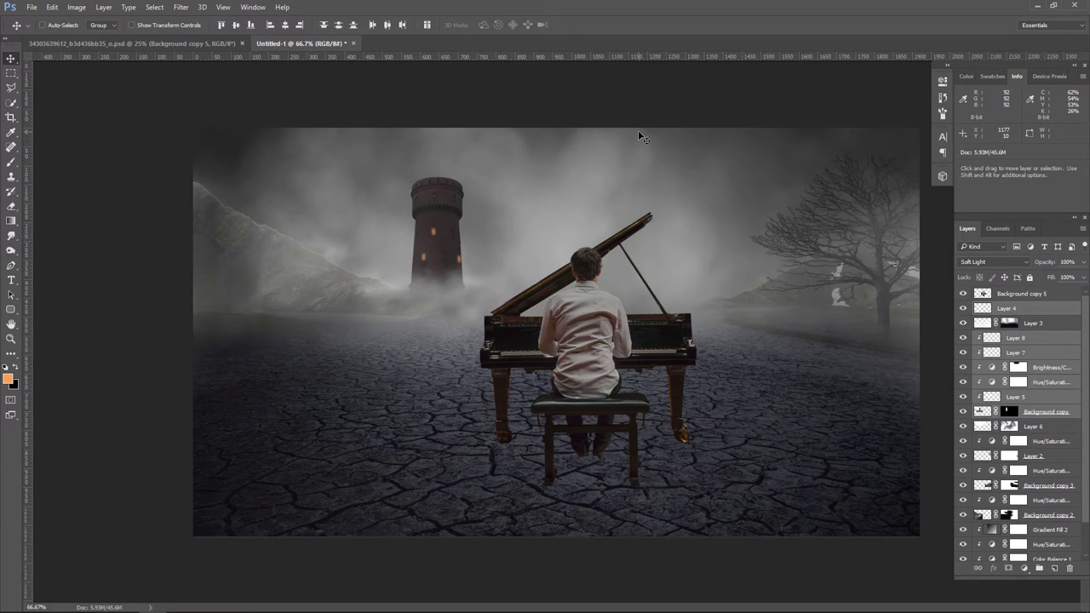
{"action": "key", "text": "Right"}
{"action": "key", "text": "Right"}
{"action": "key", "text": "Right"}
{"action": "key", "text": "Right"}
{"action": "key", "text": "Right"}
{"action": "key", "text": "Right"}
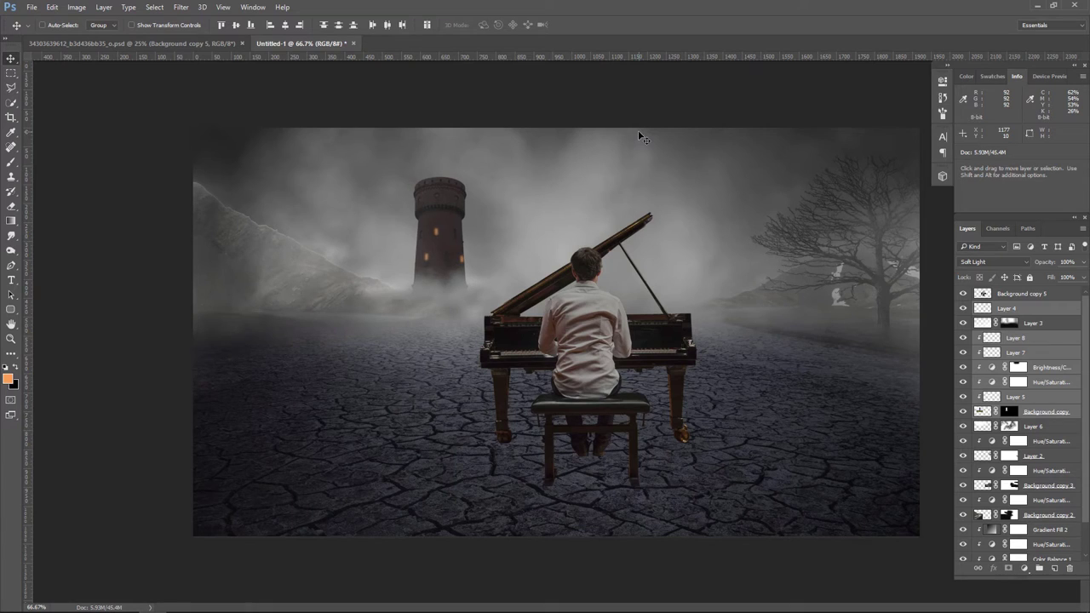
{"action": "key", "text": "Right"}
{"action": "key", "text": "Right"}
{"action": "key", "text": "Left"}
{"action": "key", "text": "Right"}
{"action": "key", "text": "Right"}
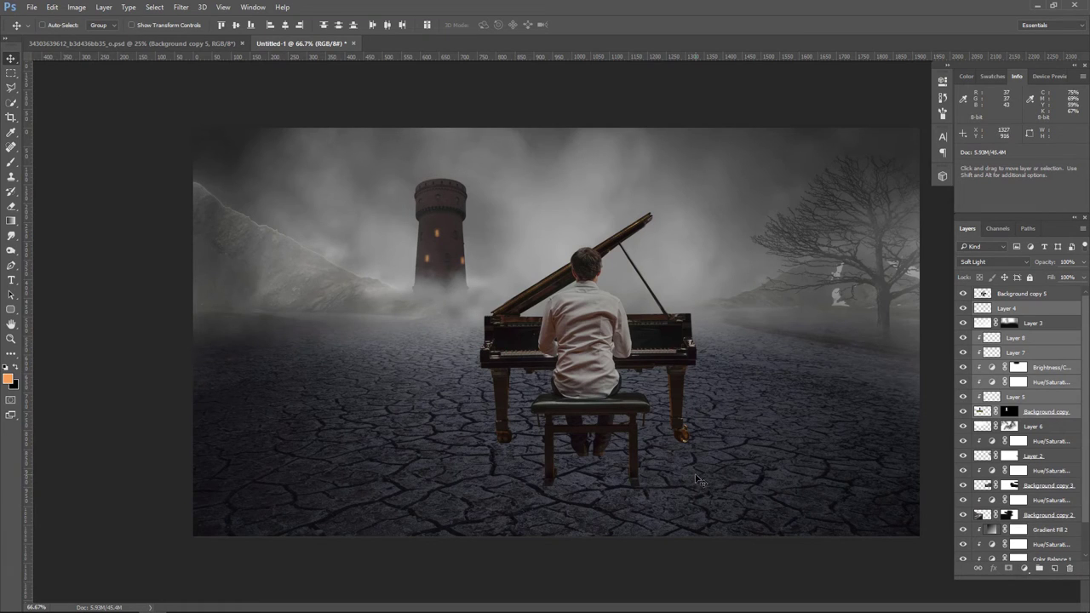
- Scale the pianist-and-piano layer, Background copy 5, to about 89% and nudge it down and left
{"action": "left_click", "coordinate": [596, 334], "text": "ctrl"}
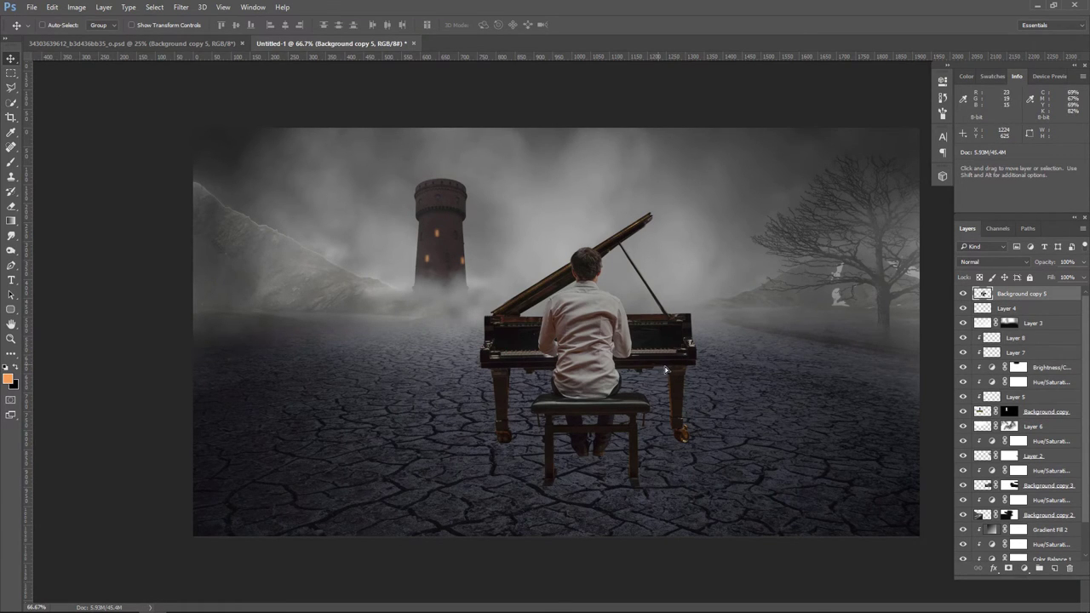
{"action": "left_click_drag", "start_coordinate": [666, 370], "coordinate": [659, 368]}
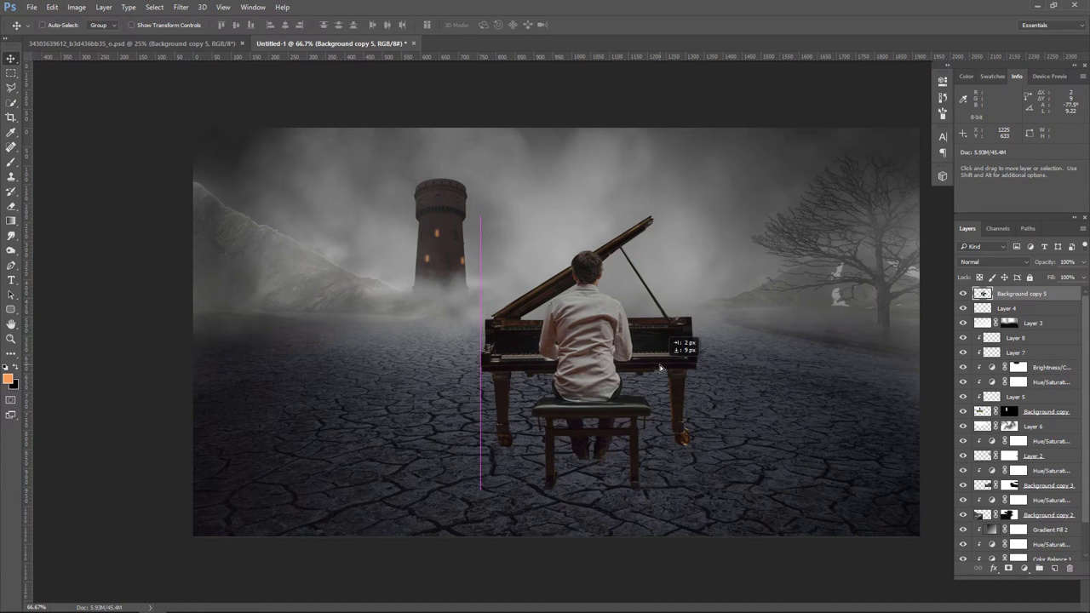
{"action": "key", "text": "ctrl+t"}
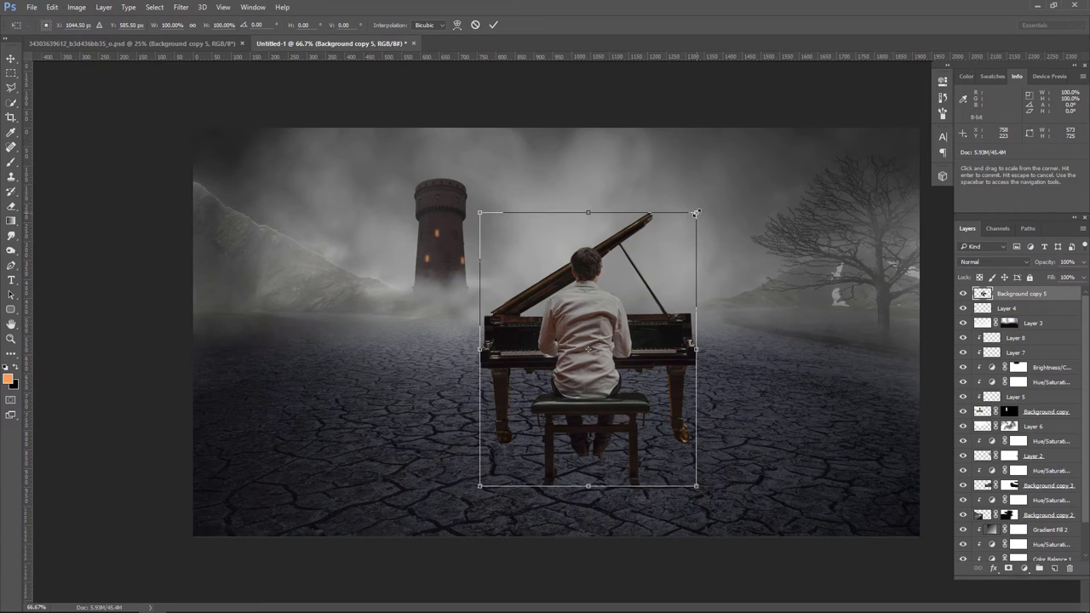
{"action": "left_click_drag", "start_coordinate": [696, 213], "coordinate": [685, 228]}
{"action": "left_click_drag", "start_coordinate": [625, 309], "coordinate": [629, 302]}
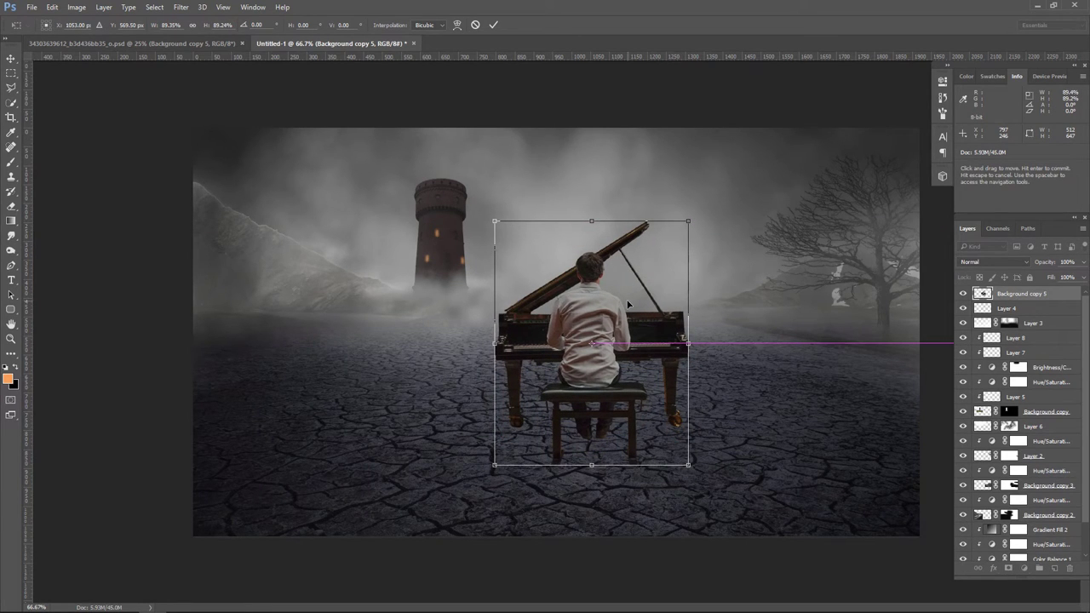
{"action": "key", "text": "Return"}
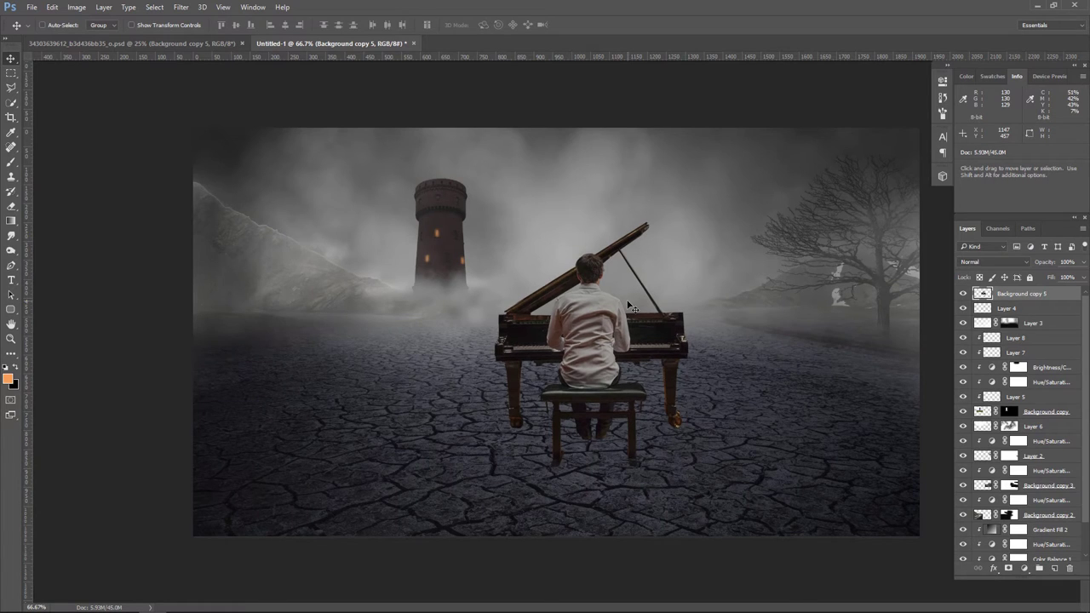
{"action": "key", "text": "Down"}
{"action": "key", "text": "Down"}
{"action": "key", "text": "Down"}
{"action": "key", "text": "Left"}
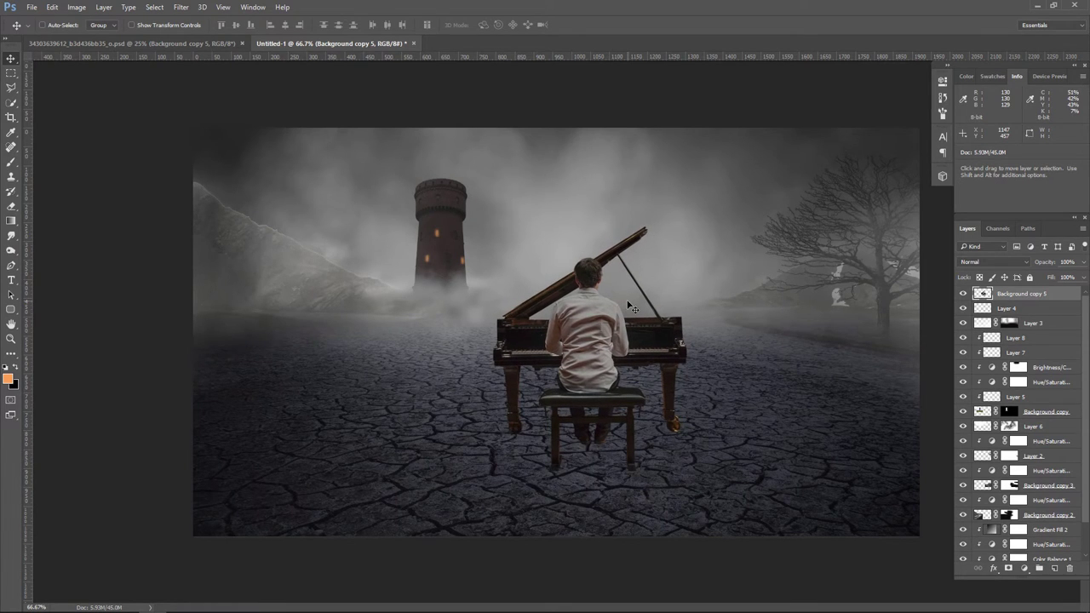
{"action": "key", "text": "Left"}
{"action": "key", "text": "Left"}
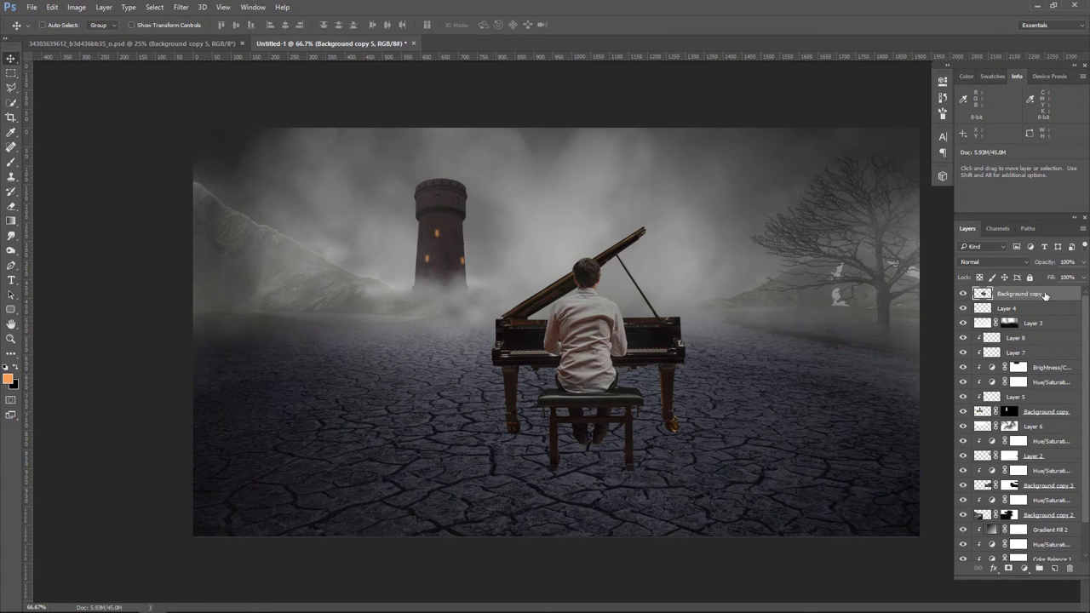
- Add a Hue/Saturation adjustment clipped to the piano layer with Saturation -83
{"action": "left_click", "coordinate": [1024, 568]}
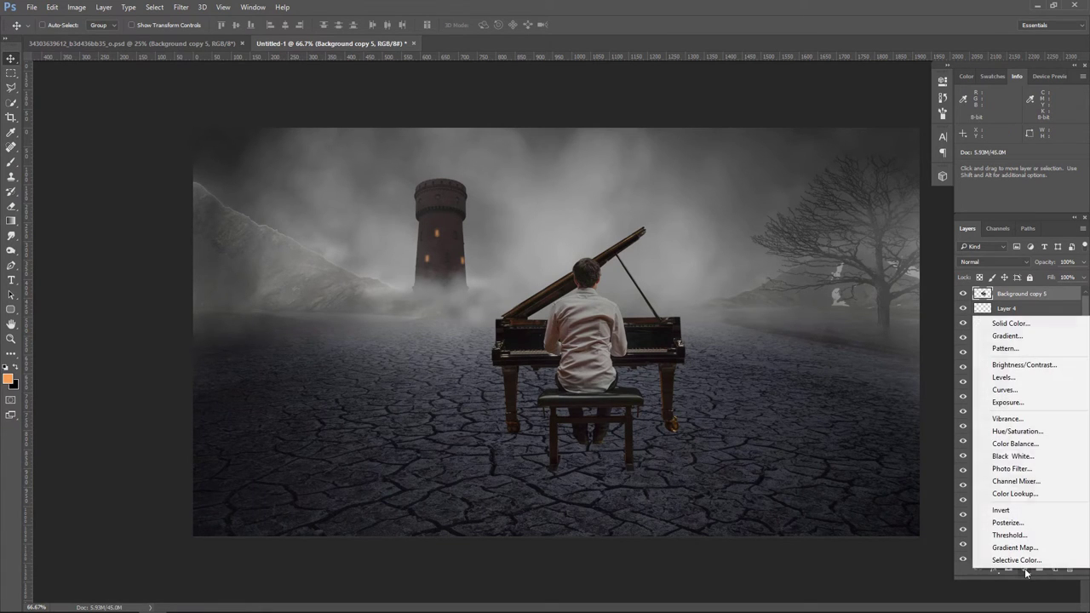
{"action": "left_click", "coordinate": [1021, 433]}
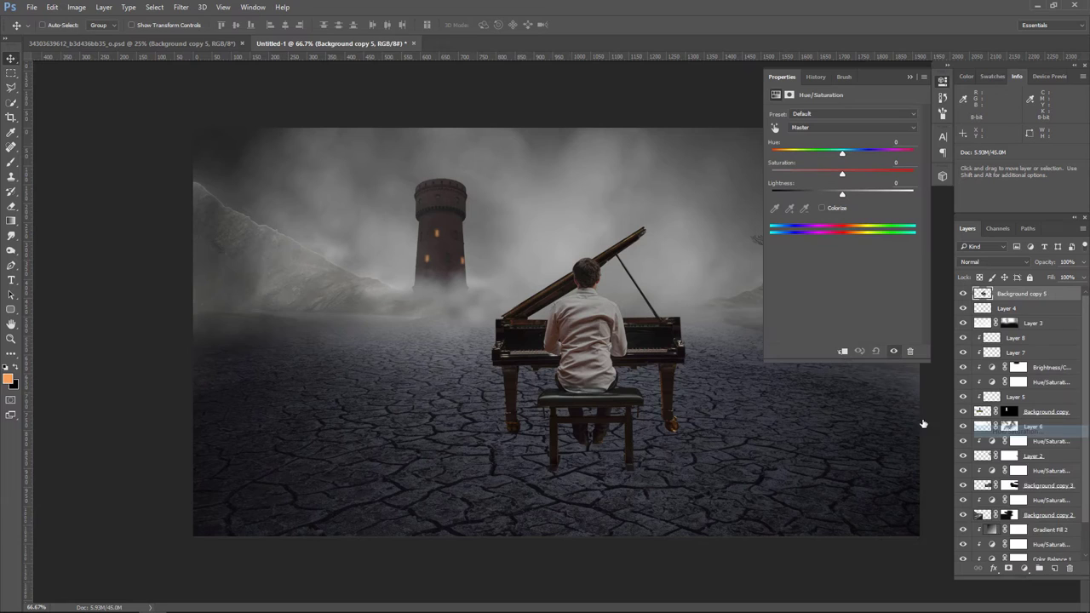
{"action": "left_click", "coordinate": [842, 352]}
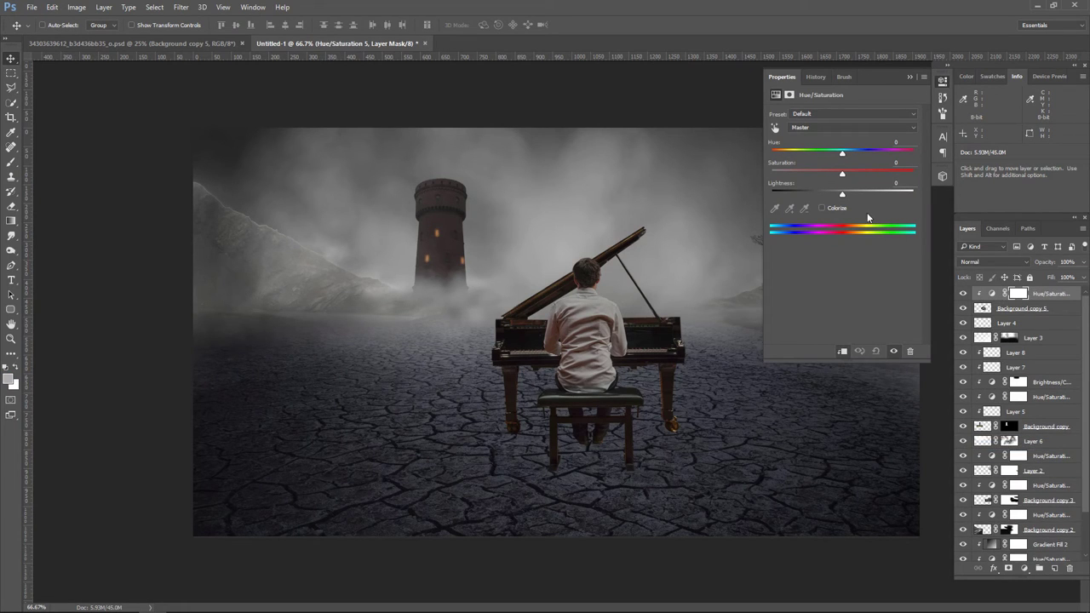
{"action": "mouse_move", "coordinate": [841, 177]}
{"action": "left_mouse_down"}
{"action": "mouse_move", "coordinate": [799, 176]}
{"action": "mouse_move", "coordinate": [825, 197]}
{"action": "left_mouse_up"}
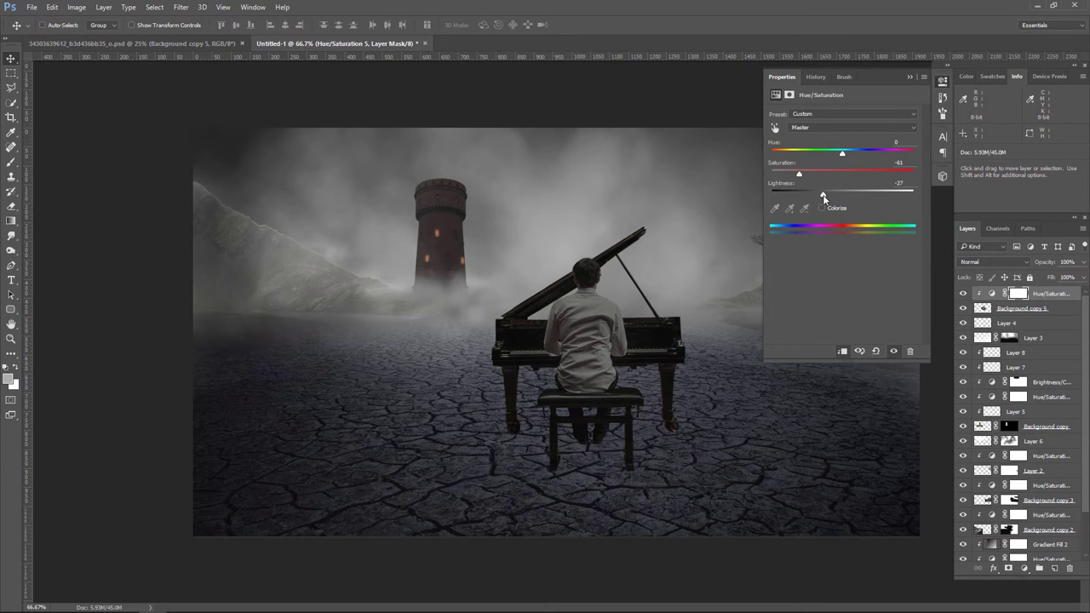
{"action": "left_click_drag", "start_coordinate": [803, 174], "coordinate": [783, 176]}
{"action": "left_click", "coordinate": [909, 77]}
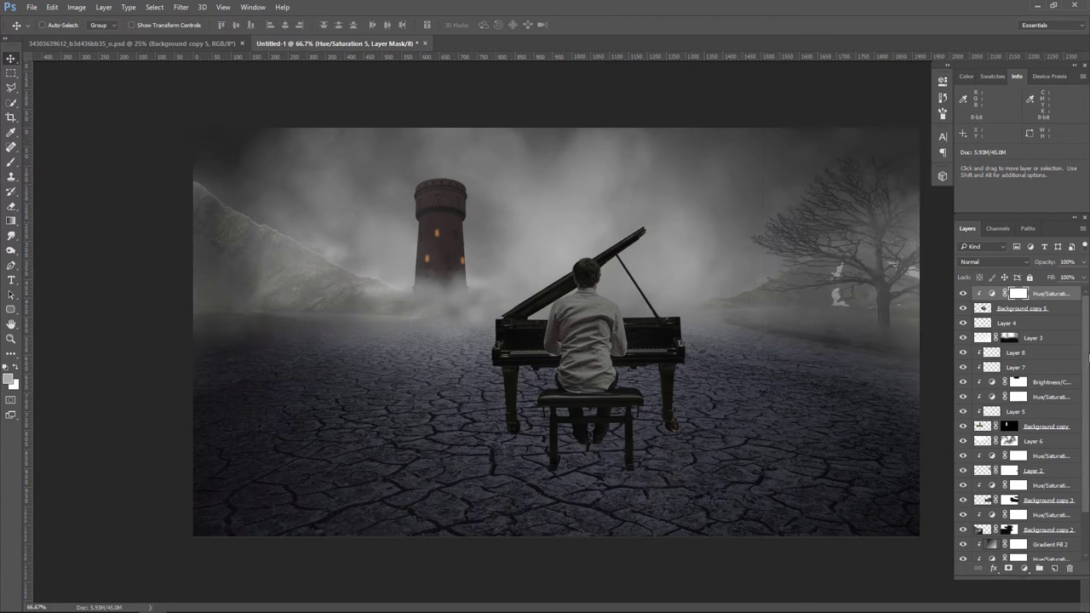
- Set the tower's Hue/Saturation 4 to Saturation -76 and Lightness about -70
{"action": "left_click", "coordinate": [984, 427]}
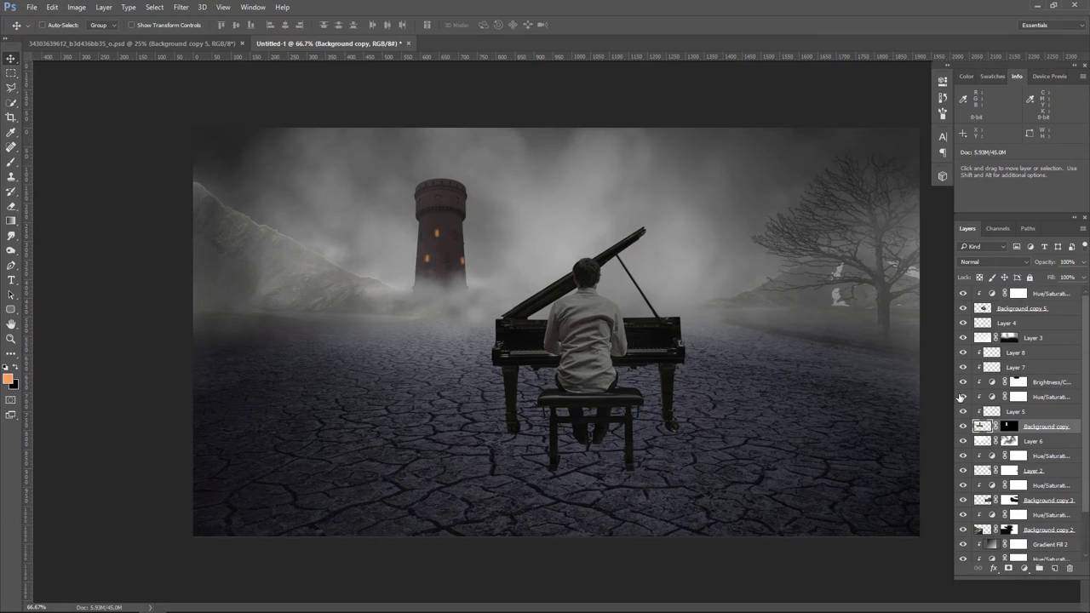
{"action": "left_click", "coordinate": [961, 397]}
{"action": "double_click", "coordinate": [992, 397]}
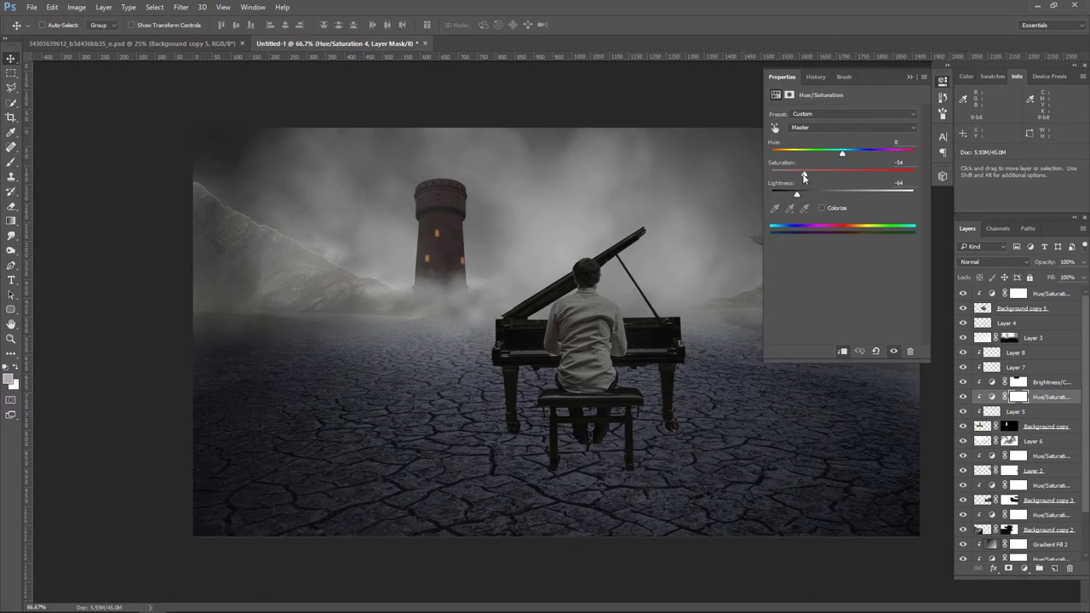
{"action": "left_click_drag", "start_coordinate": [804, 177], "coordinate": [787, 176]}
{"action": "left_click_drag", "start_coordinate": [797, 196], "coordinate": [793, 198]}
{"action": "left_click", "coordinate": [908, 78]}
- Select Background copy 5 and toggle the piano's desaturation to compare
{"action": "left_click", "coordinate": [979, 309]}
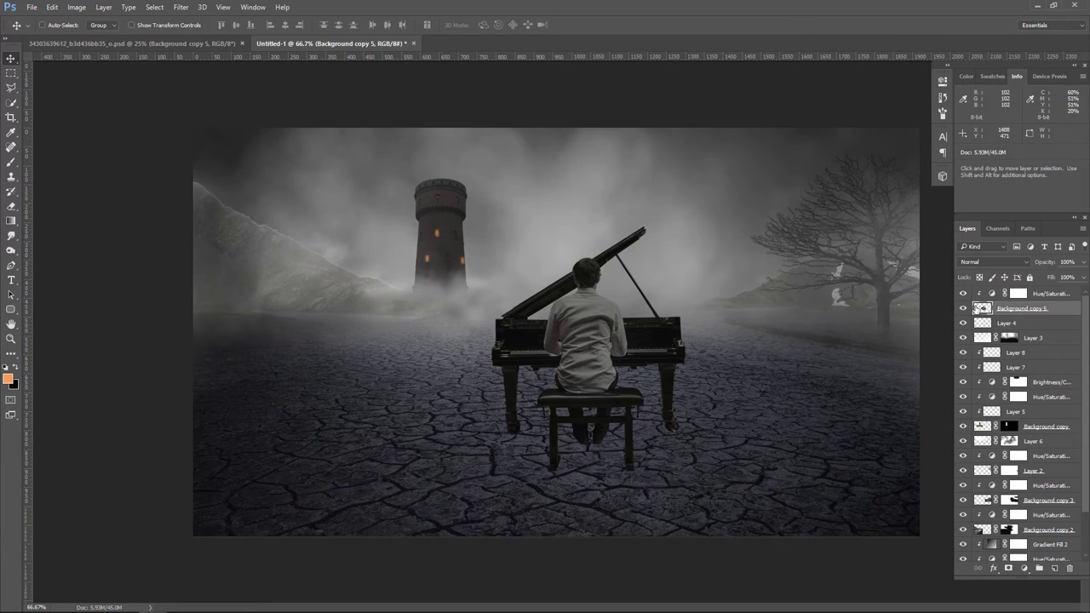
{"action": "left_click", "coordinate": [963, 293]}
{"action": "left_click", "coordinate": [1056, 294]}
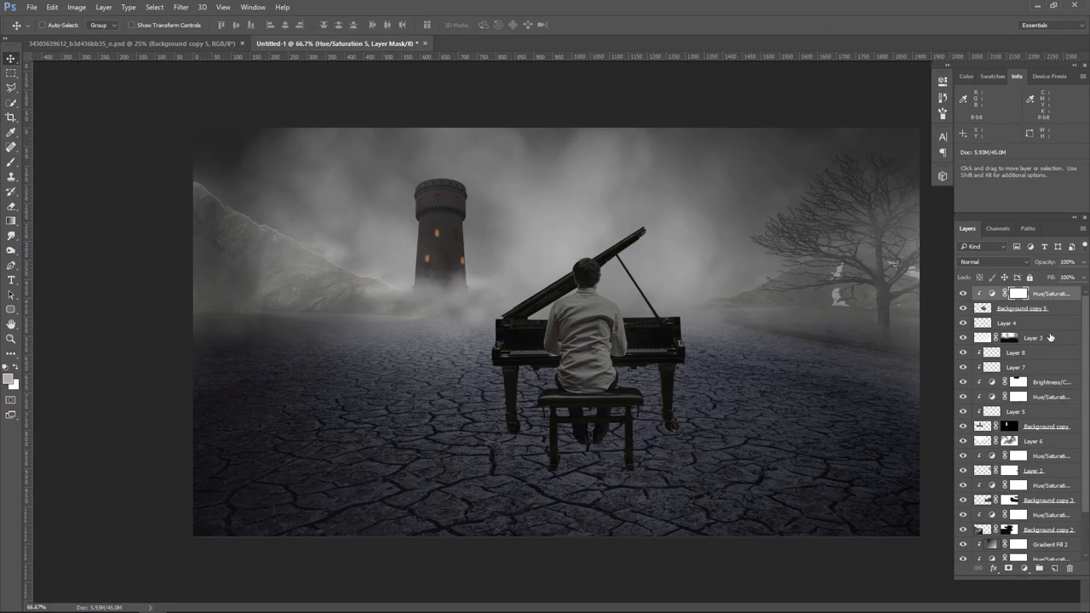
- Add a Brightness/Contrast adjustment clipped to the piano group at brightness 24, contrast 42
{"action": "left_click", "coordinate": [1026, 568]}
{"action": "left_click", "coordinate": [1001, 363]}
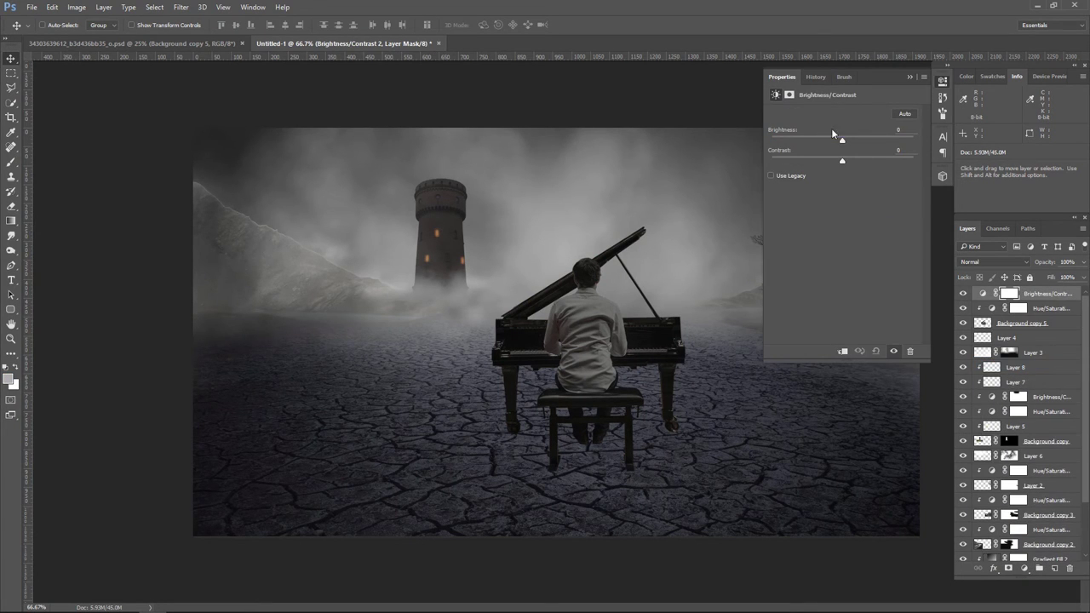
{"action": "left_click_drag", "start_coordinate": [841, 146], "coordinate": [813, 143]}
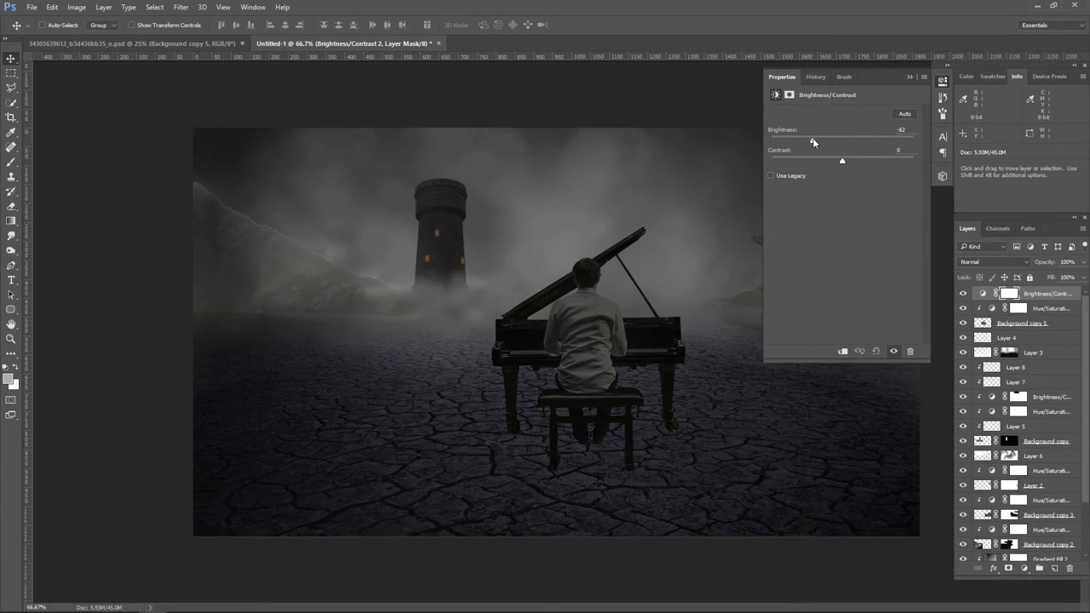
{"action": "left_click", "coordinate": [842, 351]}
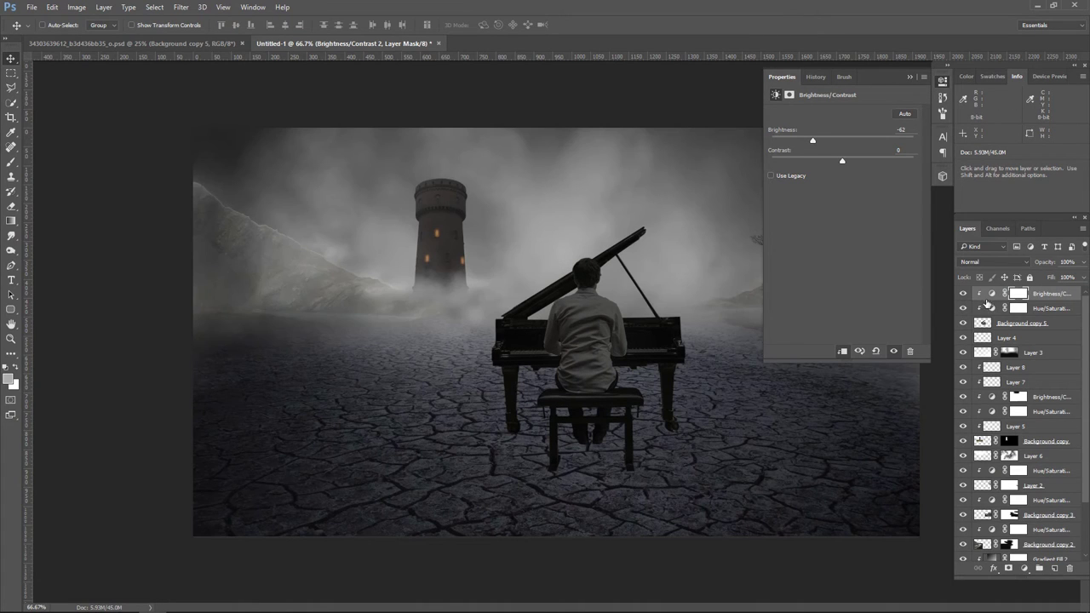
{"action": "left_click_drag", "start_coordinate": [798, 142], "coordinate": [854, 146]}
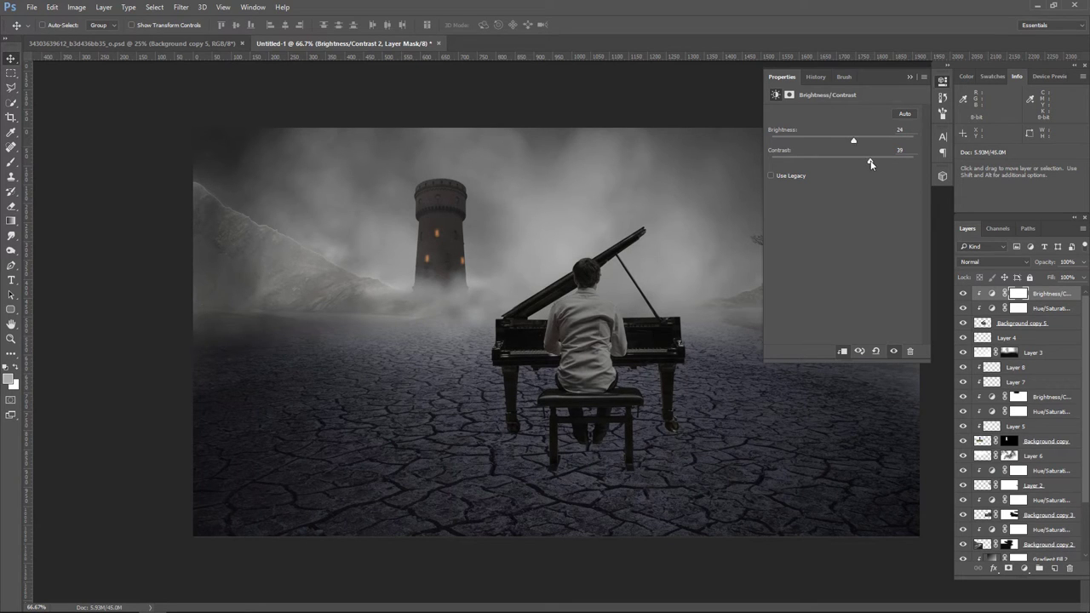
{"action": "left_click_drag", "start_coordinate": [870, 164], "coordinate": [840, 161]}
{"action": "left_click", "coordinate": [912, 77]}
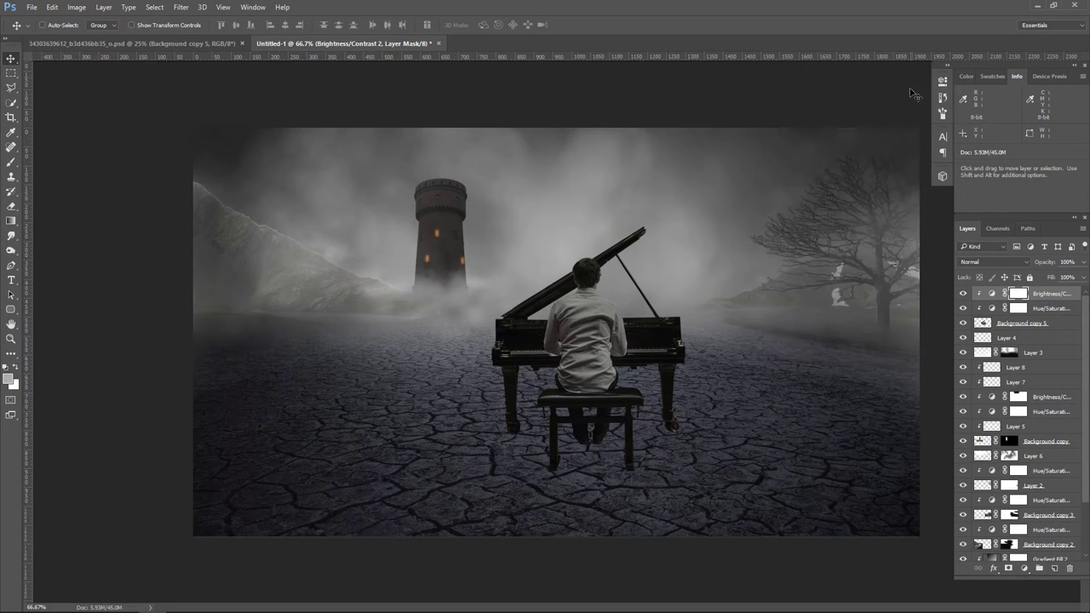
{"action": "left_click", "coordinate": [964, 293]}
{"action": "left_click", "coordinate": [1025, 568]}
- Add a Levels adjustment with white input 210 and toggle it to compare on the pianist
{"action": "left_click", "coordinate": [1003, 376]}
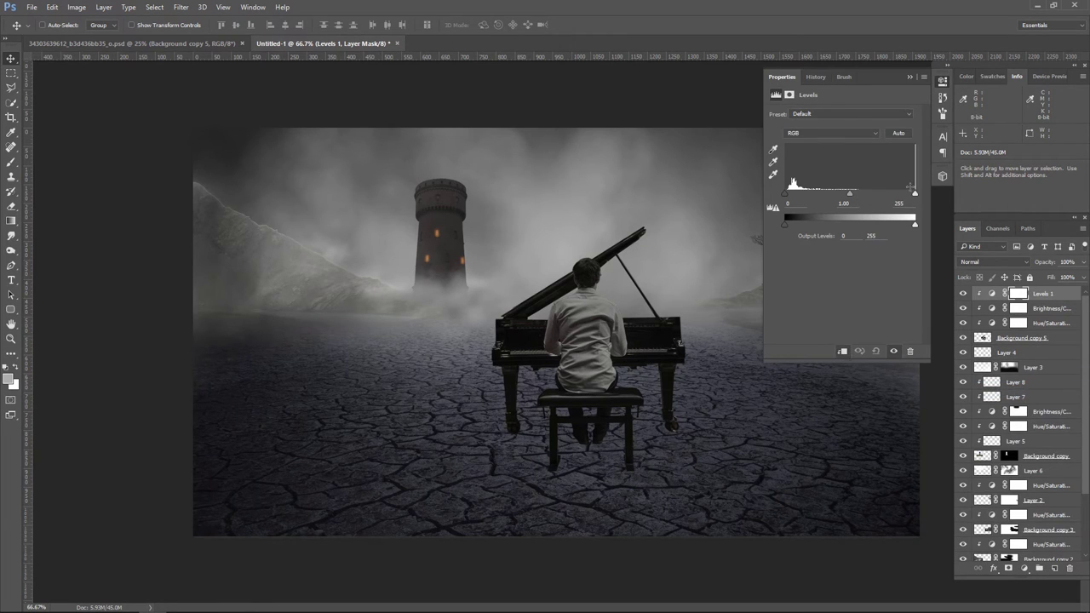
{"action": "left_click_drag", "start_coordinate": [915, 194], "coordinate": [845, 196]}
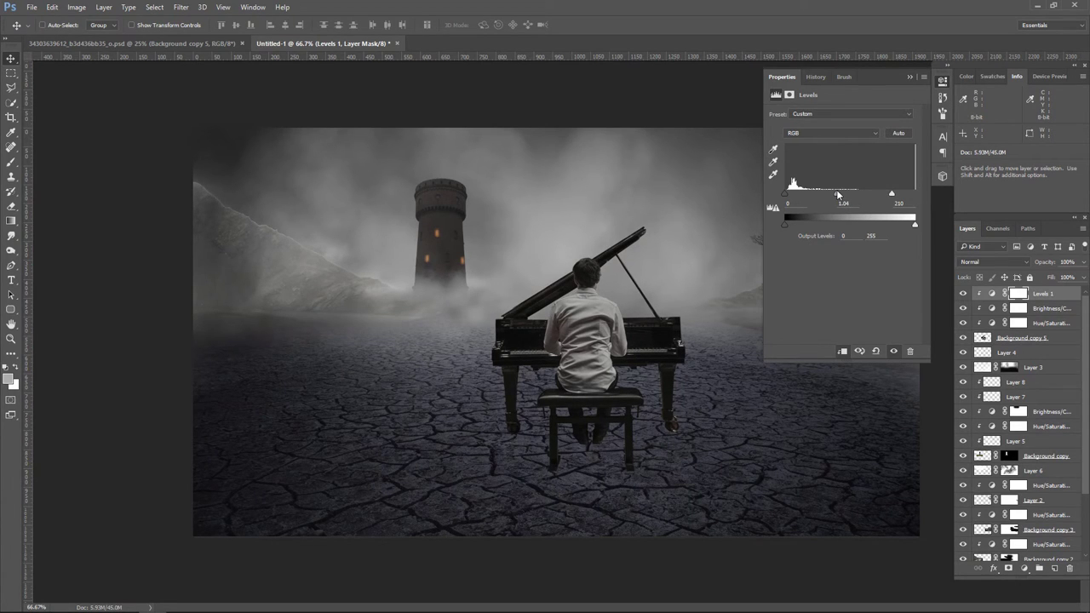
{"action": "left_click", "coordinate": [909, 77]}
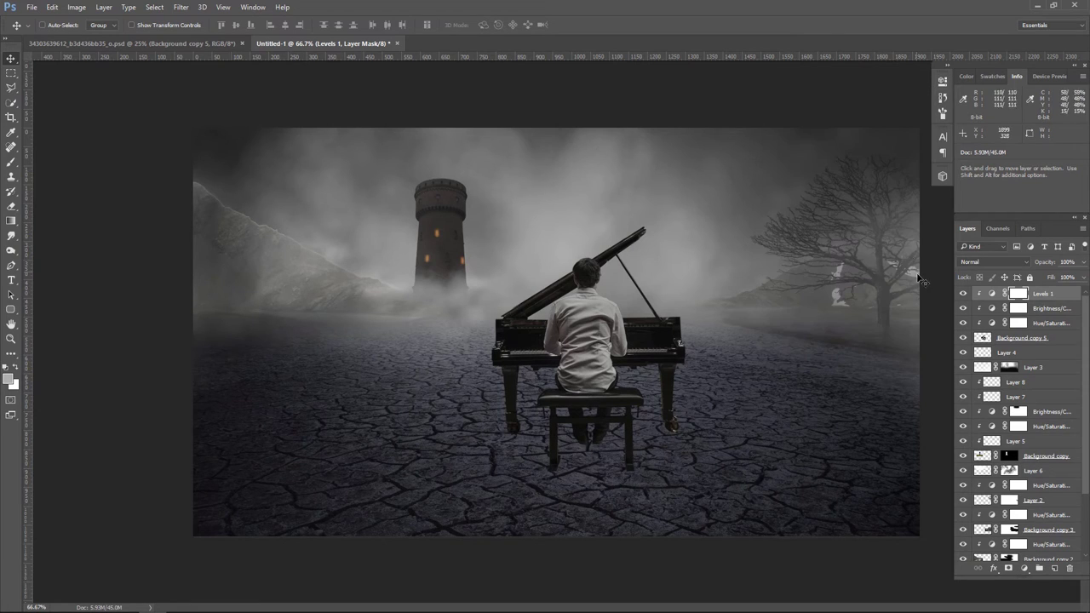
{"action": "left_click", "coordinate": [963, 294]}
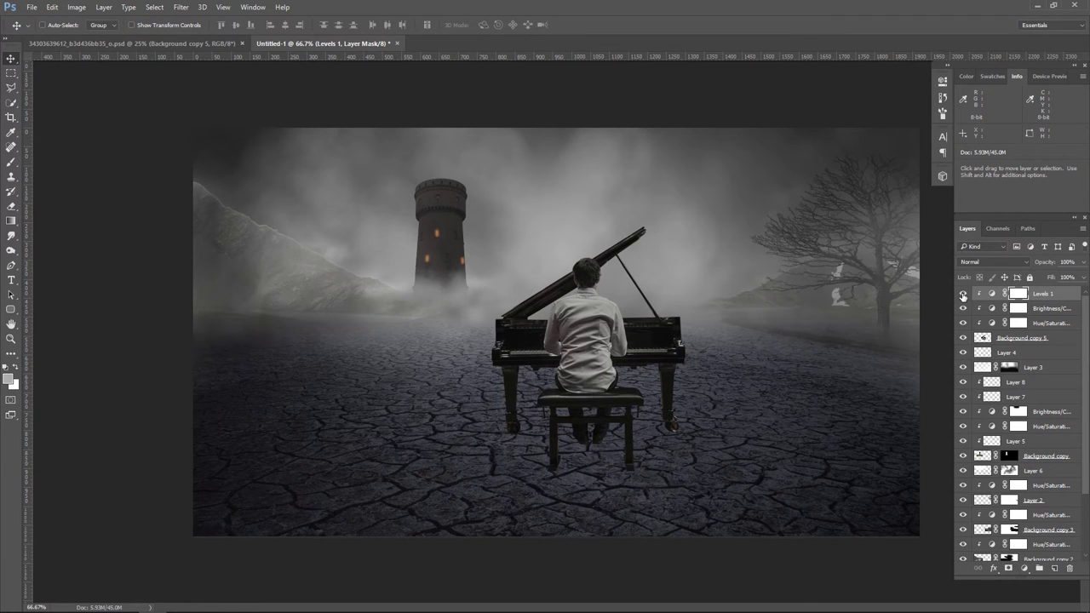
- Add a new top layer in Soft Light mode filled with 50% gray
{"action": "left_click", "coordinate": [1056, 568]}
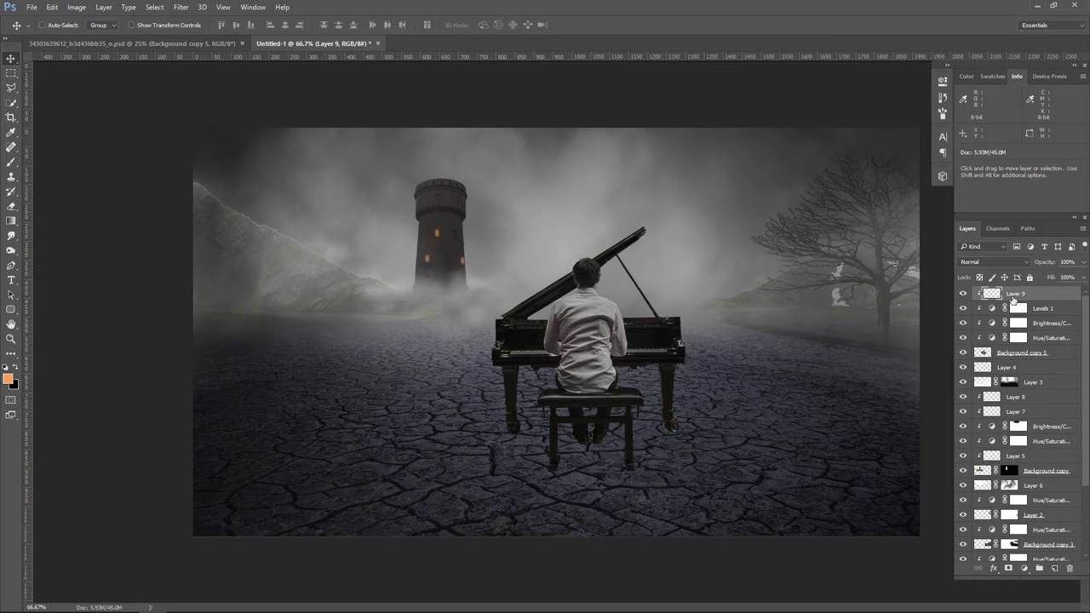
{"action": "left_click", "coordinate": [986, 262]}
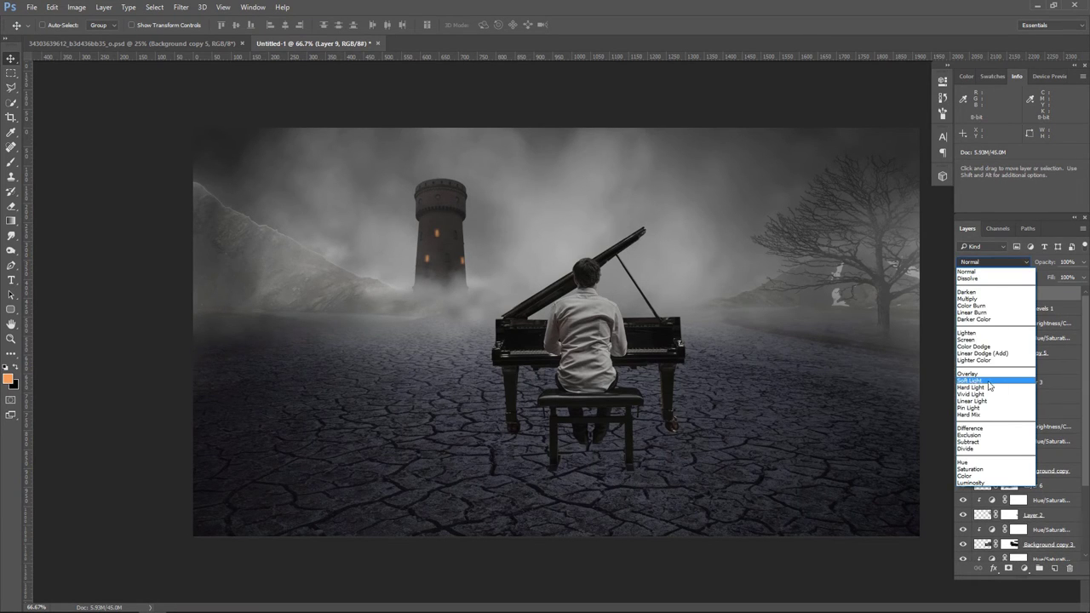
{"action": "left_click", "coordinate": [988, 381]}
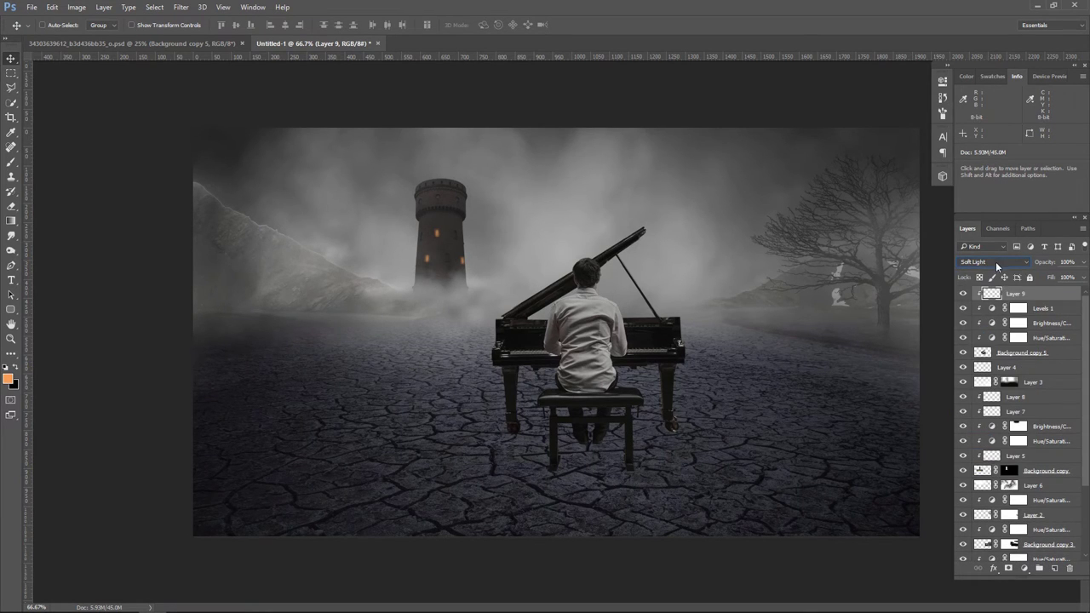
{"action": "left_click", "coordinate": [52, 7]}
{"action": "left_click", "coordinate": [61, 169]}
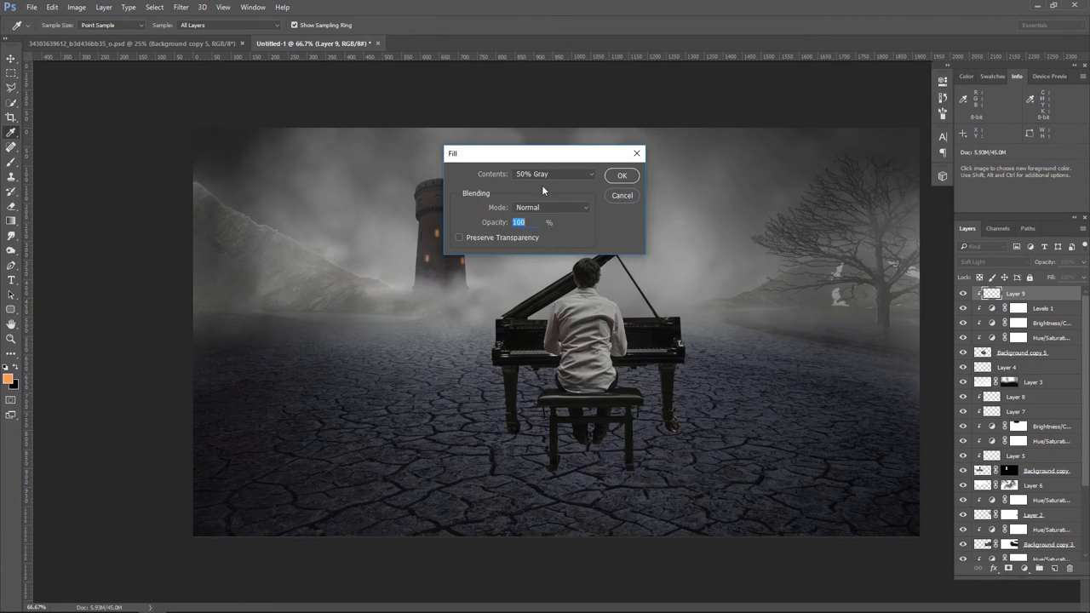
{"action": "left_click", "coordinate": [621, 175]}
{"action": "key", "text": "v"}
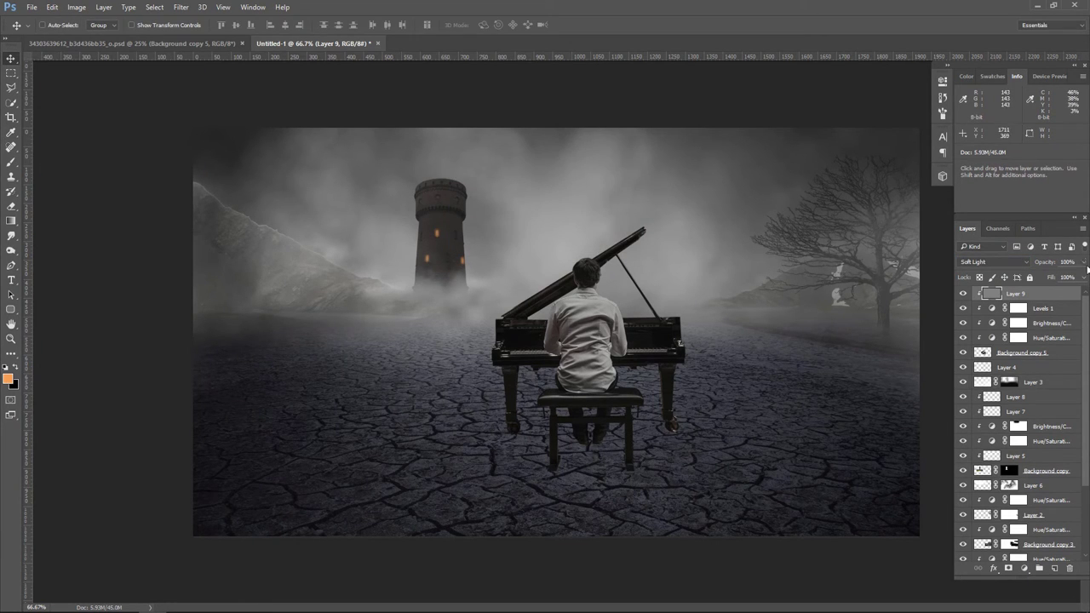
- Dodge the fog above the piano lid and lighten the piano's lid and lower edges
{"action": "left_click_drag", "start_coordinate": [11, 250], "coordinate": [75, 256]}
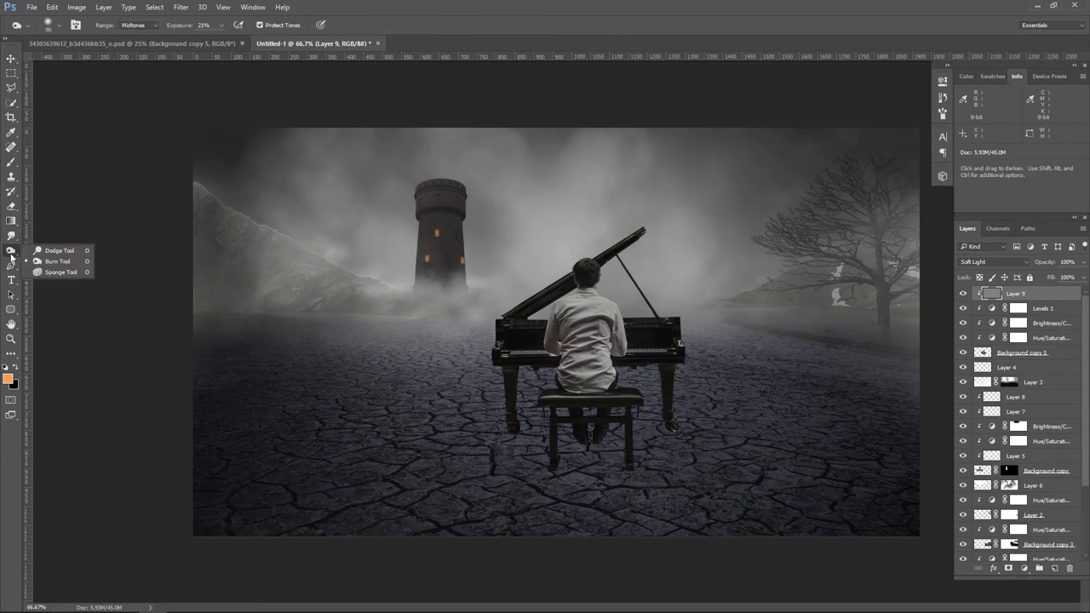
{"action": "left_click", "coordinate": [75, 253]}
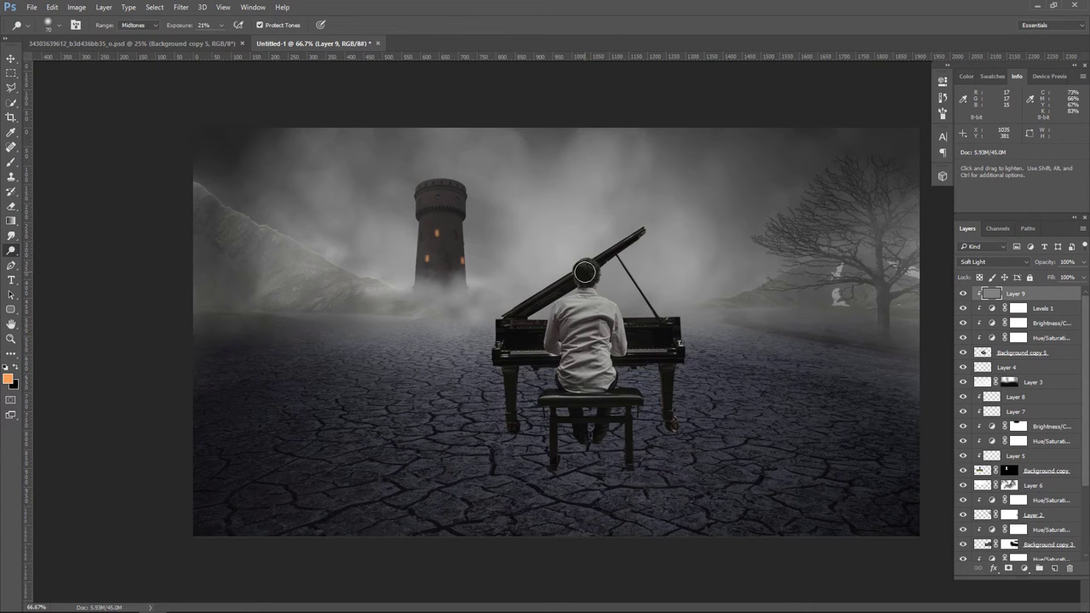
{"action": "key", "text": "bracketright"}
{"action": "key", "text": "bracketright"}
{"action": "key", "text": "bracketright"}
{"action": "left_click_drag", "start_coordinate": [584, 272], "coordinate": [593, 241]}
{"action": "key", "text": "ctrl+plus"}
{"action": "scroll", "coordinate": [634, 287], "scroll_direction": "up", "scroll_amount": 3}
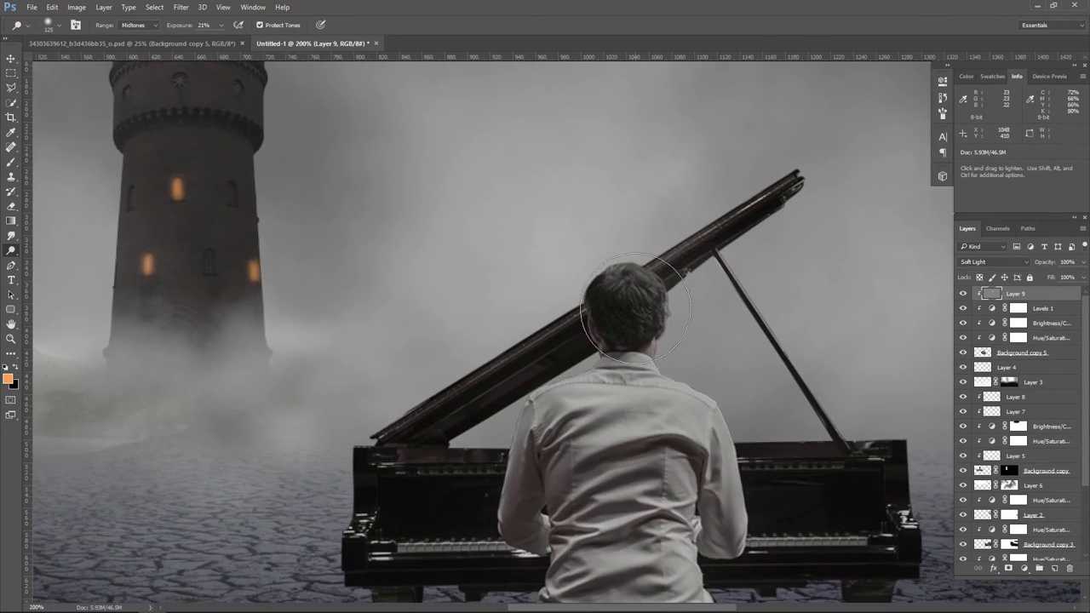
{"action": "key", "text": "bracketleft"}
{"action": "key", "text": "bracketleft"}
{"action": "key", "text": "bracketleft"}
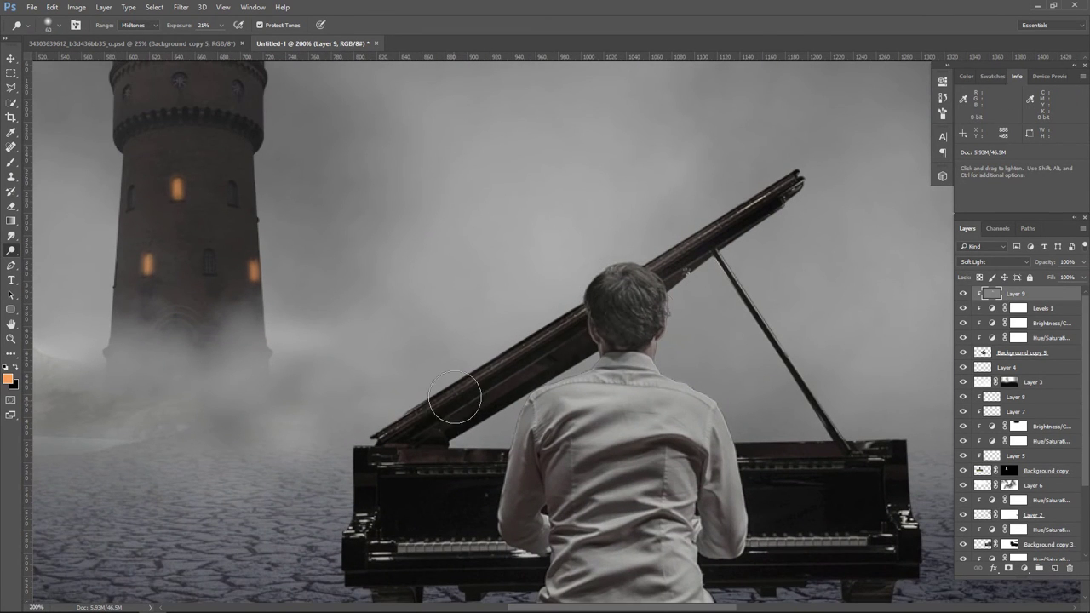
{"action": "left_click_drag", "start_coordinate": [777, 220], "coordinate": [340, 532]}
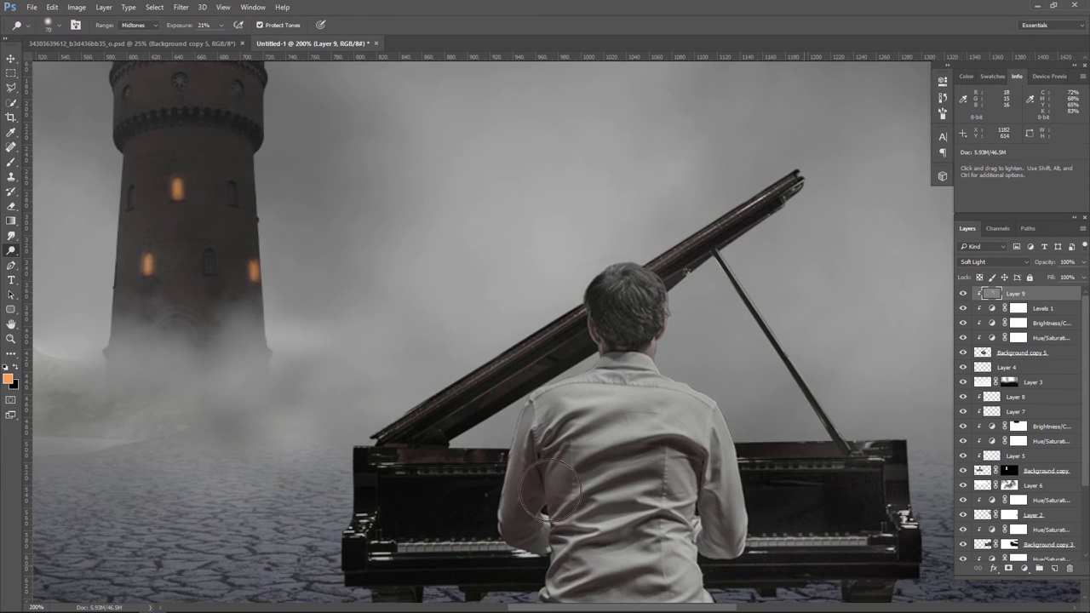
{"action": "left_click_drag", "start_coordinate": [340, 532], "coordinate": [700, 481]}
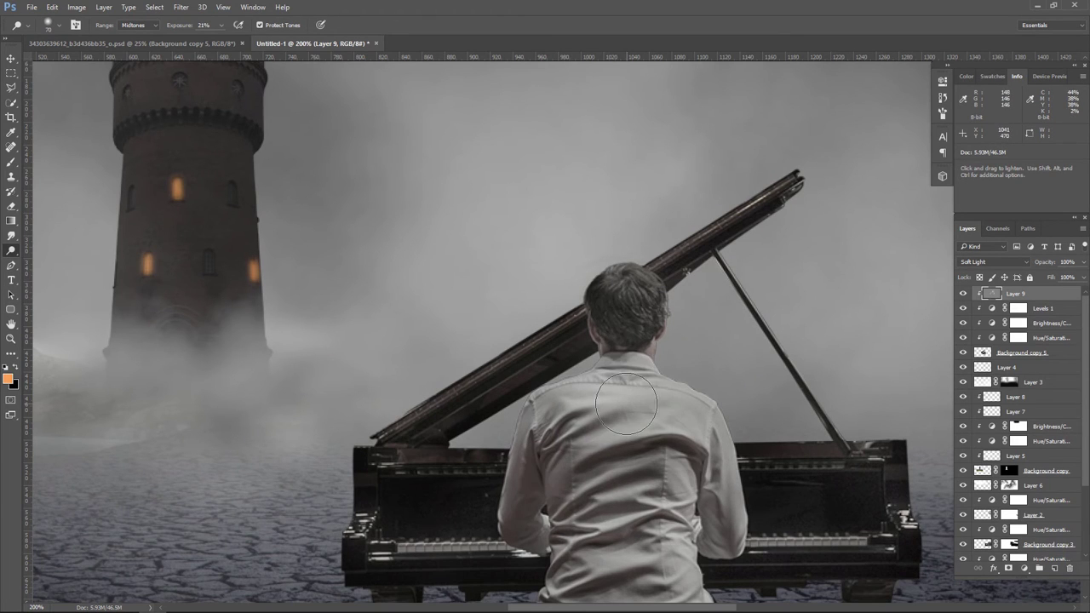
{"action": "left_click_drag", "start_coordinate": [617, 370], "coordinate": [626, 256]}
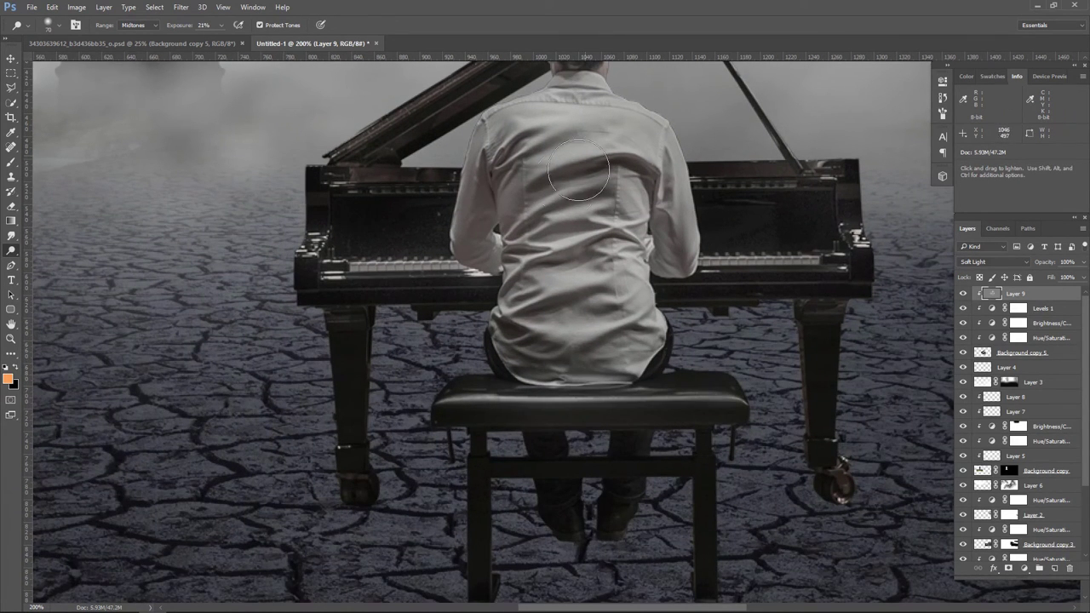
- Burn the right piano leg and dodge the pianist's shirt shoulder and hair
{"action": "right_click", "coordinate": [11, 250]}
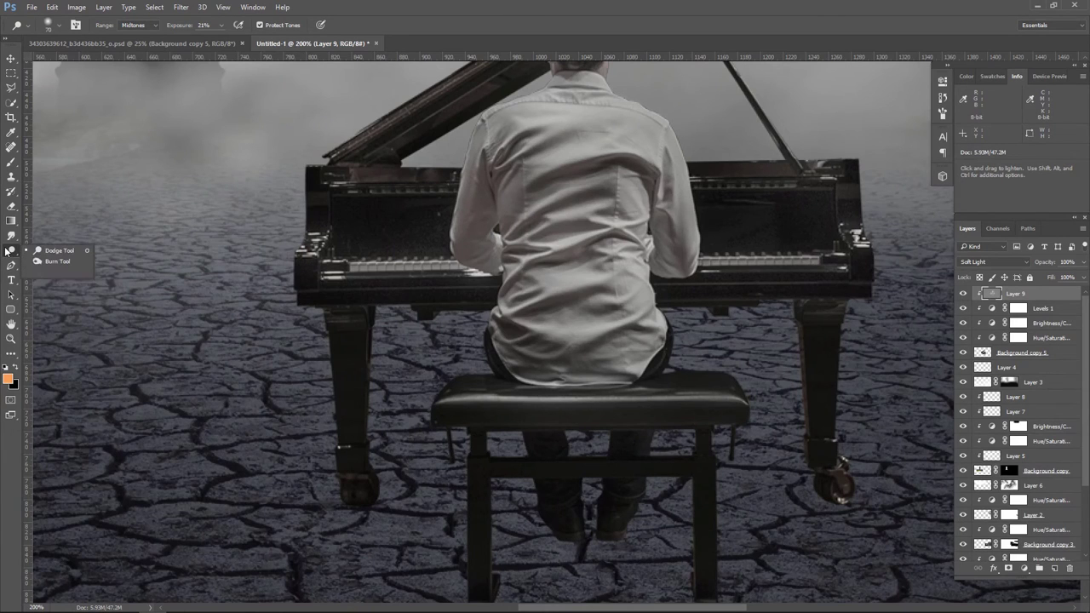
{"action": "left_click", "coordinate": [51, 262]}
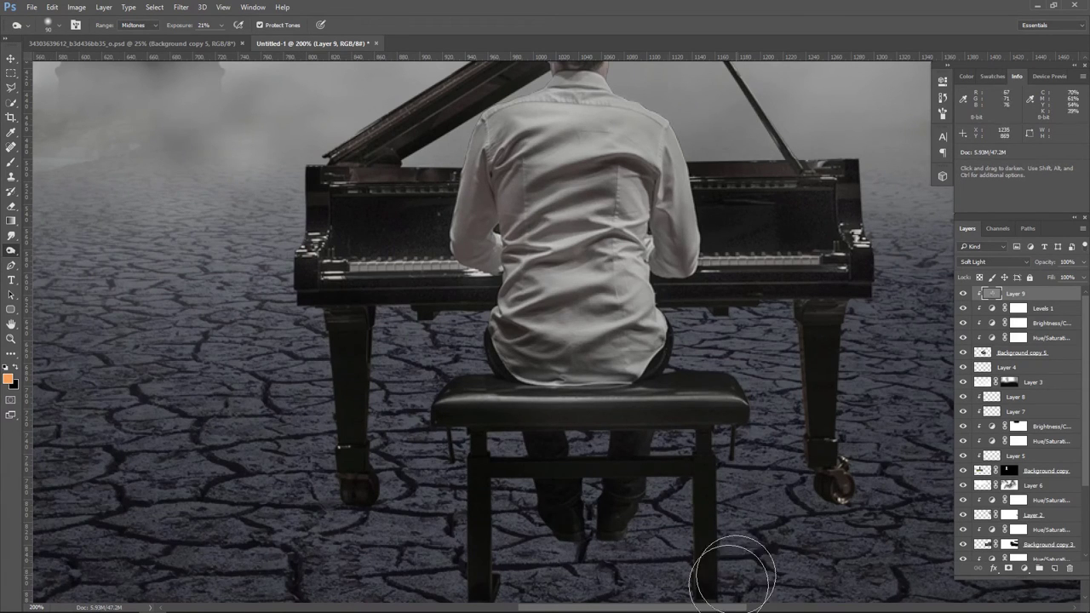
{"action": "left_click_drag", "start_coordinate": [880, 445], "coordinate": [868, 365]}
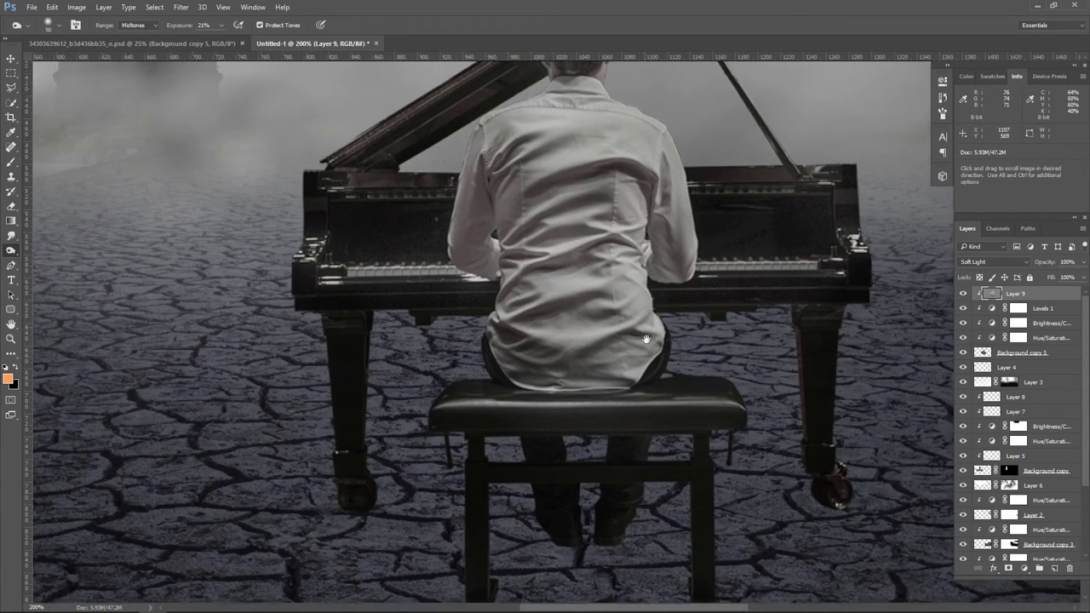
{"action": "scroll", "coordinate": [383, 349], "scroll_direction": "up", "scroll_amount": 3}
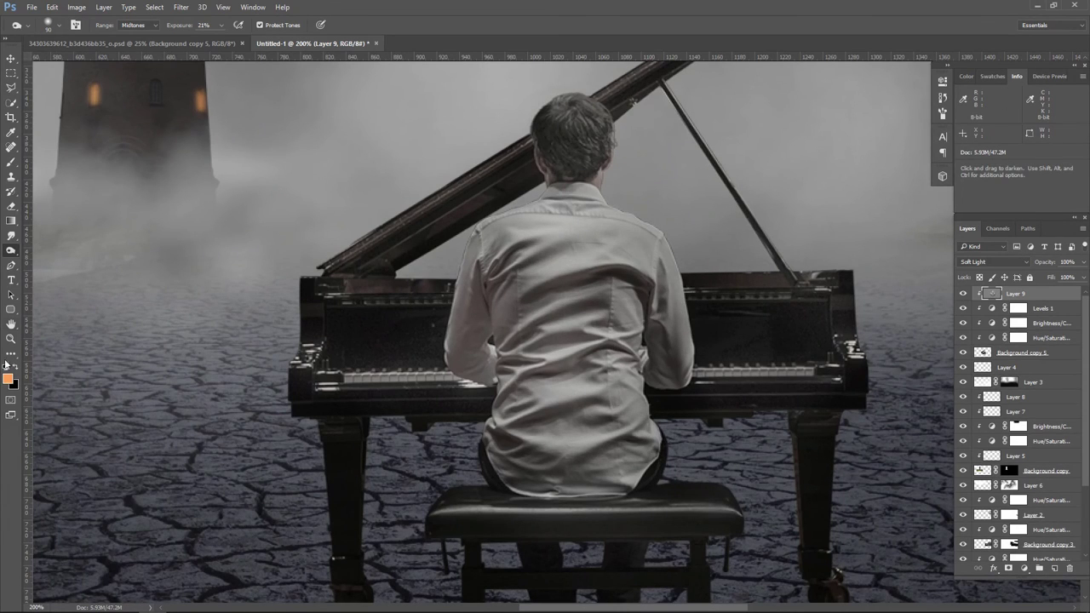
{"action": "right_click", "coordinate": [11, 250]}
{"action": "left_click", "coordinate": [52, 253]}
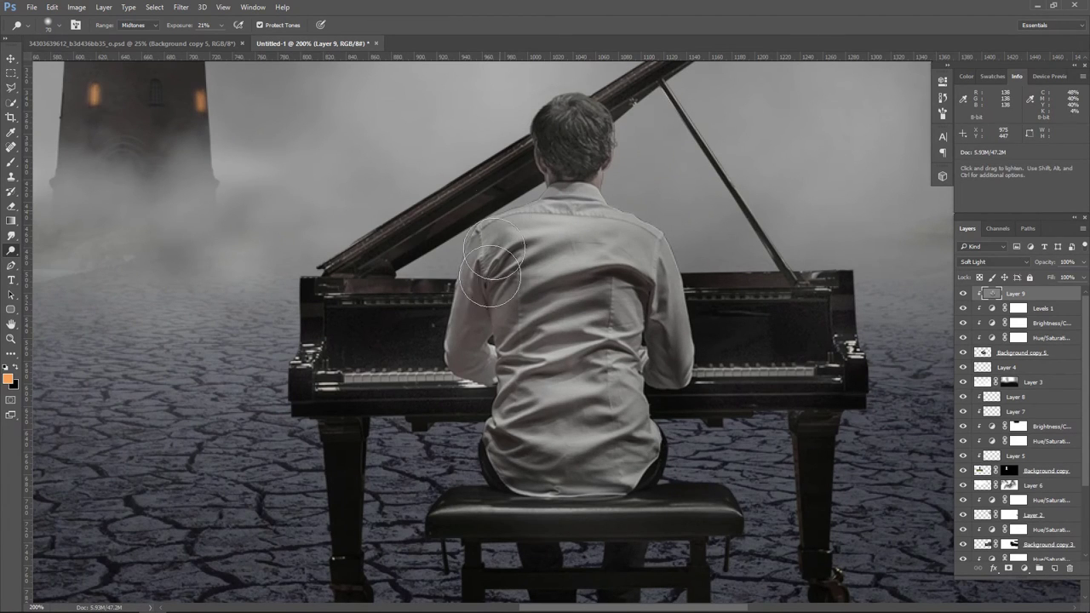
{"action": "mouse_move", "coordinate": [440, 253]}
{"action": "left_mouse_down"}
{"action": "mouse_move", "coordinate": [470, 269]}
{"action": "mouse_move", "coordinate": [493, 200]}
{"action": "left_mouse_up"}
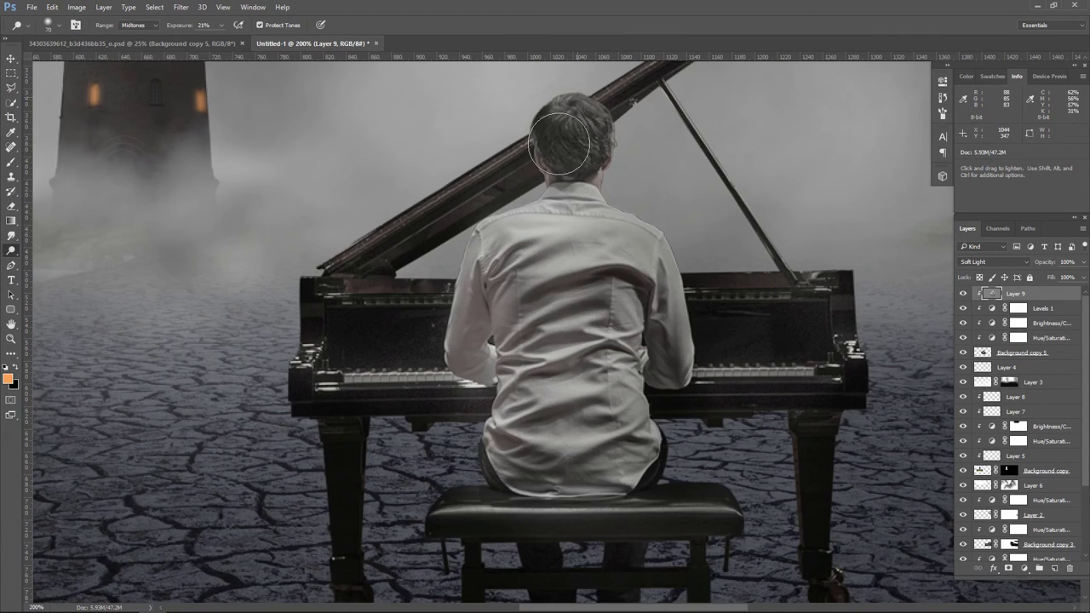
{"action": "right_click", "coordinate": [17, 253]}
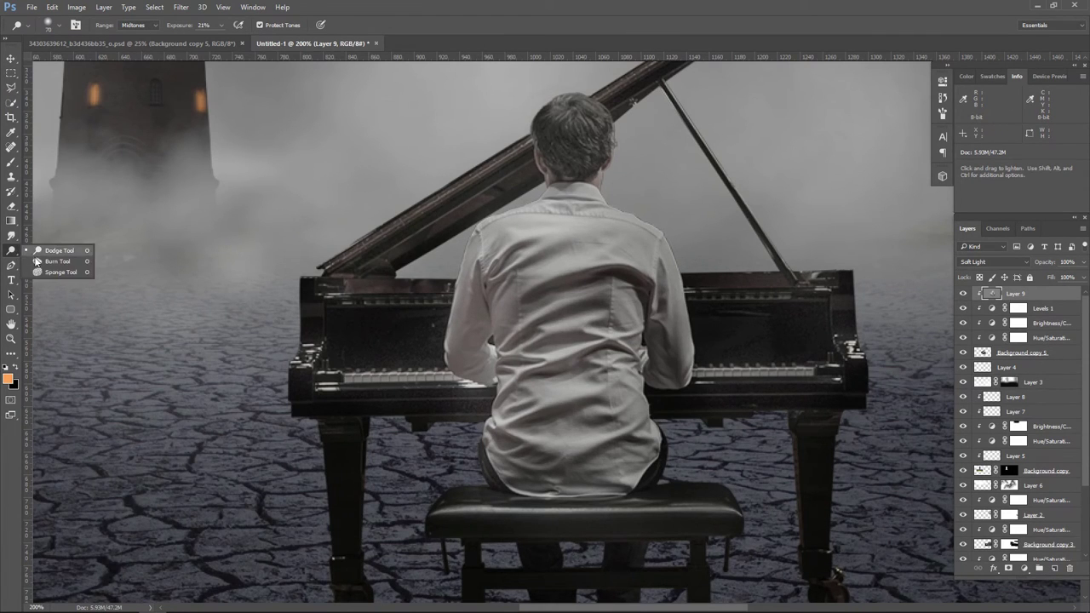
{"action": "left_click", "coordinate": [51, 265]}
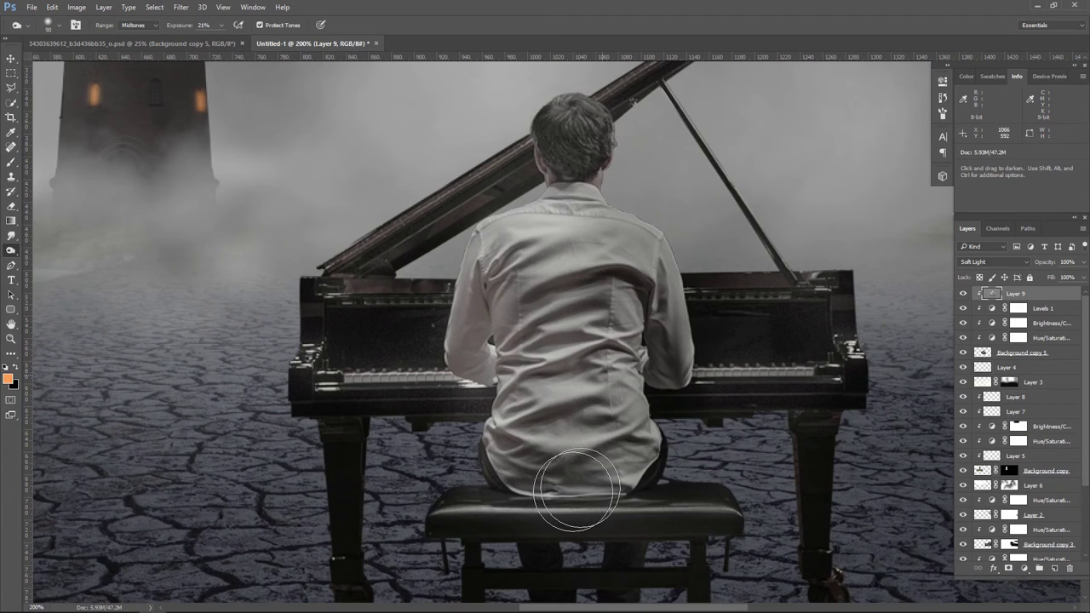
- Lower the gray Layer 9's opacity to 70%
{"action": "key", "text": "ctrl+minus"}
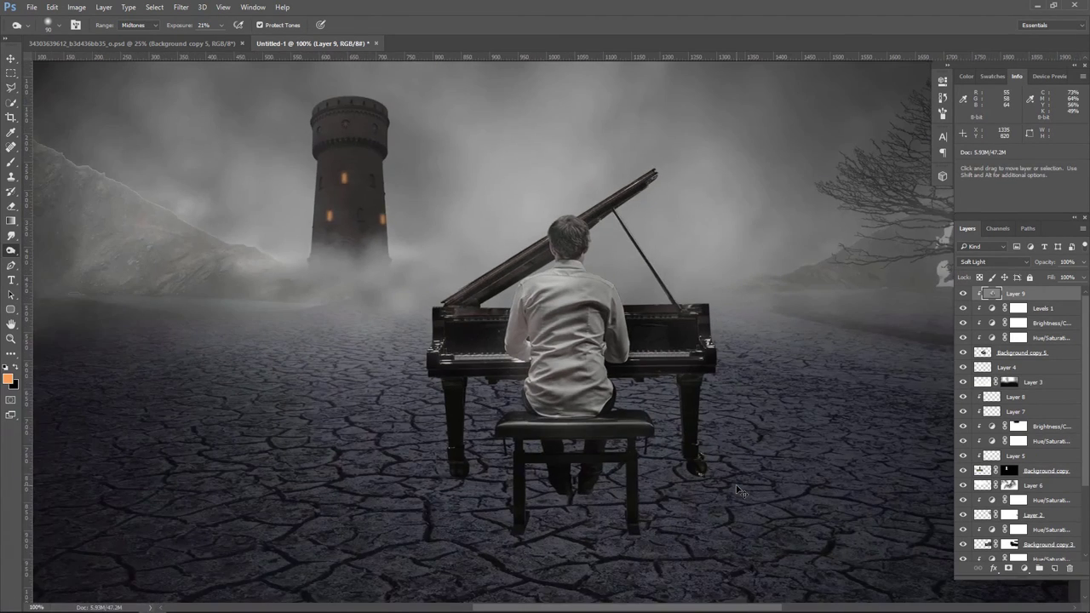
{"action": "key", "text": "ctrl+minus"}
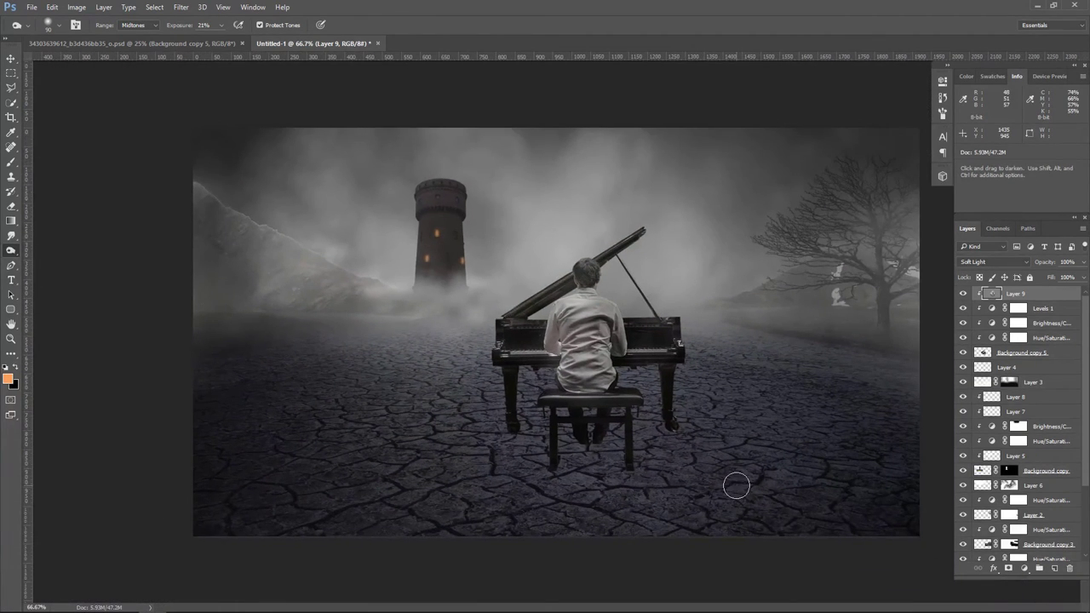
{"action": "left_click", "coordinate": [1083, 261]}
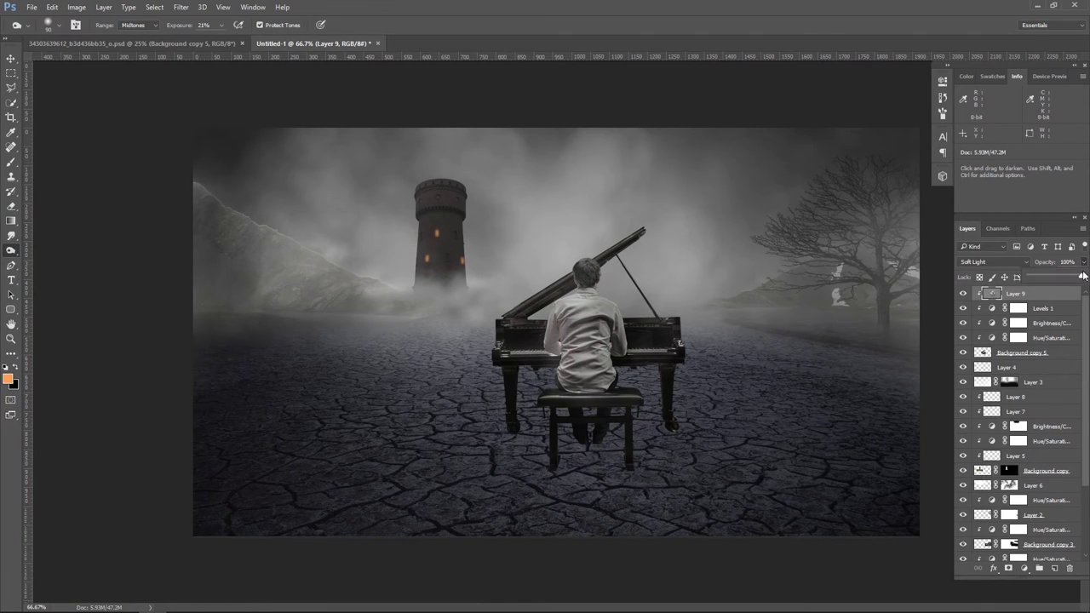
{"action": "left_click_drag", "start_coordinate": [1080, 278], "coordinate": [1069, 279]}
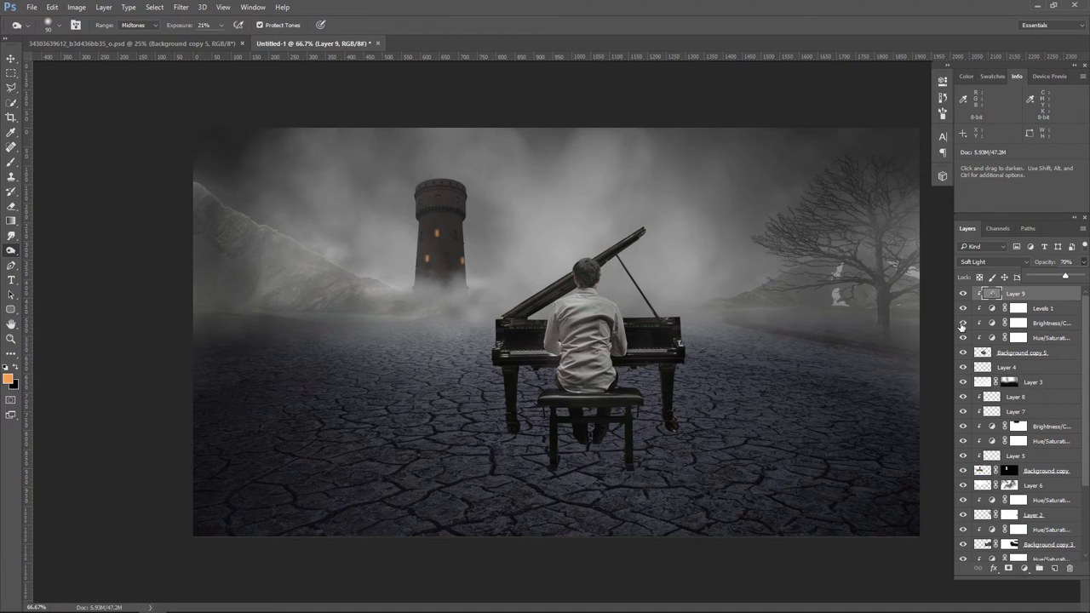
- Toggle the adjustment layers to compare, then add a new empty layer above Layer 4
{"action": "left_click", "coordinate": [962, 323]}
{"action": "left_click", "coordinate": [962, 323]}
{"action": "left_click", "coordinate": [963, 337]}
{"action": "left_click", "coordinate": [962, 312]}
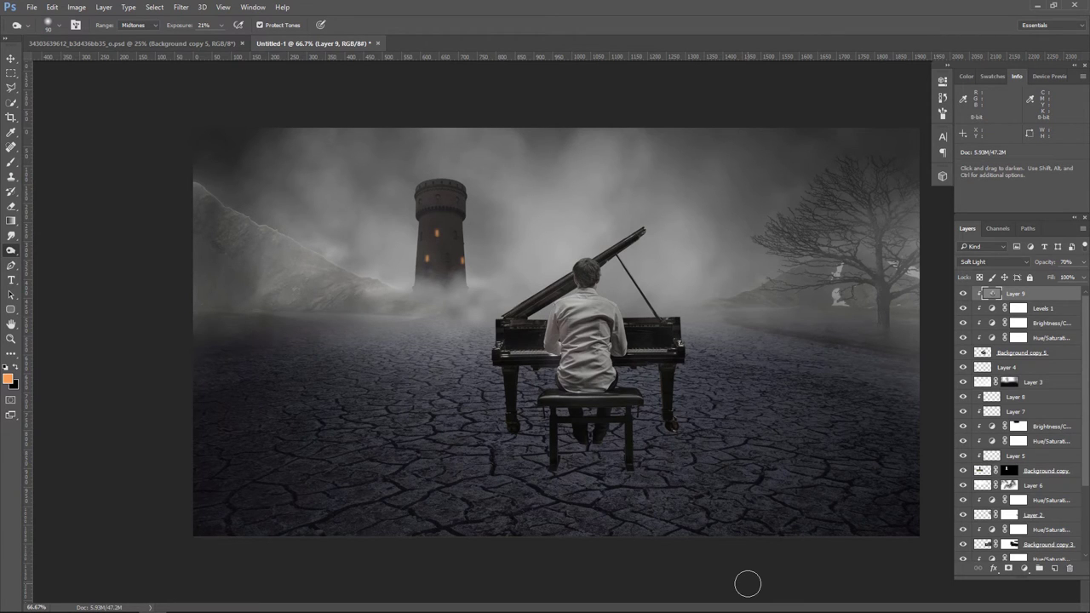
{"action": "left_click", "coordinate": [1044, 367]}
{"action": "left_click", "coordinate": [1054, 568]}
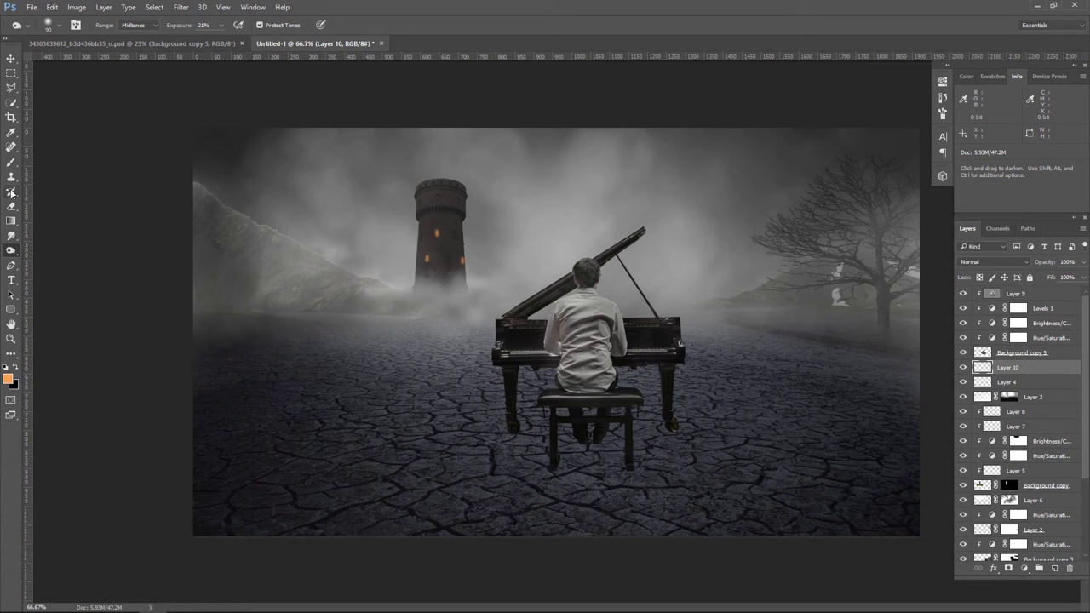
- Set up a soft round 100 px brush in black at 41% opacity, zoomed in
{"action": "left_click", "coordinate": [11, 162]}
{"action": "left_click", "coordinate": [59, 26]}
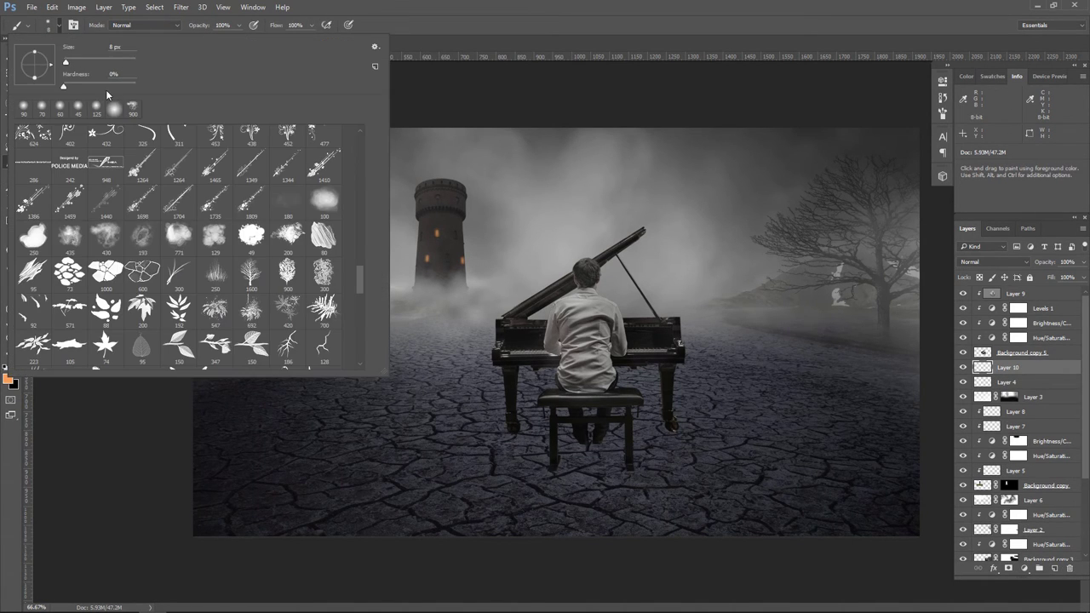
{"action": "left_click", "coordinate": [114, 111]}
{"action": "key", "text": "Return"}
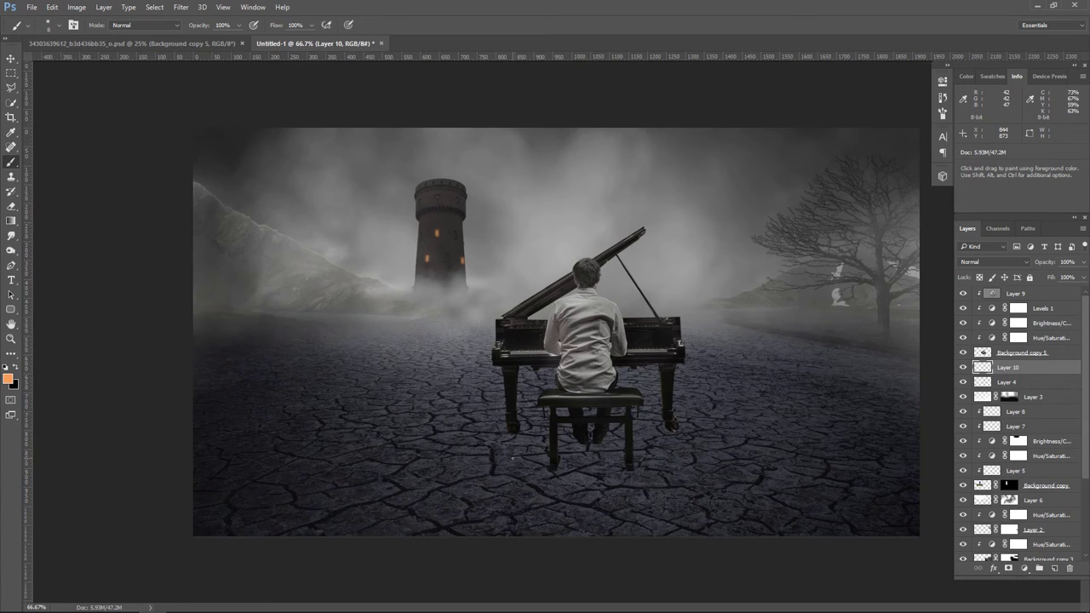
{"action": "key", "text": "bracketright"}
{"action": "key", "text": "bracketright"}
{"action": "key", "text": "bracketright"}
{"action": "key", "text": "bracketright"}
{"action": "key", "text": "bracketright"}
{"action": "key", "text": "bracketleft"}
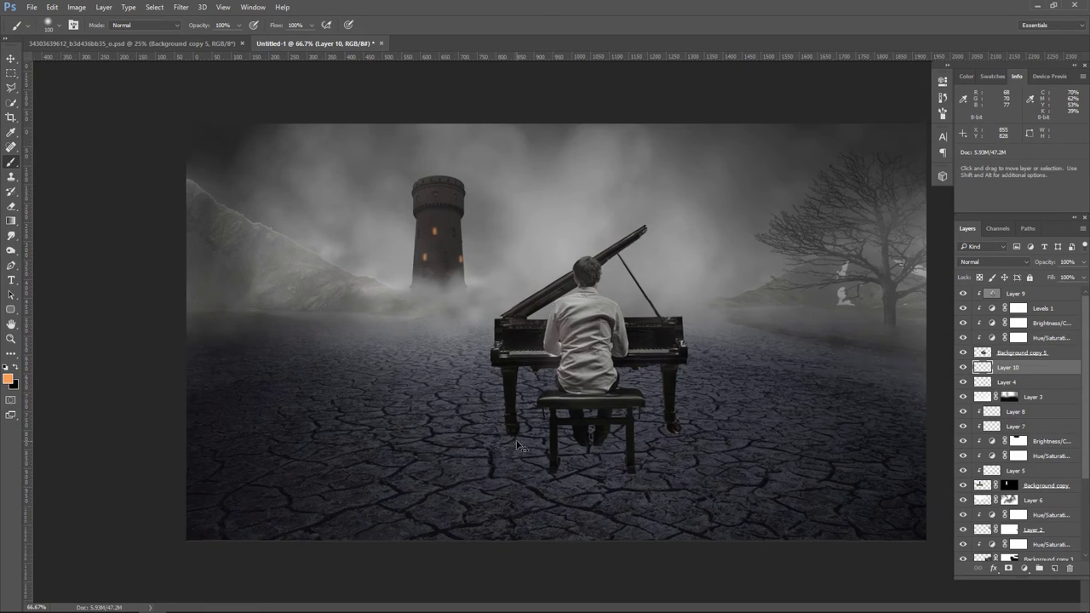
{"action": "key", "text": "ctrl+plus"}
{"action": "key", "text": "ctrl+plus"}
{"action": "scroll", "coordinate": [496, 485], "scroll_direction": "down", "scroll_amount": 2}
{"action": "scroll", "coordinate": [477, 289], "scroll_direction": "down", "scroll_amount": 3}
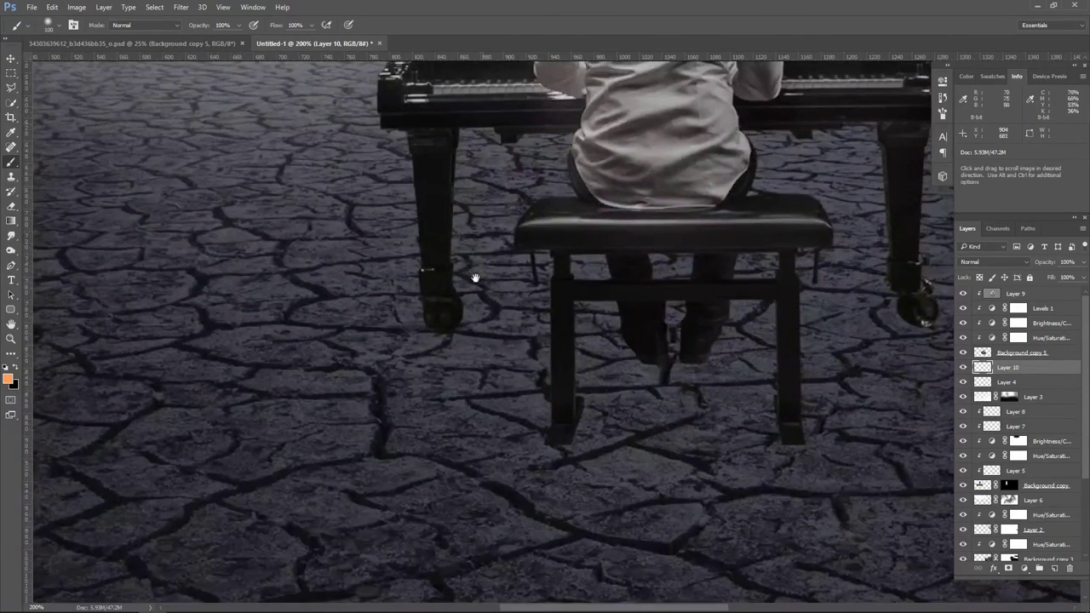
{"action": "left_click", "coordinate": [18, 368]}
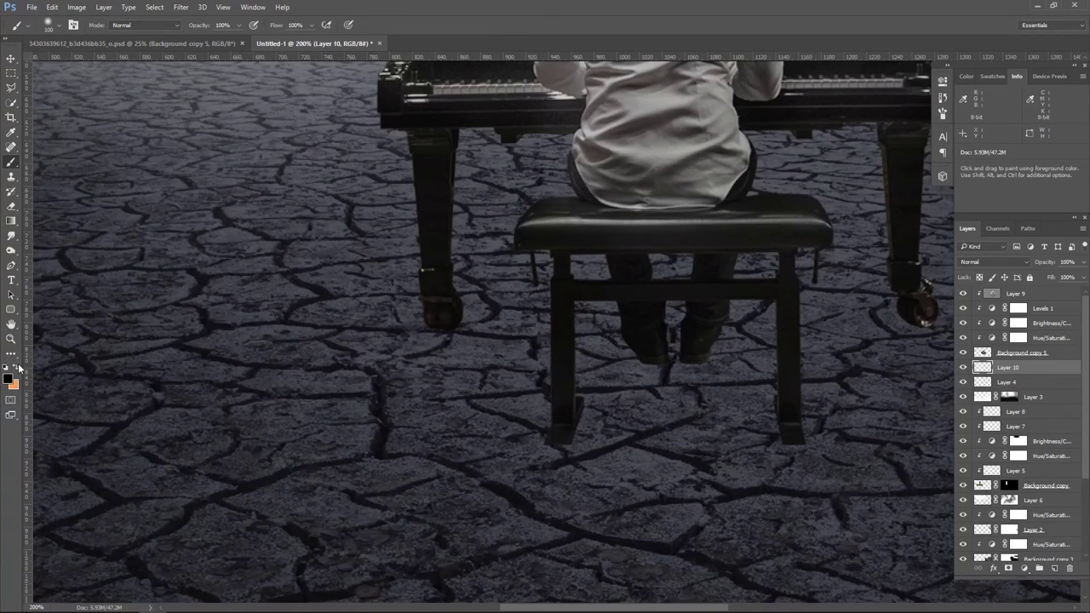
{"action": "left_click", "coordinate": [239, 27]}
{"action": "type", "text": "41"}
- Paint soft black shadows on the ground under the piano, right piano leg and bench
{"action": "mouse_move", "coordinate": [447, 336]}
{"action": "left_mouse_down"}
{"action": "mouse_move", "coordinate": [514, 468]}
{"action": "mouse_move", "coordinate": [633, 547]}
{"action": "left_mouse_up"}
{"action": "left_click_drag", "start_coordinate": [779, 438], "coordinate": [811, 534]}
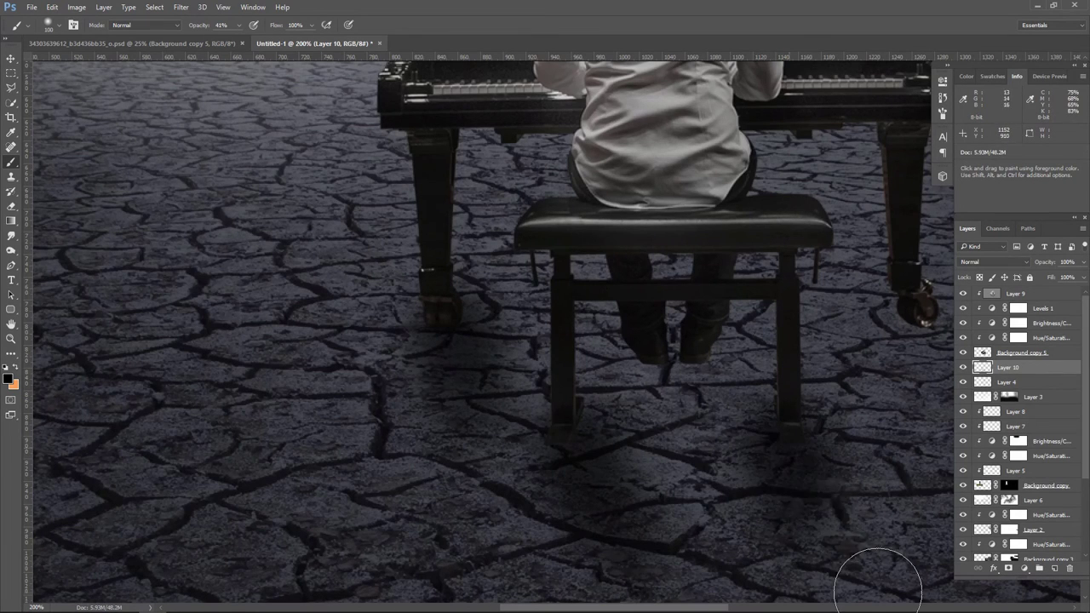
{"action": "left_click_drag", "start_coordinate": [815, 494], "coordinate": [608, 426]}
{"action": "mouse_move", "coordinate": [565, 383]}
{"action": "left_mouse_down"}
{"action": "mouse_move", "coordinate": [463, 341]}
{"action": "mouse_move", "coordinate": [603, 511]}
{"action": "left_mouse_up"}
{"action": "left_click_drag", "start_coordinate": [724, 272], "coordinate": [760, 389]}
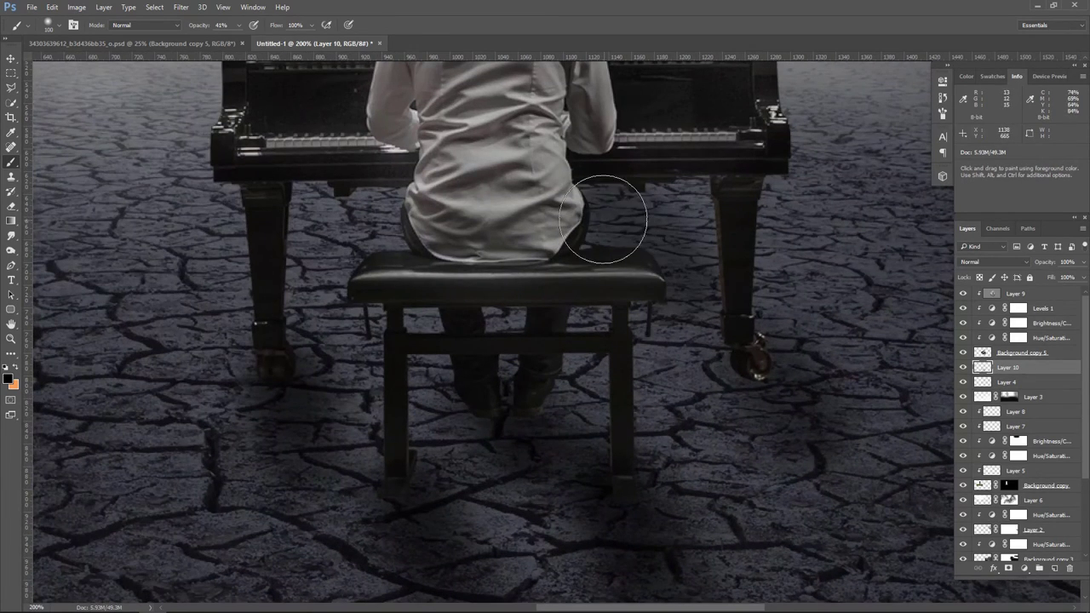
{"action": "left_click_drag", "start_coordinate": [499, 395], "coordinate": [568, 312]}
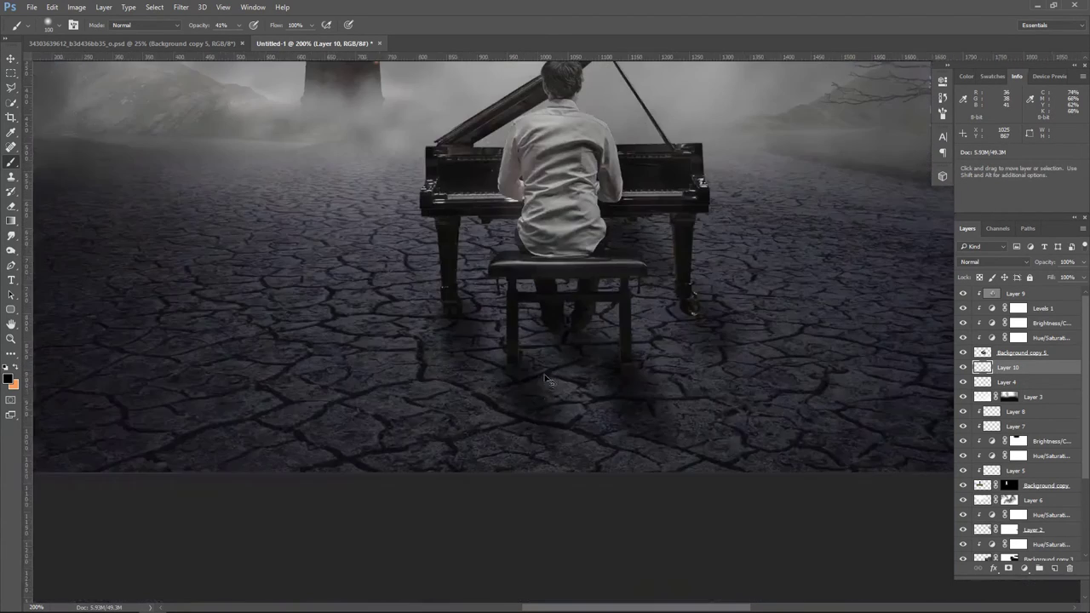
{"action": "scroll", "coordinate": [547, 357], "scroll_direction": "down", "scroll_amount": 1}
{"action": "scroll", "coordinate": [673, 444], "scroll_direction": "down", "scroll_amount": 1}
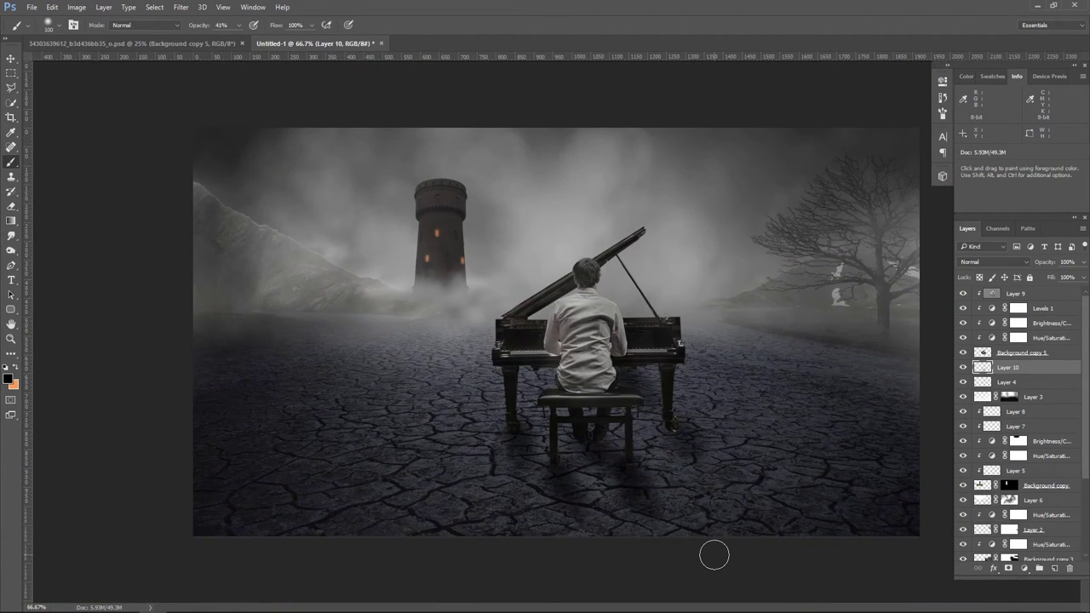
- Distort the Layer 10 shadow, stretching its lower right corner down and outward
{"action": "key", "text": "ctrl+t"}
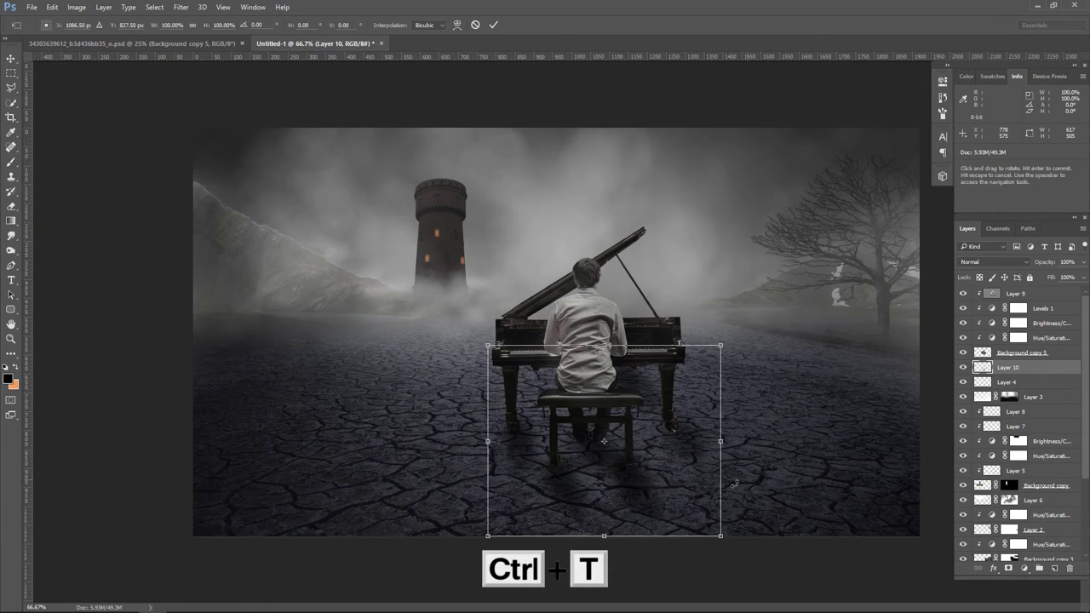
{"action": "mouse_move", "coordinate": [721, 535]}
{"action": "left_mouse_down"}
{"action": "mouse_move", "coordinate": [756, 584]}
{"action": "mouse_move", "coordinate": [764, 573]}
{"action": "left_mouse_up"}
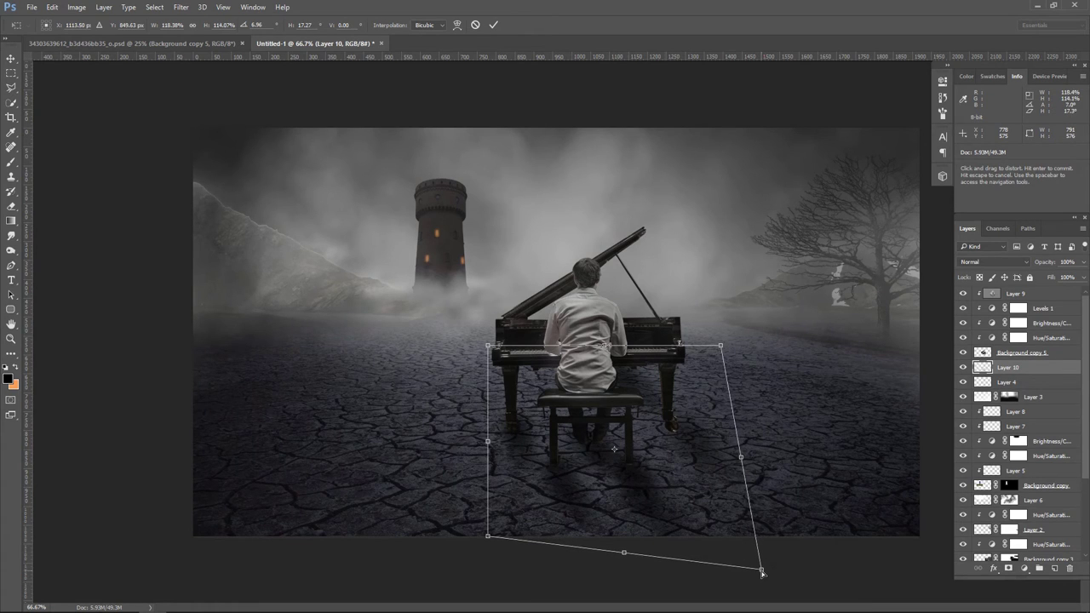
{"action": "left_click_drag", "start_coordinate": [493, 538], "coordinate": [506, 542]}
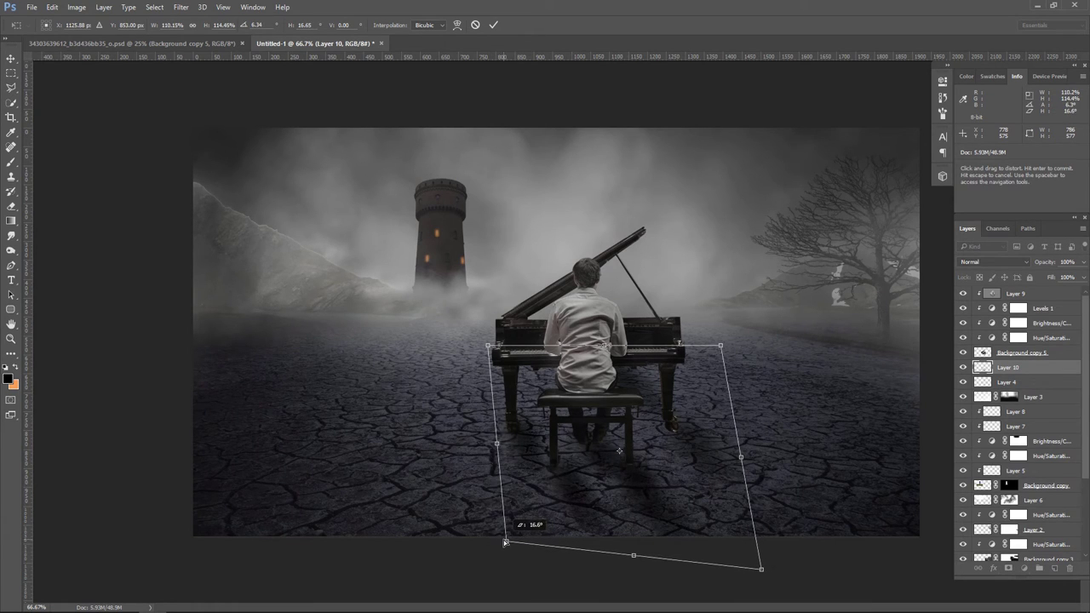
{"action": "left_click_drag", "start_coordinate": [487, 345], "coordinate": [475, 336]}
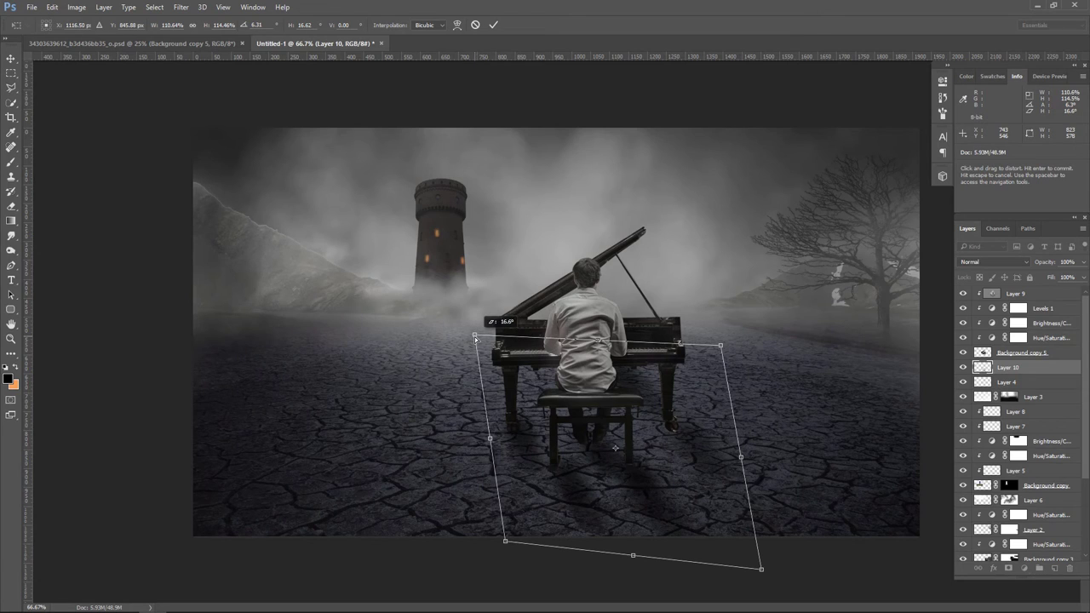
{"action": "key", "text": "Return"}
- Set the shadow layer to Soft Light and add a new empty layer above it
{"action": "key", "text": "b"}
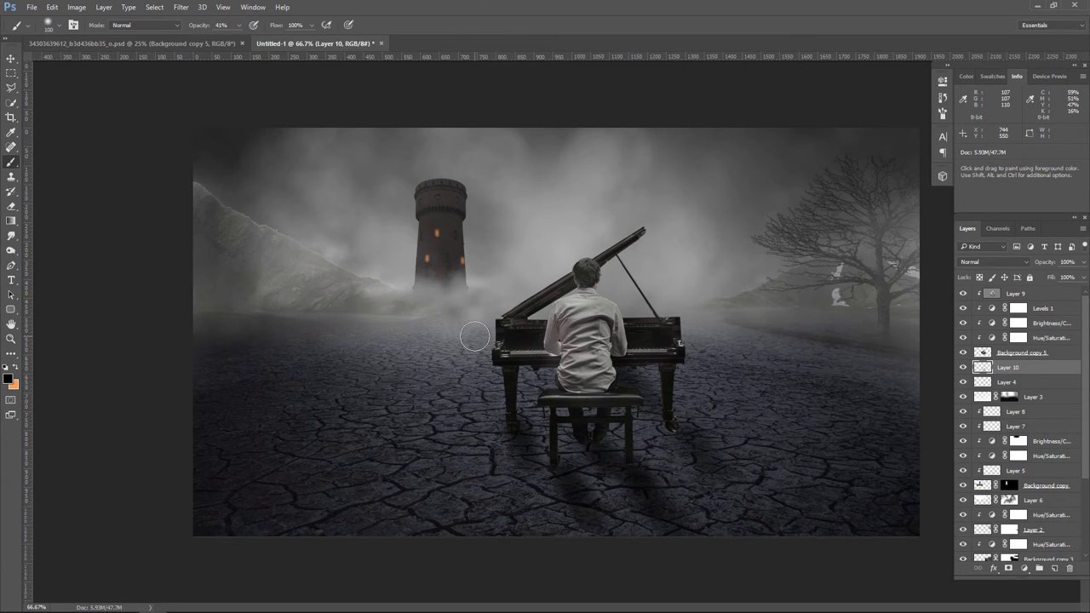
{"action": "left_click", "coordinate": [992, 261]}
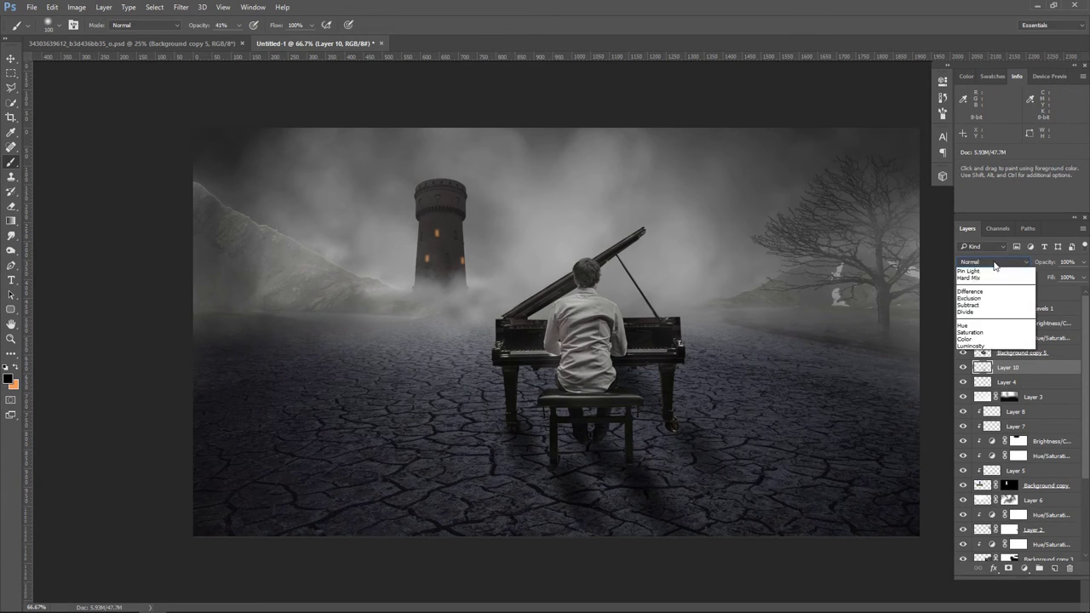
{"action": "left_click", "coordinate": [991, 380]}
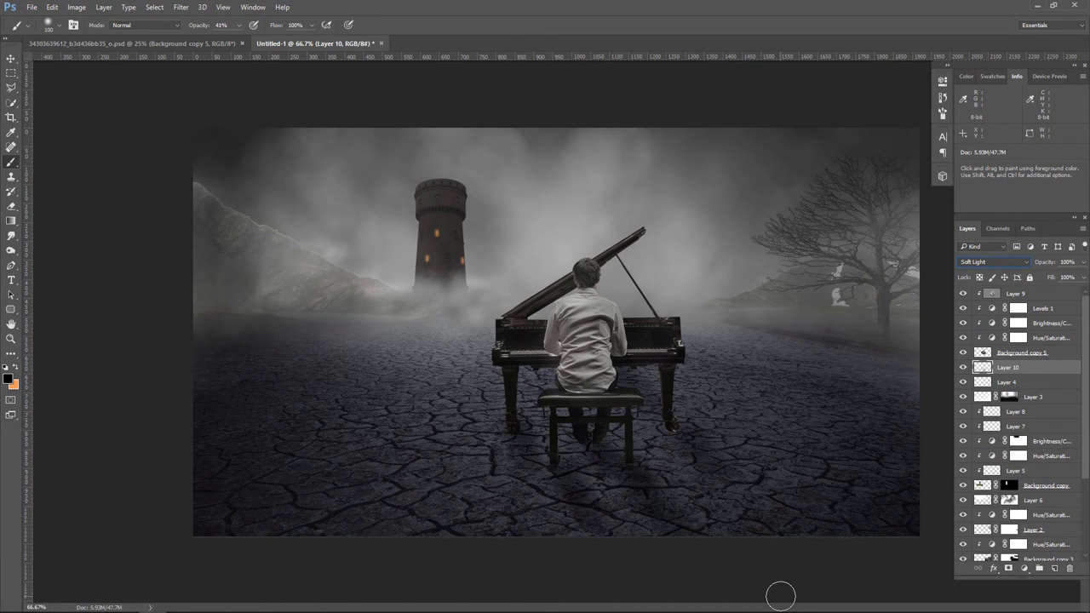
{"action": "left_click", "coordinate": [1054, 568]}
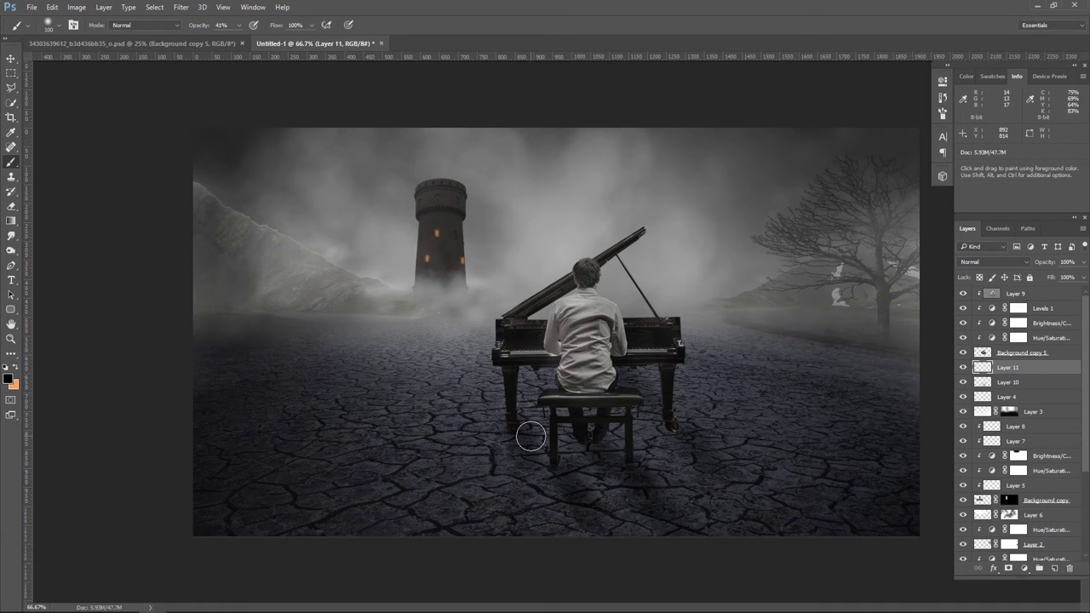
- Paint dark contact shadows under the piano and bench legs on Layer 11 with an 80–90 px brush
{"action": "key", "text": "bracketleft"}
{"action": "key", "text": "bracketleft"}
{"action": "key", "text": "bracketright"}
{"action": "key", "text": "ctrl+plus"}
{"action": "key", "text": "ctrl+plus"}
{"action": "left_click_drag", "start_coordinate": [521, 511], "coordinate": [580, 213]}
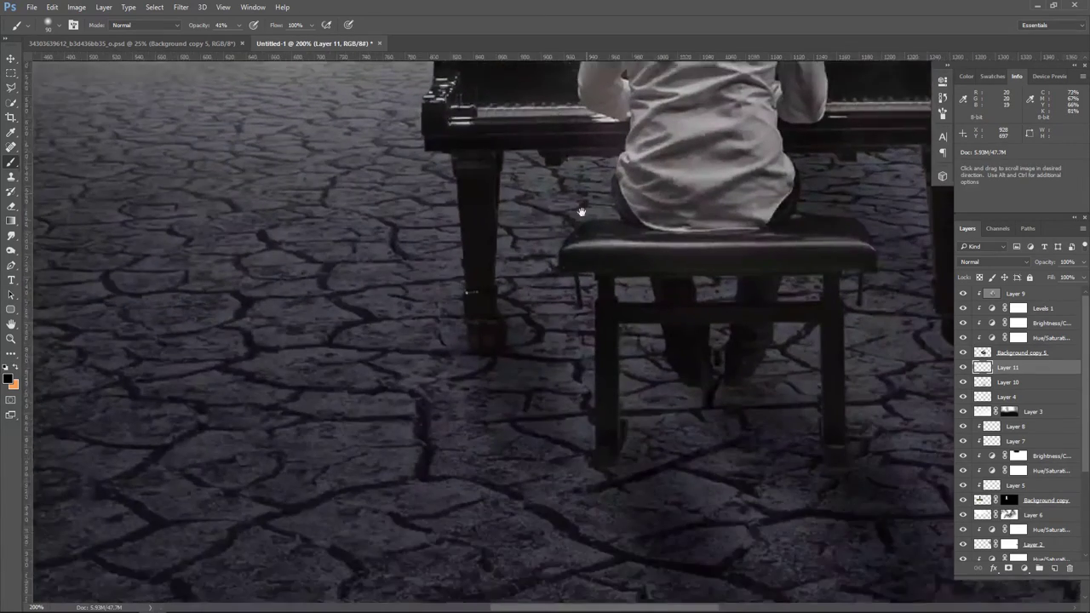
{"action": "key", "text": "bracketleft"}
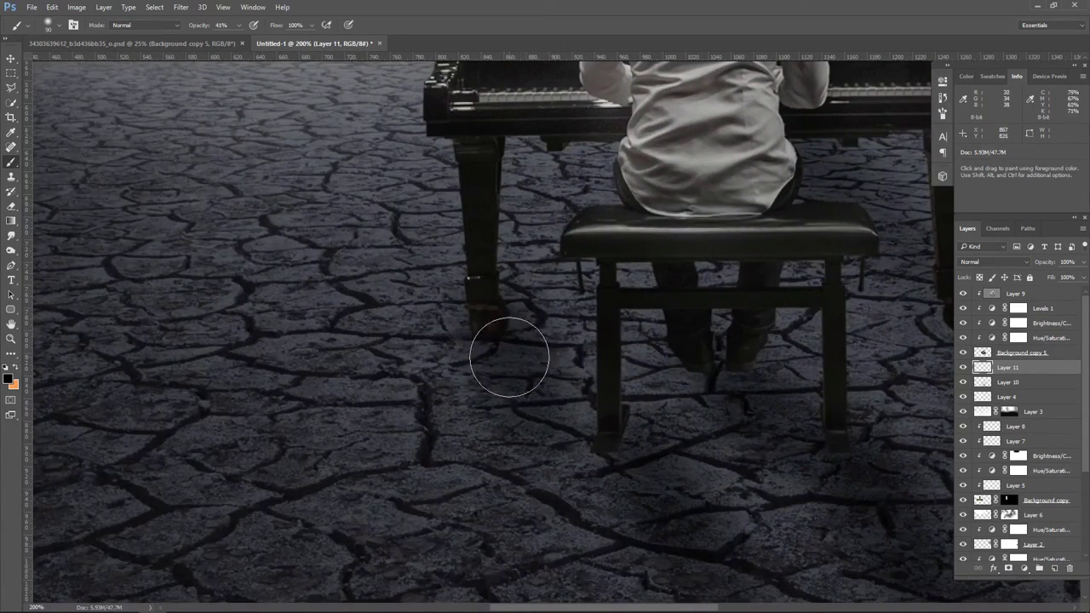
{"action": "left_click_drag", "start_coordinate": [503, 346], "coordinate": [499, 333]}
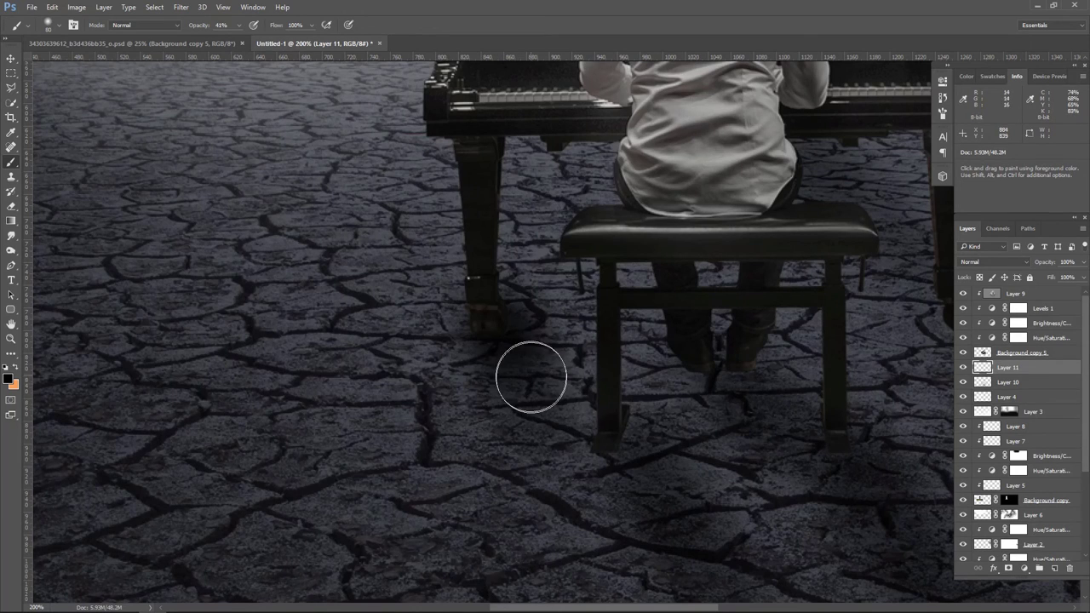
{"action": "left_click_drag", "start_coordinate": [604, 434], "coordinate": [622, 433]}
{"action": "mouse_move", "coordinate": [852, 487]}
{"action": "left_mouse_down"}
{"action": "mouse_move", "coordinate": [771, 379]}
{"action": "mouse_move", "coordinate": [723, 382]}
{"action": "mouse_move", "coordinate": [746, 395]}
{"action": "mouse_move", "coordinate": [723, 377]}
{"action": "mouse_move", "coordinate": [757, 451]}
{"action": "mouse_move", "coordinate": [584, 383]}
{"action": "left_mouse_up"}
{"action": "left_click_drag", "start_coordinate": [825, 348], "coordinate": [851, 352]}
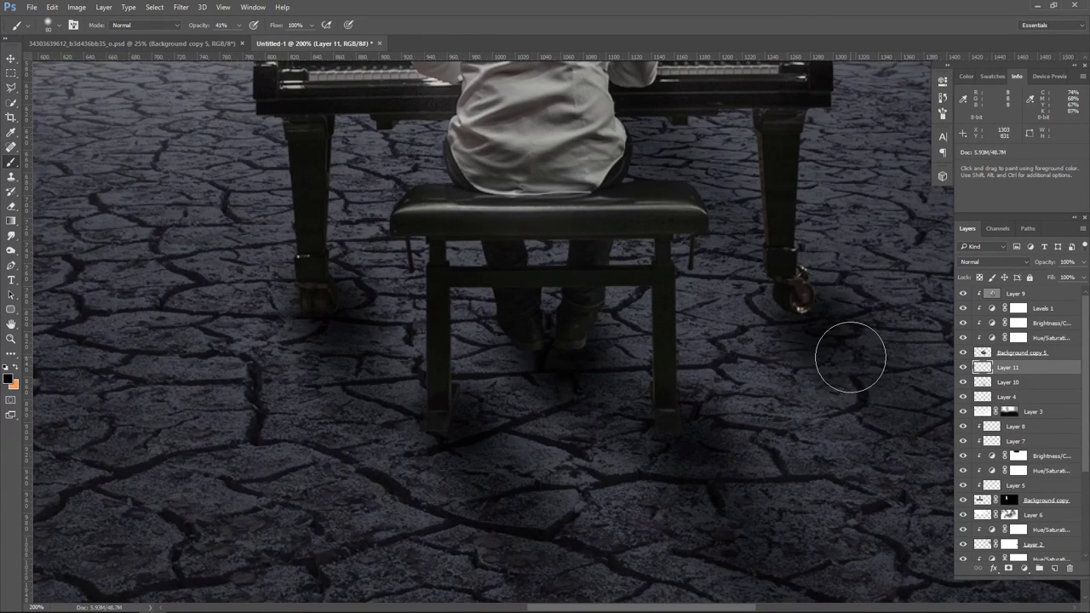
- Add Layer 12 clipped to Background copy 5 and darken the bench and piano leg bases further
{"action": "left_click", "coordinate": [1062, 356]}
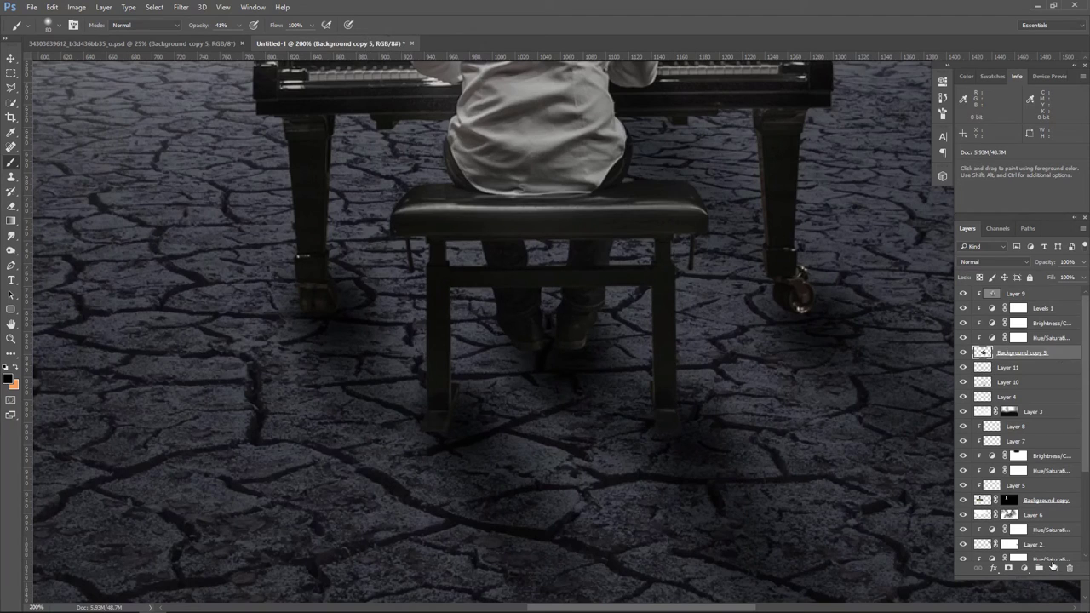
{"action": "left_click", "coordinate": [1054, 568]}
{"action": "mouse_move", "coordinate": [565, 371]}
{"action": "left_mouse_down"}
{"action": "mouse_move", "coordinate": [613, 382]}
{"action": "mouse_move", "coordinate": [589, 360]}
{"action": "mouse_move", "coordinate": [539, 377]}
{"action": "mouse_move", "coordinate": [478, 438]}
{"action": "mouse_move", "coordinate": [432, 421]}
{"action": "left_mouse_up"}
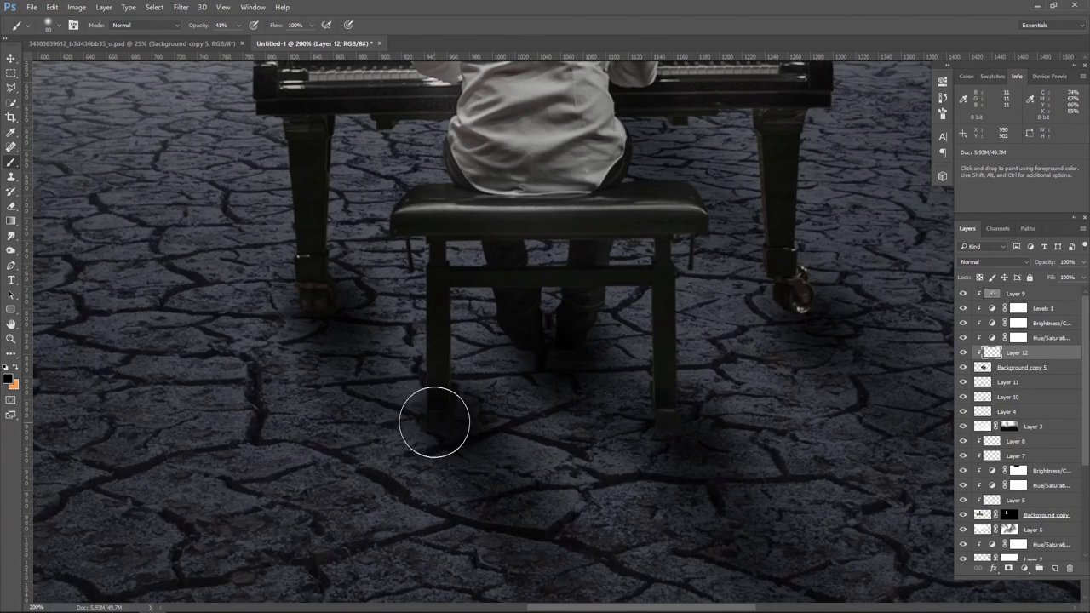
{"action": "left_click_drag", "start_coordinate": [725, 458], "coordinate": [677, 418]}
{"action": "left_click_drag", "start_coordinate": [802, 300], "coordinate": [851, 365]}
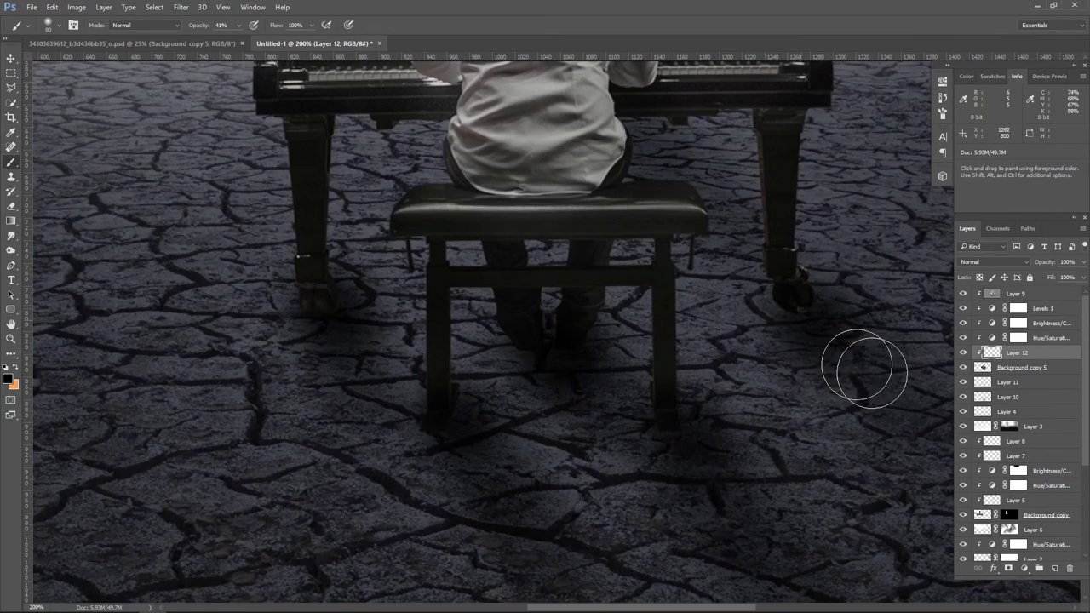
{"action": "left_click_drag", "start_coordinate": [281, 323], "coordinate": [319, 294]}
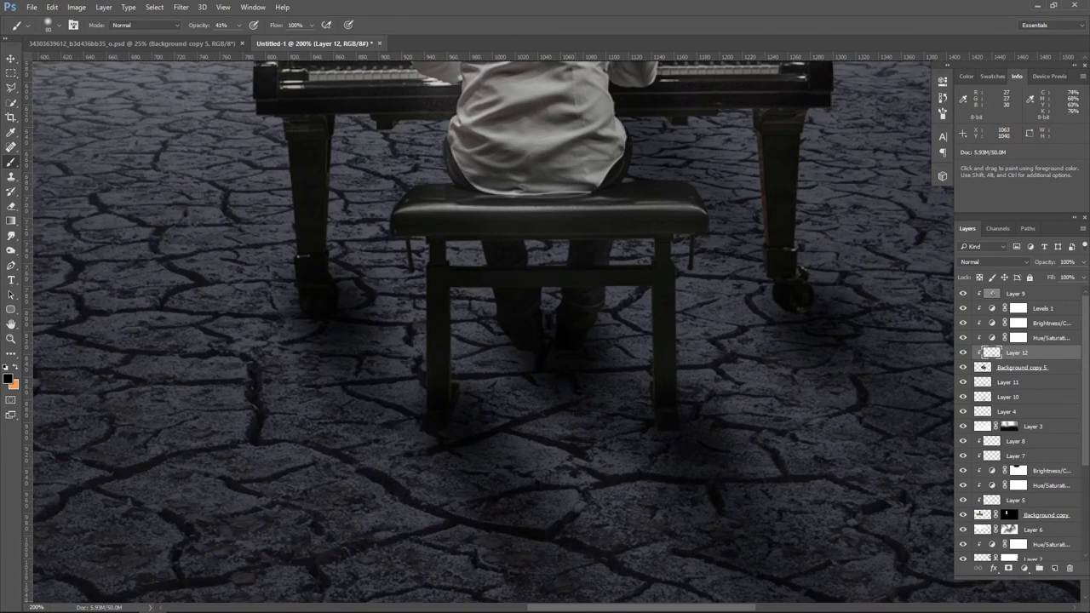
{"action": "key", "text": "ctrl+minus"}
{"action": "key", "text": "ctrl+minus"}
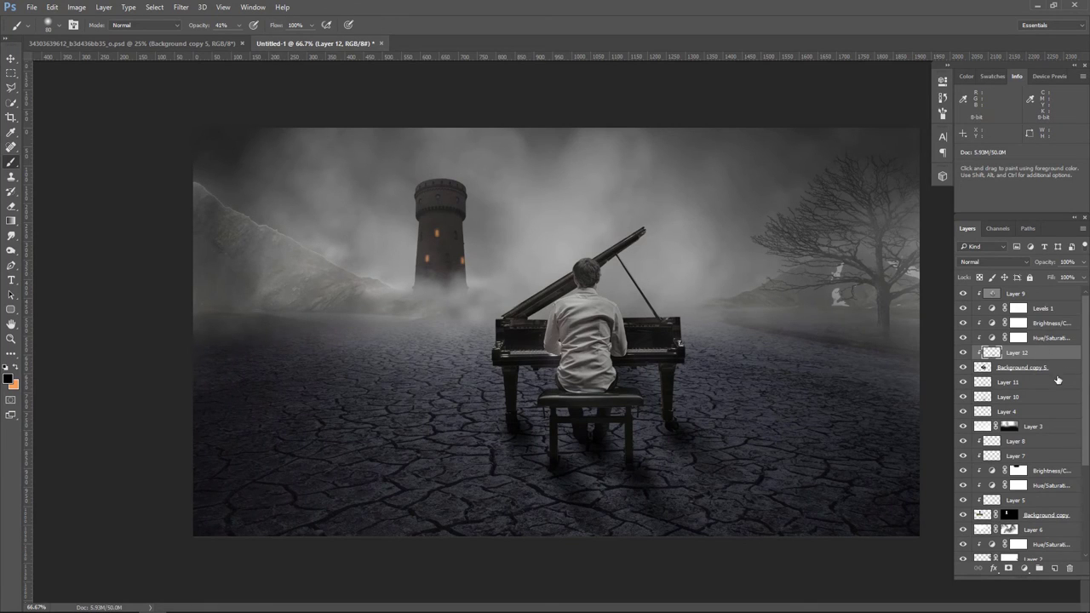
- Lower Layer 11's opacity to about 60%
{"action": "left_click", "coordinate": [1058, 382]}
{"action": "left_click", "coordinate": [1084, 263]}
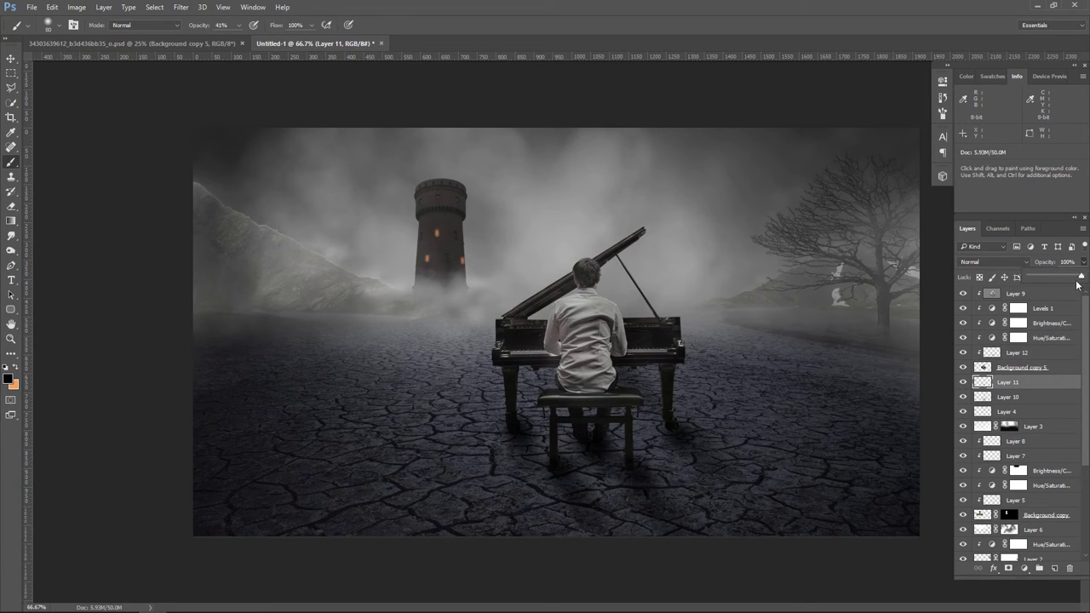
{"action": "left_click_drag", "start_coordinate": [1080, 278], "coordinate": [1060, 278]}
{"action": "left_click", "coordinate": [10, 59]}
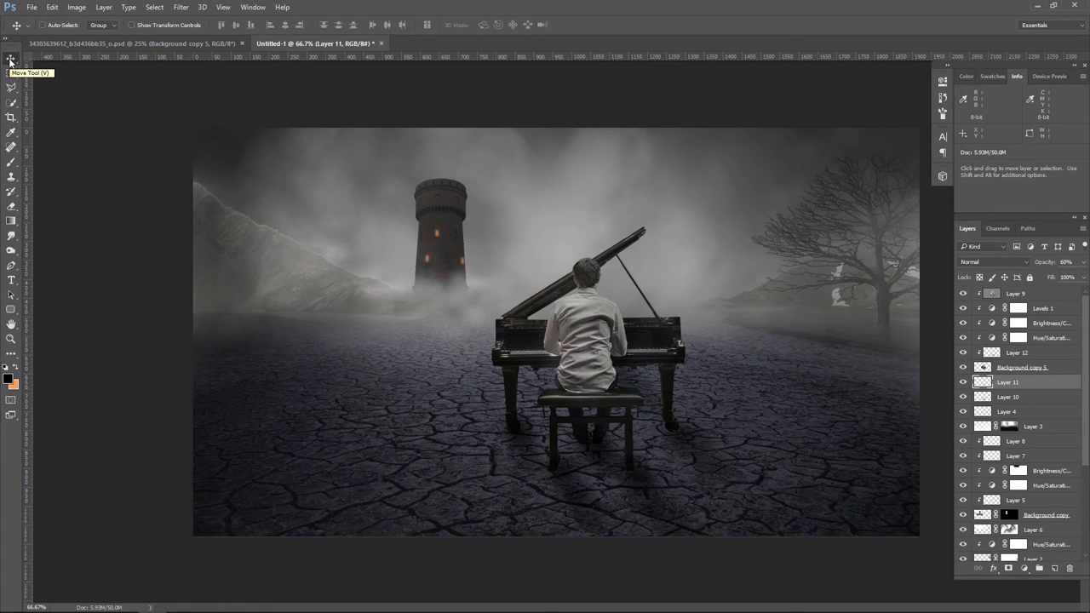
- Set both Layer 12 and Layer 11 to Soft Light blend mode
{"action": "left_click", "coordinate": [1046, 353]}
{"action": "left_click", "coordinate": [992, 261]}
{"action": "left_click", "coordinate": [995, 385]}
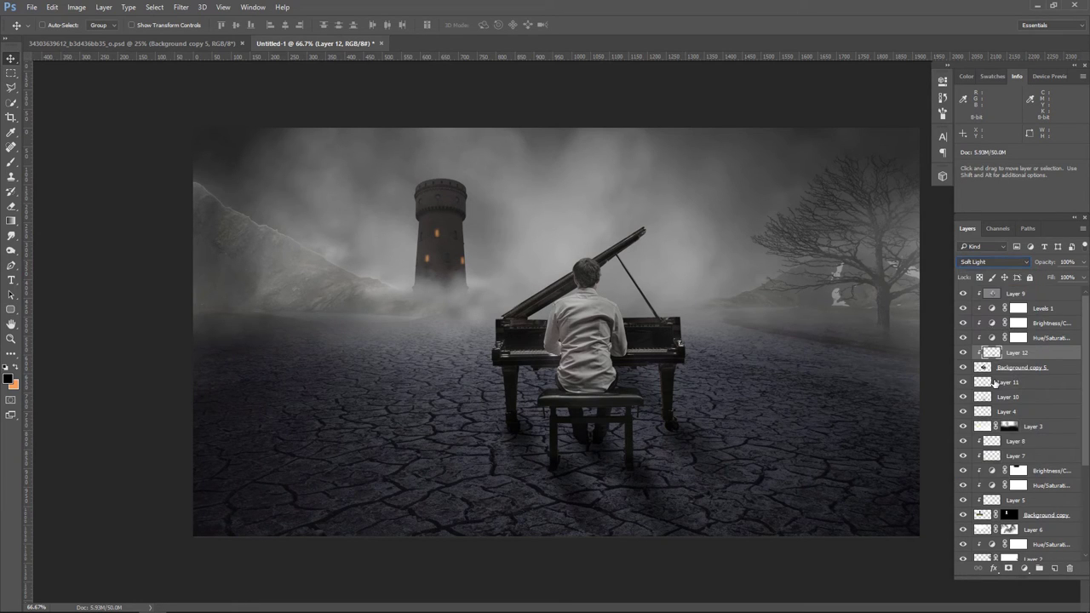
{"action": "left_click", "coordinate": [1054, 382]}
{"action": "left_click", "coordinate": [978, 263]}
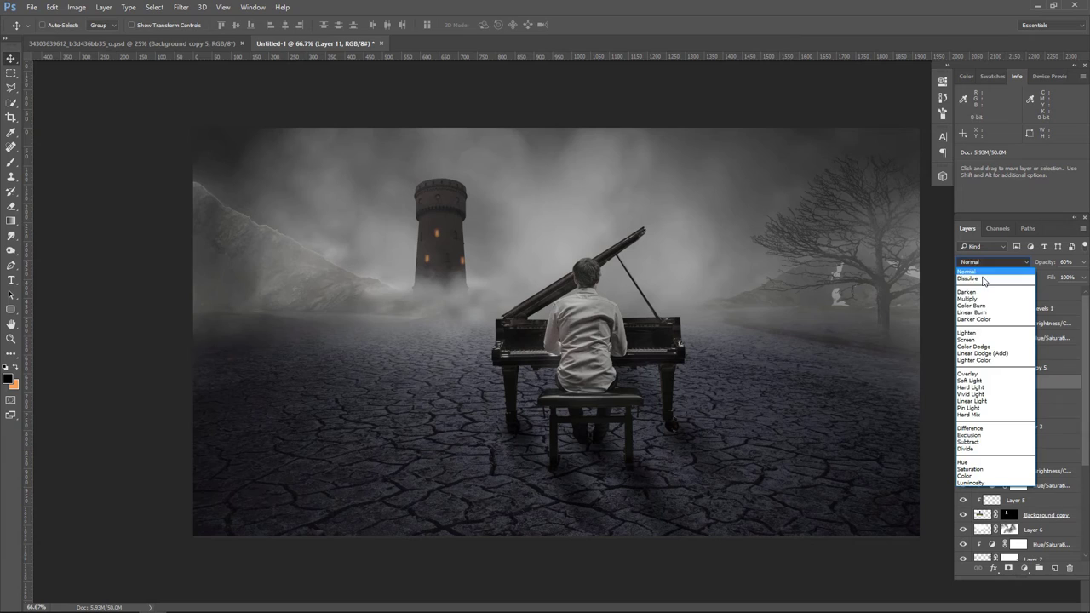
{"action": "left_click", "coordinate": [1008, 383]}
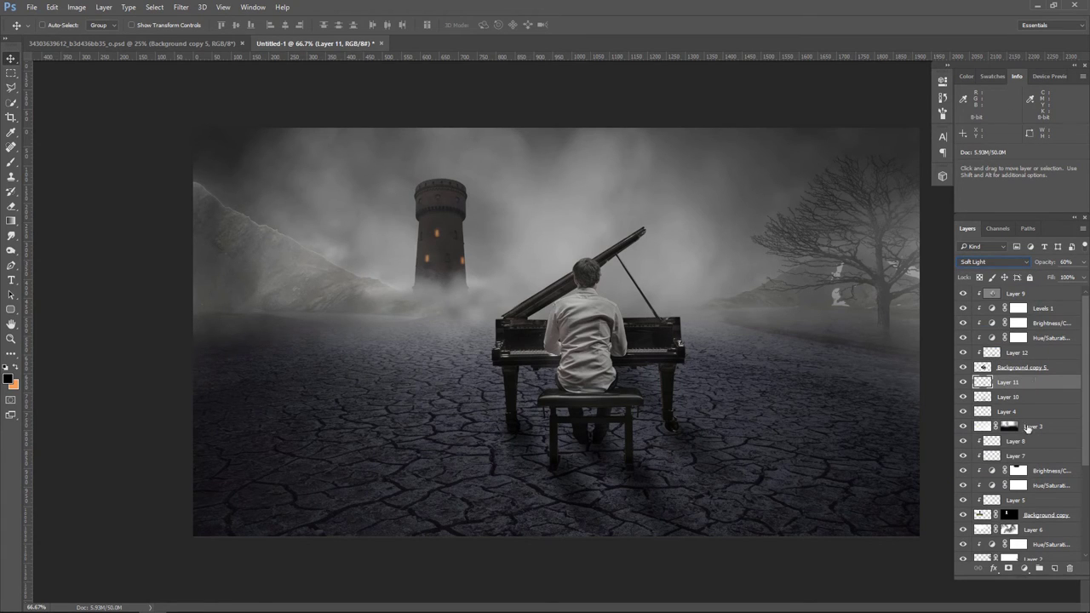
- Reduce Layer 10's shadow opacity to roughly 71–75%
{"action": "left_click", "coordinate": [1015, 399]}
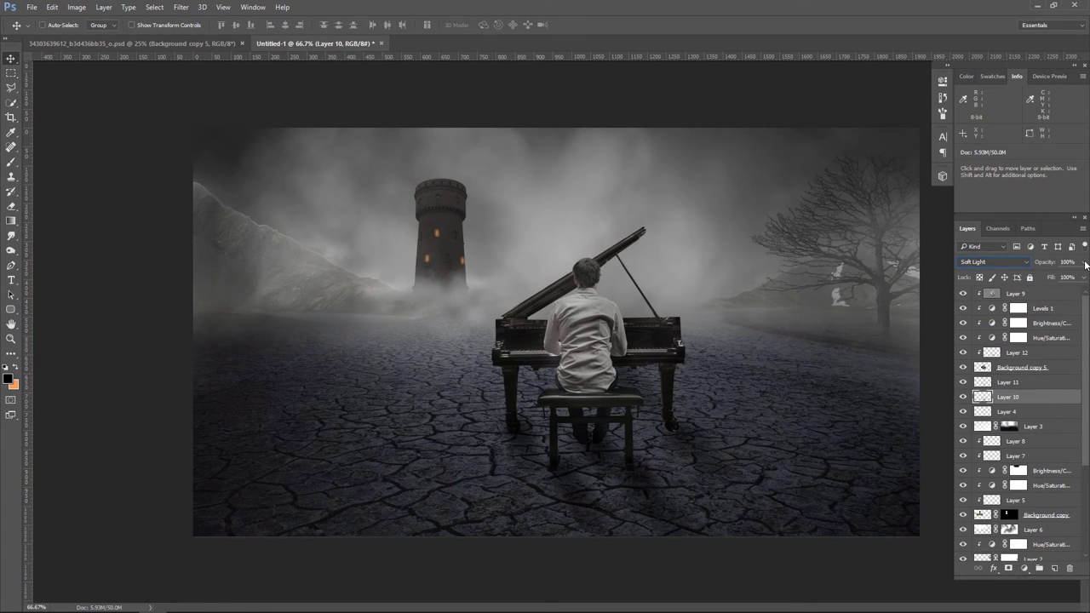
{"action": "left_click", "coordinate": [1084, 262]}
{"action": "left_click_drag", "start_coordinate": [1077, 278], "coordinate": [1069, 277]}
{"action": "left_click", "coordinate": [9, 59]}
{"action": "left_click", "coordinate": [1055, 296]}
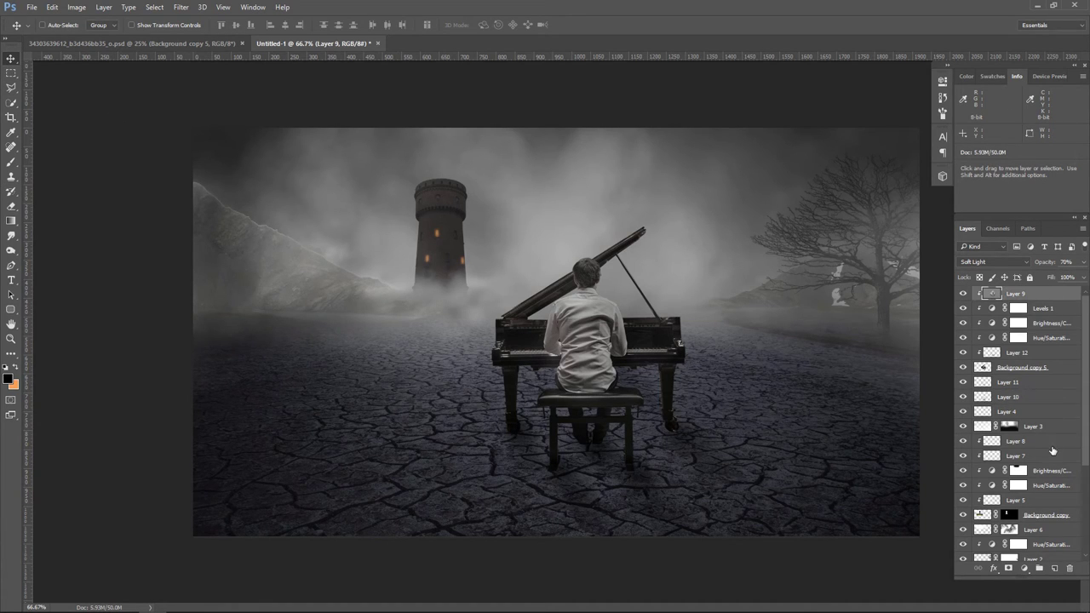
{"action": "left_click", "coordinate": [214, 242], "text": "ctrl"}
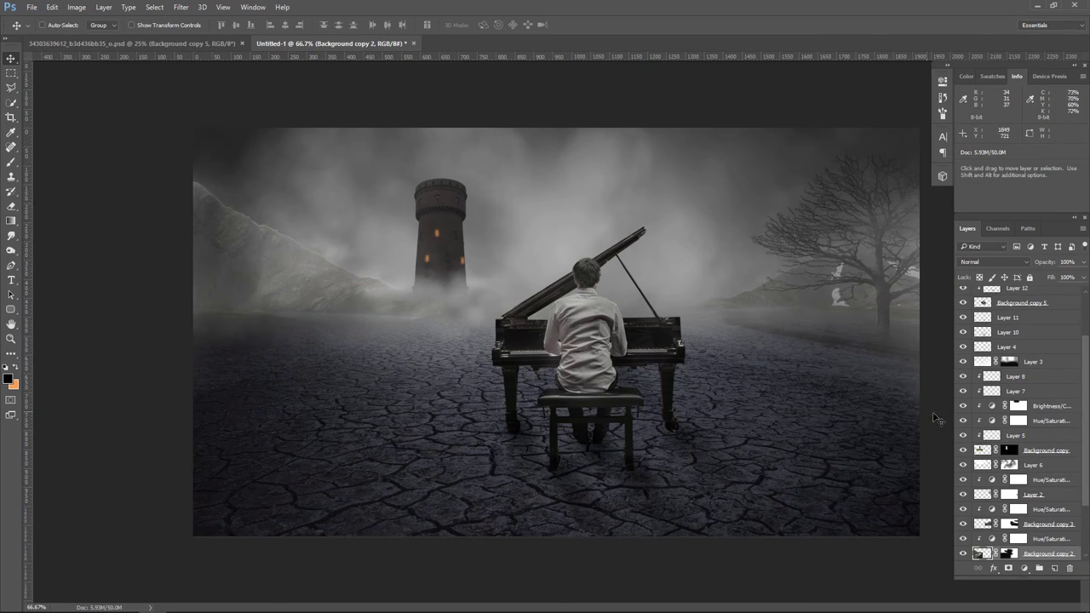
- Lower the first Hue/Saturation adjustment's lightness to darken the left mountain area
{"action": "scroll", "coordinate": [984, 528], "scroll_direction": "down", "scroll_amount": 1}
{"action": "scroll", "coordinate": [983, 534], "scroll_direction": "down", "scroll_amount": 1}
{"action": "left_click", "coordinate": [963, 525]}
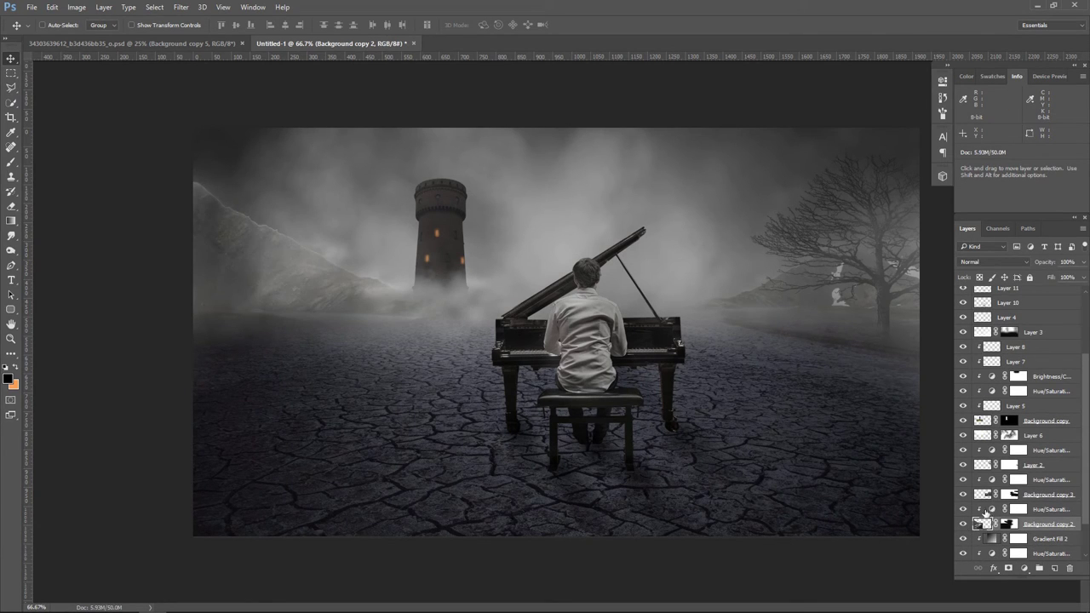
{"action": "double_click", "coordinate": [991, 509]}
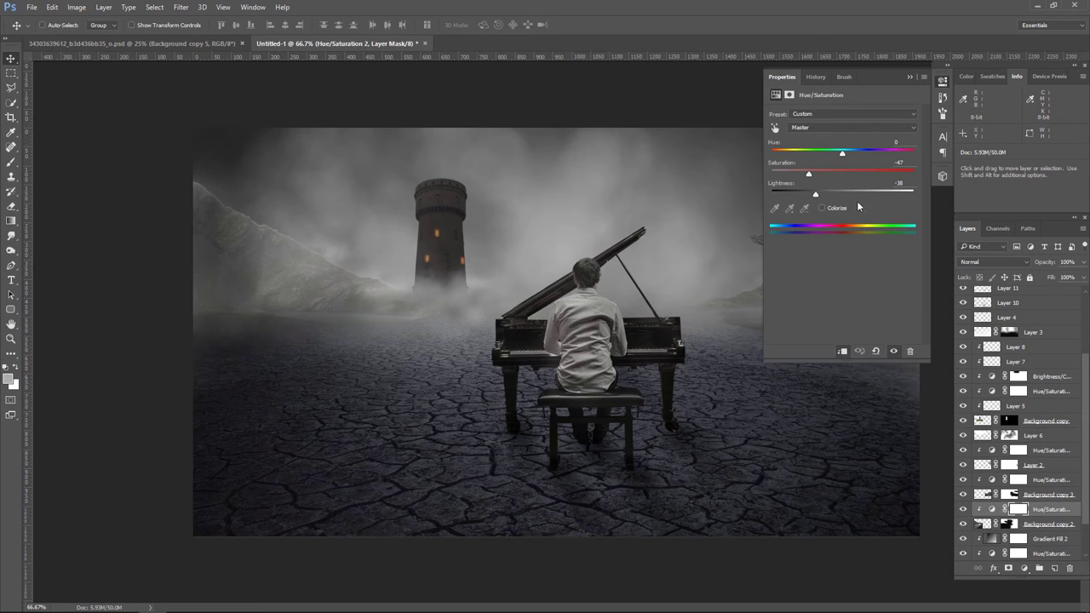
{"action": "left_click_drag", "start_coordinate": [815, 198], "coordinate": [792, 197]}
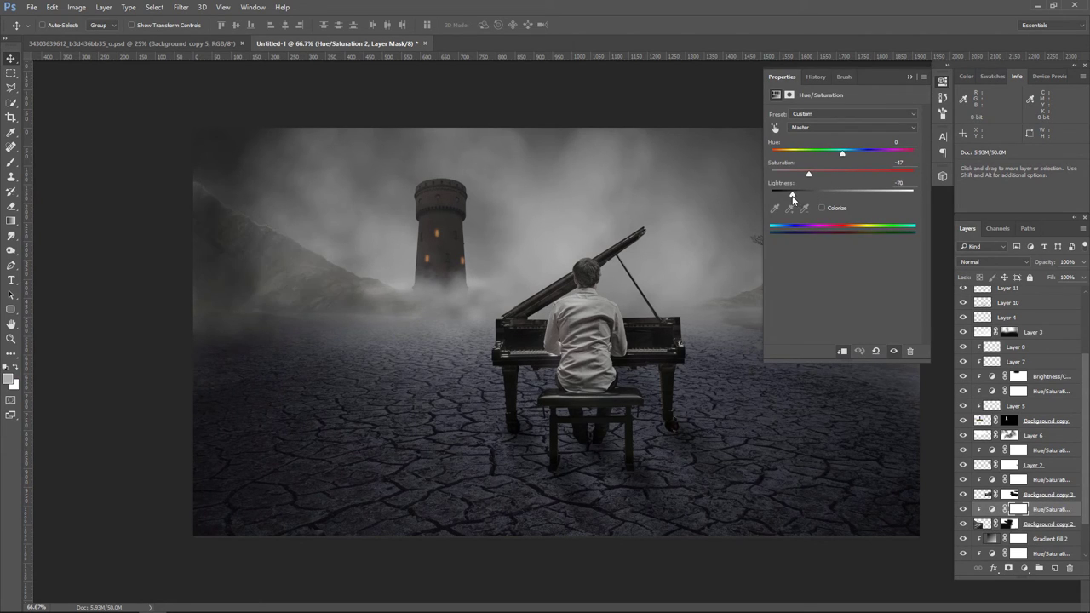
{"action": "left_click", "coordinate": [909, 76]}
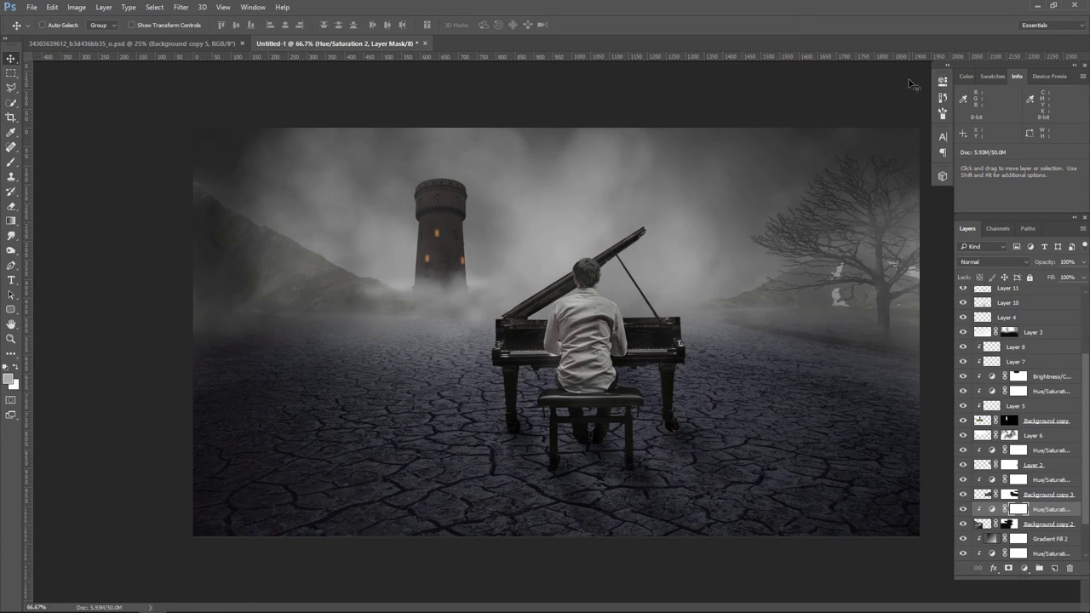
- Reduce the lightness of the Hue/Saturation 2 copy adjustment to darken the image
{"action": "left_click", "coordinate": [780, 300], "text": "ctrl"}
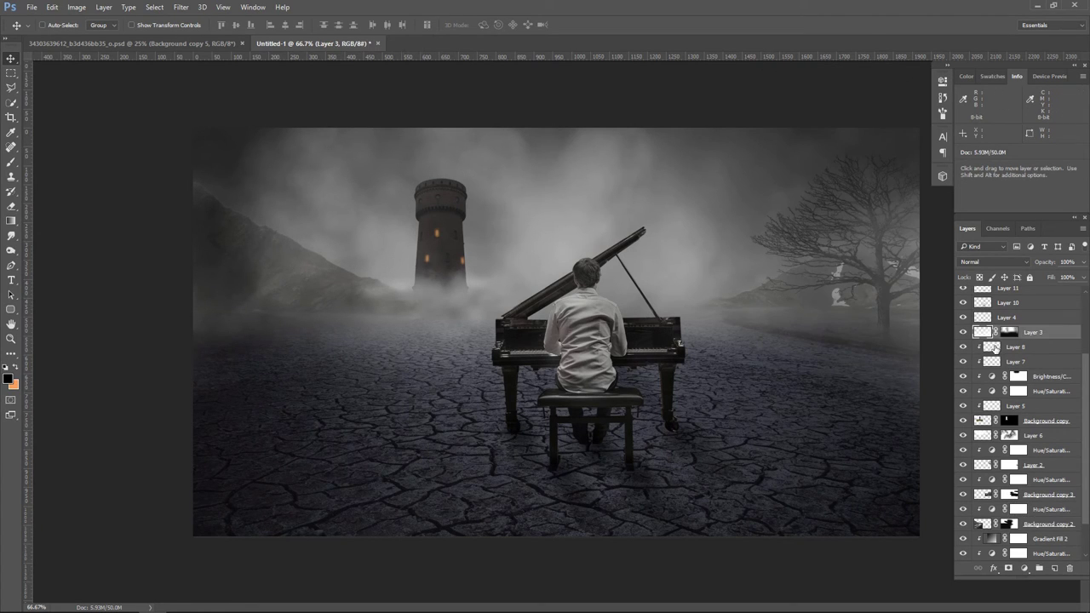
{"action": "scroll", "coordinate": [1017, 477], "scroll_direction": "down", "scroll_amount": 2}
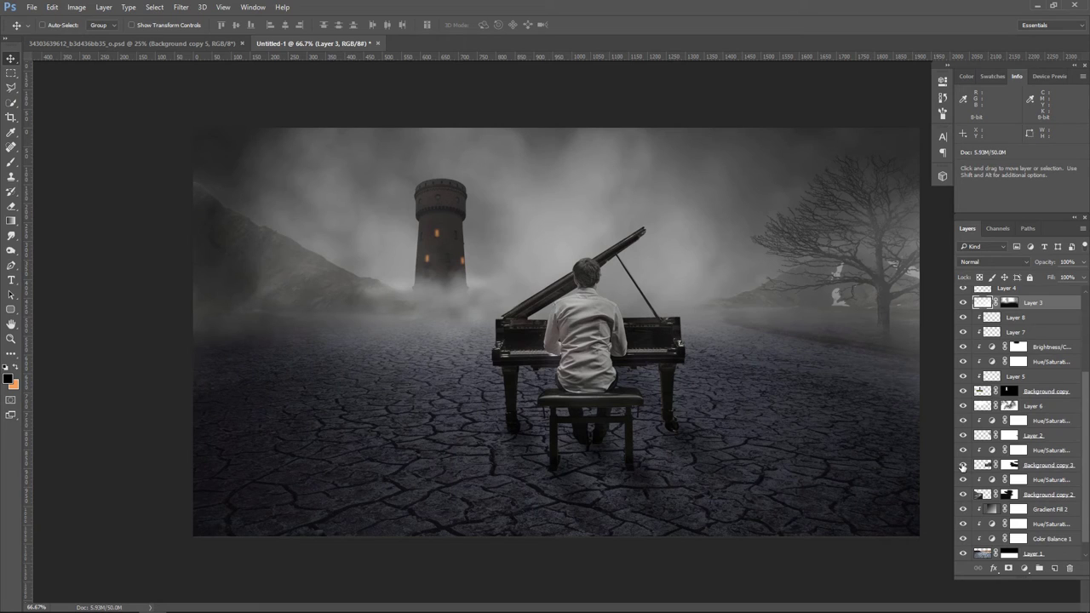
{"action": "left_click", "coordinate": [962, 466]}
{"action": "double_click", "coordinate": [991, 450]}
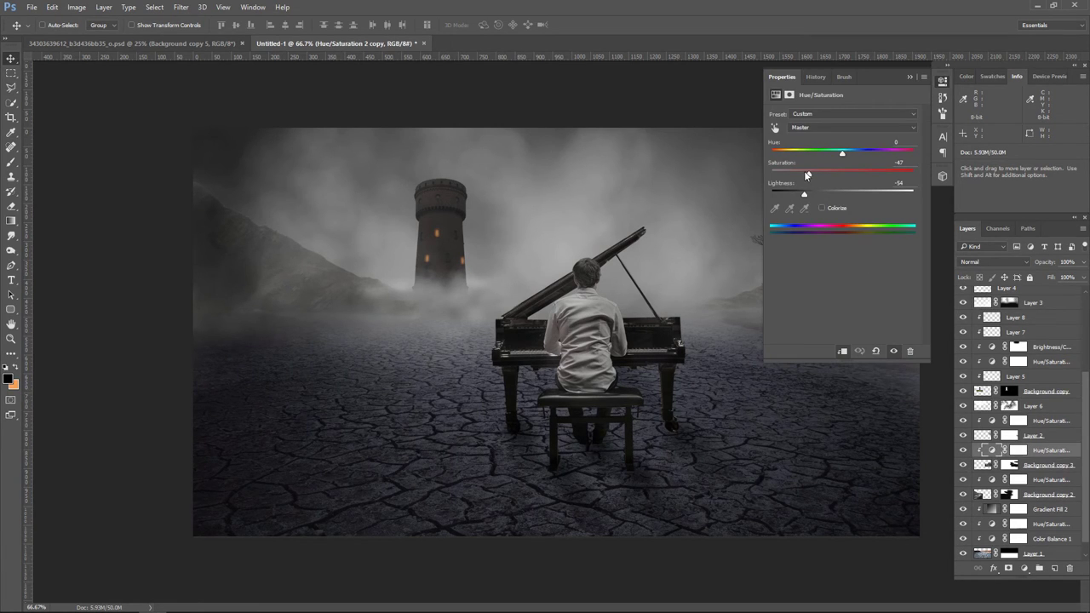
{"action": "left_click_drag", "start_coordinate": [803, 195], "coordinate": [788, 195]}
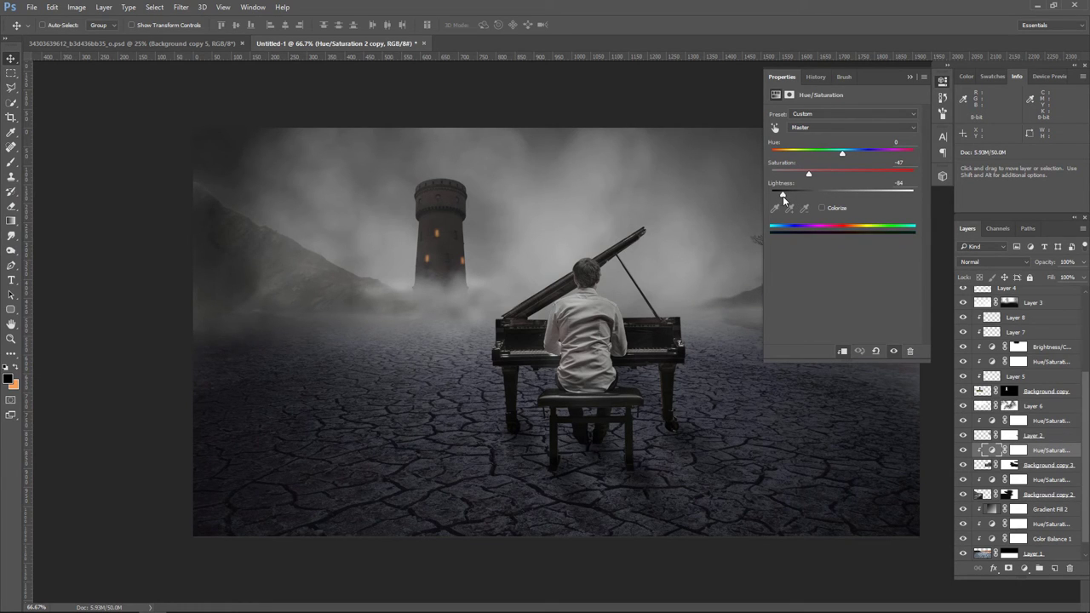
{"action": "left_click", "coordinate": [910, 78]}
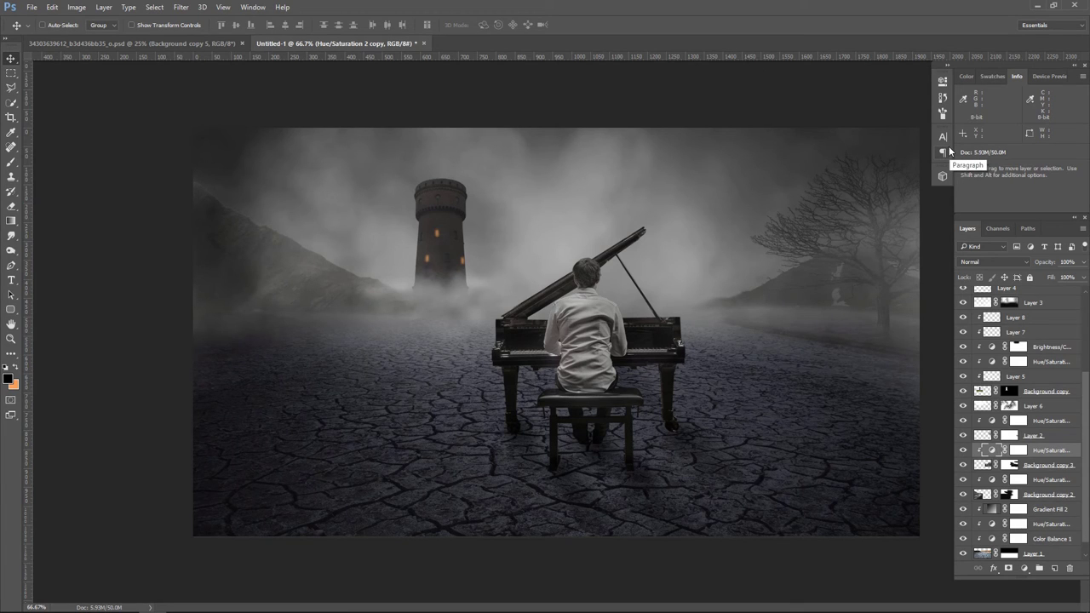
- Drop Hue/Saturation 2's lightness to -82 to deepen the hillside, fog and cracked ground
{"action": "scroll", "coordinate": [1064, 340], "scroll_direction": "up", "scroll_amount": 3}
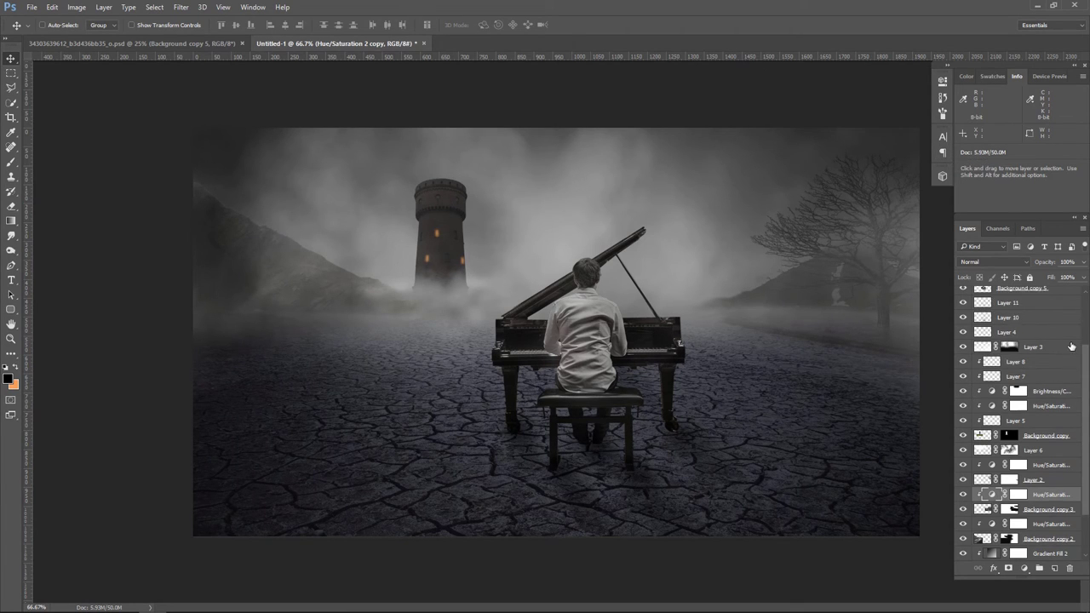
{"action": "scroll", "coordinate": [1071, 350], "scroll_direction": "up", "scroll_amount": 2}
{"action": "scroll", "coordinate": [1063, 450], "scroll_direction": "down", "scroll_amount": 3}
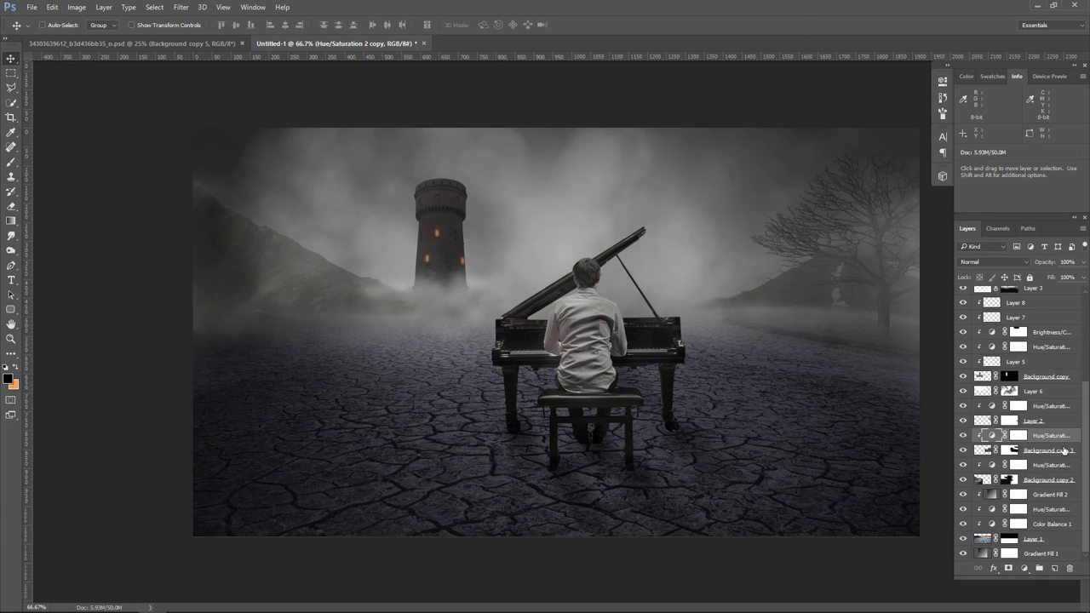
{"action": "left_click", "coordinate": [990, 467]}
{"action": "double_click", "coordinate": [989, 467]}
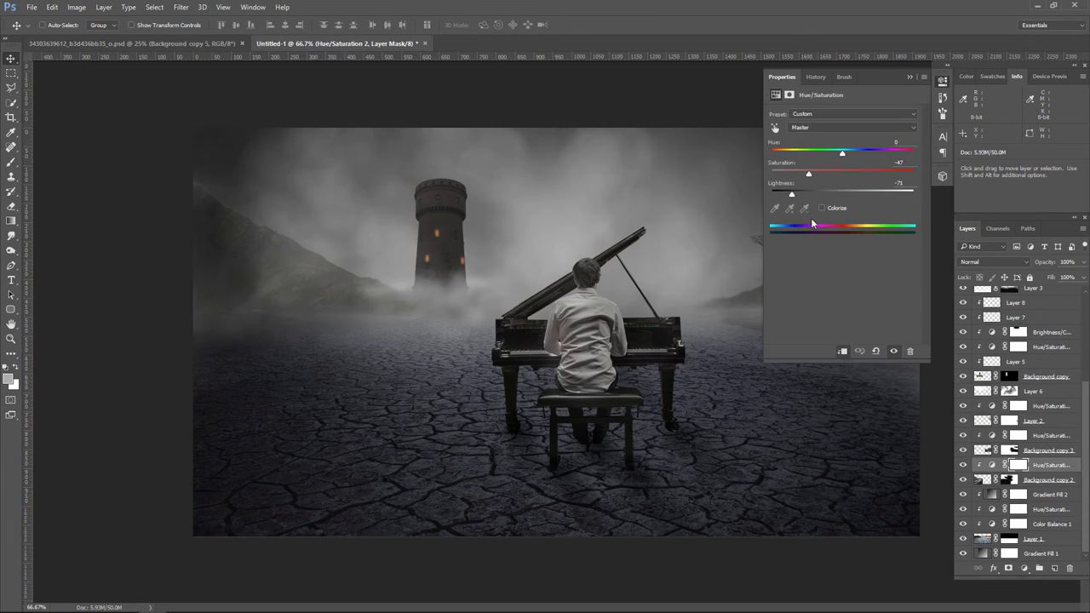
{"action": "left_click_drag", "start_coordinate": [790, 198], "coordinate": [780, 197]}
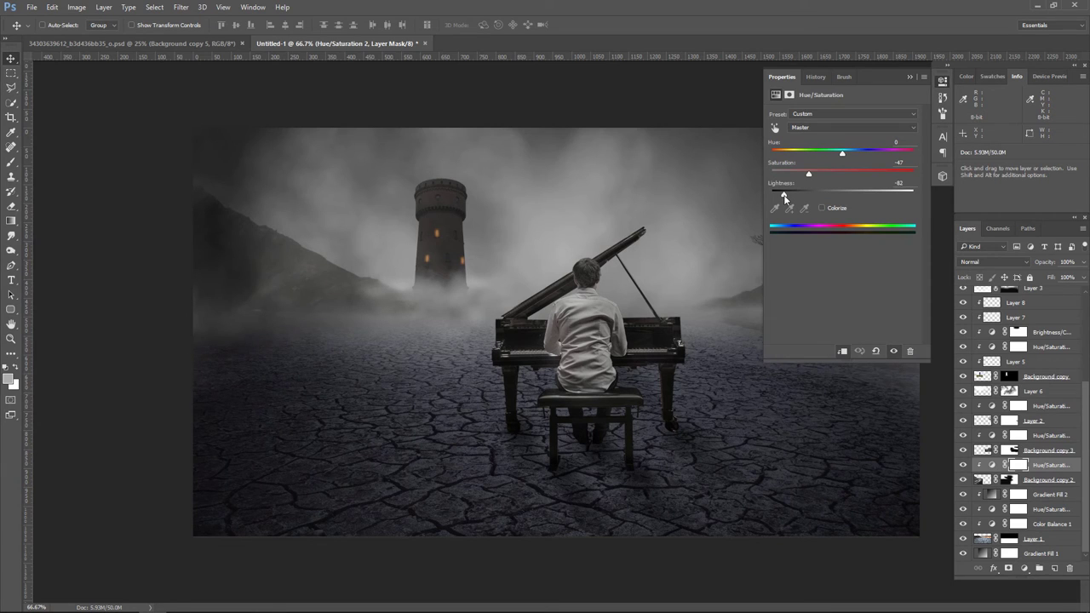
{"action": "left_click", "coordinate": [899, 77]}
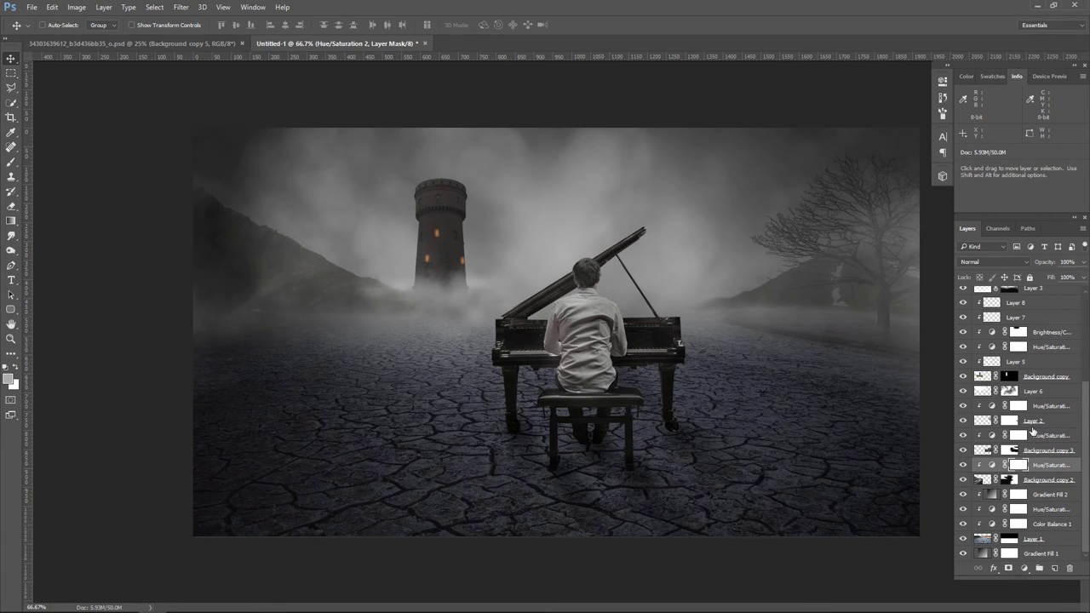
{"action": "scroll", "coordinate": [1033, 432], "scroll_direction": "up", "scroll_amount": 5}
- Stamp all visible layers into a new Layer 13 above Layer 9
{"action": "left_click", "coordinate": [1028, 296]}
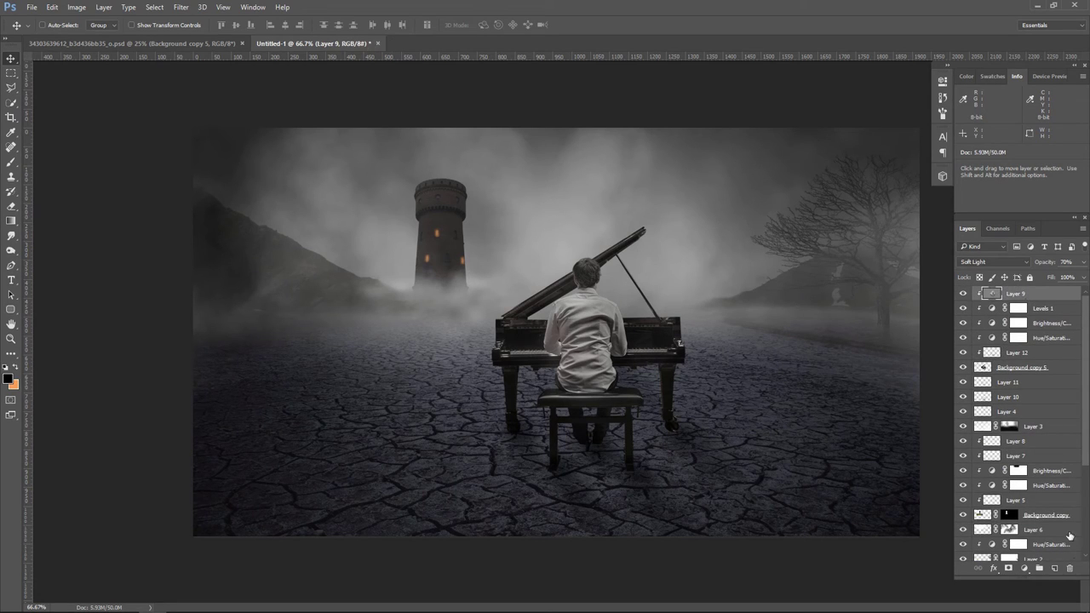
{"action": "left_click", "coordinate": [1054, 568]}
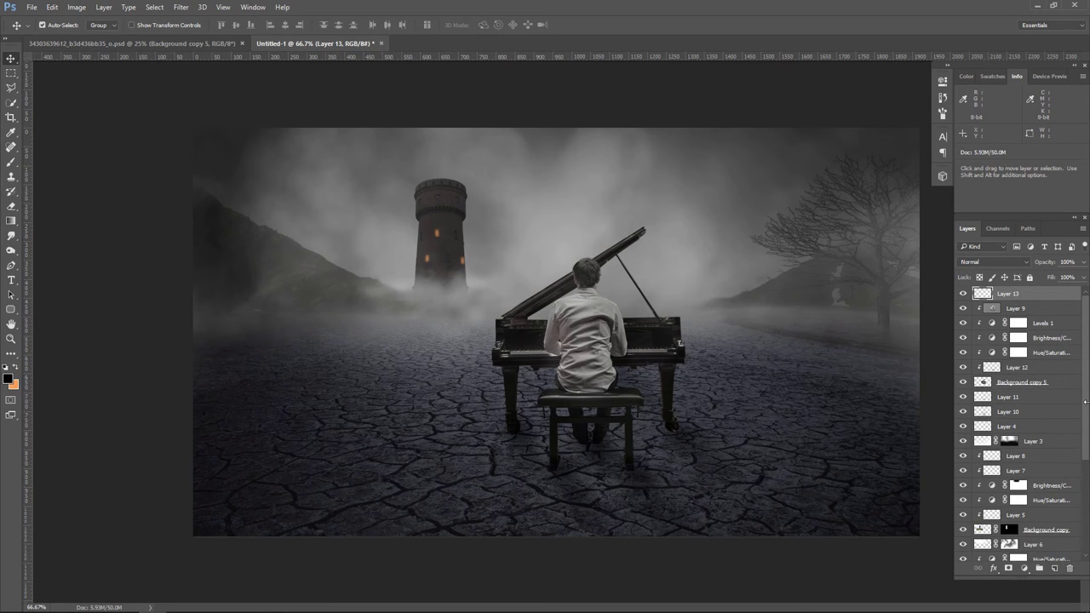
{"action": "key", "text": "shift+alt"}
{"action": "key", "text": "ctrl+shift+alt+e"}
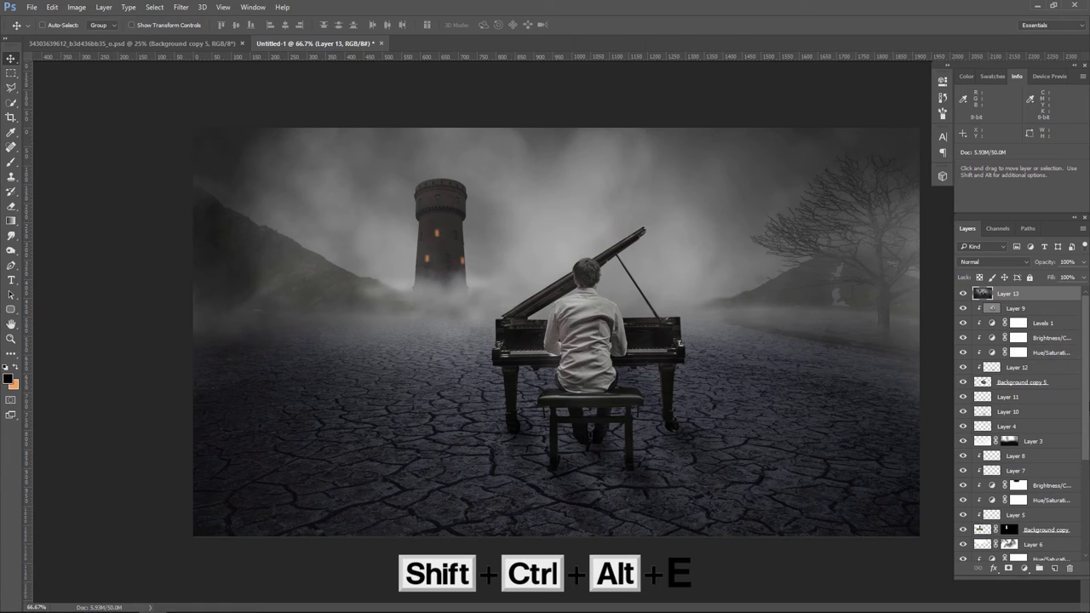
- Add a Color Balance adjustment with midtones -9, -4, +14 at 57% opacity
{"action": "left_click", "coordinate": [1025, 569]}
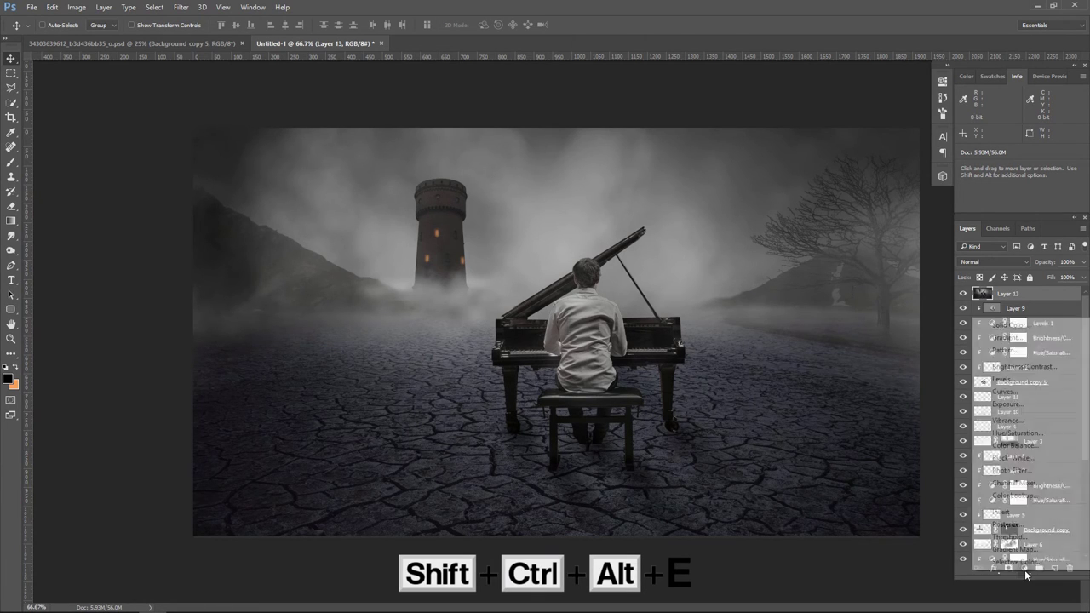
{"action": "left_click", "coordinate": [1038, 453]}
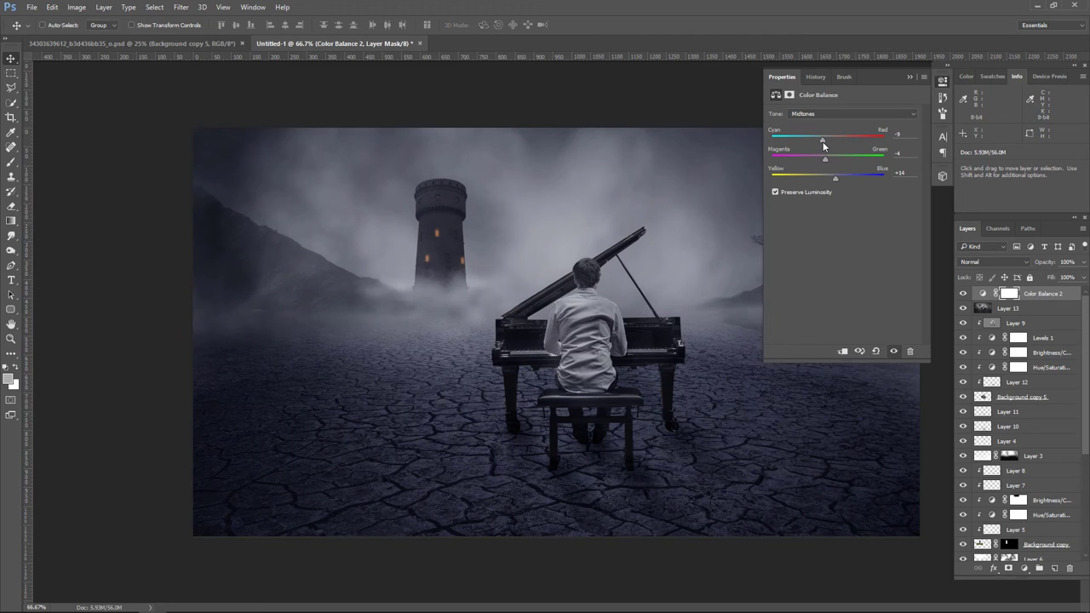
{"action": "left_click", "coordinate": [910, 78]}
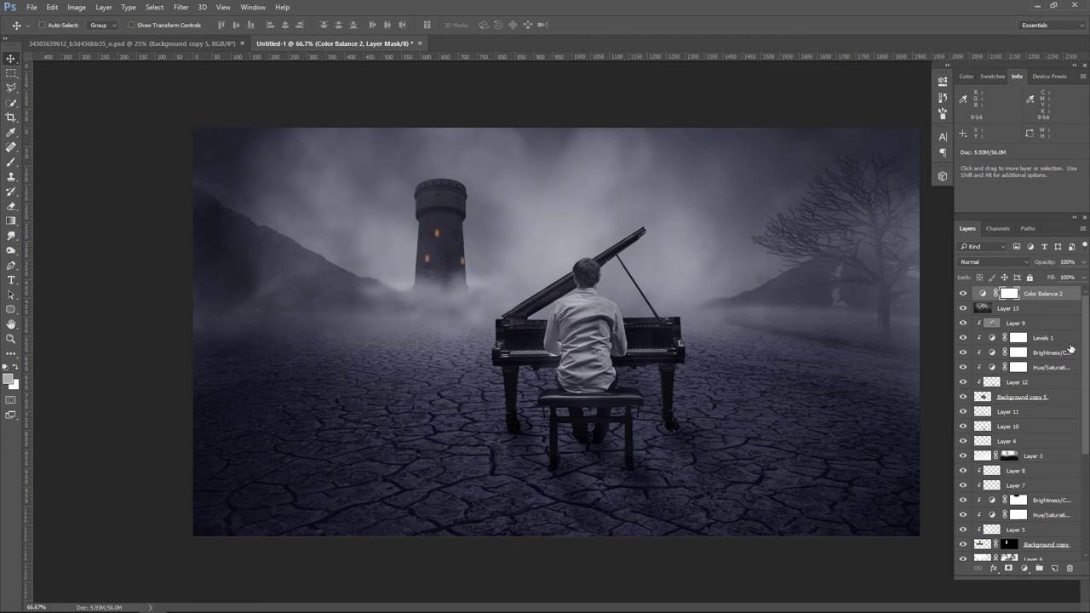
{"action": "left_click", "coordinate": [1084, 264]}
{"action": "left_click_drag", "start_coordinate": [1082, 278], "coordinate": [1071, 278]}
{"action": "left_click", "coordinate": [962, 295]}
{"action": "left_click", "coordinate": [962, 295]}
{"action": "left_click", "coordinate": [1024, 568]}
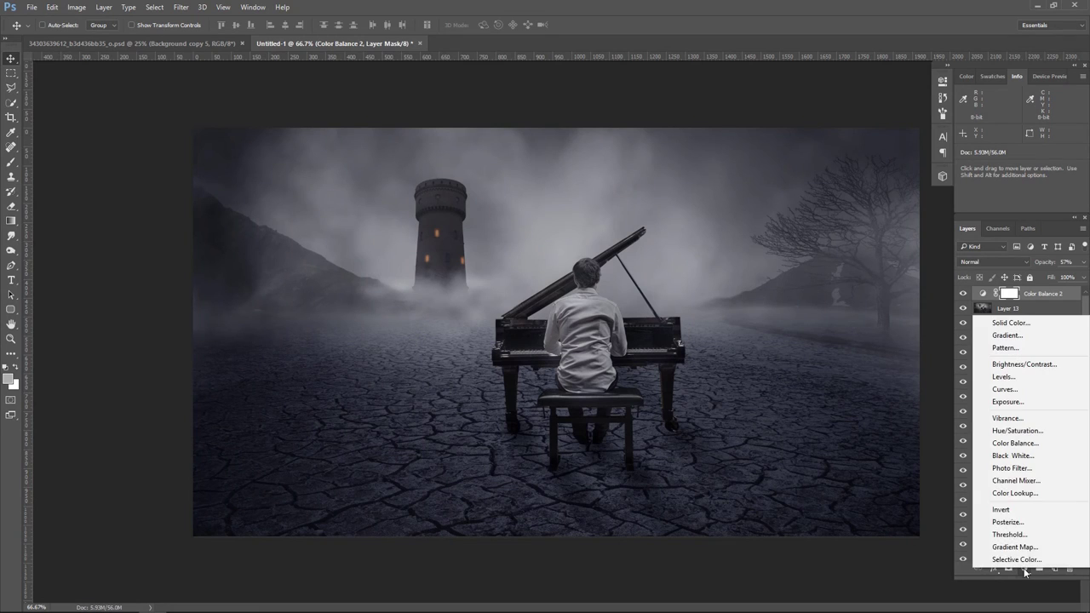
- Add a Hue/Saturation adjustment reducing overall saturation to -14
{"action": "left_click", "coordinate": [1046, 432]}
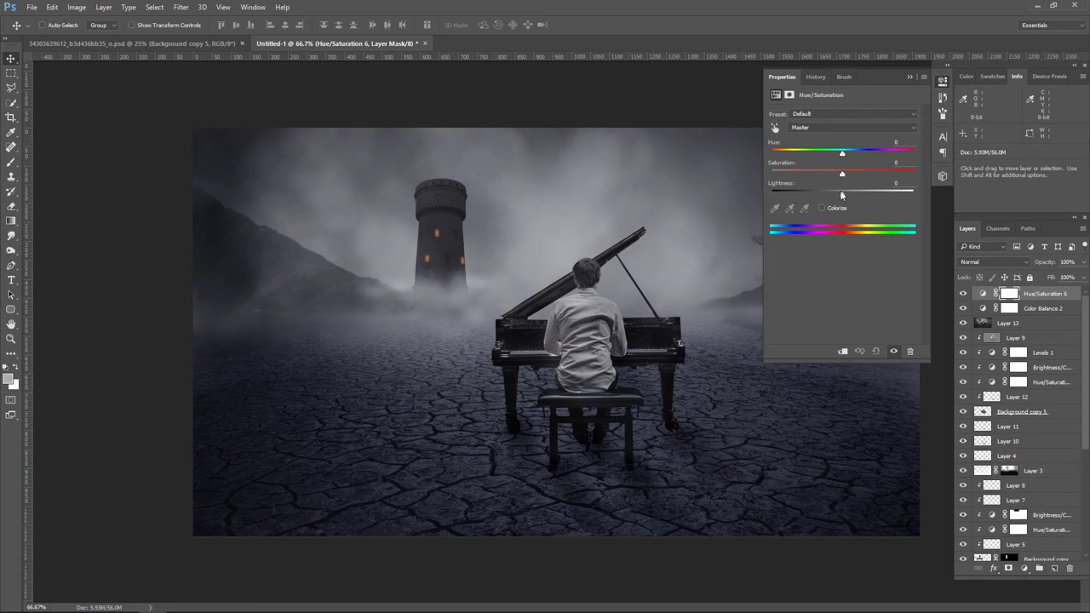
{"action": "mouse_move", "coordinate": [841, 176]}
{"action": "left_mouse_down"}
{"action": "mouse_move", "coordinate": [826, 175]}
{"action": "mouse_move", "coordinate": [845, 197]}
{"action": "mouse_move", "coordinate": [823, 177]}
{"action": "left_mouse_up"}
{"action": "left_click", "coordinate": [910, 78]}
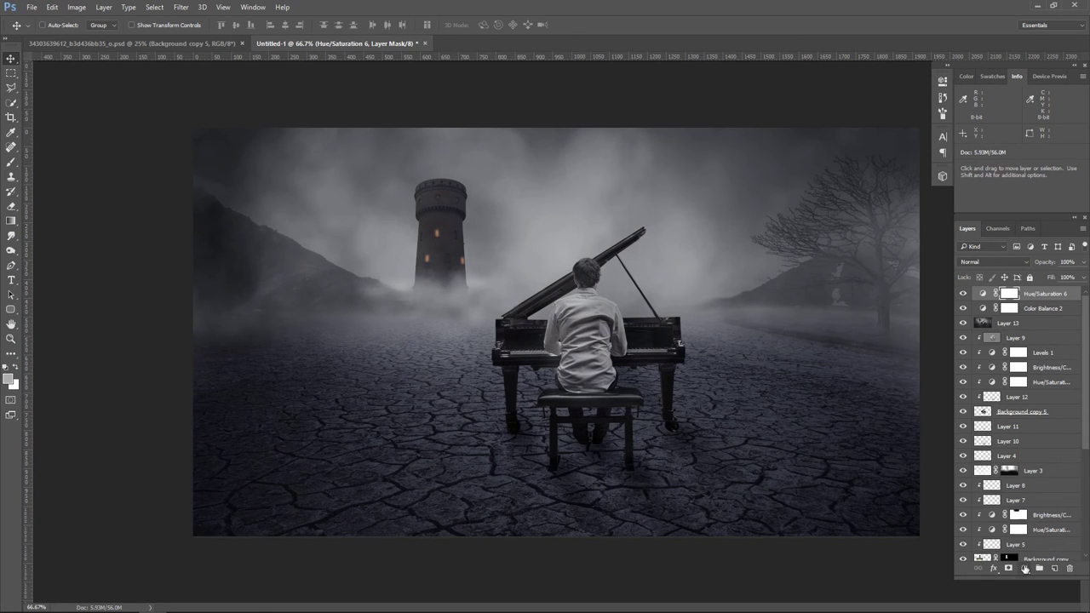
- Add a Brightness/Contrast adjustment with brightness 23 and contrast 27
{"action": "left_click", "coordinate": [1025, 568]}
{"action": "left_click", "coordinate": [1025, 361]}
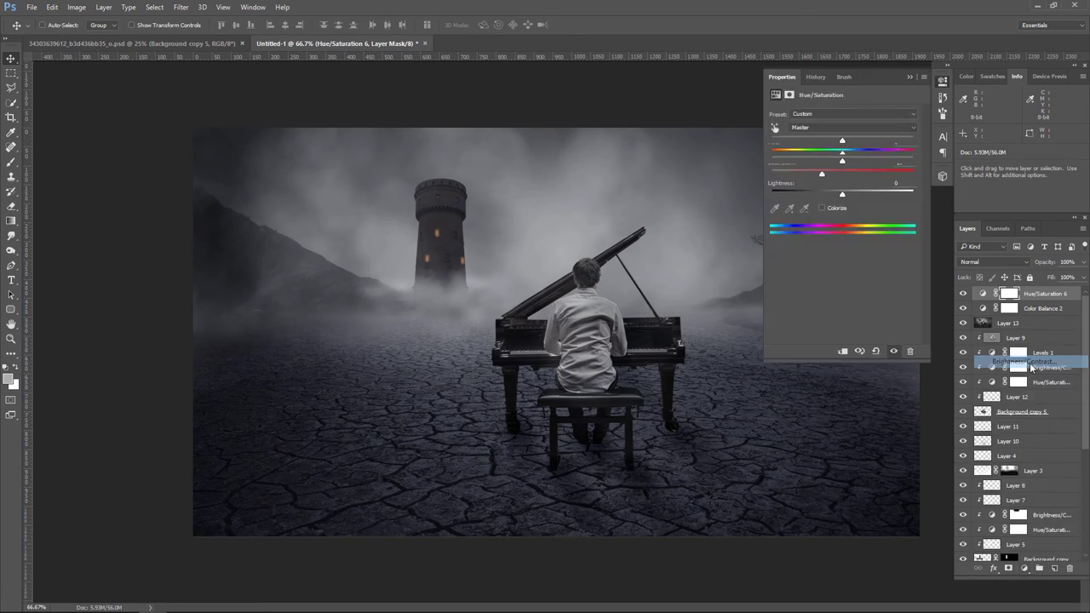
{"action": "left_click_drag", "start_coordinate": [853, 141], "coordinate": [854, 142]}
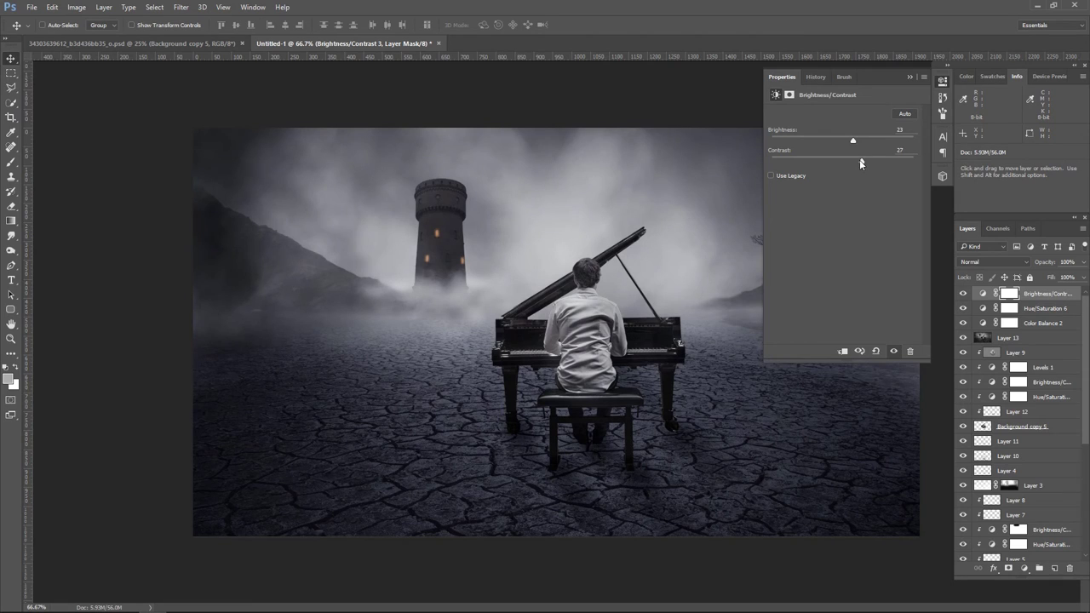
{"action": "left_click", "coordinate": [909, 76]}
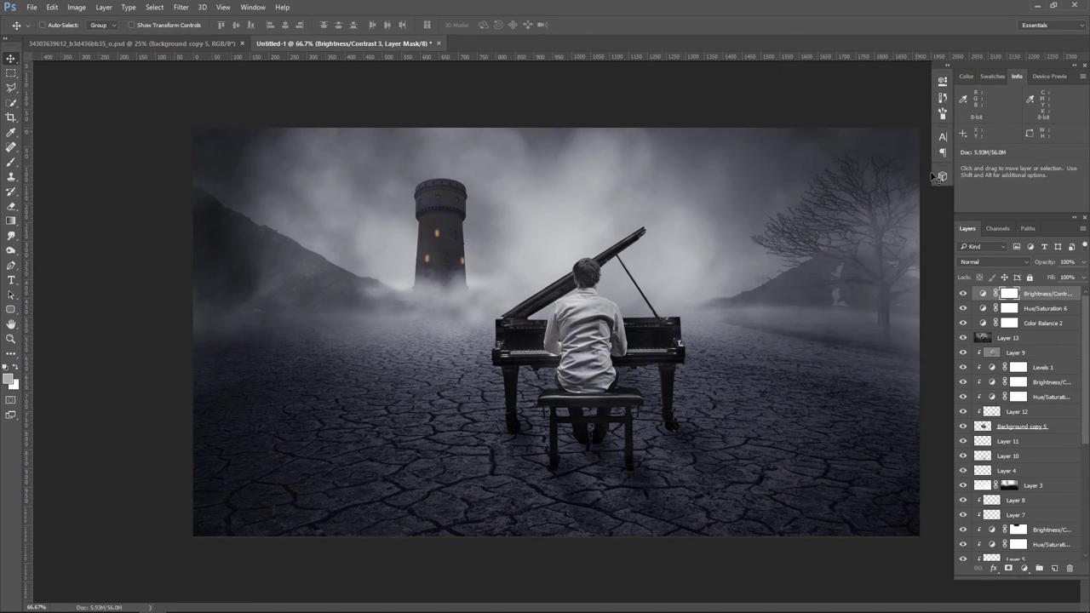
{"action": "left_click", "coordinate": [962, 293]}
- Set up a large 500 px black brush at 24% opacity
{"action": "left_click", "coordinate": [10, 162]}
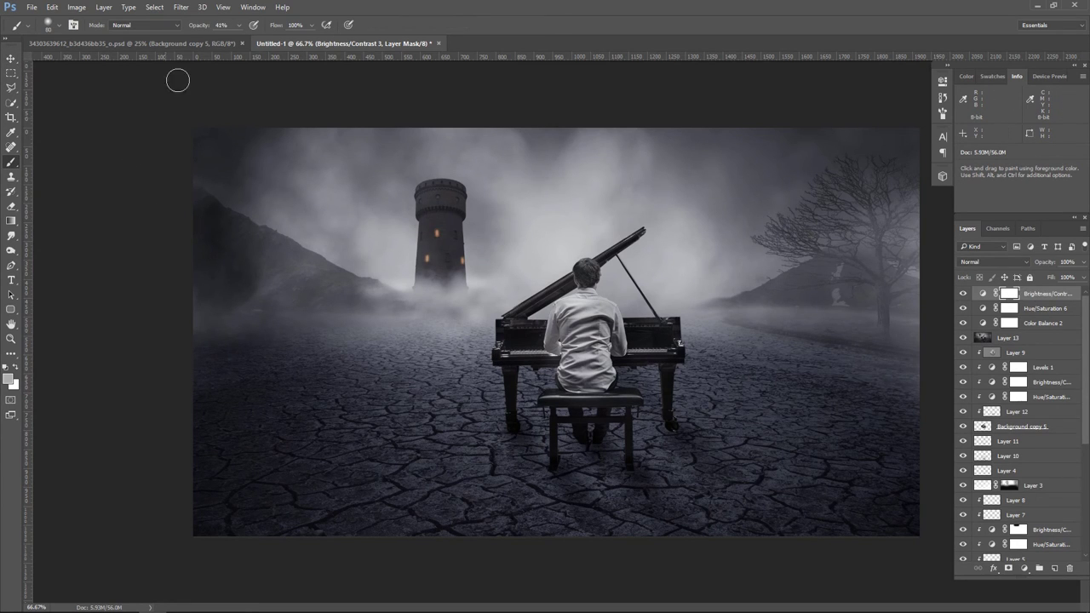
{"action": "key", "text": "bracketright"}
{"action": "key", "text": "bracketright"}
{"action": "key", "text": "2"}
{"action": "key", "text": "4"}
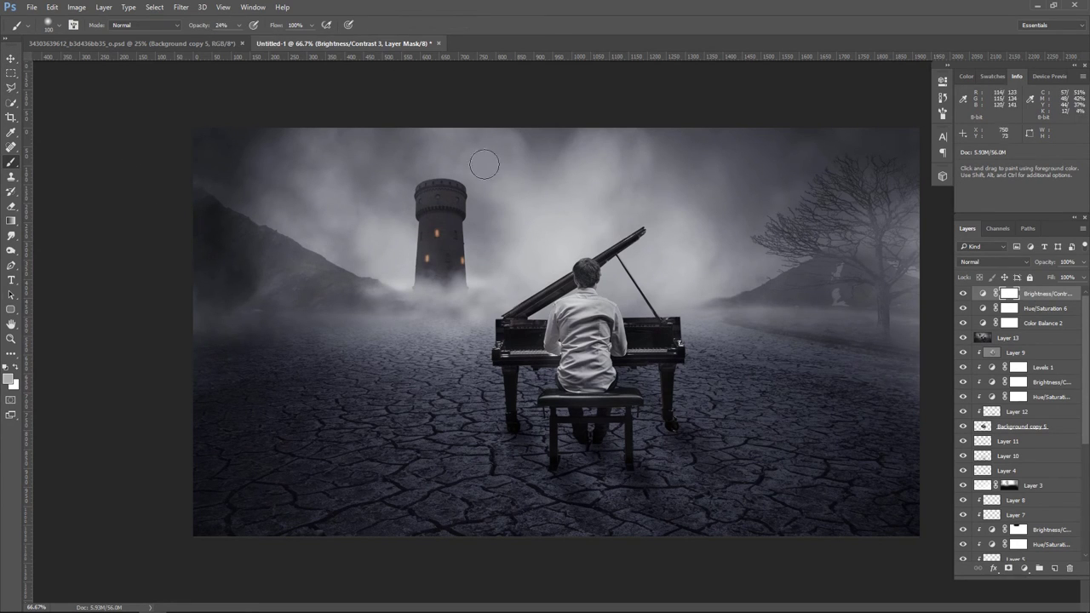
{"action": "key", "text": "bracketright"}
{"action": "key", "text": "bracketright"}
{"action": "key", "text": "bracketright"}
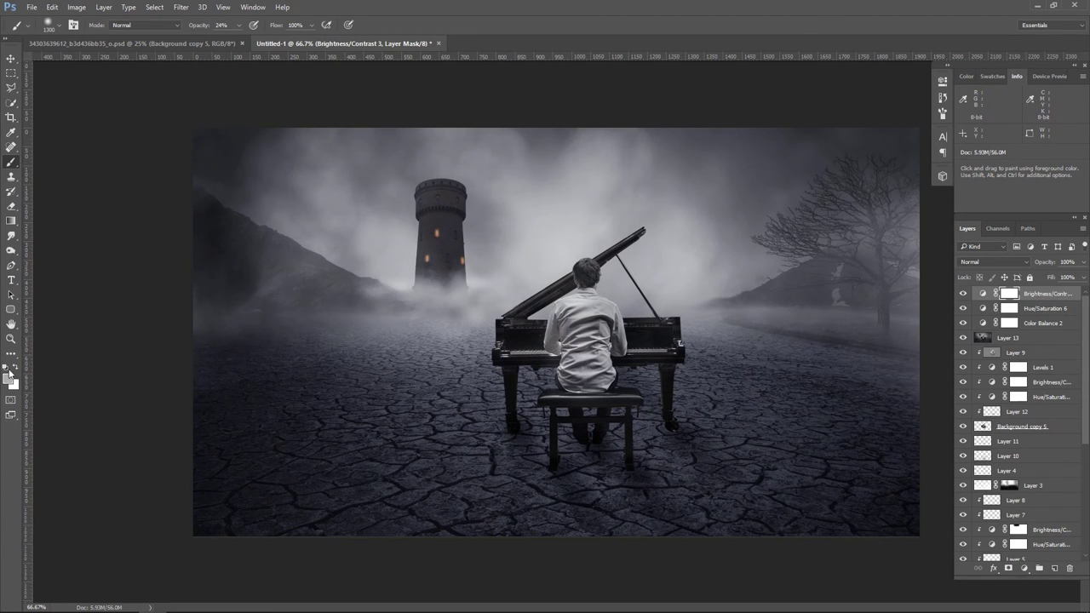
{"action": "key", "text": "d"}
{"action": "key", "text": "x"}
{"action": "left_click", "coordinate": [13, 369]}
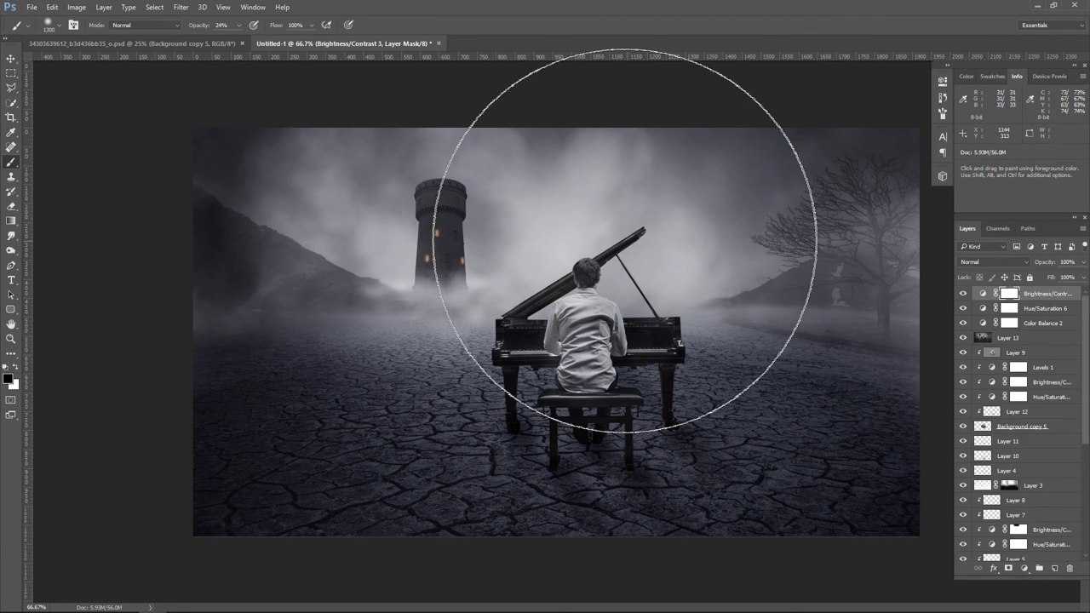
{"action": "key", "text": "bracketleft"}
{"action": "key", "text": "bracketleft"}
{"action": "key", "text": "bracketleft"}
{"action": "key", "text": "bracketleft"}
{"action": "key", "text": "bracketleft"}
{"action": "key", "text": "bracketleft"}
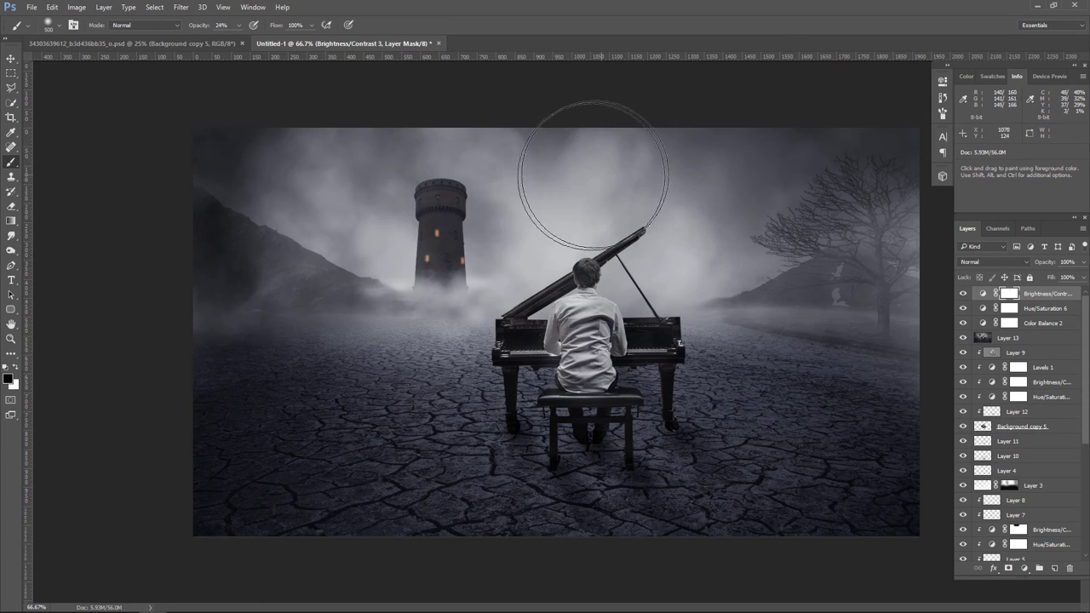
- Mask the brightening out of the fog above the piano on the Brightness/Contrast mask
{"action": "mouse_move", "coordinate": [523, 176]}
{"action": "left_mouse_down"}
{"action": "mouse_move", "coordinate": [596, 214]}
{"action": "mouse_move", "coordinate": [596, 251]}
{"action": "mouse_move", "coordinate": [734, 214]}
{"action": "mouse_move", "coordinate": [685, 240]}
{"action": "mouse_move", "coordinate": [333, 187]}
{"action": "mouse_move", "coordinate": [333, 213]}
{"action": "left_mouse_up"}
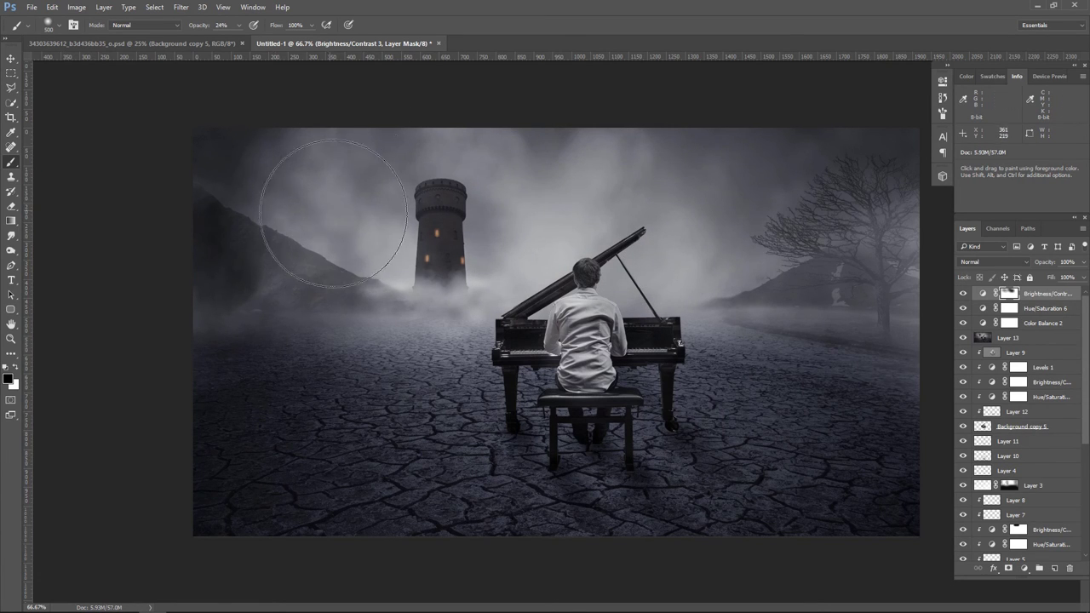
{"action": "left_click", "coordinate": [964, 293]}
{"action": "left_click", "coordinate": [964, 293]}
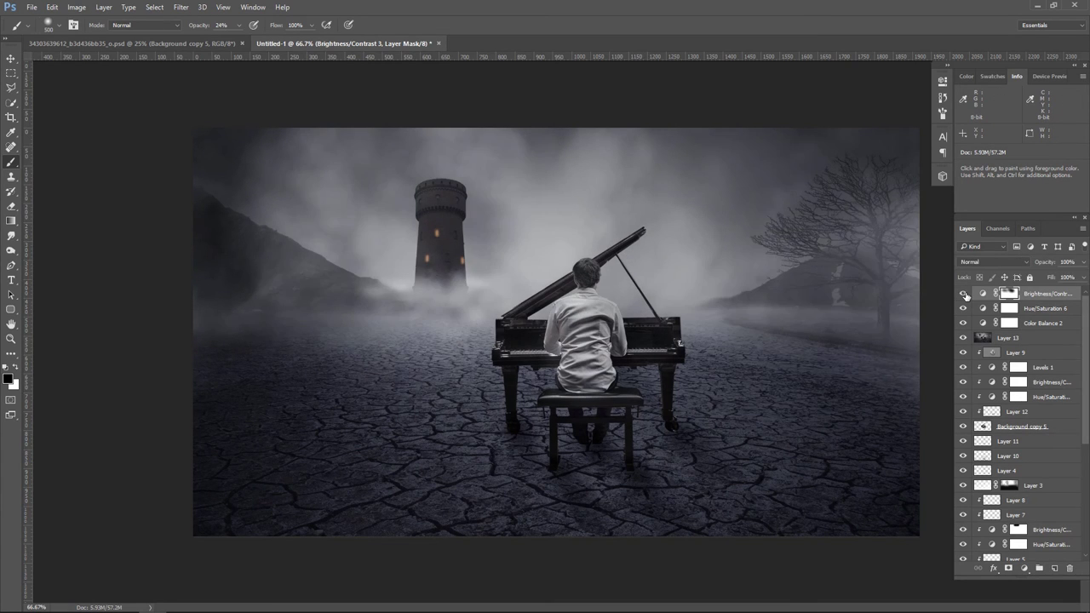
{"action": "left_click", "coordinate": [964, 294]}
{"action": "left_click", "coordinate": [1024, 568]}
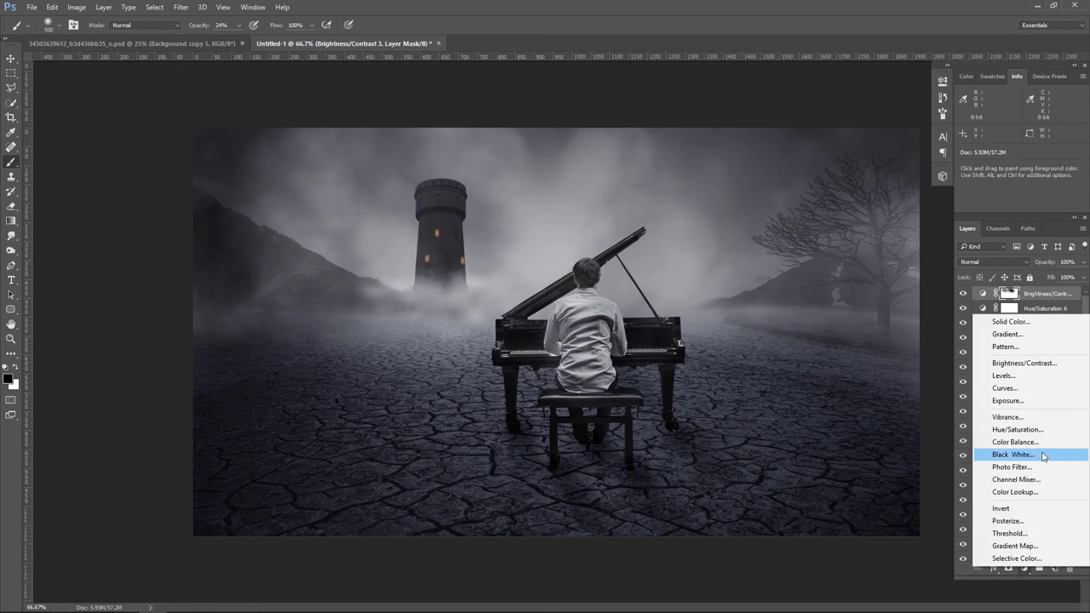
- Add a Curves adjustment with a raised black point, lowered midtones and white point pulled in
{"action": "left_click", "coordinate": [1040, 390]}
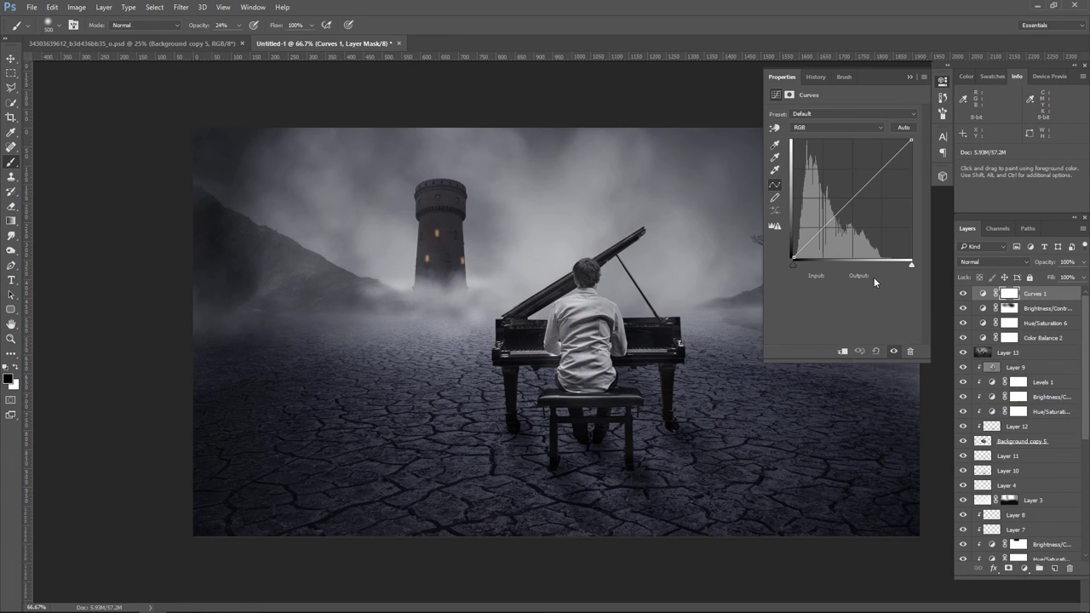
{"action": "left_click_drag", "start_coordinate": [793, 259], "coordinate": [778, 248]}
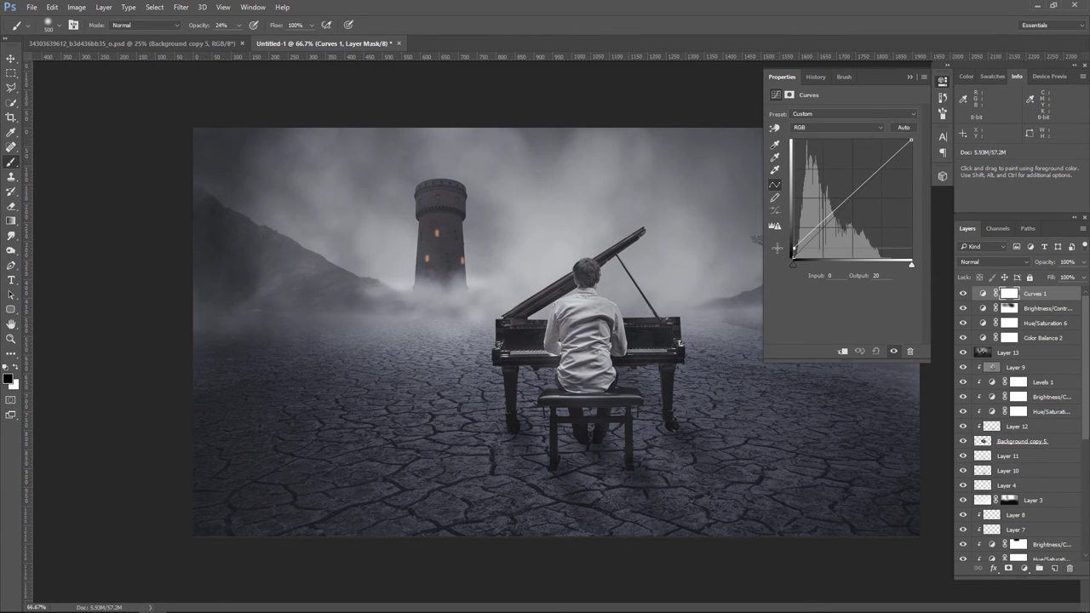
{"action": "left_click_drag", "start_coordinate": [860, 188], "coordinate": [861, 197]}
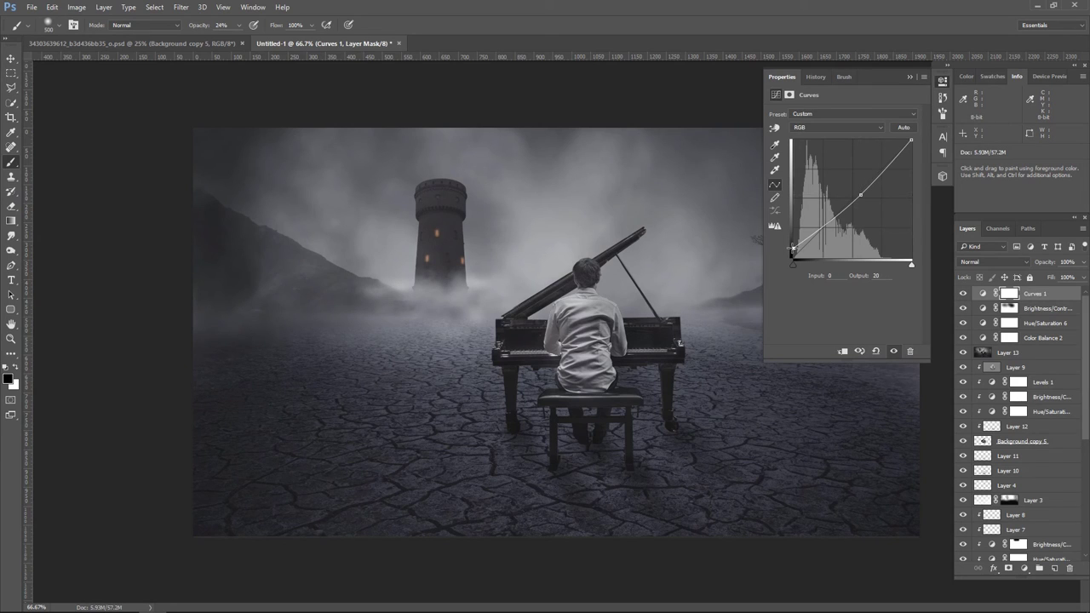
{"action": "left_click_drag", "start_coordinate": [793, 252], "coordinate": [787, 247]}
{"action": "left_click", "coordinate": [911, 139]}
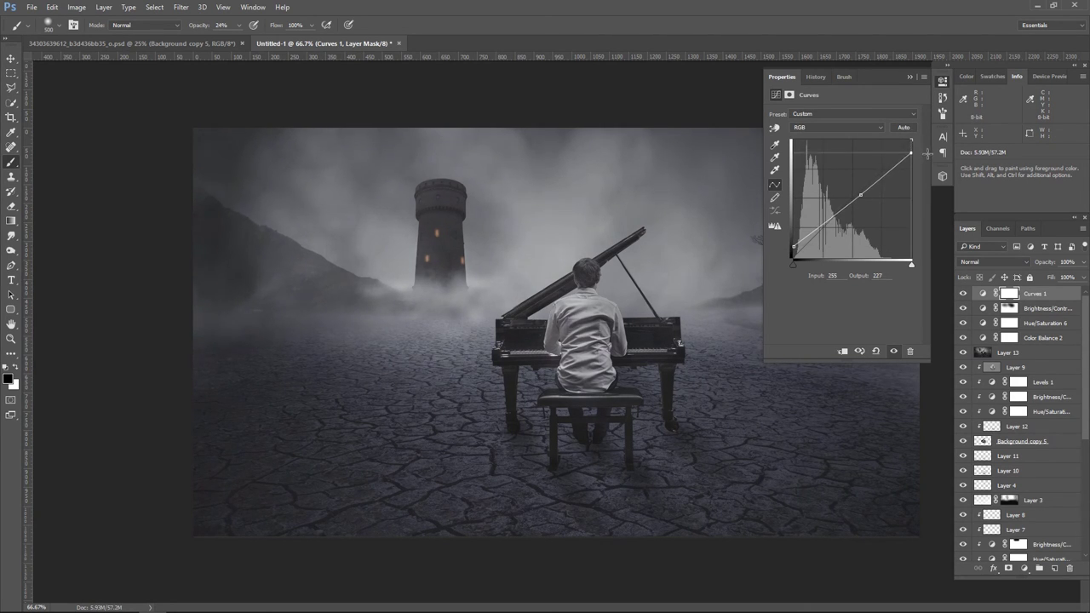
{"action": "left_click_drag", "start_coordinate": [918, 133], "coordinate": [907, 125]}
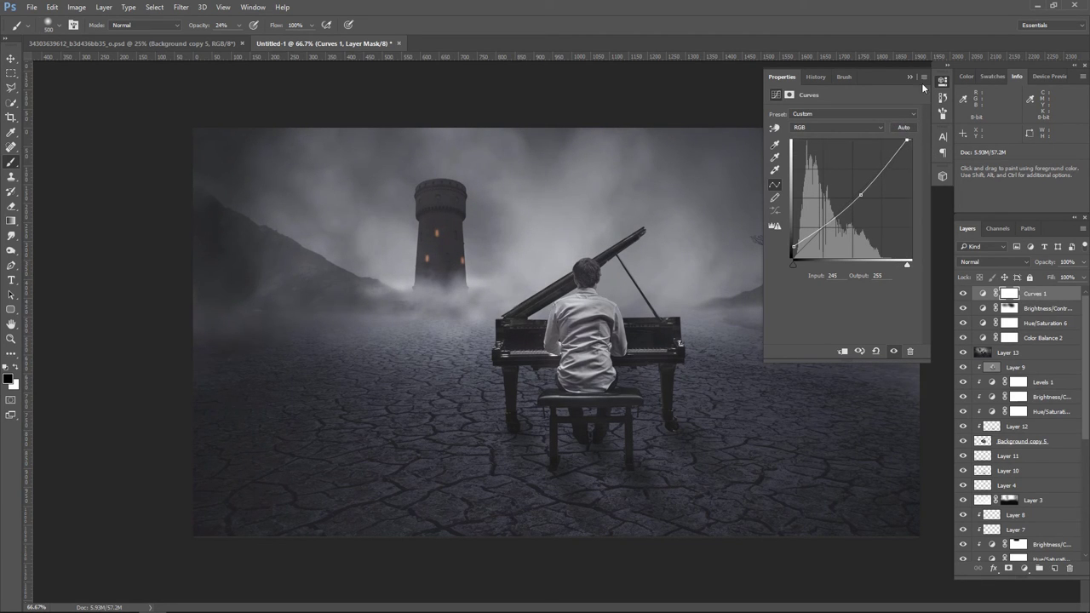
{"action": "left_click", "coordinate": [908, 76]}
{"action": "left_click", "coordinate": [963, 294]}
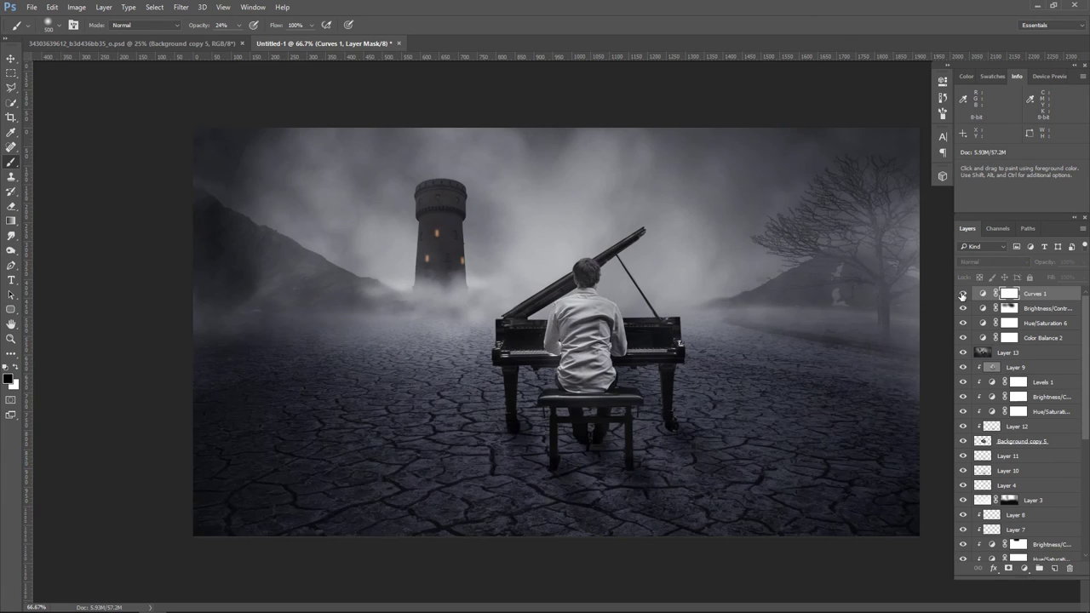
- Lower the Curves 1 layer's opacity to 70%
{"action": "left_click_drag", "start_coordinate": [1084, 262], "coordinate": [1075, 280]}
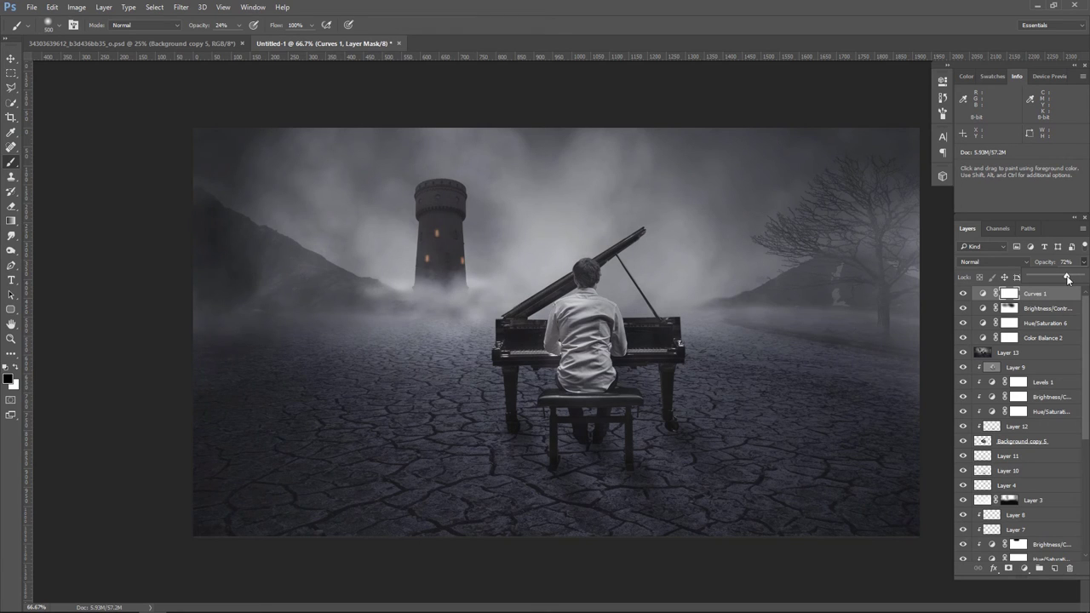
{"action": "left_click", "coordinate": [962, 294]}
{"action": "left_click", "coordinate": [962, 293]}
{"action": "left_click", "coordinate": [1057, 295]}
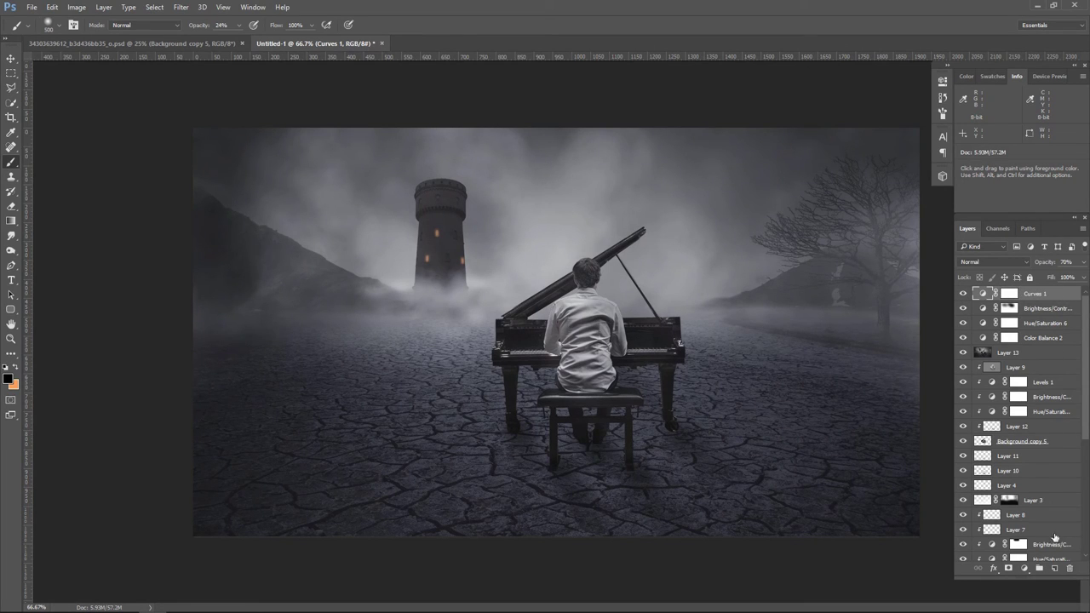
- Stamp visible into Layer 14 and grade it in Camera Raw: exposure -0.45, highlights -35, shadows +34, cooler temperature
{"action": "key", "text": "ctrl+shift+alt+e"}
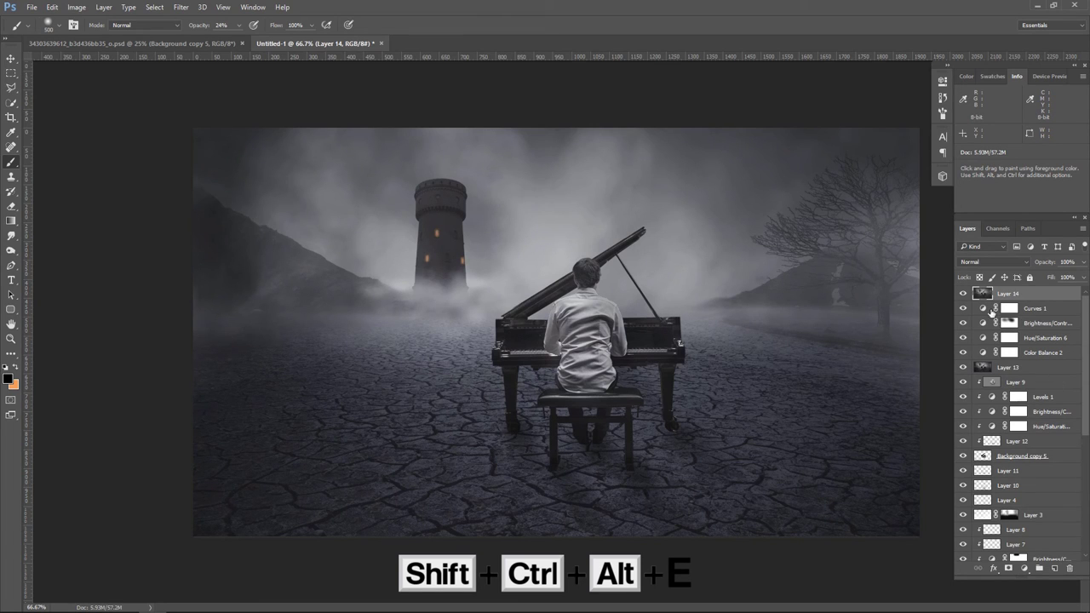
{"action": "left_click", "coordinate": [181, 7]}
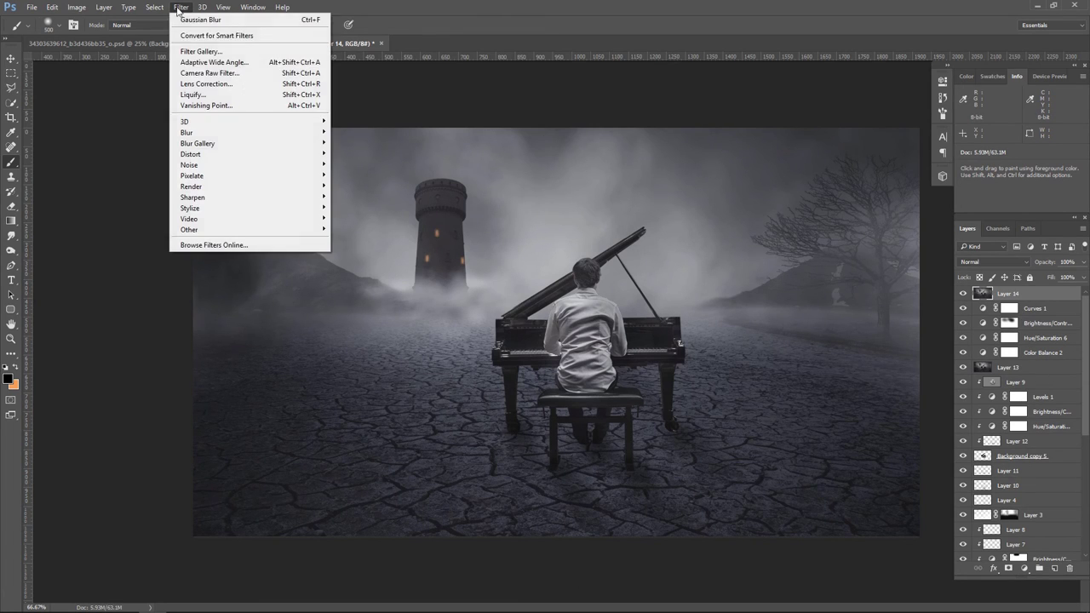
{"action": "left_click", "coordinate": [228, 73]}
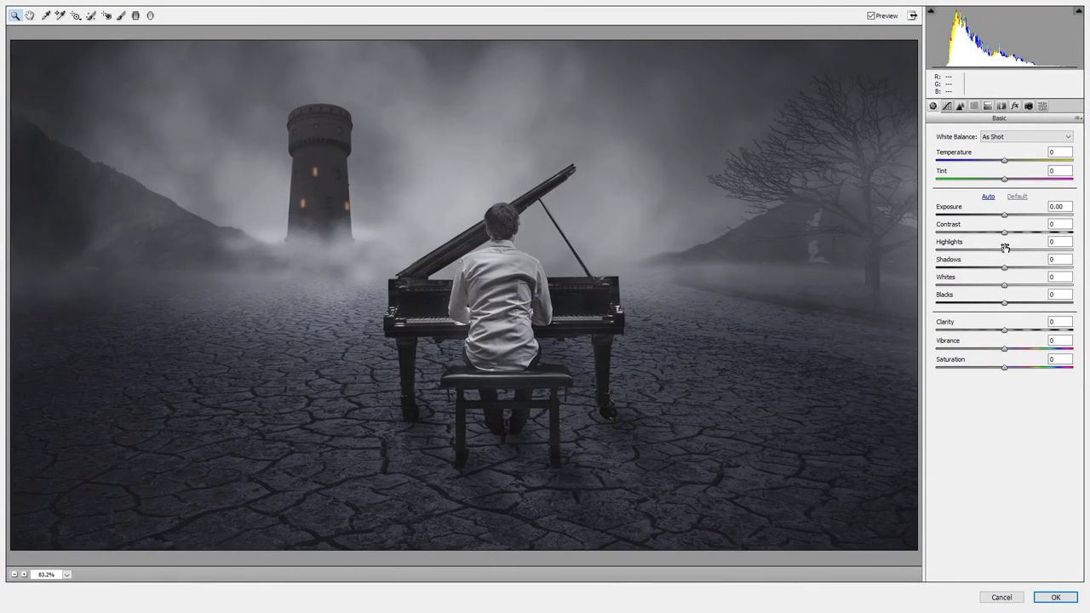
{"action": "mouse_move", "coordinate": [1005, 246]}
{"action": "left_mouse_down"}
{"action": "mouse_move", "coordinate": [981, 249]}
{"action": "mouse_move", "coordinate": [1031, 271]}
{"action": "mouse_move", "coordinate": [984, 287]}
{"action": "mouse_move", "coordinate": [1026, 303]}
{"action": "mouse_move", "coordinate": [1011, 332]}
{"action": "left_mouse_up"}
{"action": "left_click", "coordinate": [1008, 304]}
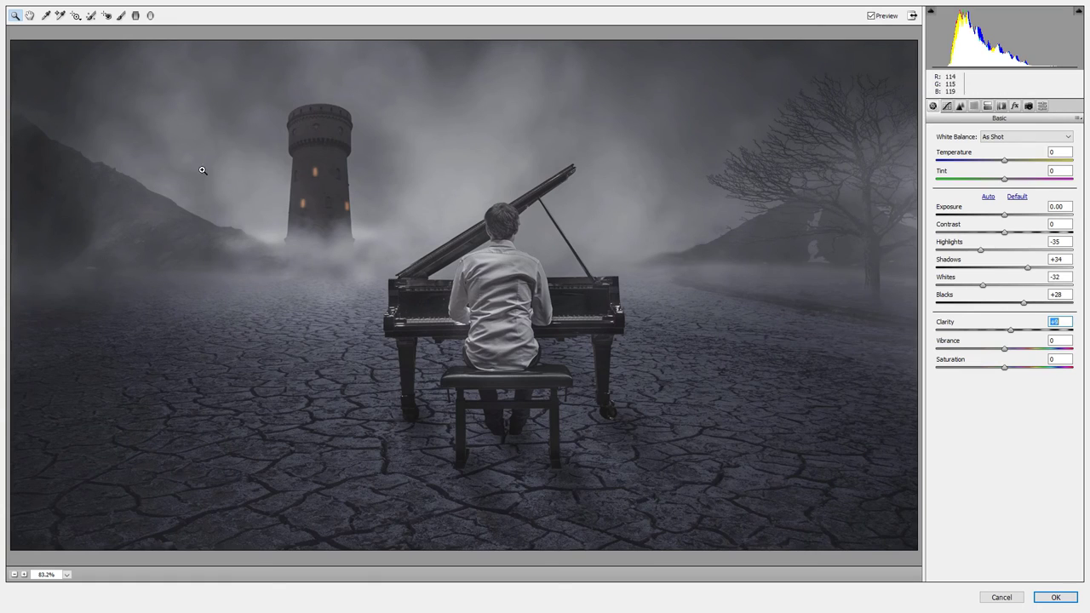
{"action": "left_click_drag", "start_coordinate": [1005, 164], "coordinate": [1011, 181]}
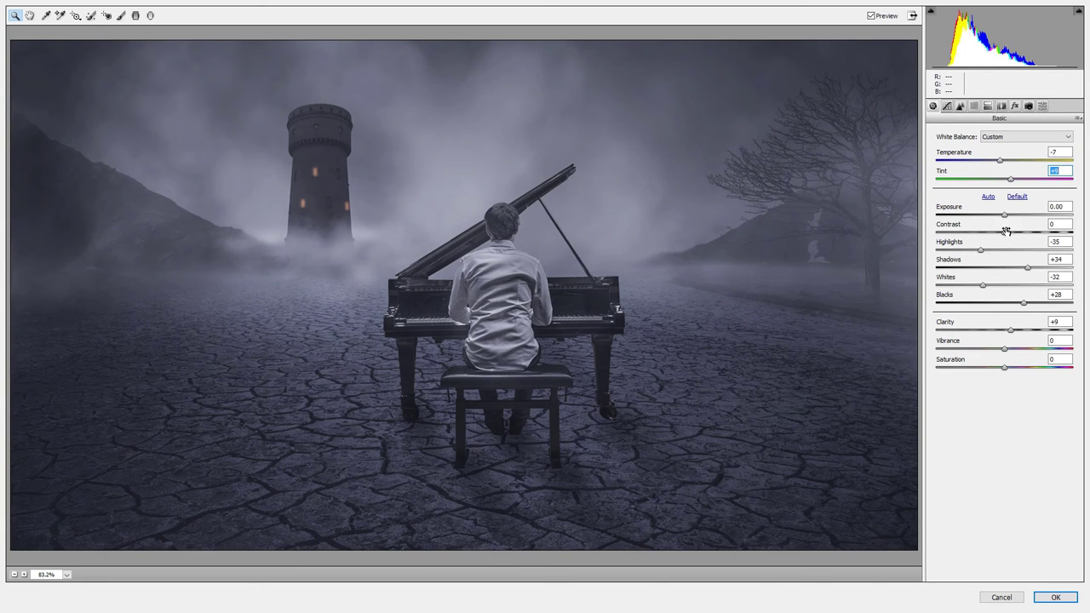
{"action": "mouse_move", "coordinate": [1004, 232]}
{"action": "left_mouse_down"}
{"action": "mouse_move", "coordinate": [993, 240]}
{"action": "mouse_move", "coordinate": [1000, 219]}
{"action": "mouse_move", "coordinate": [985, 234]}
{"action": "left_mouse_up"}
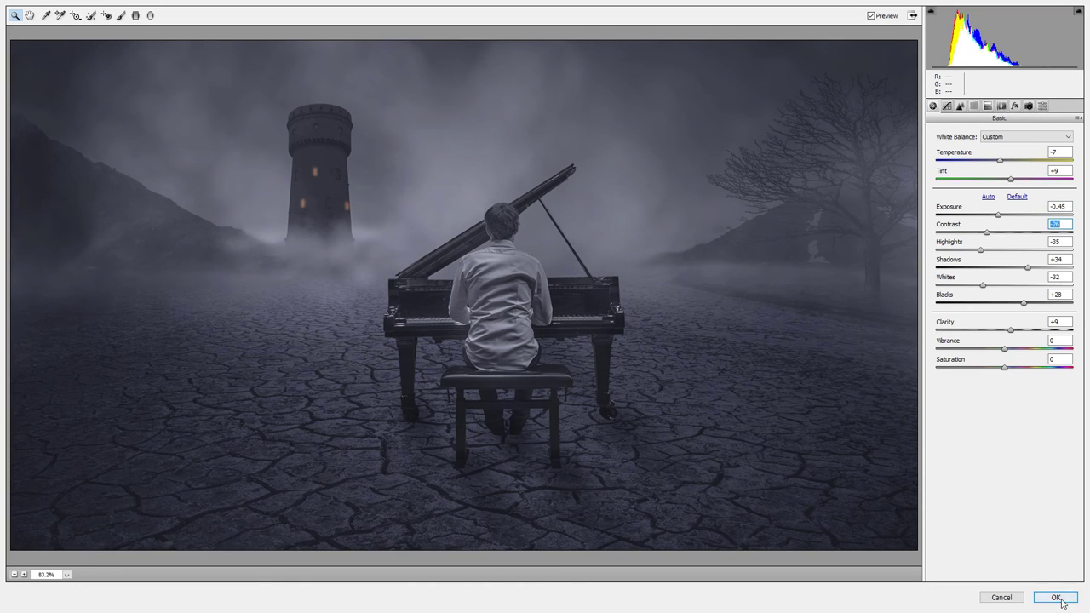
{"action": "left_click", "coordinate": [1056, 597]}
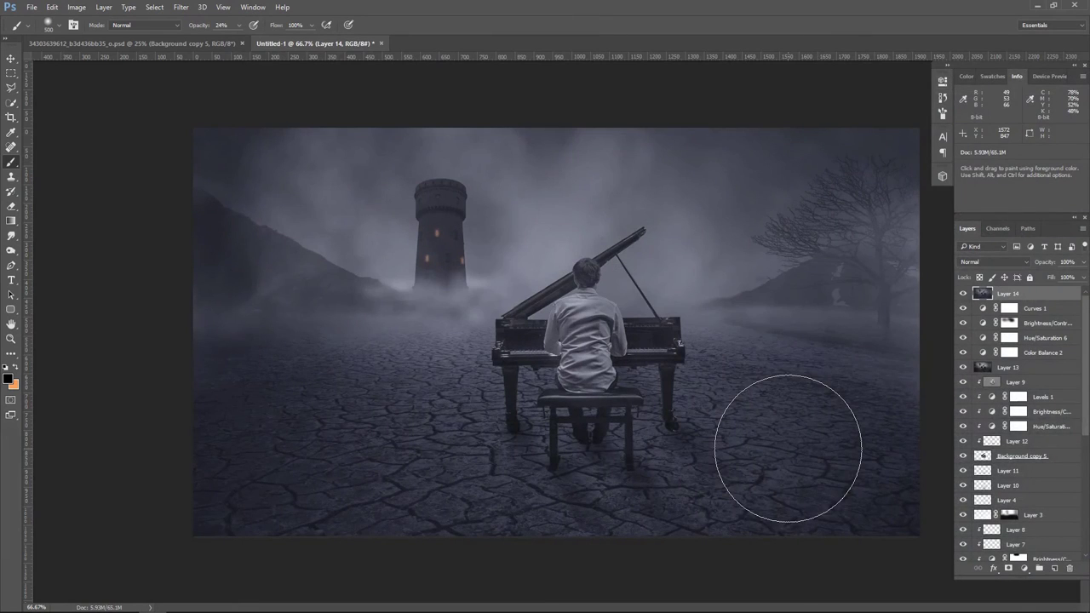
- Add a Levels adjustment with input levels about 10, 1.15 and 232
{"action": "left_click", "coordinate": [963, 293]}
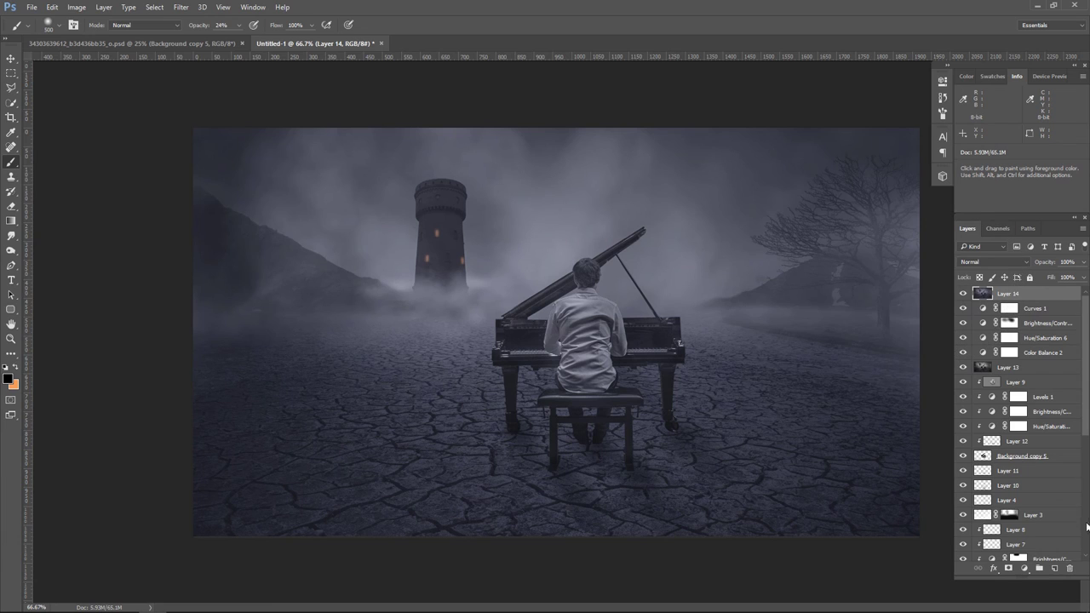
{"action": "left_click", "coordinate": [1024, 571]}
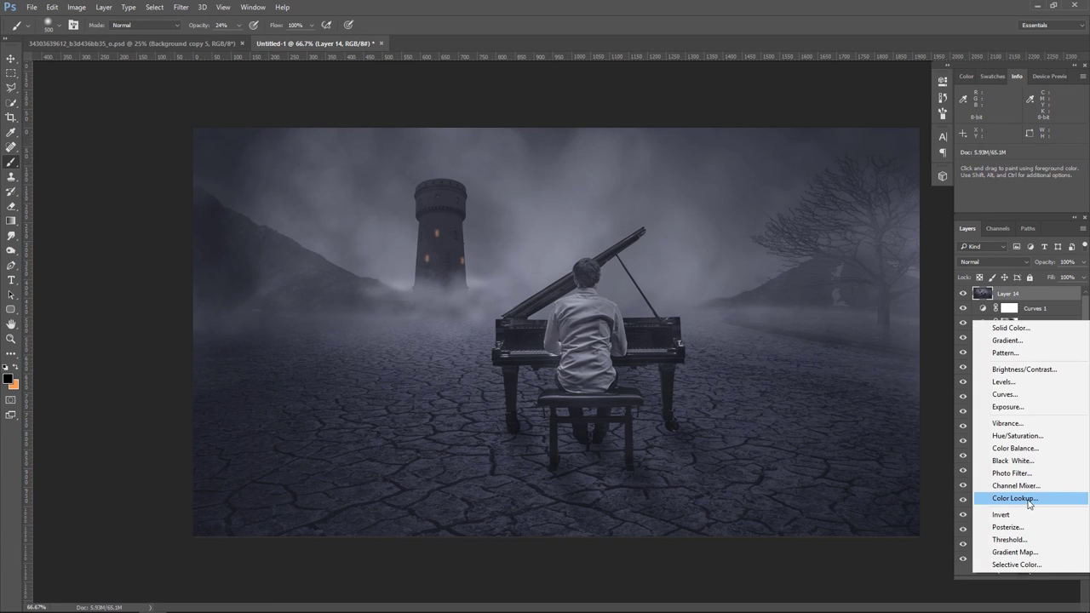
{"action": "left_click", "coordinate": [1050, 391]}
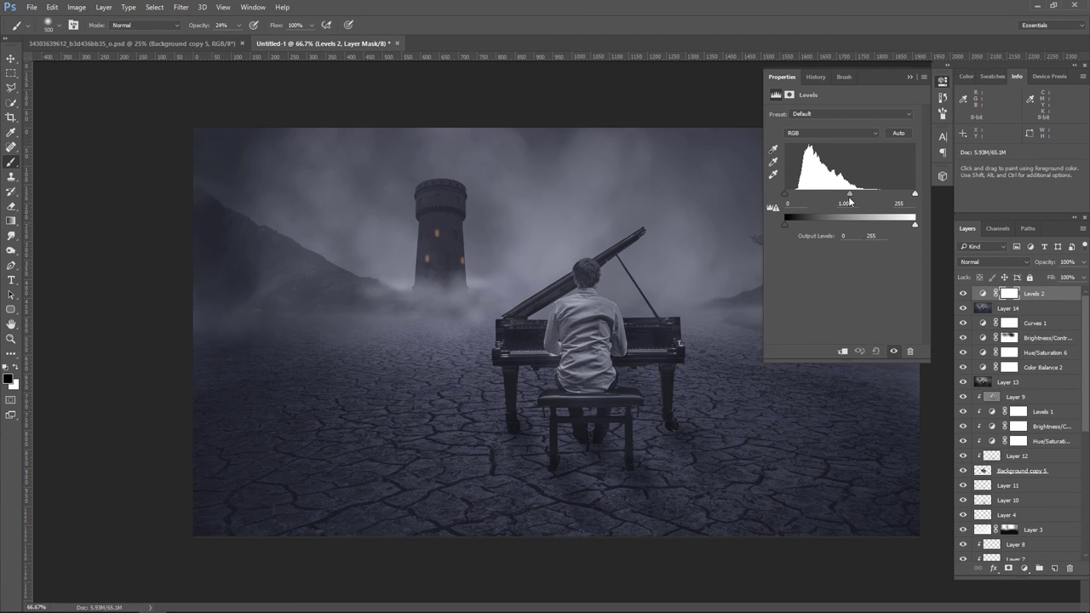
{"action": "mouse_move", "coordinate": [784, 195]}
{"action": "left_mouse_down"}
{"action": "mouse_move", "coordinate": [801, 197]}
{"action": "mouse_move", "coordinate": [790, 198]}
{"action": "left_mouse_up"}
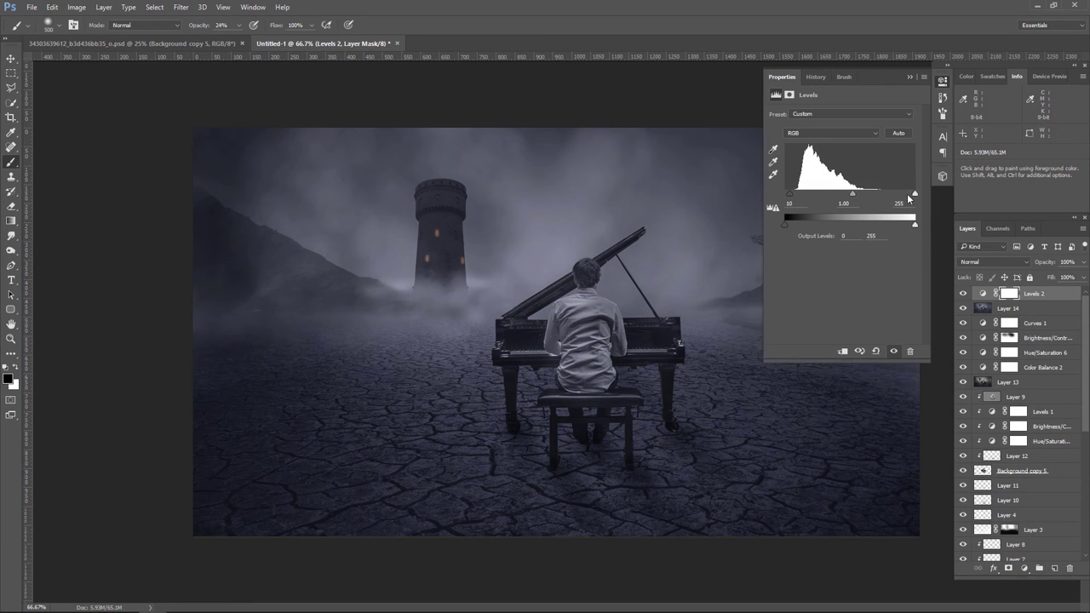
{"action": "left_click_drag", "start_coordinate": [915, 195], "coordinate": [836, 198]}
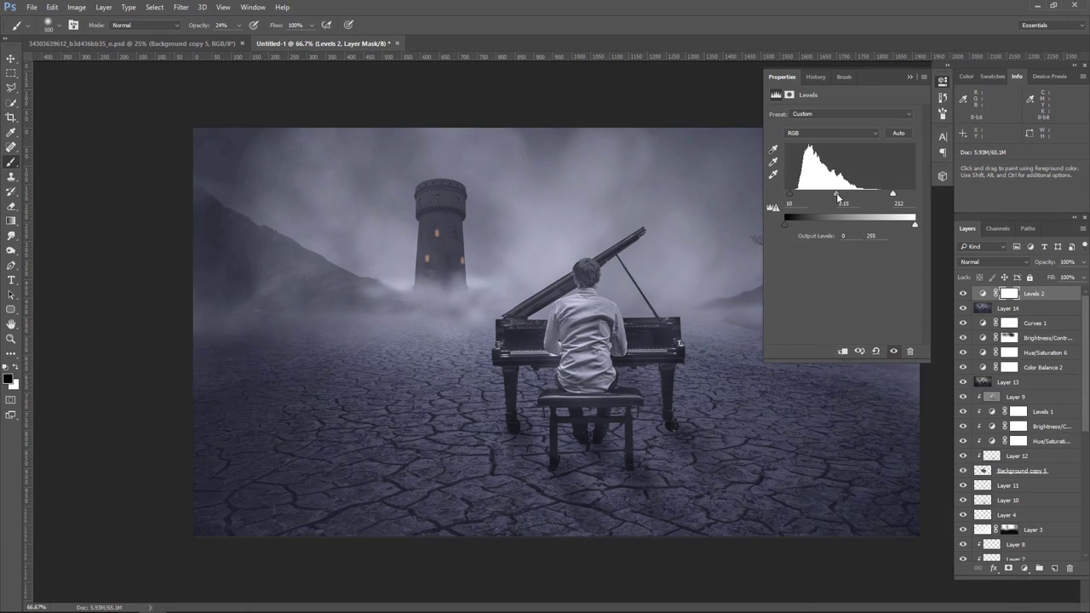
{"action": "left_click", "coordinate": [910, 77]}
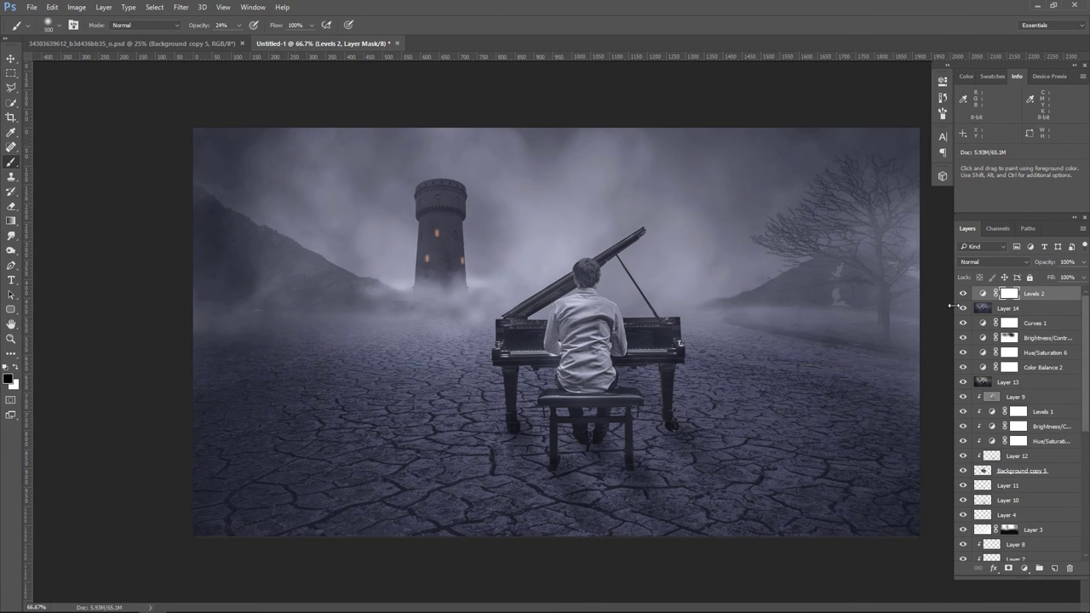
{"action": "left_click", "coordinate": [963, 294]}
- Reduce the Levels 2 layer to 40% opacity
{"action": "left_click", "coordinate": [1083, 264]}
{"action": "left_click_drag", "start_coordinate": [1083, 277], "coordinate": [1050, 278]}
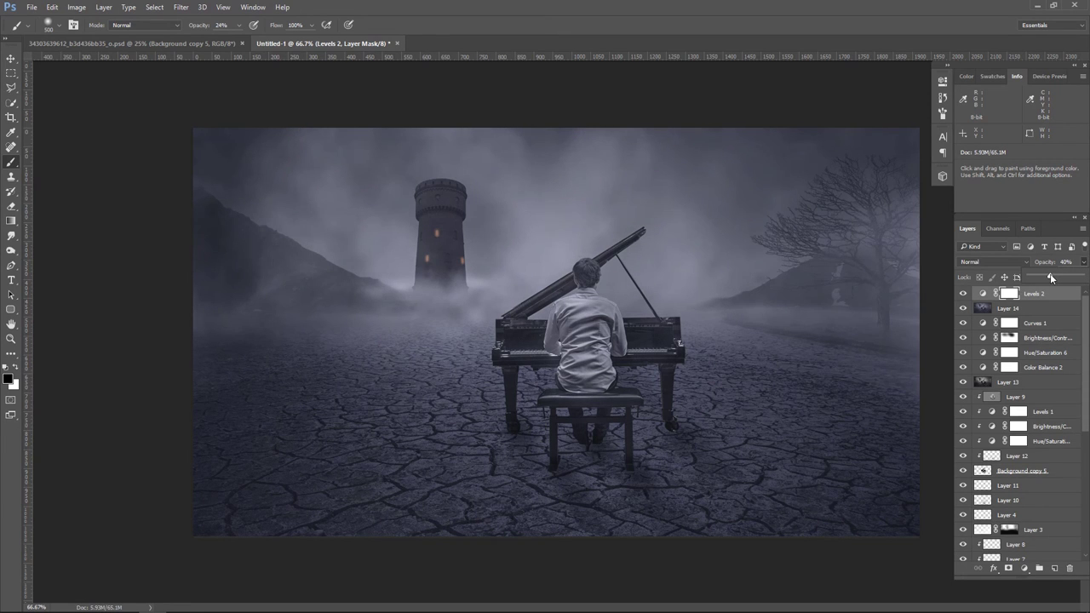
{"action": "left_click", "coordinate": [964, 294]}
{"action": "left_click", "coordinate": [1025, 569]}
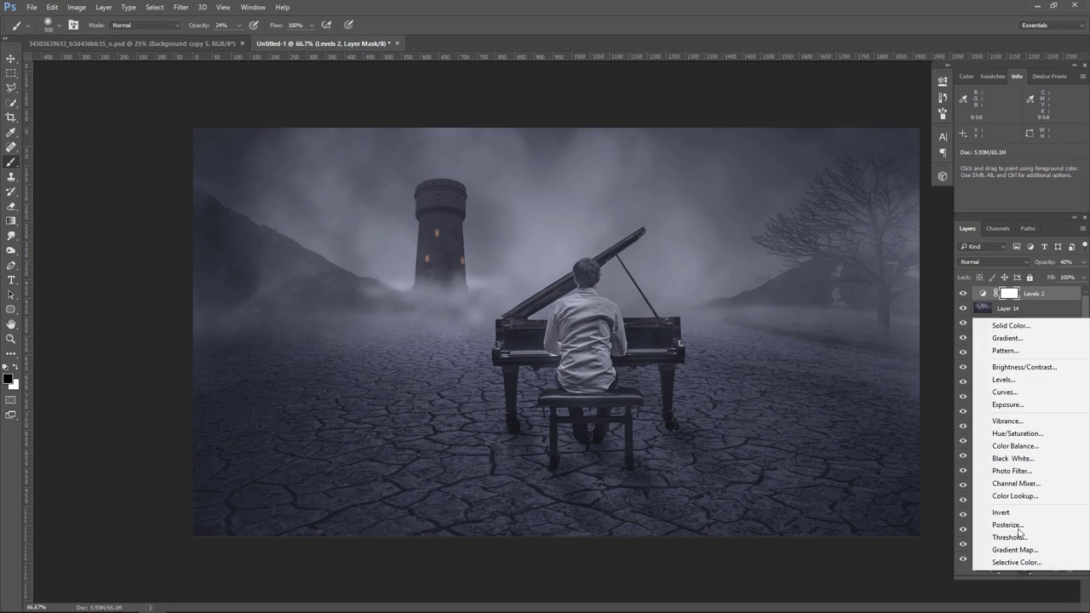
- Add a Curves adjustment lifting the Blue channel curve in shadows, midtones and highlights
{"action": "left_click", "coordinate": [1022, 392]}
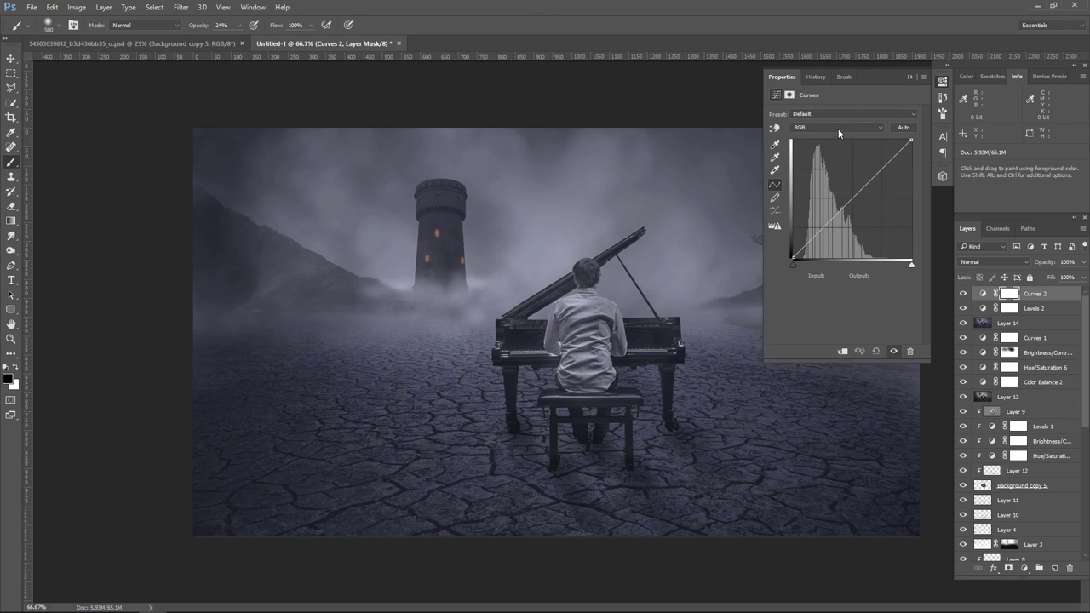
{"action": "left_click", "coordinate": [838, 129]}
{"action": "left_click", "coordinate": [832, 156]}
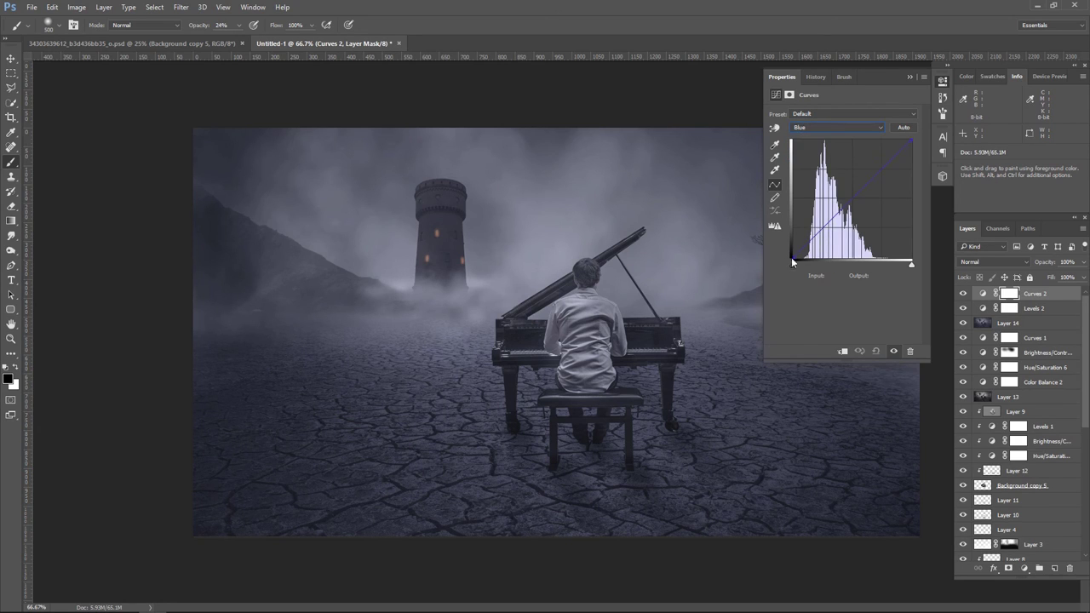
{"action": "mouse_move", "coordinate": [792, 258]}
{"action": "left_mouse_down"}
{"action": "mouse_move", "coordinate": [785, 243]}
{"action": "mouse_move", "coordinate": [784, 258]}
{"action": "left_mouse_up"}
{"action": "left_click_drag", "start_coordinate": [848, 210], "coordinate": [846, 207]}
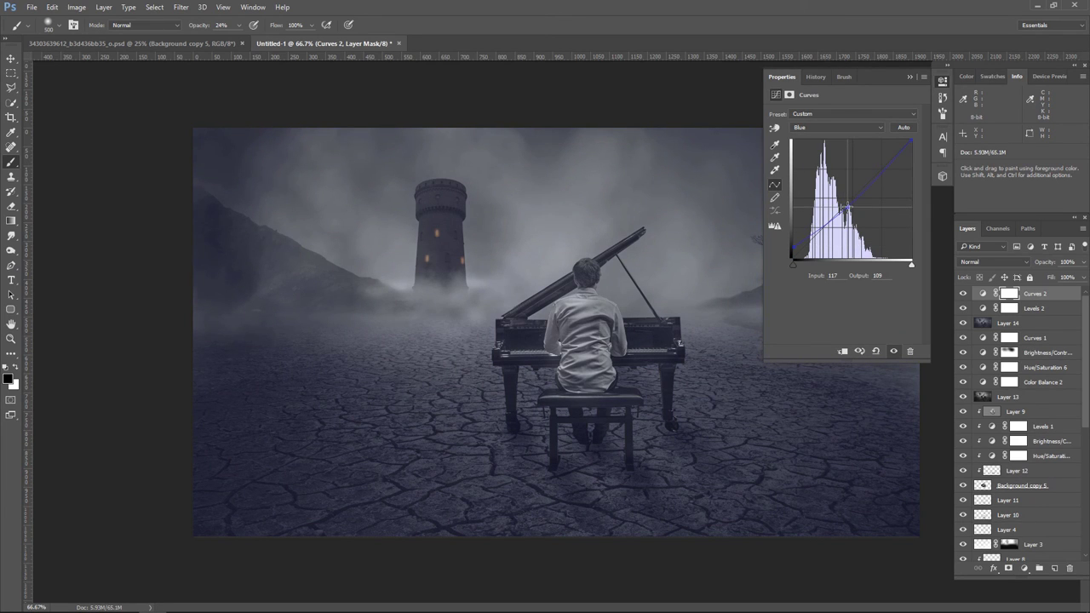
{"action": "left_click_drag", "start_coordinate": [878, 173], "coordinate": [879, 167]}
{"action": "left_click", "coordinate": [908, 78]}
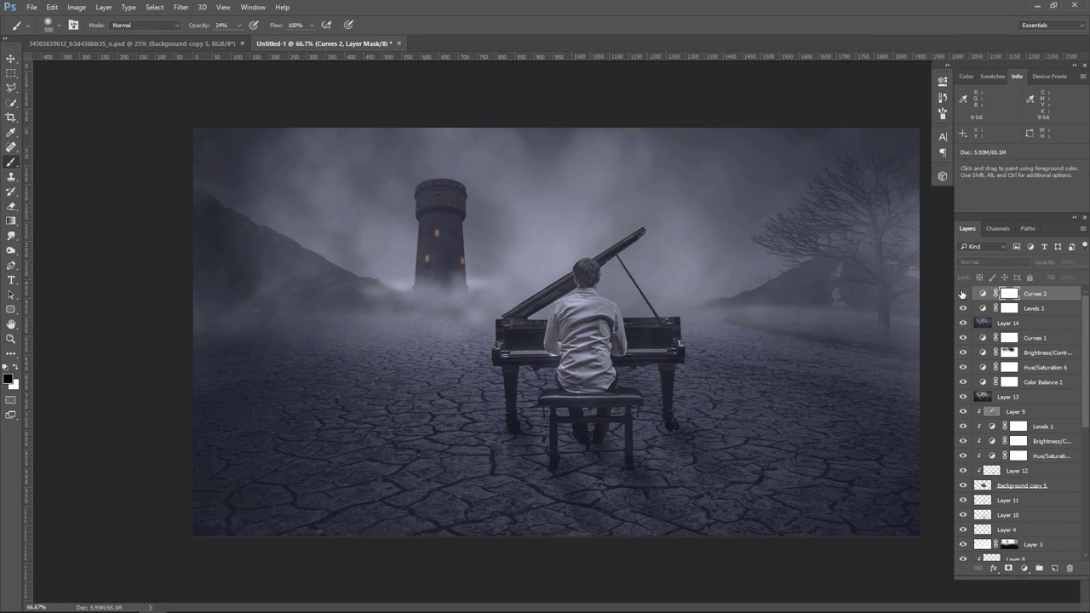
- Lower the Curves 2 layer's opacity to 28%
{"action": "left_click", "coordinate": [1084, 262]}
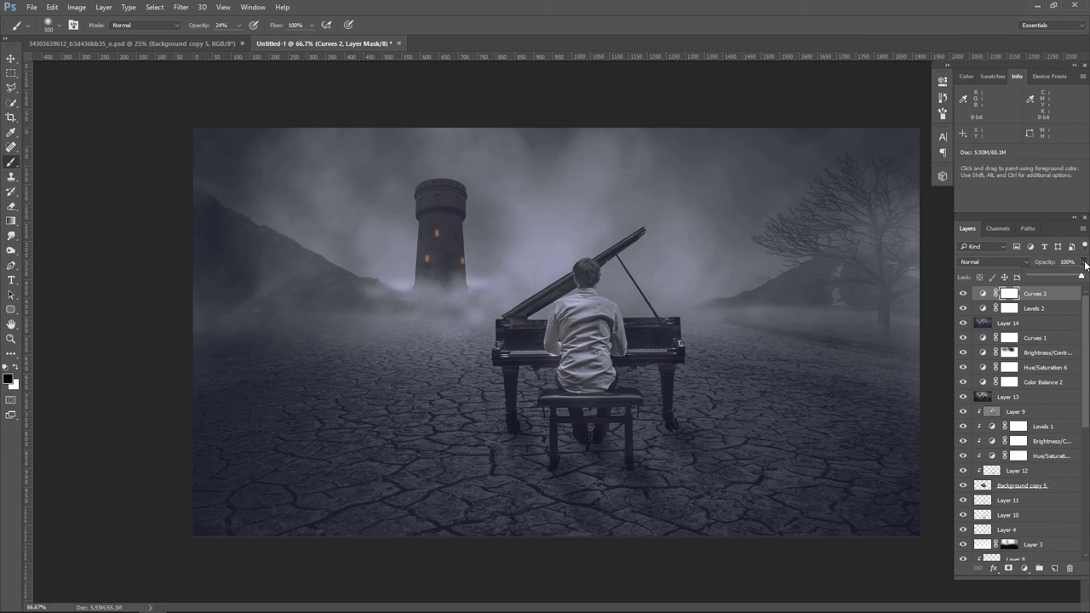
{"action": "left_click_drag", "start_coordinate": [1082, 278], "coordinate": [1058, 279]}
{"action": "left_click", "coordinate": [1050, 295]}
{"action": "left_click", "coordinate": [1024, 568]}
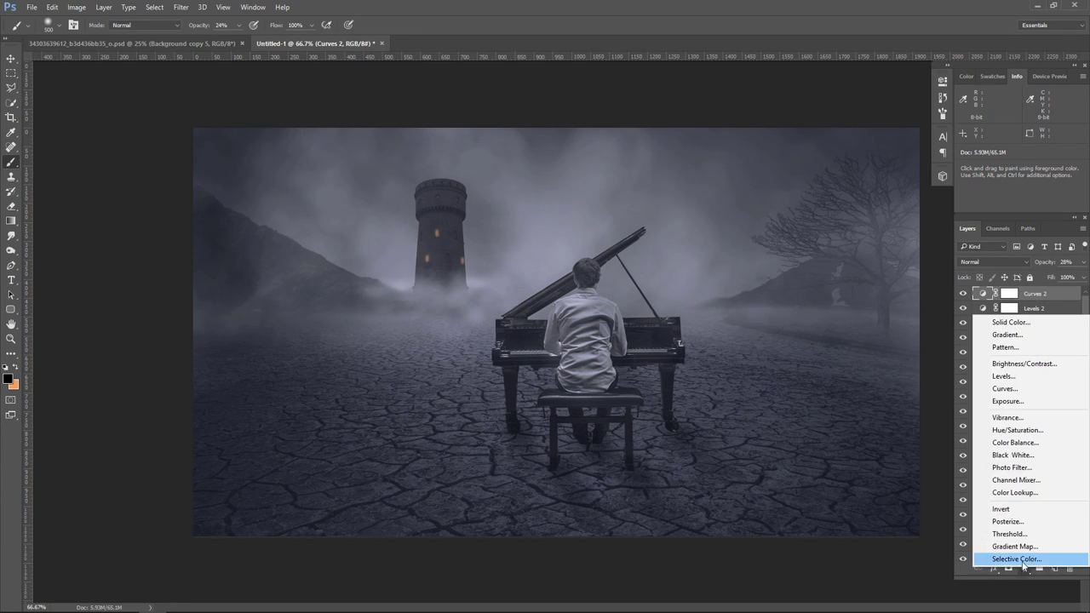
- Add a Channel Mixer with Blue output set to Red -45, Green -16, Blue +133
{"action": "left_click", "coordinate": [1036, 481]}
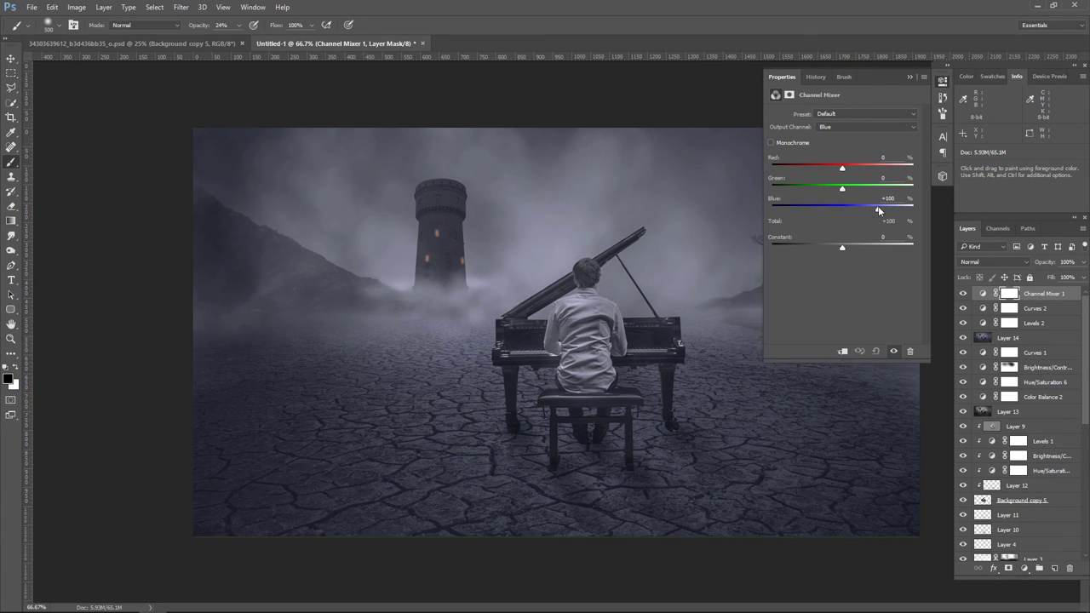
{"action": "left_click_drag", "start_coordinate": [879, 210], "coordinate": [890, 212]}
{"action": "left_click_drag", "start_coordinate": [849, 174], "coordinate": [827, 173]}
{"action": "left_click_drag", "start_coordinate": [832, 192], "coordinate": [836, 192]}
{"action": "left_click", "coordinate": [908, 78]}
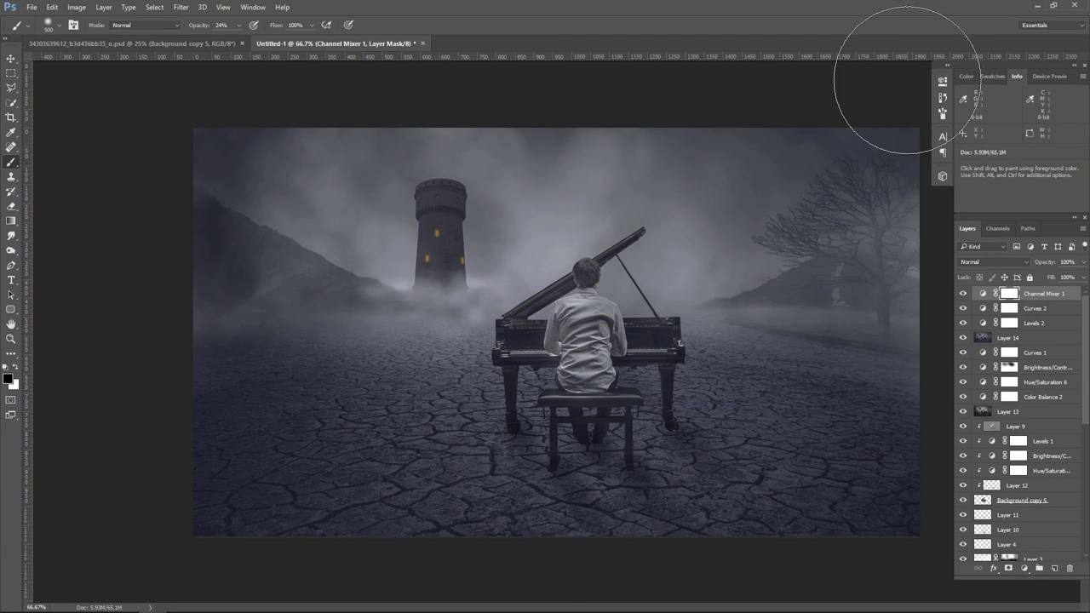
- Add a Photo Filter and change its colour from orange to cyan
{"action": "key", "text": "v"}
{"action": "left_click", "coordinate": [1025, 568]}
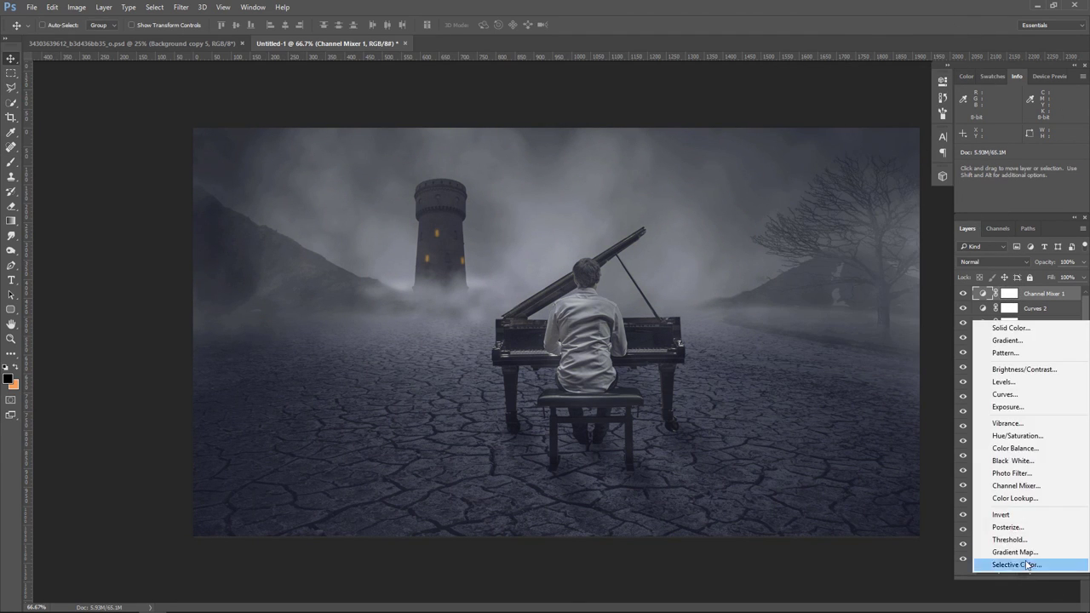
{"action": "left_click", "coordinate": [1033, 470]}
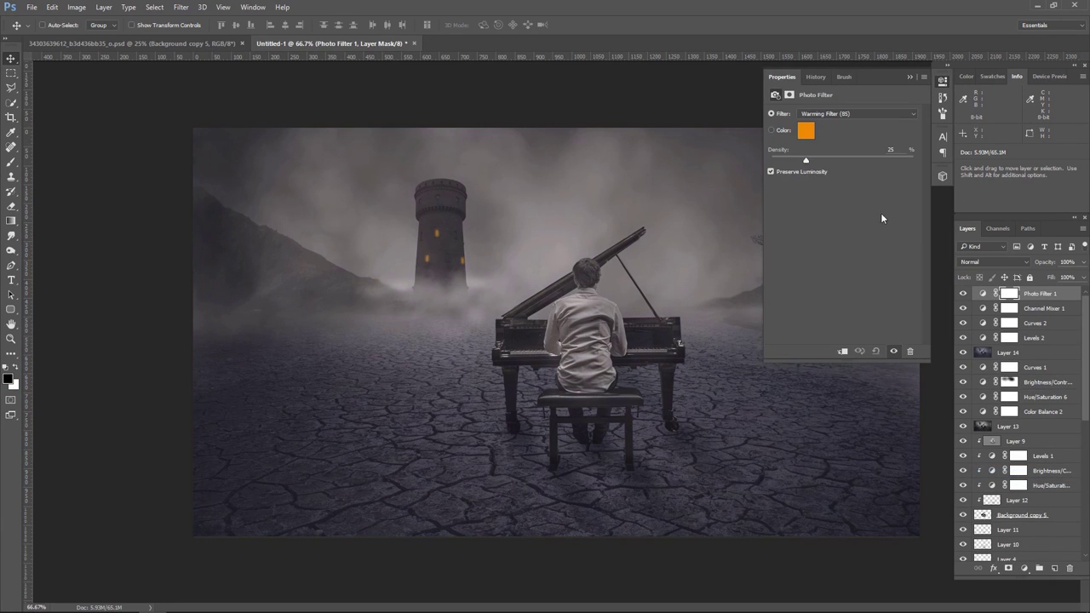
{"action": "left_click", "coordinate": [805, 132]}
{"action": "left_click", "coordinate": [470, 421]}
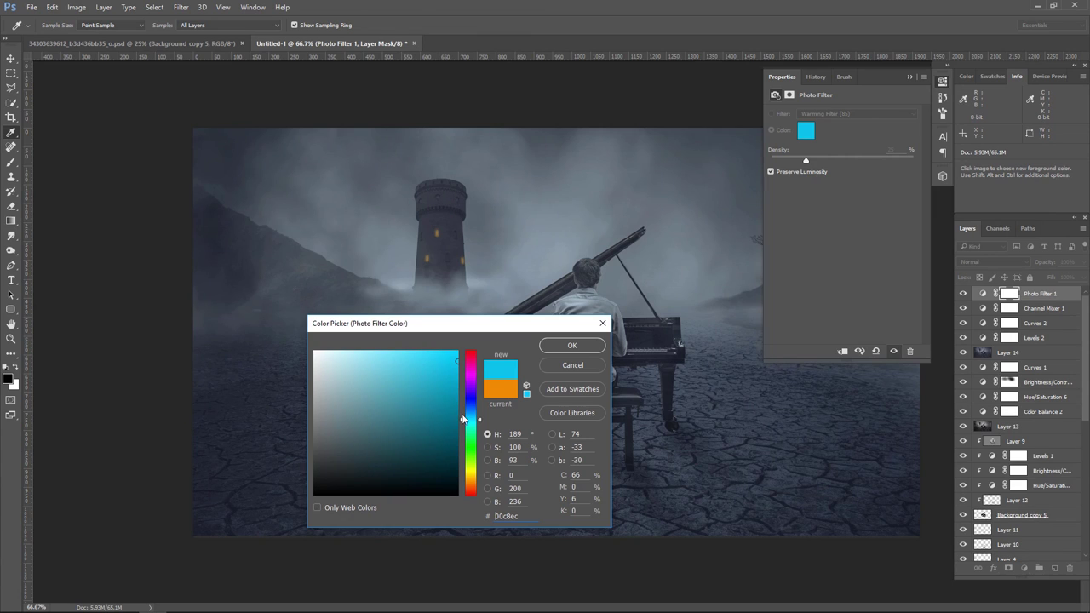
{"action": "left_click", "coordinate": [472, 426]}
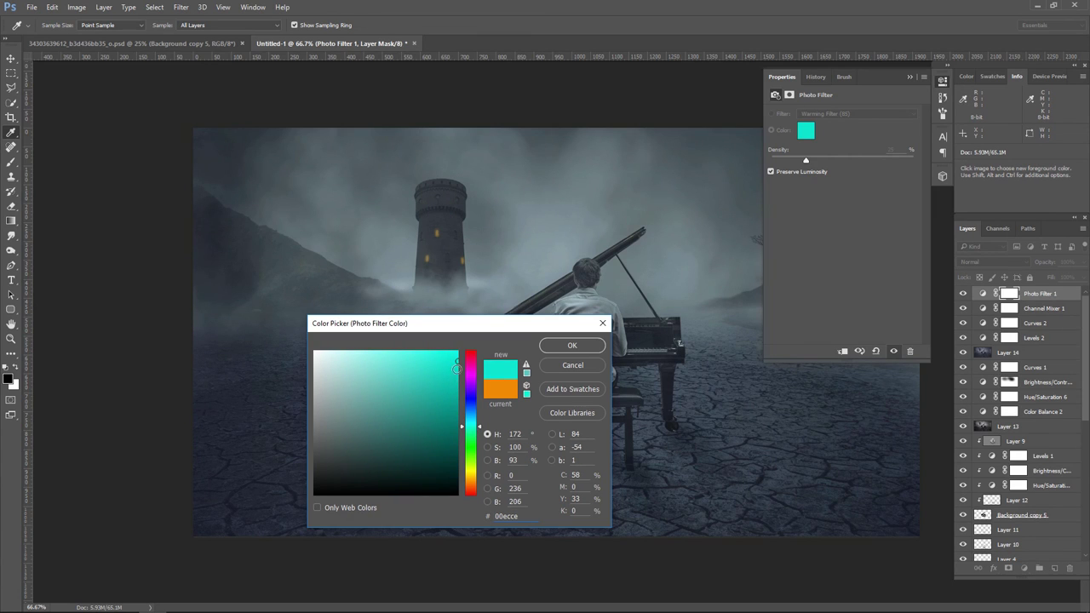
{"action": "left_click", "coordinate": [474, 421]}
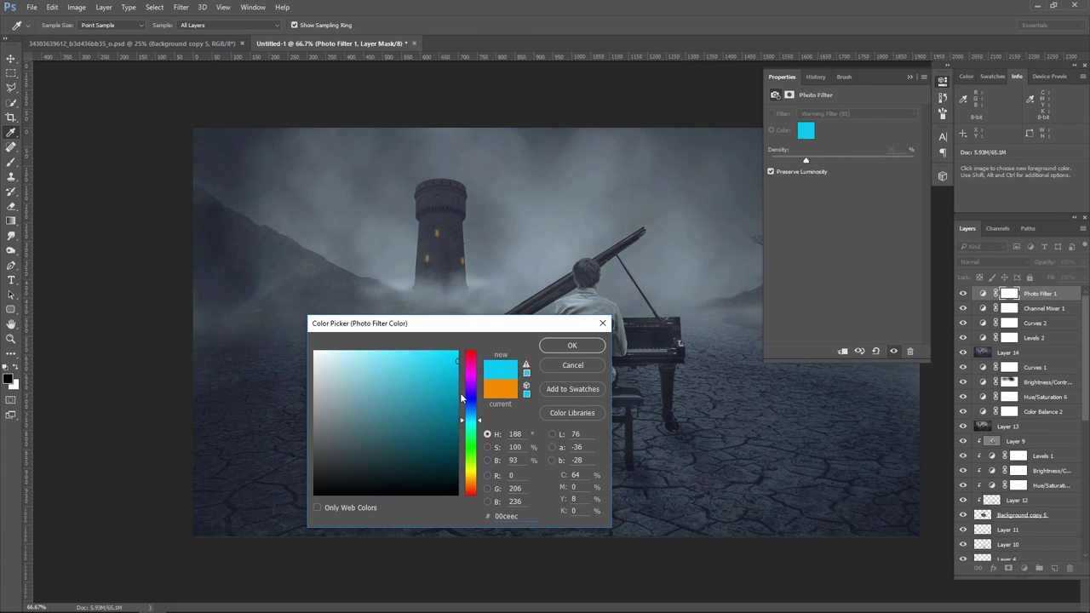
{"action": "left_click", "coordinate": [457, 351]}
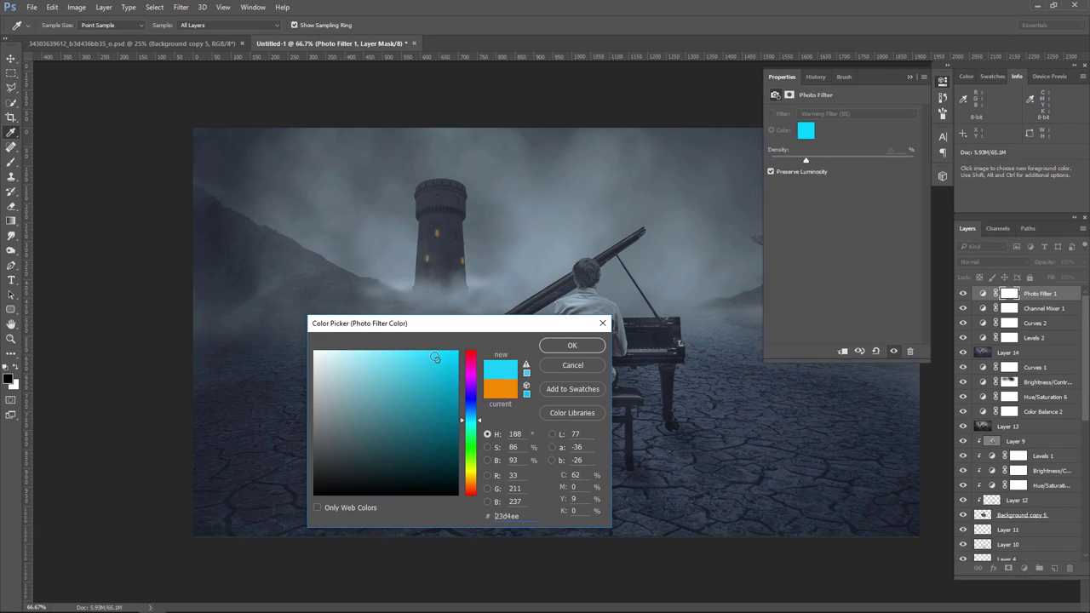
{"action": "left_click", "coordinate": [427, 350]}
{"action": "left_click", "coordinate": [472, 417]}
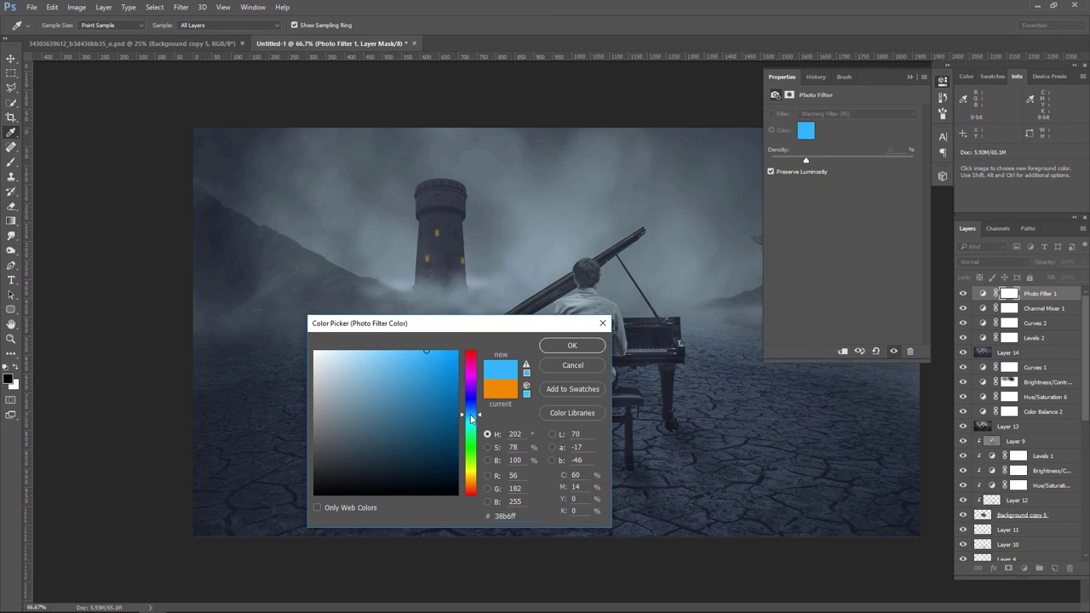
{"action": "left_click_drag", "start_coordinate": [472, 419], "coordinate": [473, 420]}
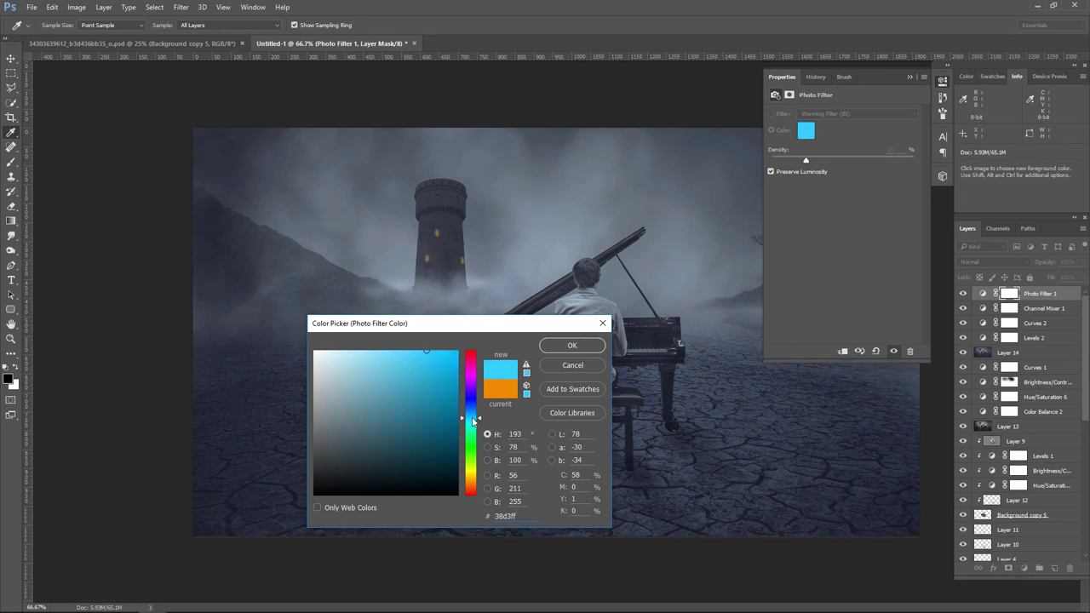
{"action": "left_click", "coordinate": [565, 347]}
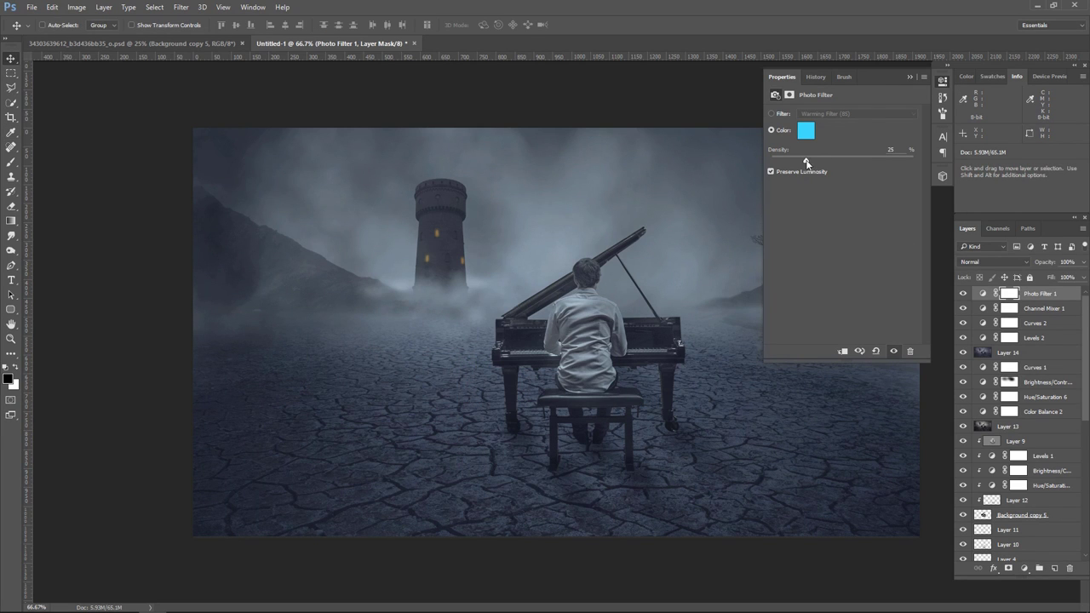
- Nudge the Photo Filter colour slightly further toward cyan
{"action": "left_click", "coordinate": [805, 130]}
{"action": "left_click_drag", "start_coordinate": [474, 420], "coordinate": [481, 422]}
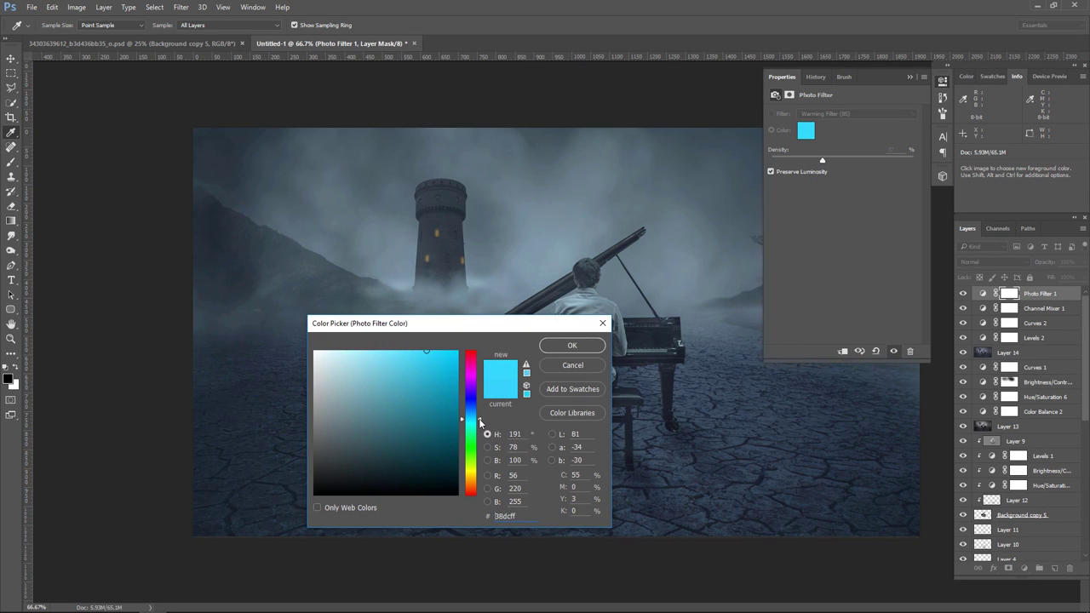
{"action": "left_click", "coordinate": [572, 345]}
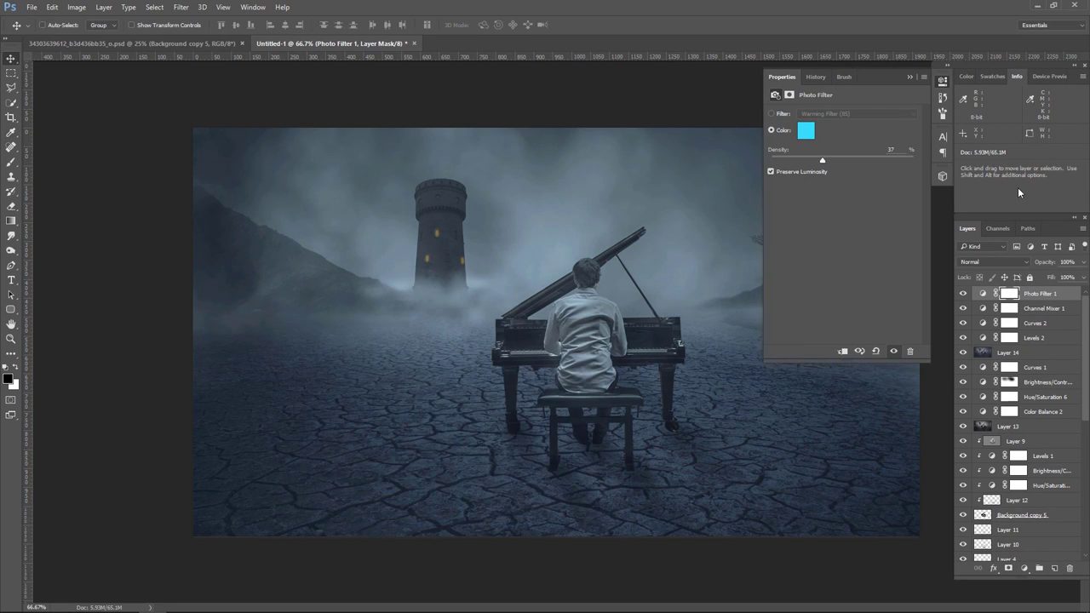
{"action": "left_click", "coordinate": [910, 78]}
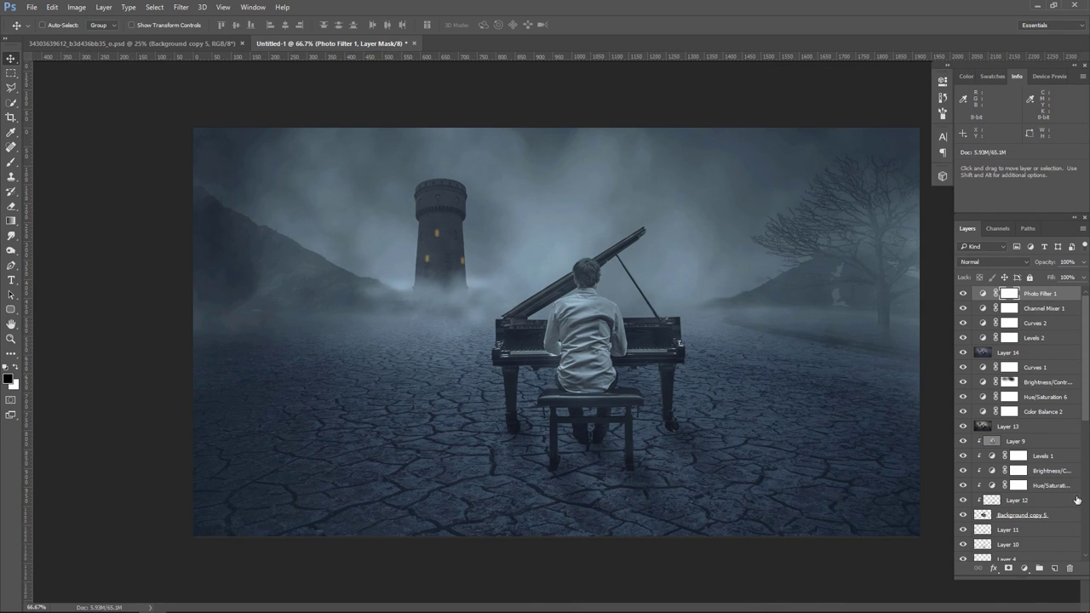
- On a new layer, paint white fog over the tower with a large cloud brush
{"action": "left_click", "coordinate": [1054, 568]}
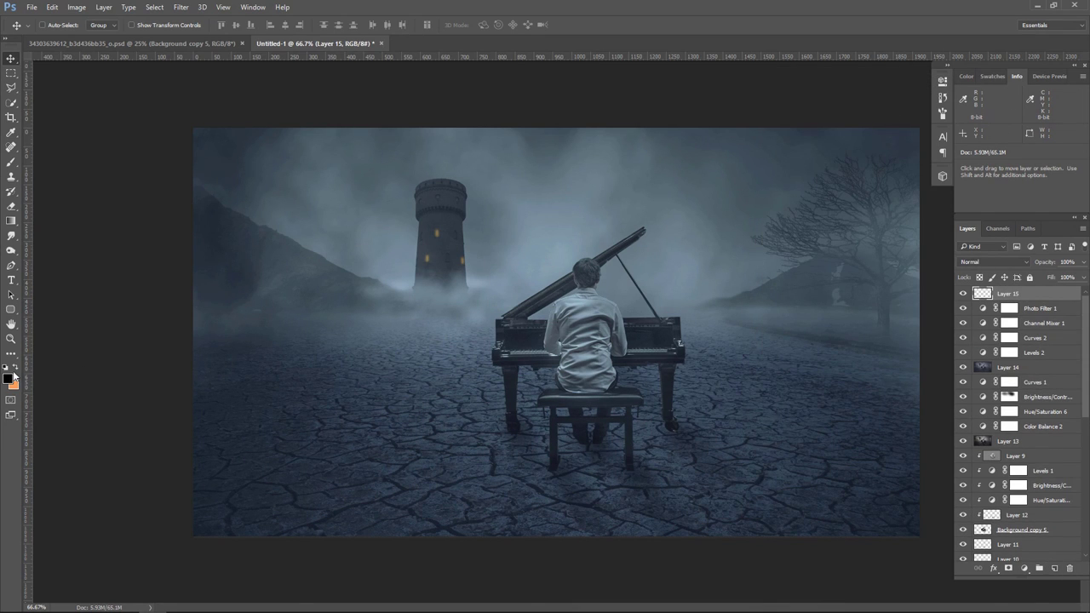
{"action": "left_click", "coordinate": [15, 369]}
{"action": "type", "text": "ffffff"}
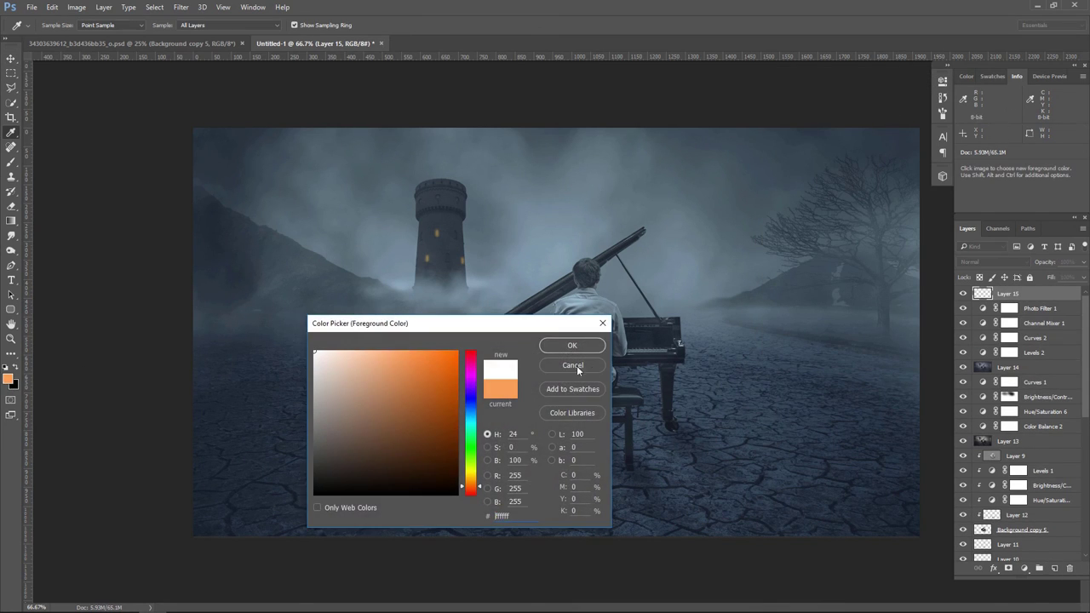
{"action": "left_click", "coordinate": [572, 345]}
{"action": "left_click", "coordinate": [11, 162]}
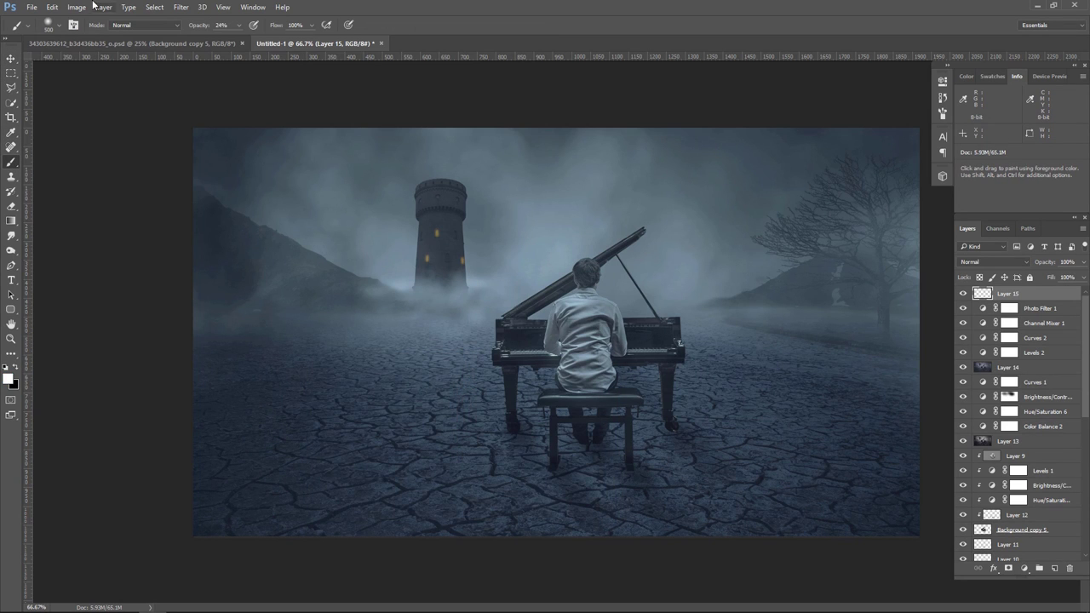
{"action": "left_click", "coordinate": [53, 26]}
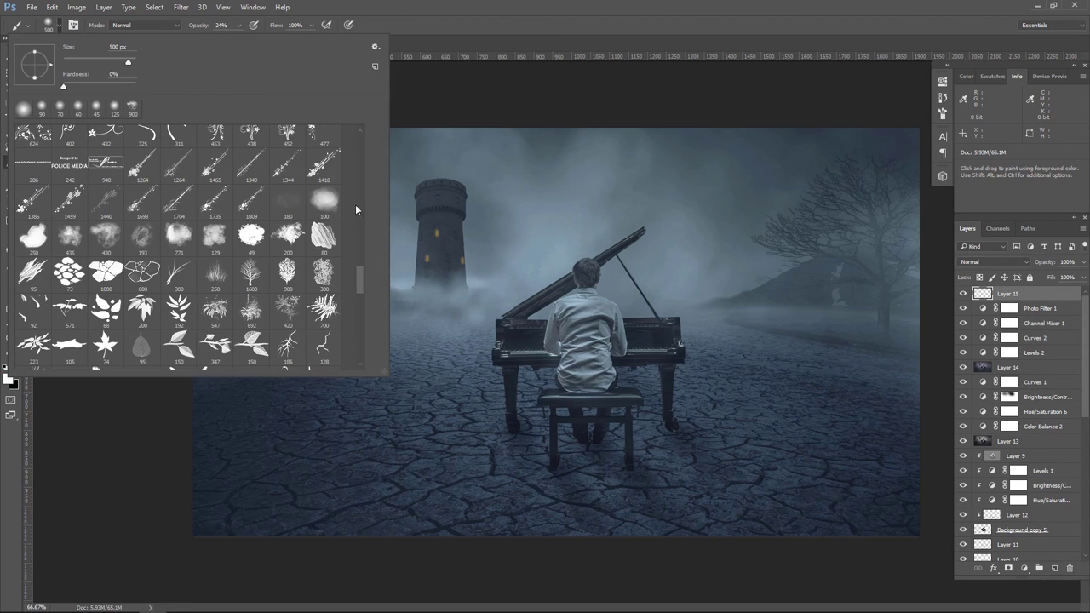
{"action": "left_click", "coordinate": [323, 201]}
{"action": "left_click", "coordinate": [498, 112]}
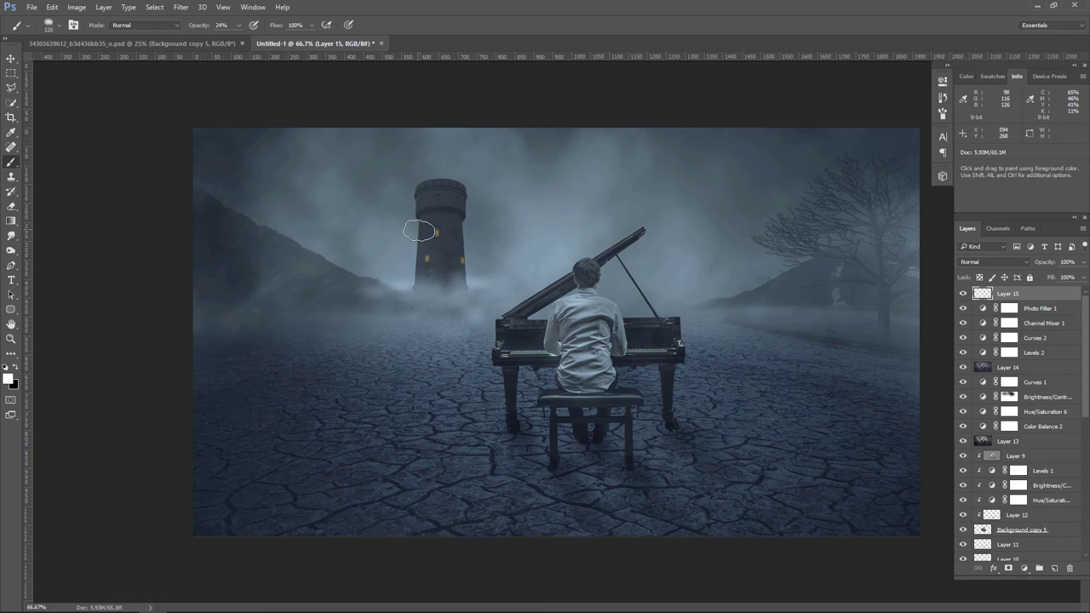
{"action": "key", "text": "bracketright"}
{"action": "key", "text": "bracketright"}
{"action": "key", "text": "bracketright"}
{"action": "key", "text": "bracketright"}
{"action": "key", "text": "bracketright"}
{"action": "key", "text": "bracketright"}
{"action": "key", "text": "bracketright"}
{"action": "mouse_move", "coordinate": [465, 208]}
{"action": "left_mouse_down"}
{"action": "mouse_move", "coordinate": [487, 230]}
{"action": "mouse_move", "coordinate": [366, 213]}
{"action": "left_mouse_up"}
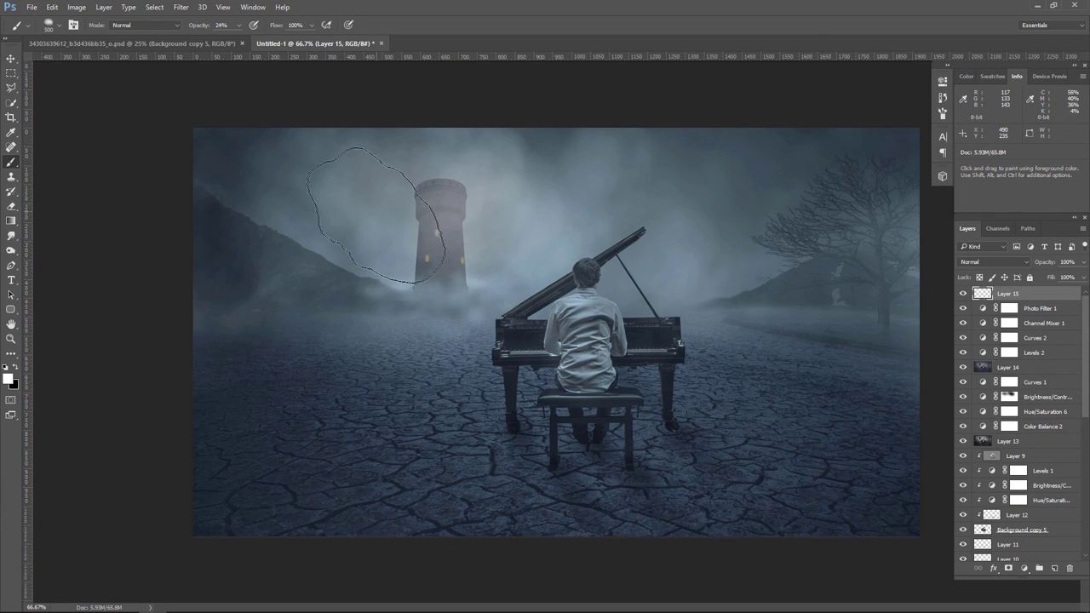
- Blend the fog layer in Soft Light at about 80% opacity, comparing it on and off
{"action": "left_click", "coordinate": [992, 262]}
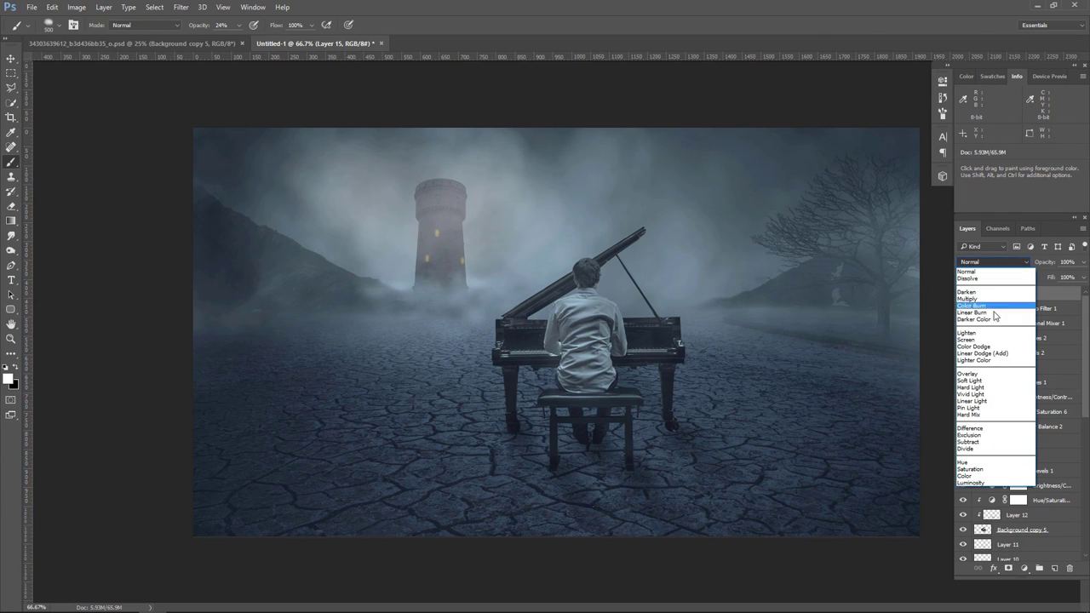
{"action": "left_click", "coordinate": [985, 382]}
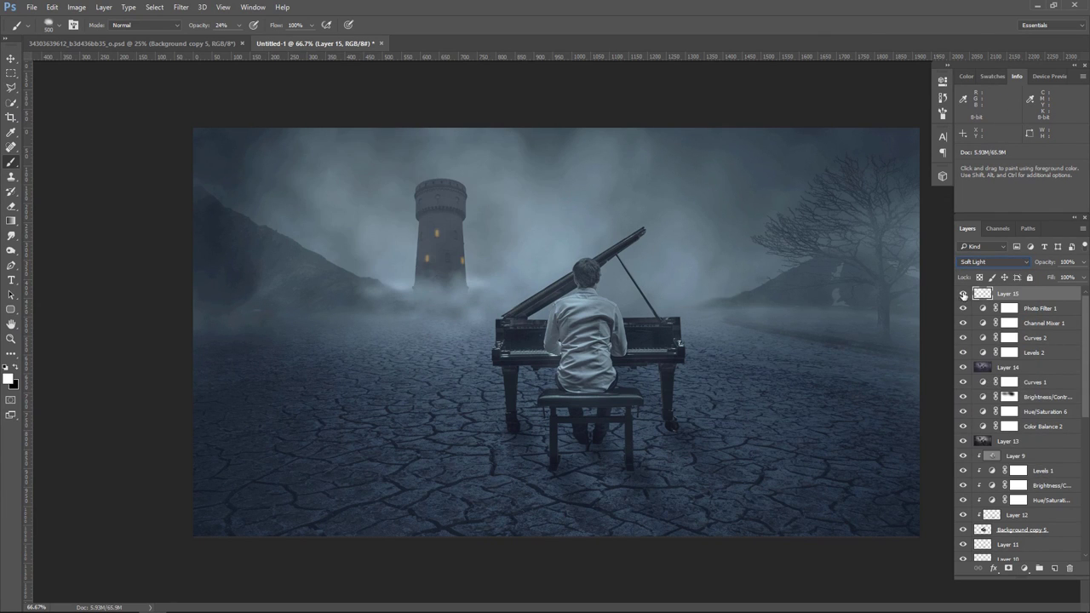
{"action": "left_click", "coordinate": [962, 293]}
{"action": "left_click", "coordinate": [961, 295]}
{"action": "left_click_drag", "start_coordinate": [1085, 264], "coordinate": [1072, 279]}
{"action": "left_click", "coordinate": [963, 294]}
- On a new layer, stamp a pair of black birds in the sky with a full-opacity bird brush
{"action": "left_click", "coordinate": [1055, 568]}
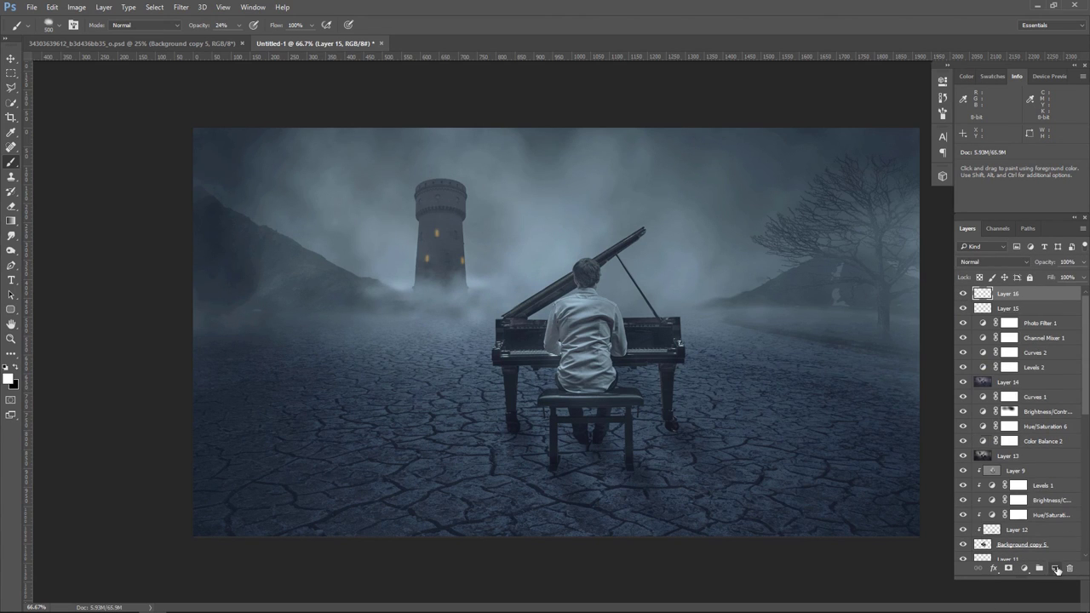
{"action": "left_click", "coordinate": [53, 28]}
{"action": "scroll", "coordinate": [309, 266], "scroll_direction": "down", "scroll_amount": 1}
{"action": "scroll", "coordinate": [308, 266], "scroll_direction": "down", "scroll_amount": 1}
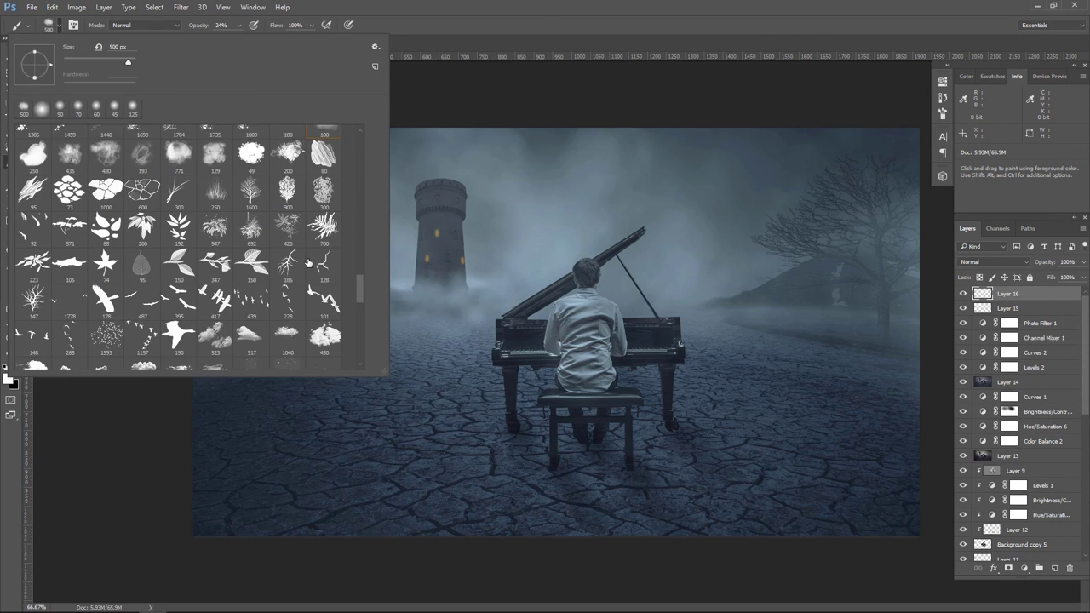
{"action": "scroll", "coordinate": [308, 266], "scroll_direction": "down", "scroll_amount": 1}
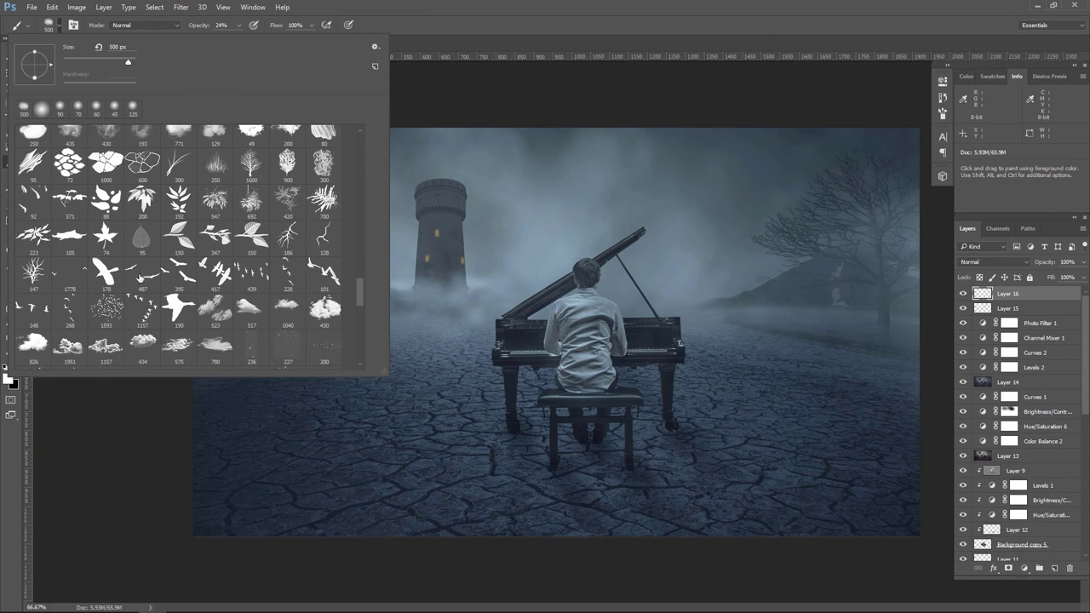
{"action": "left_click", "coordinate": [145, 277]}
{"action": "key", "text": "Return"}
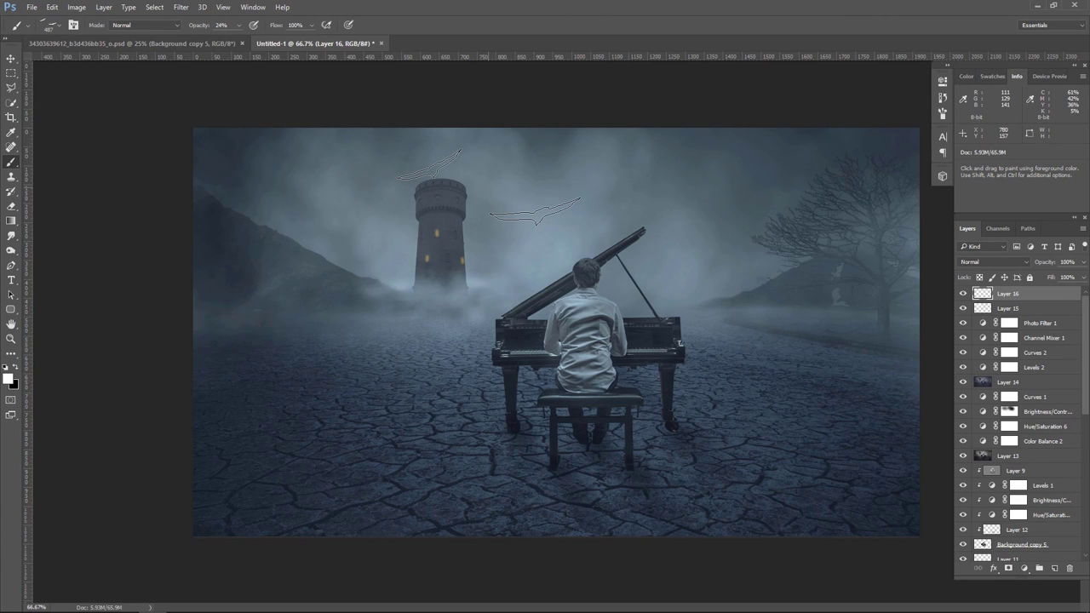
{"action": "key", "text": "bracketleft"}
{"action": "key", "text": "bracketleft"}
{"action": "key", "text": "bracketleft"}
{"action": "key", "text": "bracketleft"}
{"action": "key", "text": "bracketleft"}
{"action": "key", "text": "bracketleft"}
{"action": "key", "text": "bracketleft"}
{"action": "key", "text": "bracketleft"}
{"action": "key", "text": "bracketleft"}
{"action": "left_click", "coordinate": [240, 24]}
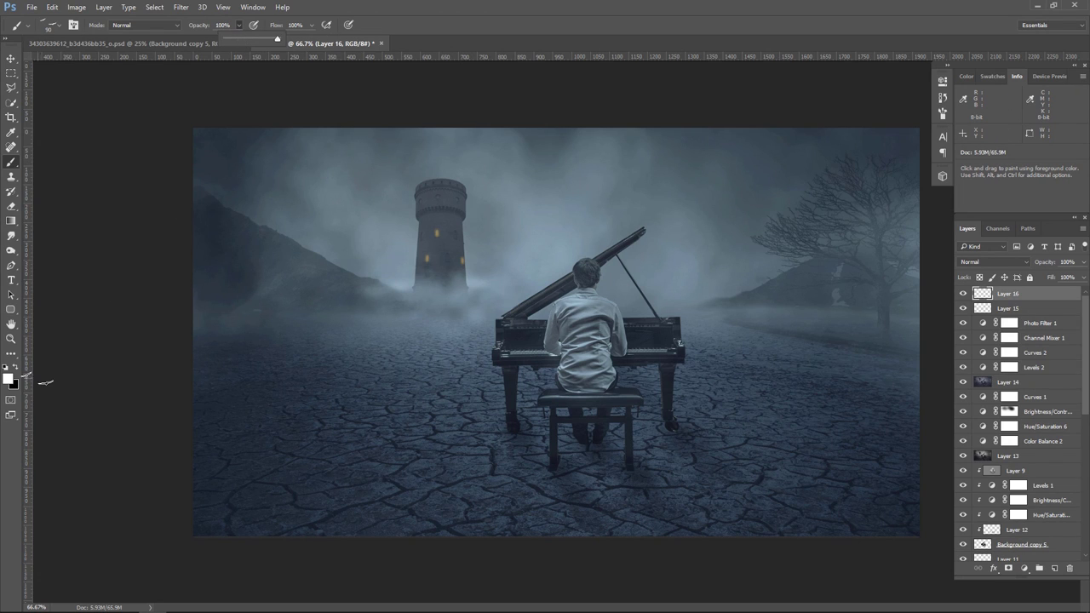
{"action": "left_click", "coordinate": [15, 367]}
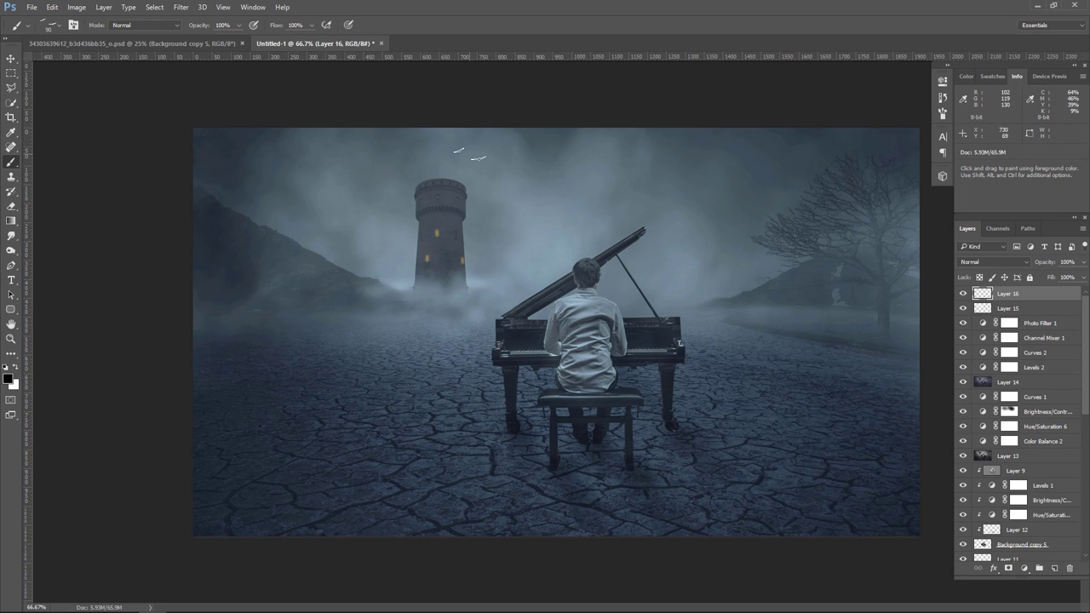
{"action": "left_click", "coordinate": [469, 153]}
- Flip the birds horizontally and shift them left above the tower's left side
{"action": "left_click", "coordinate": [52, 7]}
{"action": "mouse_move", "coordinate": [69, 239]}
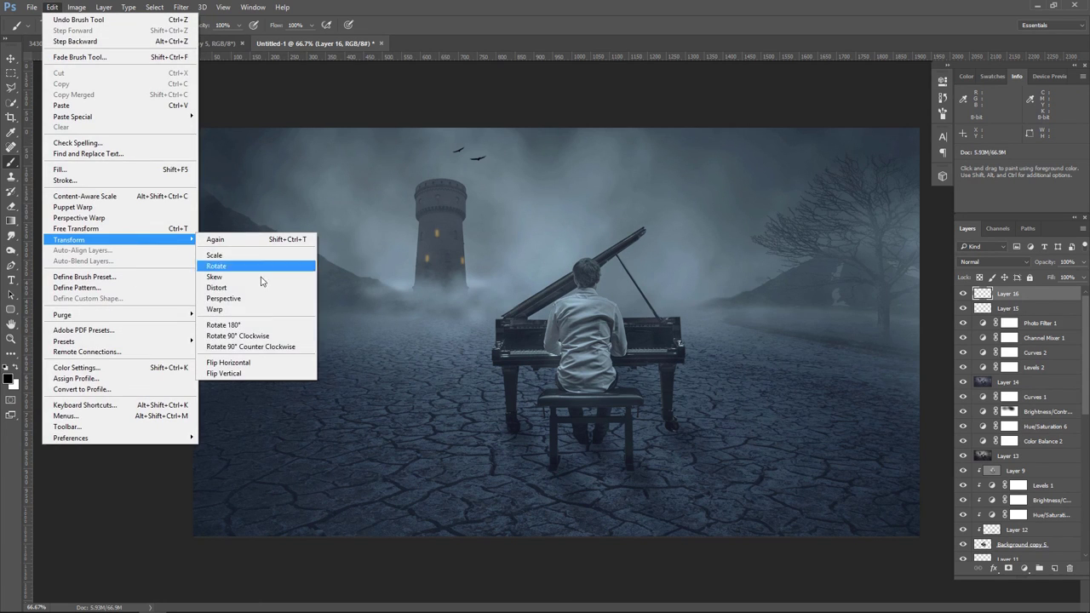
{"action": "left_click", "coordinate": [256, 362]}
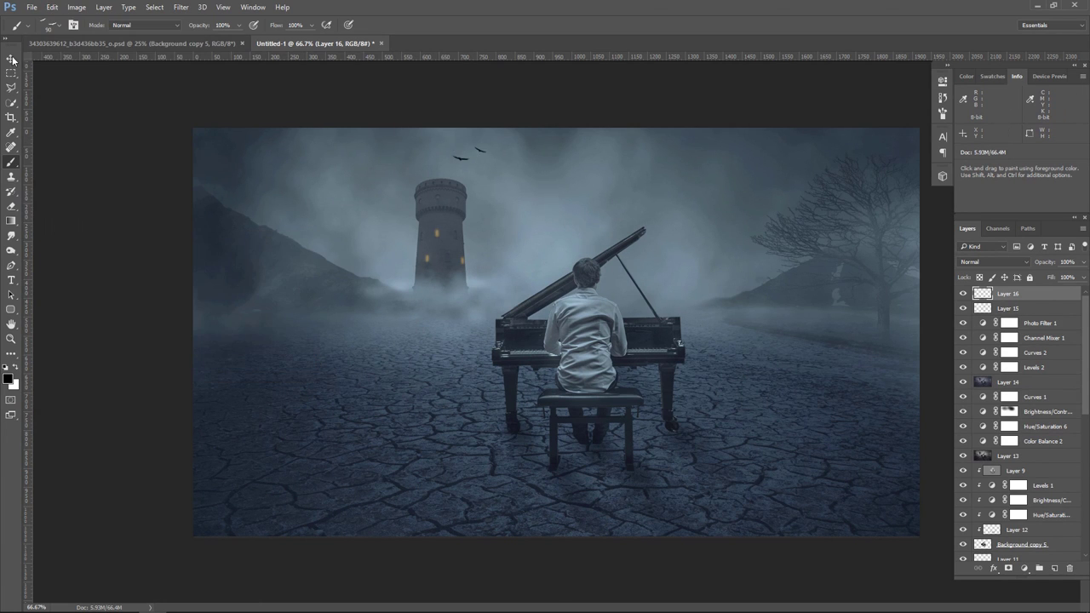
{"action": "key", "text": "v"}
{"action": "left_click_drag", "start_coordinate": [411, 160], "coordinate": [397, 153]}
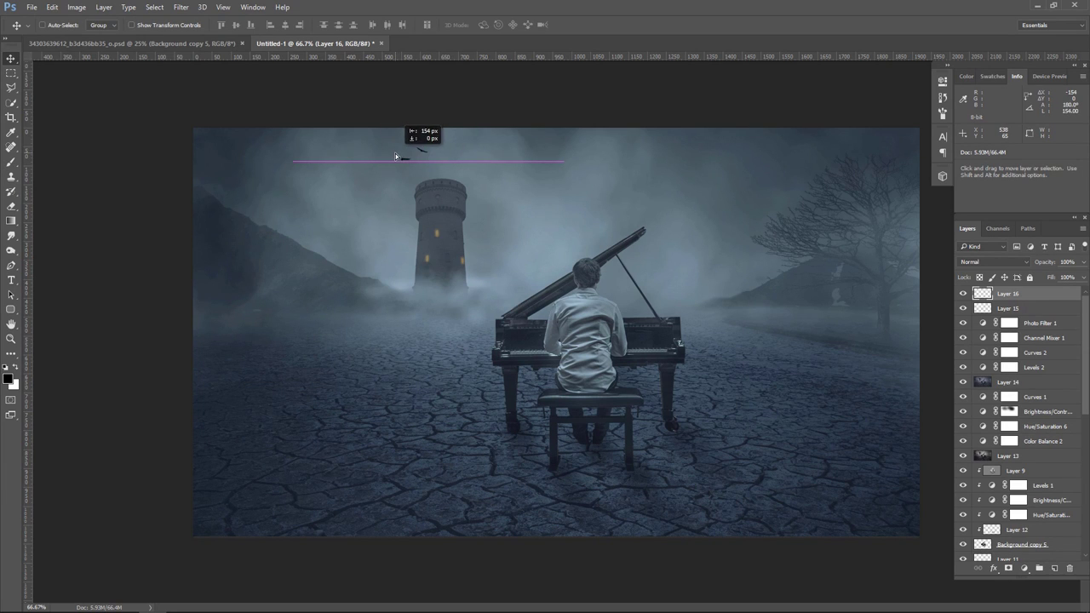
- Select a different, smaller bird brush for the next flock
{"action": "left_click", "coordinate": [11, 165]}
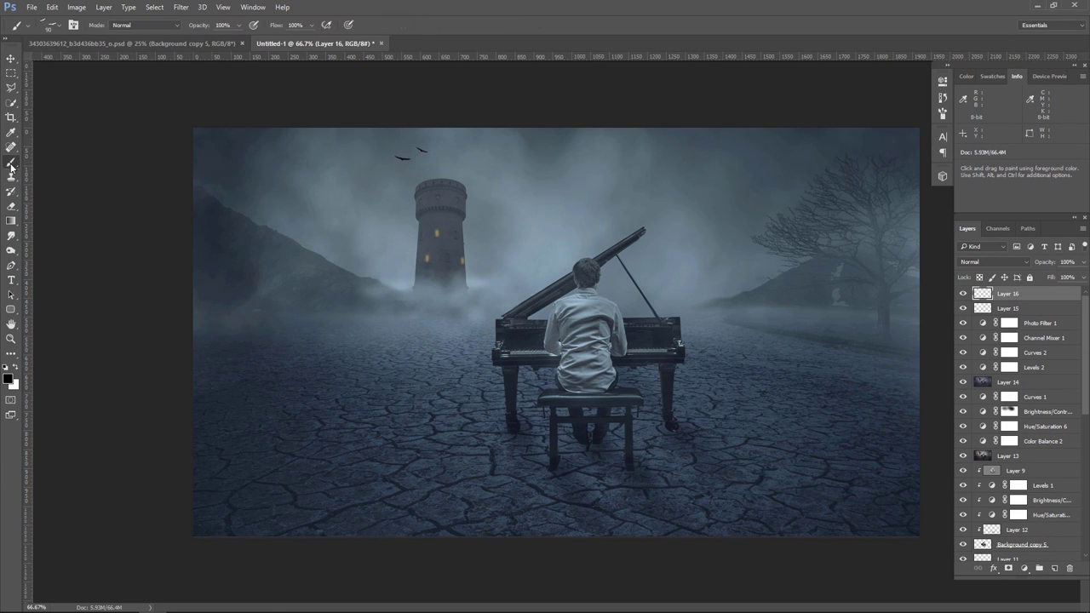
{"action": "left_click", "coordinate": [54, 25]}
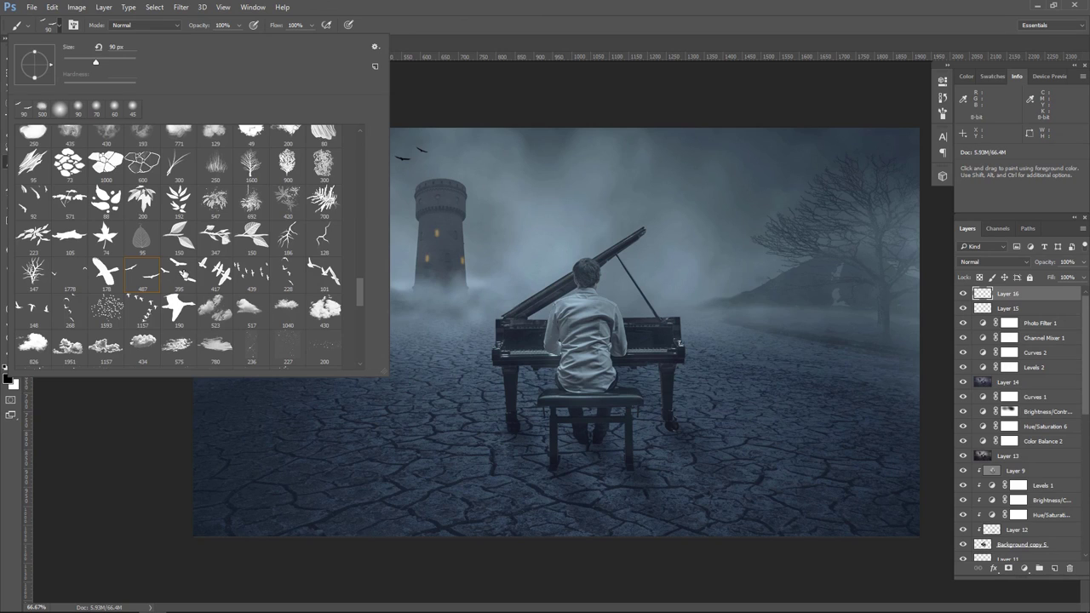
{"action": "left_click", "coordinate": [178, 271]}
{"action": "left_click", "coordinate": [641, 5]}
{"action": "key", "text": "bracketleft"}
{"action": "key", "text": "bracketleft"}
{"action": "key", "text": "bracketleft"}
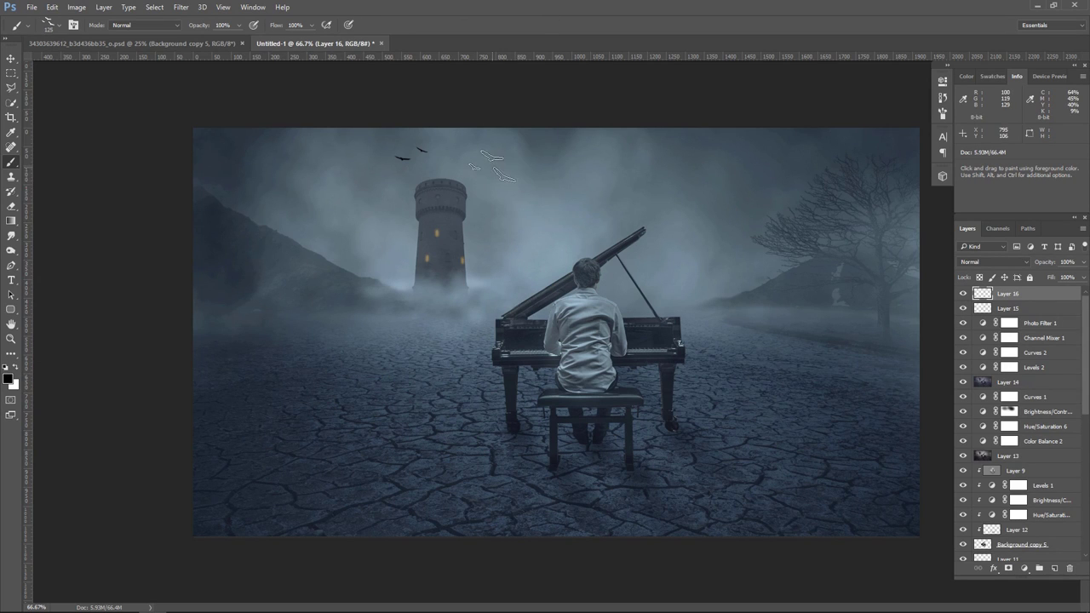
{"action": "key", "text": "bracketleft"}
- On a new layer, stamp three birds beside the tower top, flipped, rotated, shrunk and nudged up
{"action": "left_click", "coordinate": [1054, 568]}
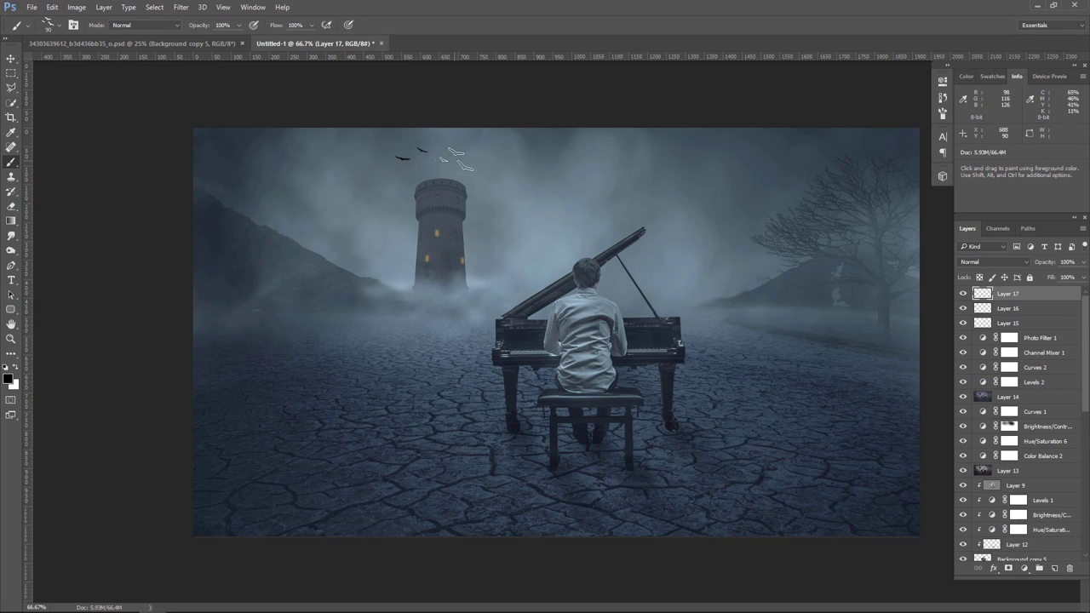
{"action": "left_click", "coordinate": [458, 159]}
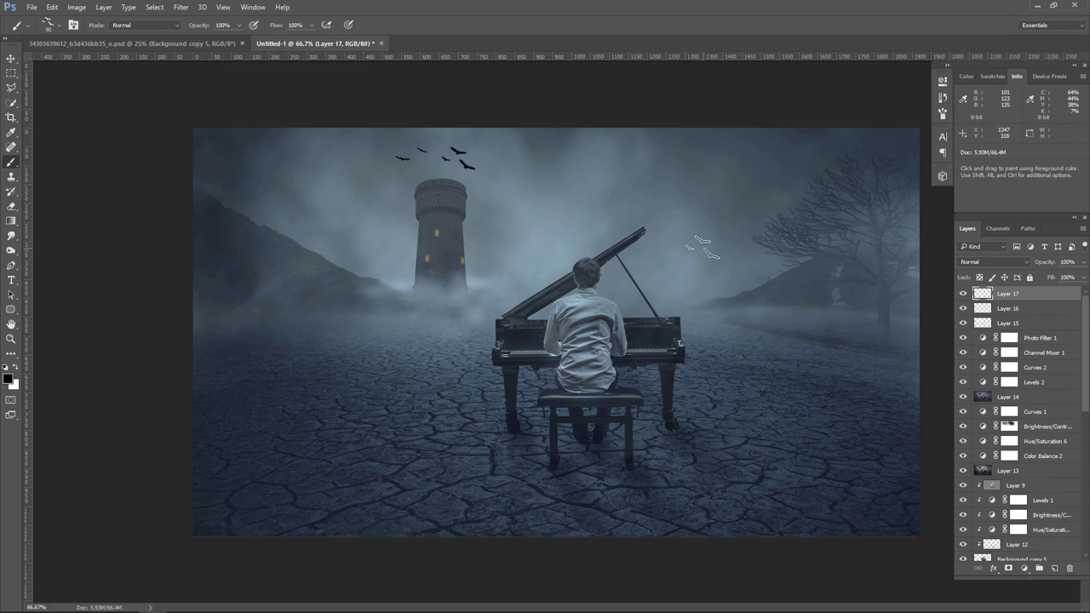
{"action": "left_click", "coordinate": [52, 7]}
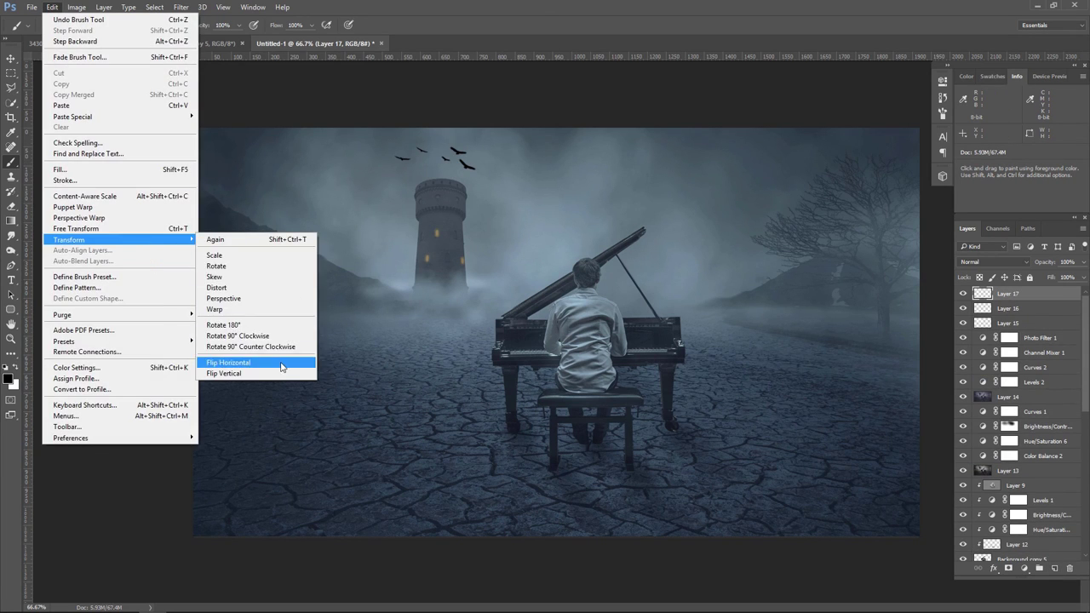
{"action": "left_click", "coordinate": [255, 362]}
{"action": "key", "text": "ctrl+t"}
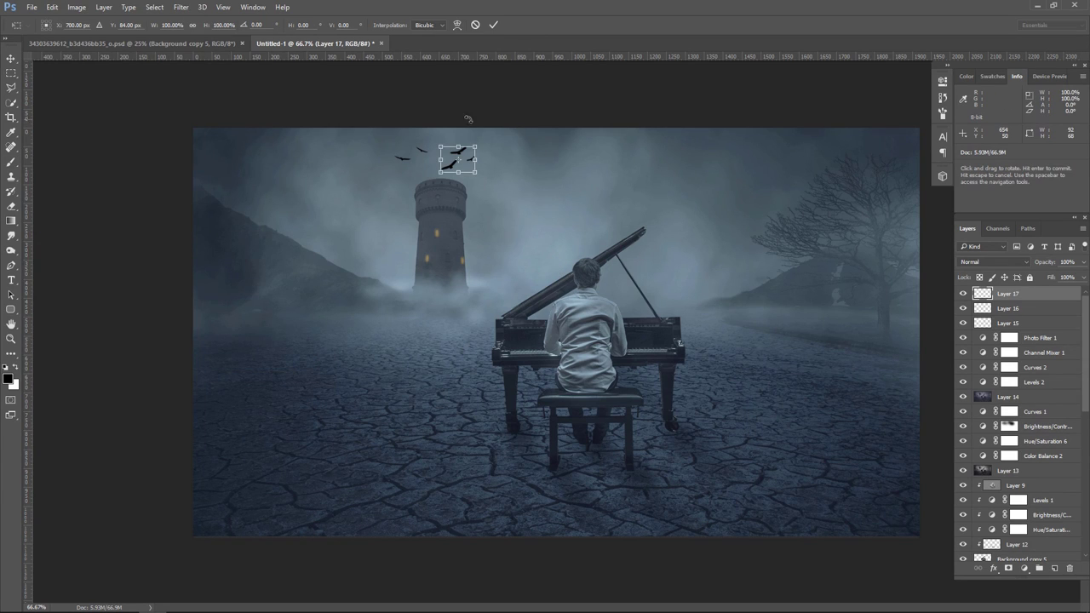
{"action": "left_click_drag", "start_coordinate": [476, 140], "coordinate": [476, 134]}
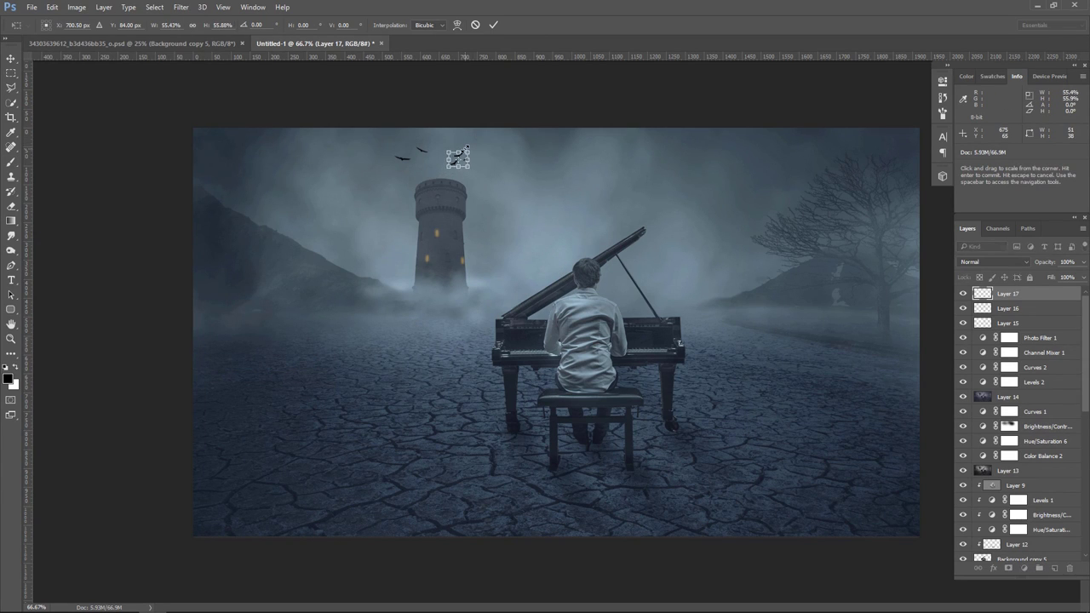
{"action": "key", "text": "Return"}
{"action": "left_click", "coordinate": [11, 57]}
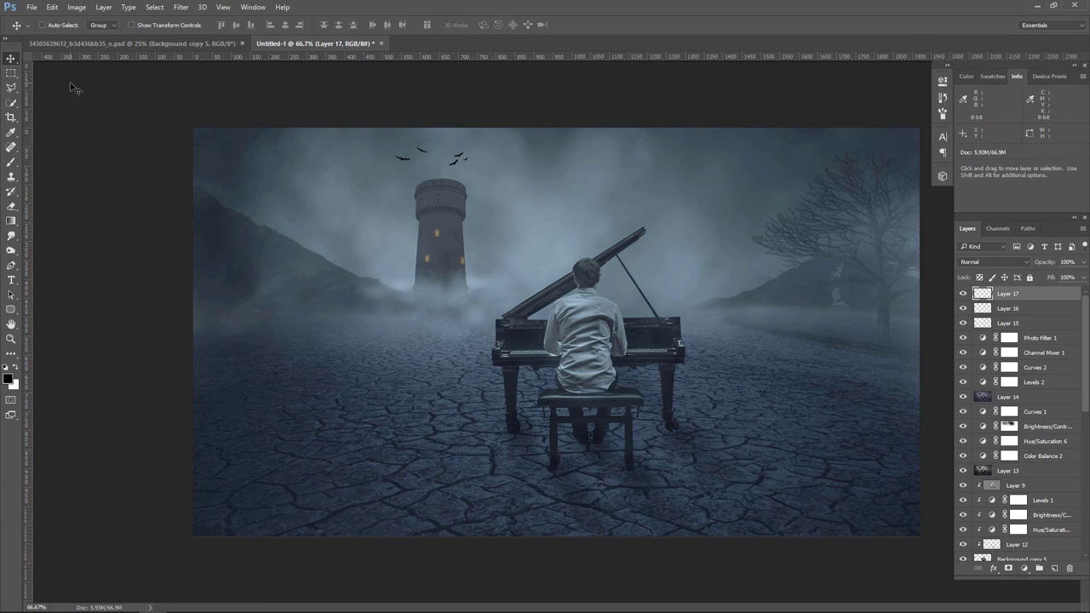
{"action": "key", "text": "shift+Up"}
{"action": "key", "text": "shift+Up"}
{"action": "key", "text": "shift+Up"}
- Fade the first bird layer to about 46% opacity
{"action": "key", "text": "alt+bracketleft"}
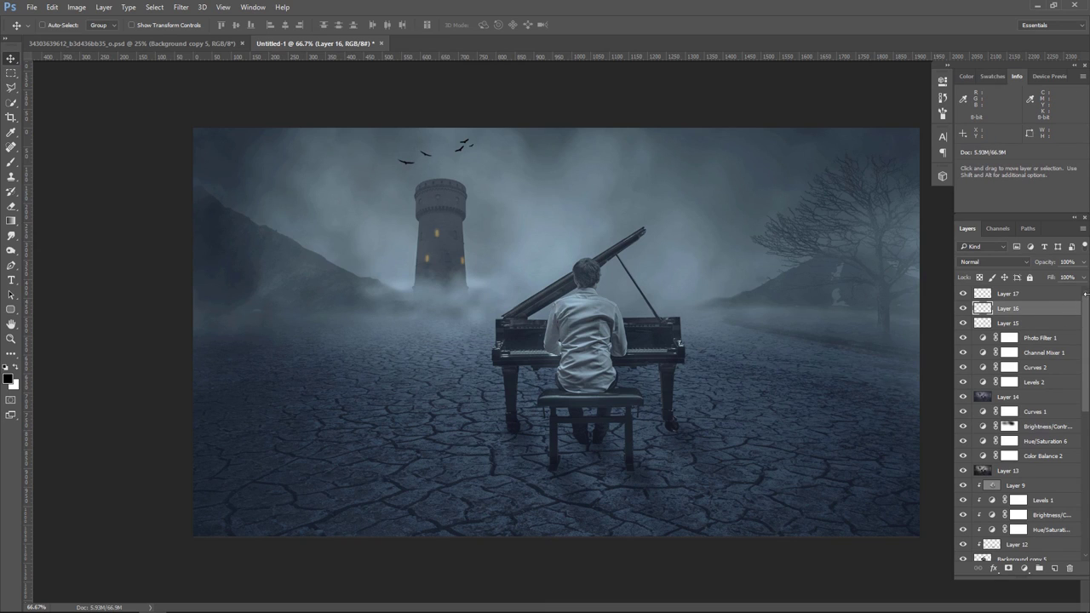
{"action": "mouse_move", "coordinate": [1084, 263]}
{"action": "left_mouse_down"}
{"action": "mouse_move", "coordinate": [1075, 280]}
{"action": "mouse_move", "coordinate": [1052, 281]}
{"action": "left_mouse_up"}
{"action": "left_click", "coordinate": [1040, 296]}
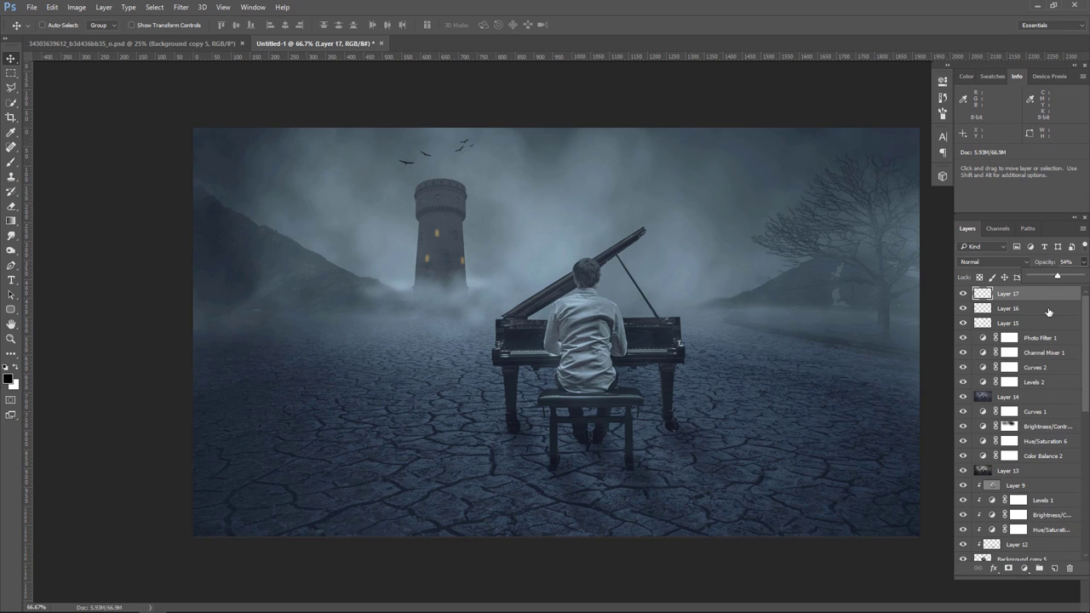
{"action": "left_click", "coordinate": [1048, 308]}
{"action": "left_click", "coordinate": [1083, 263]}
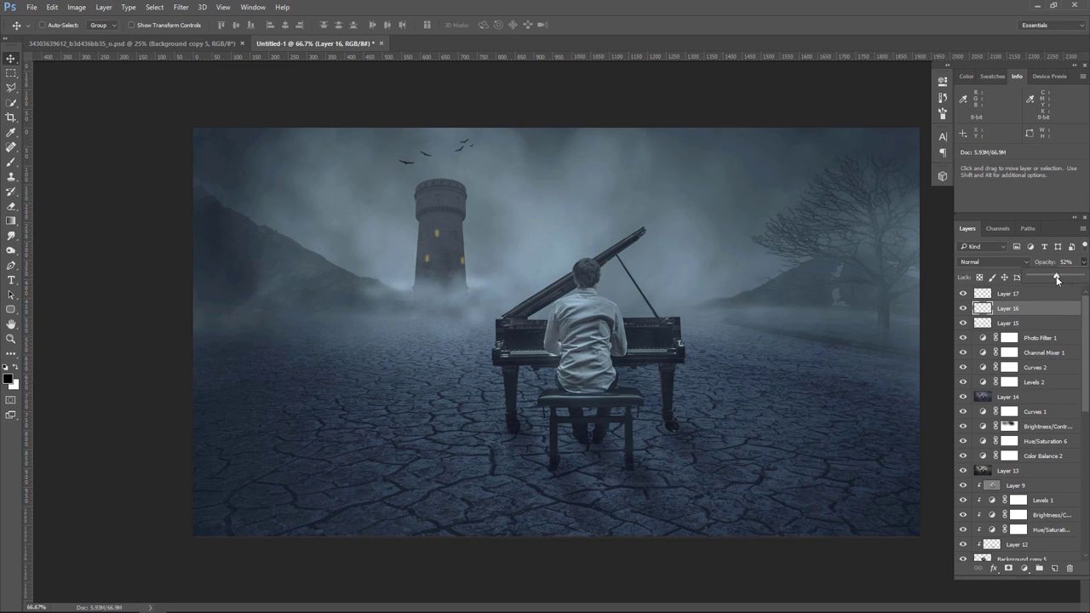
{"action": "left_click_drag", "start_coordinate": [1057, 280], "coordinate": [1053, 279]}
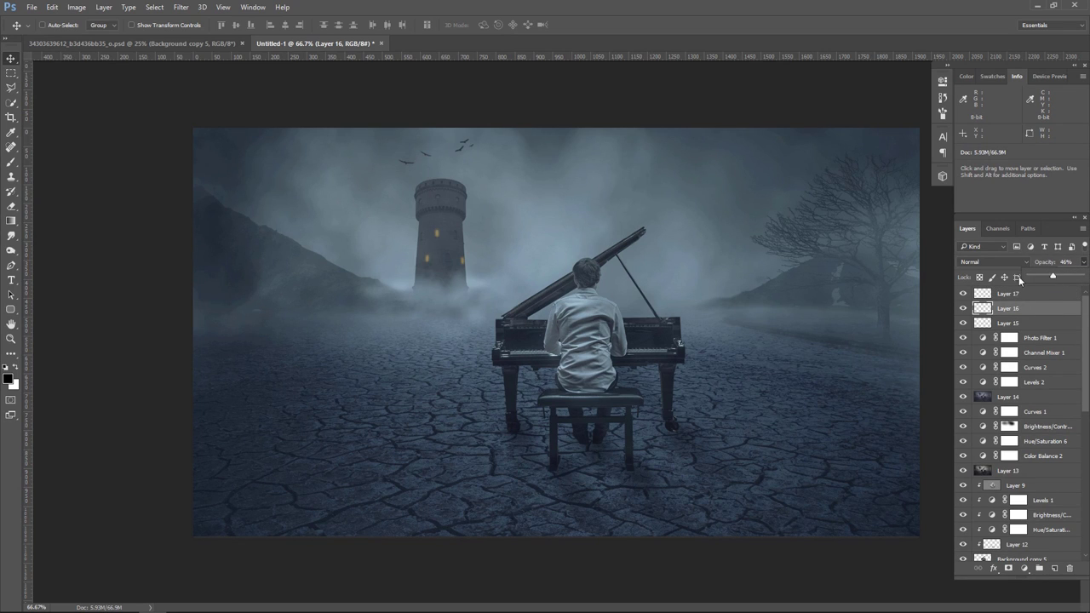